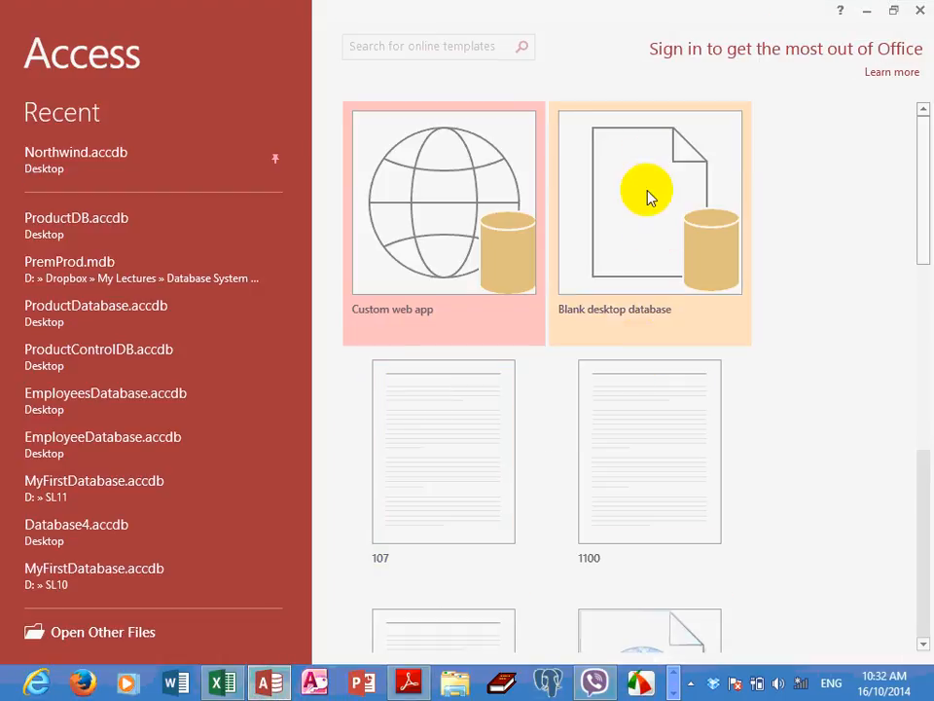
Create a blank desktop database named ProductDB.accdb on the Desktop, replacing the existing file of that name
{"action": "left_click", "coordinate": [635, 243]}
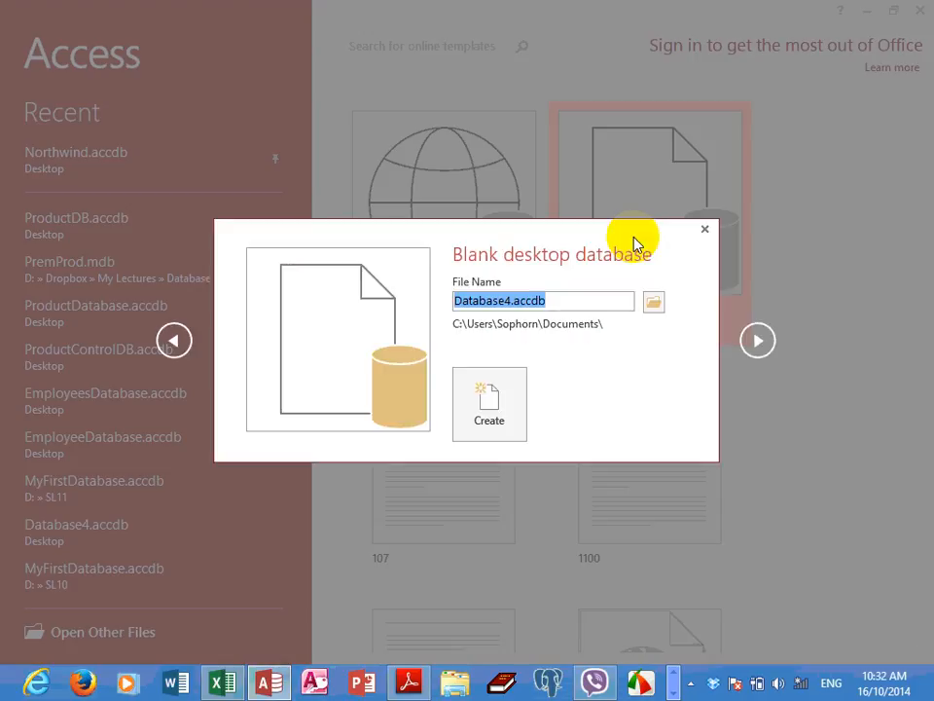
{"action": "type", "text": "Pro"}
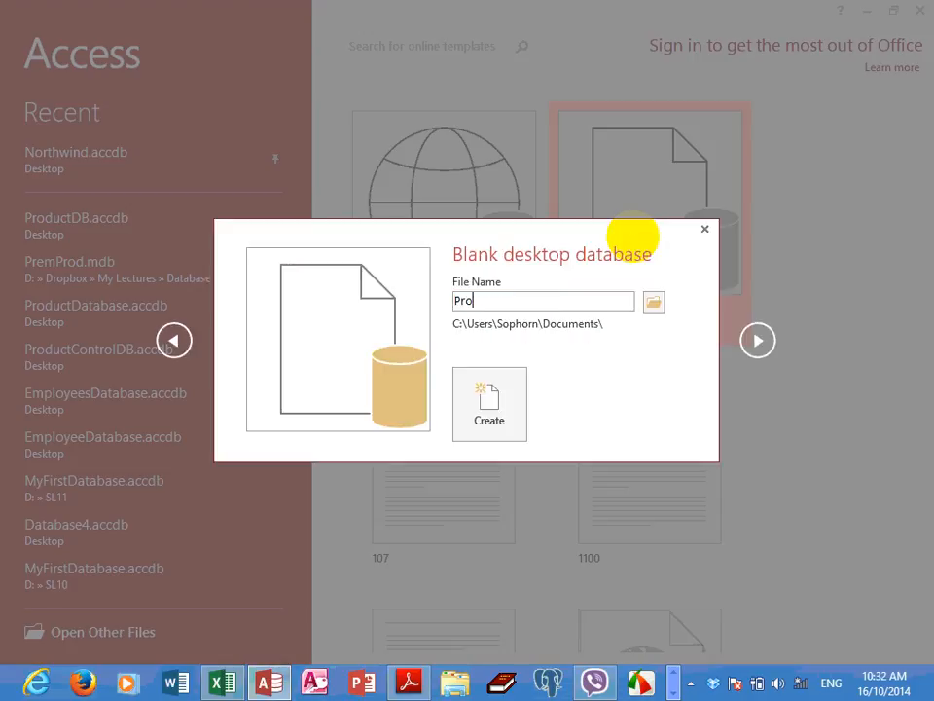
{"action": "type", "text": "ductDB"}
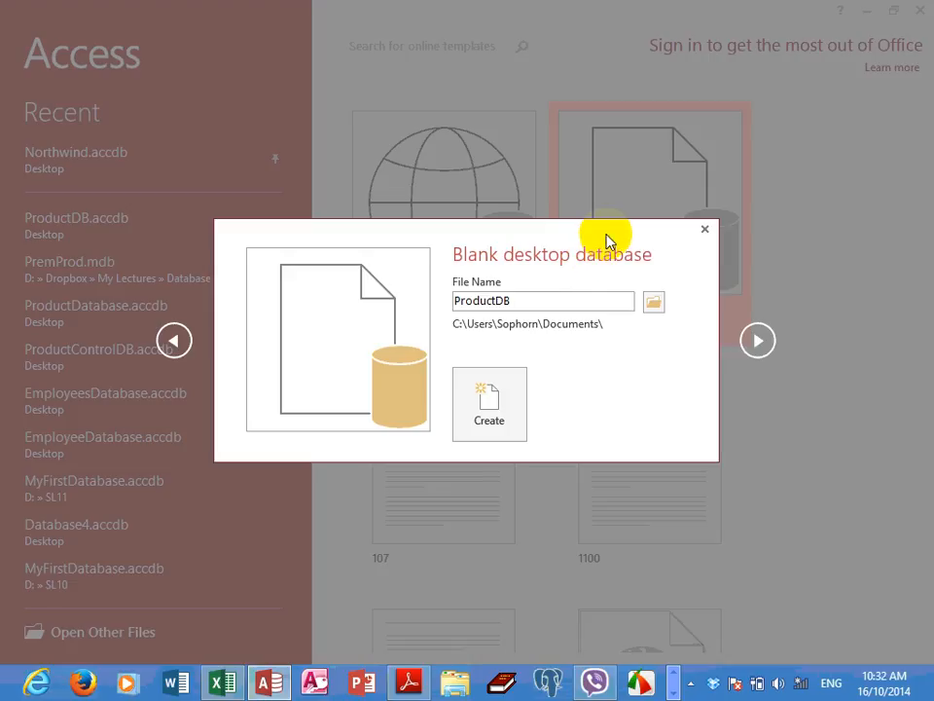
{"action": "left_click", "coordinate": [652, 304]}
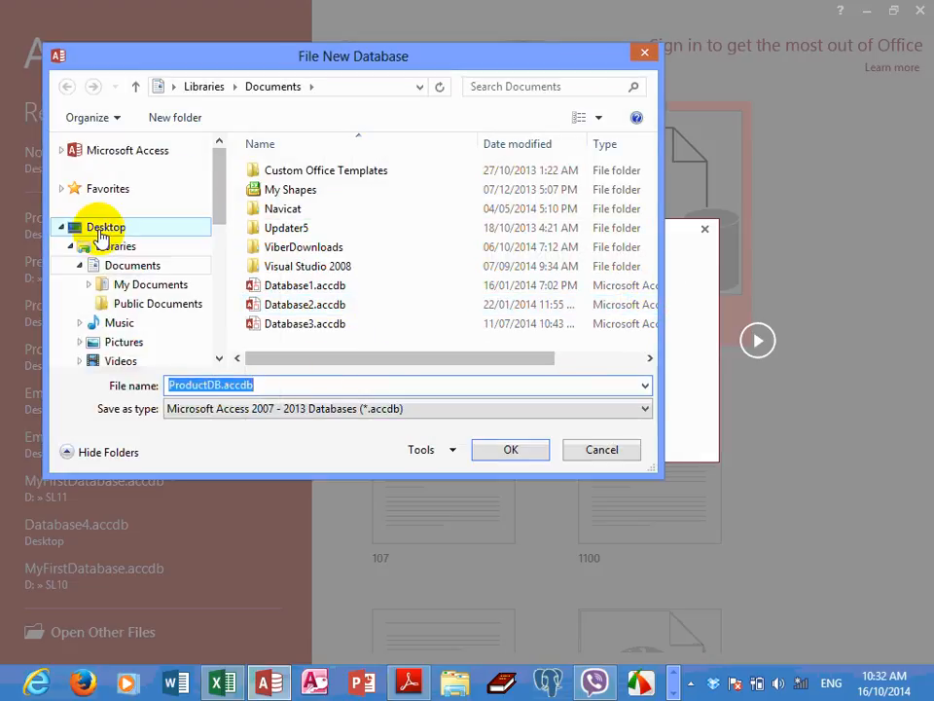
{"action": "left_click", "coordinate": [100, 232]}
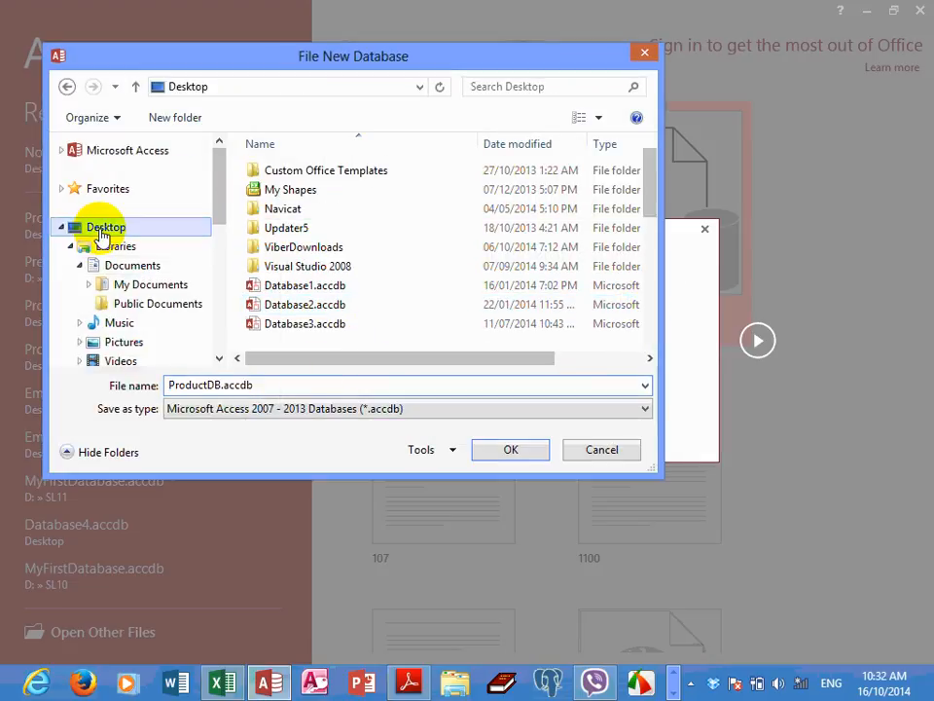
{"action": "left_click", "coordinate": [511, 453]}
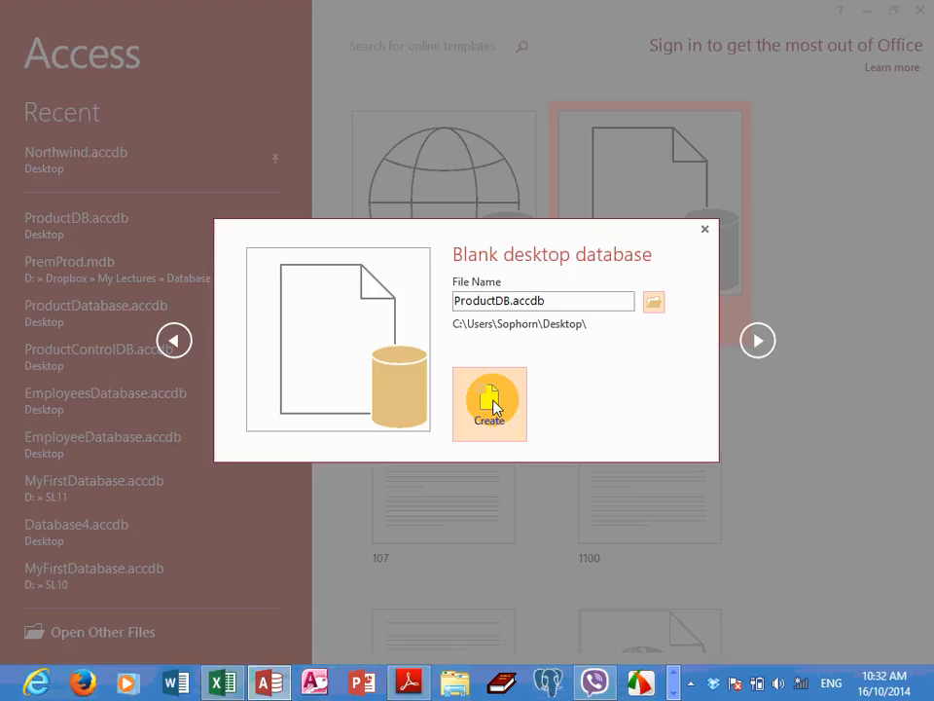
{"action": "left_click", "coordinate": [493, 407]}
{"action": "left_click_drag", "start_coordinate": [526, 329], "coordinate": [584, 272]}
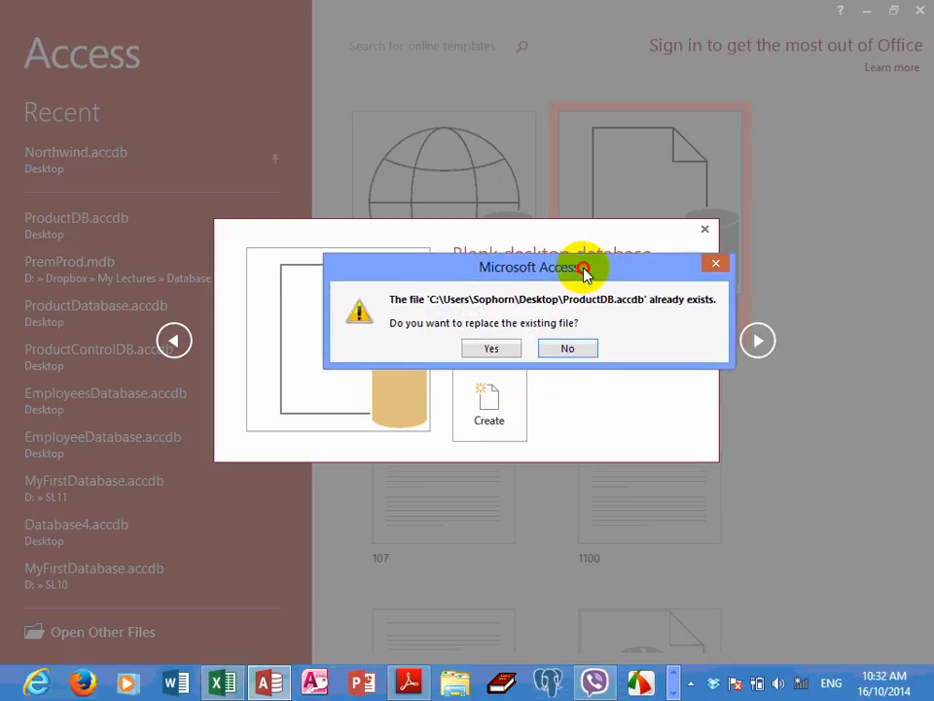
{"action": "left_click", "coordinate": [492, 343]}
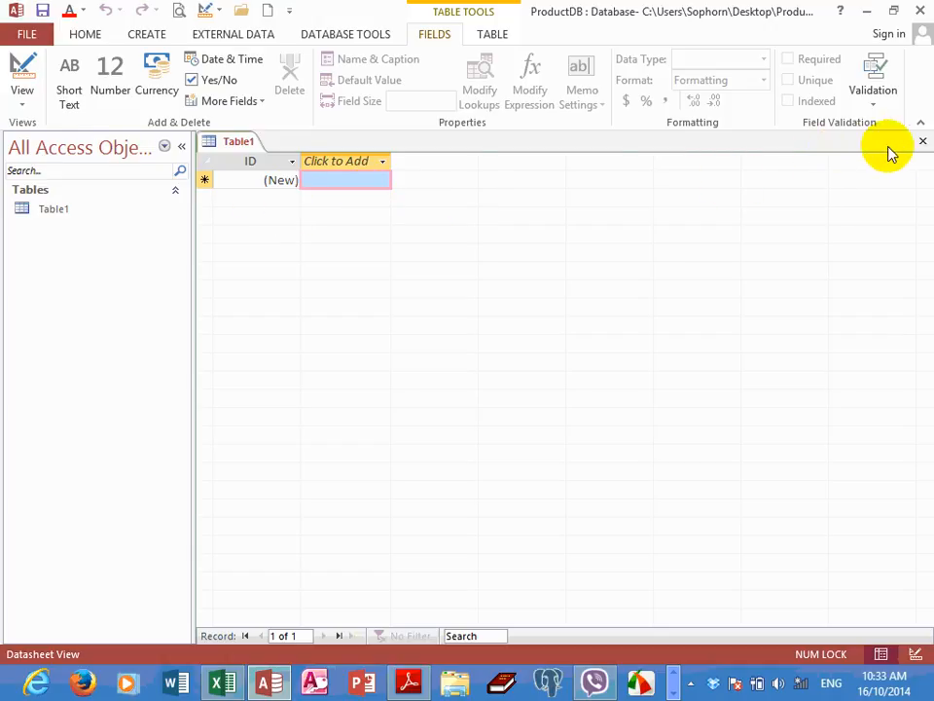
Close the default Table1 datasheet and create a new blank table in Design view
{"action": "left_click", "coordinate": [923, 141]}
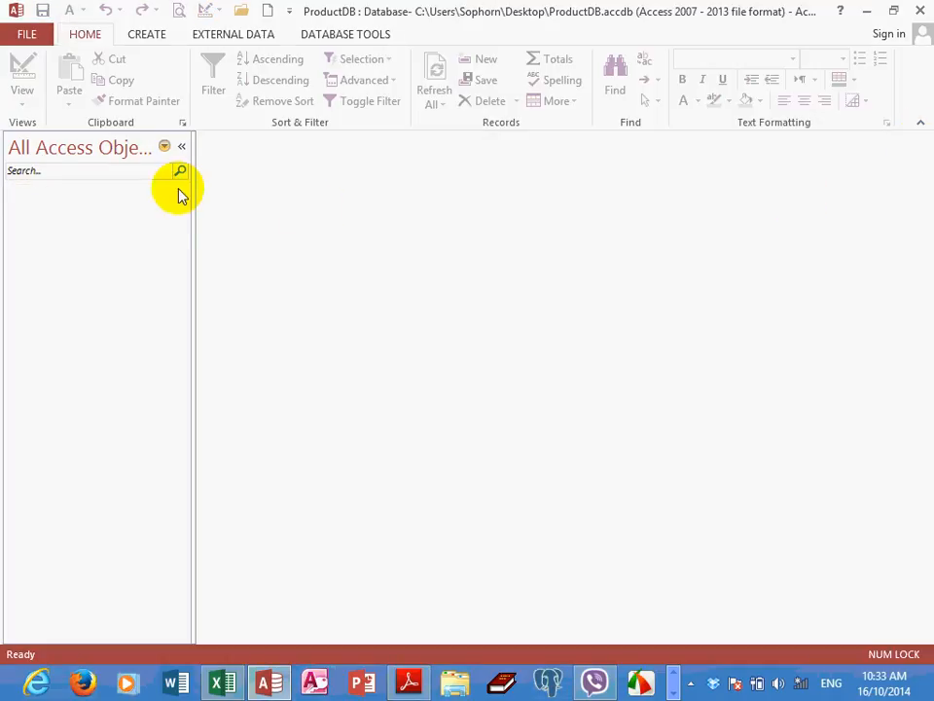
{"action": "left_click", "coordinate": [148, 37]}
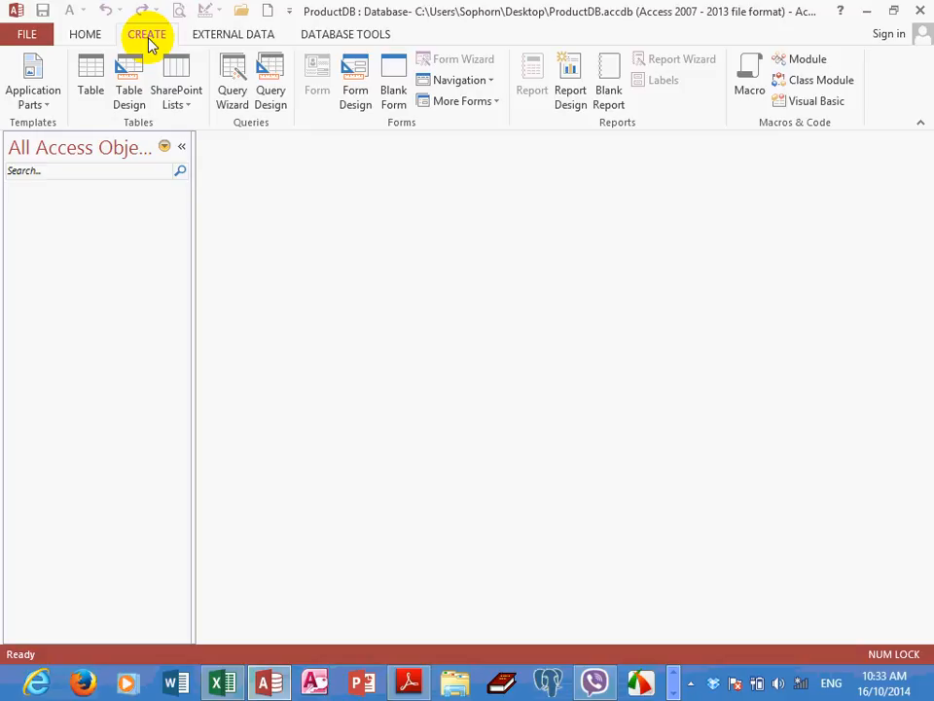
{"action": "left_click", "coordinate": [135, 102]}
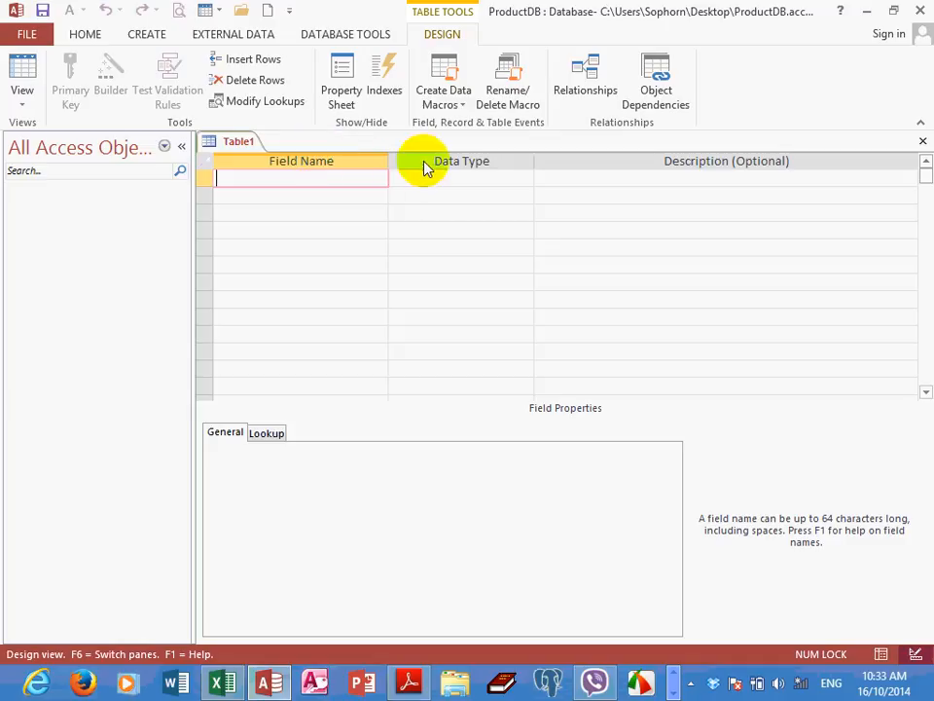
{"action": "left_click", "coordinate": [623, 176]}
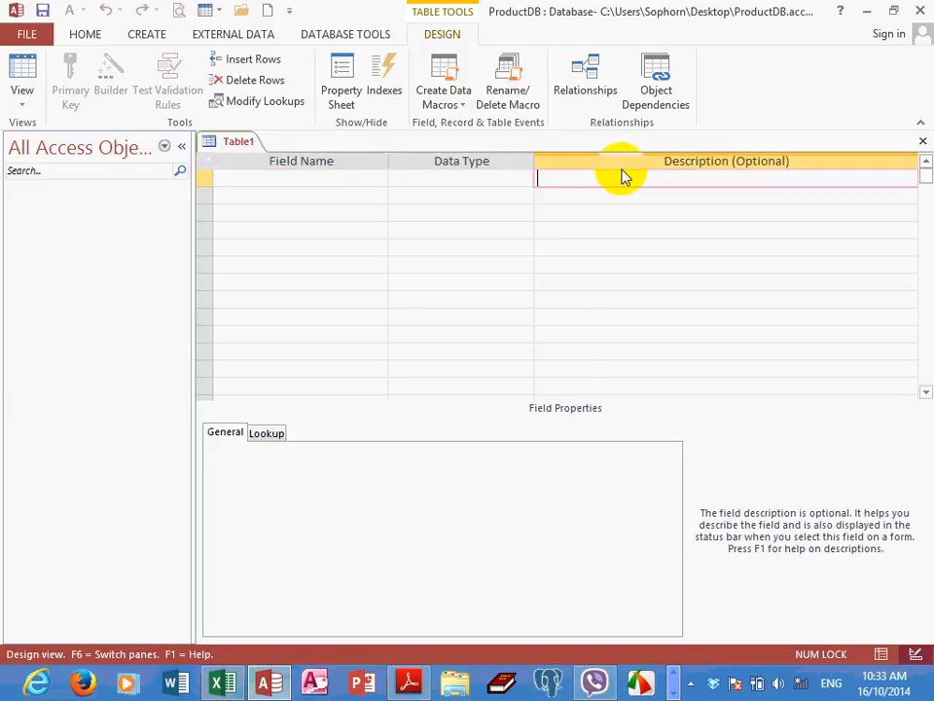
{"action": "left_click", "coordinate": [292, 179]}
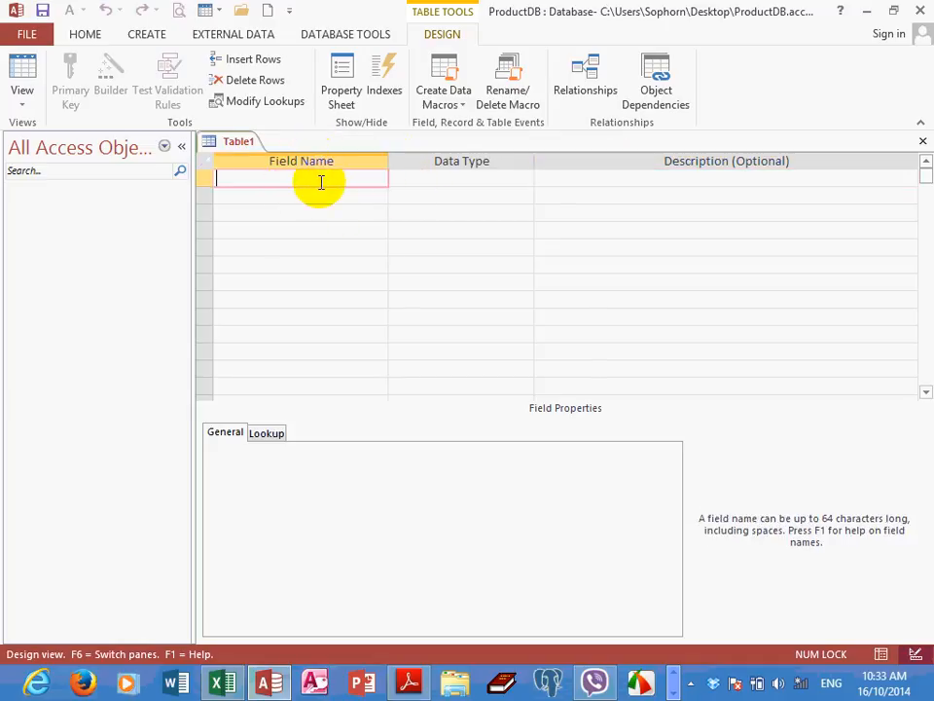
{"action": "left_click", "coordinate": [435, 178]}
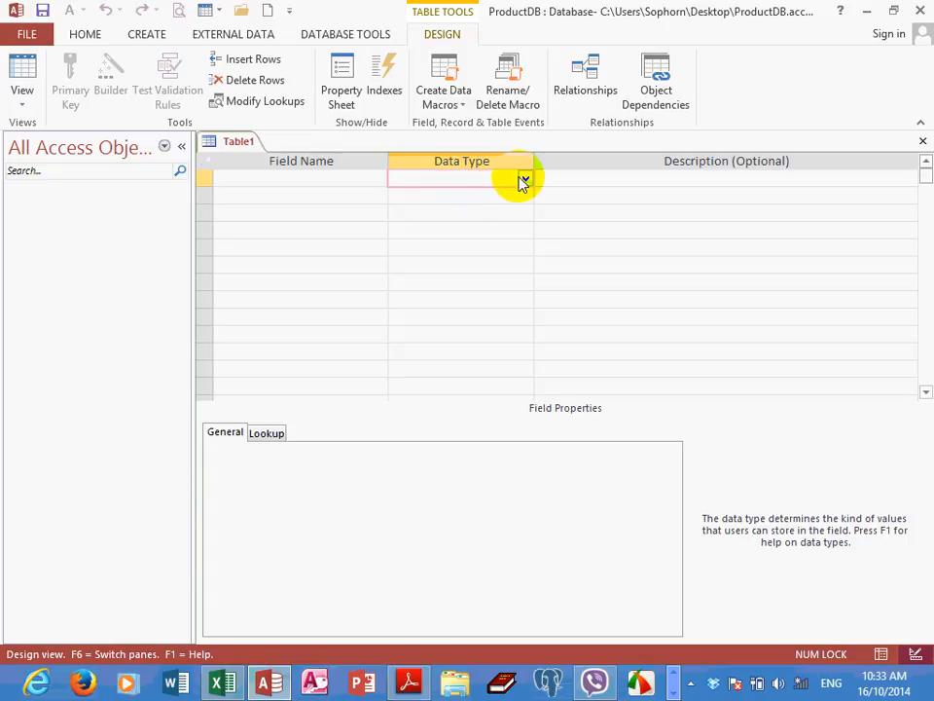
{"action": "left_click", "coordinate": [524, 180]}
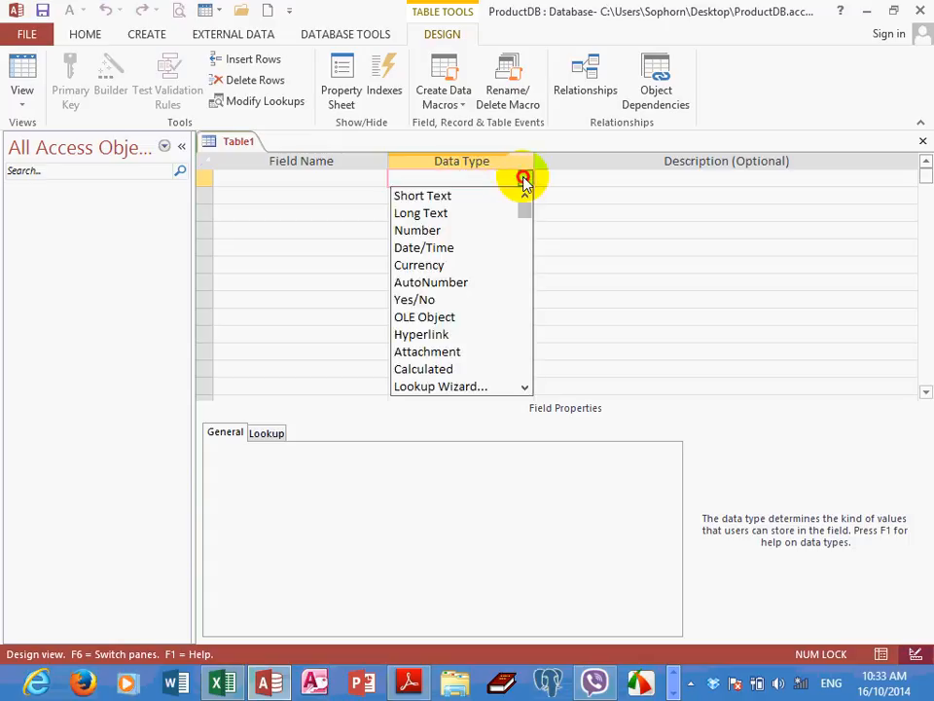
{"action": "left_click", "coordinate": [601, 178]}
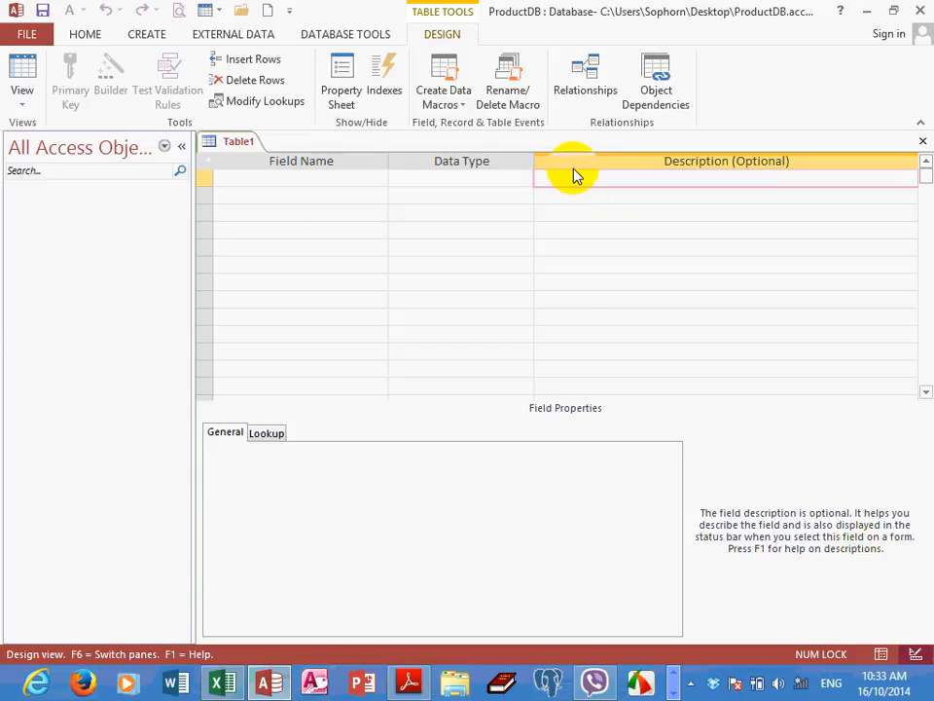
Add a first field named ProdID to the table design with the AutoNumber data type
{"action": "left_click", "coordinate": [269, 177]}
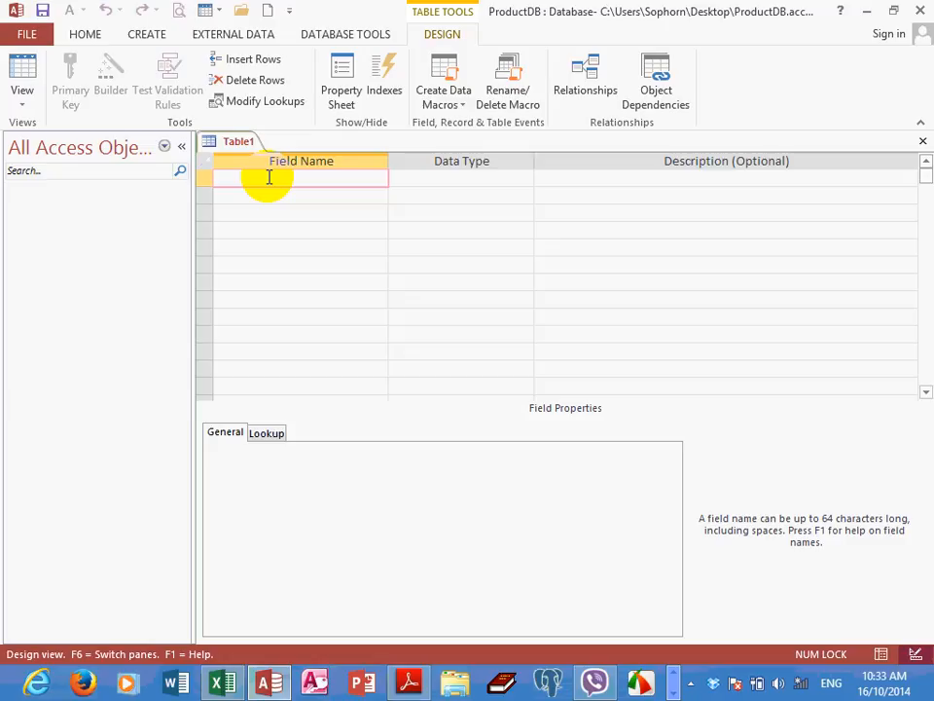
{"action": "type", "text": "ProdID"}
{"action": "key", "text": "Tab"}
{"action": "left_click", "coordinate": [525, 181]}
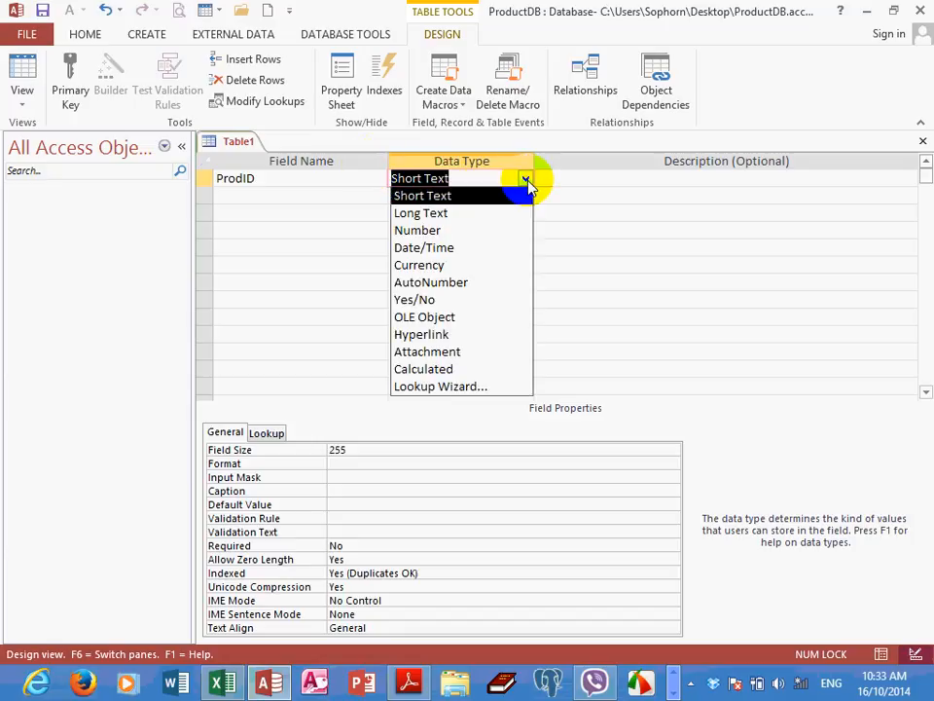
{"action": "left_click", "coordinate": [477, 282]}
Add a second field named ProdName and keep Short Text as its data type
{"action": "left_click", "coordinate": [251, 197]}
{"action": "type", "text": "Produc"}
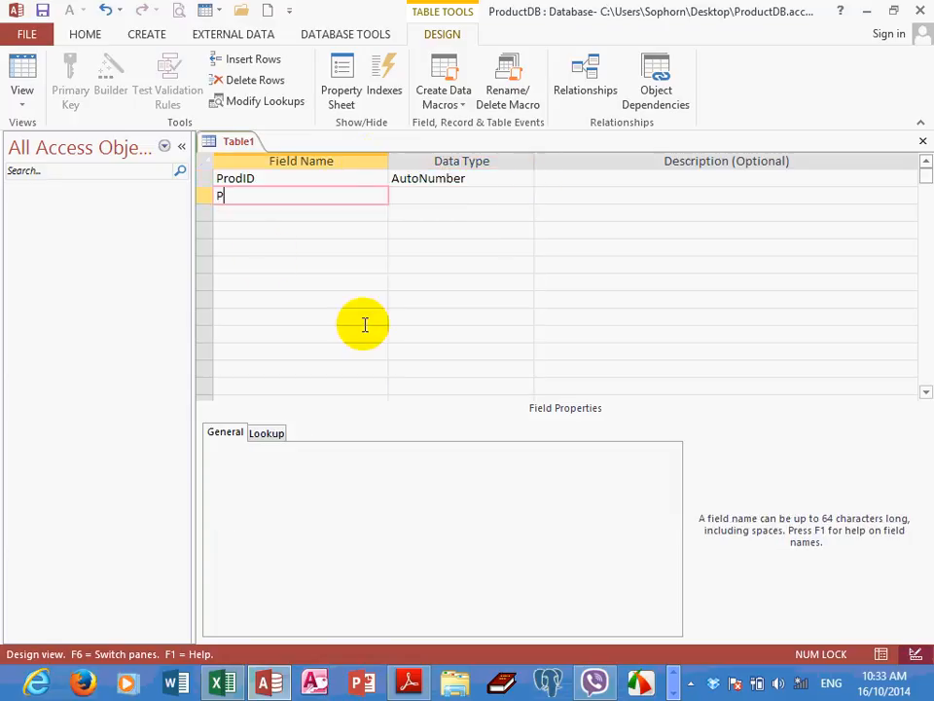
{"action": "key", "text": "BackSpace"}
{"action": "key", "text": "BackSpace"}
{"action": "type", "text": "Name"}
{"action": "key", "text": "Tab"}
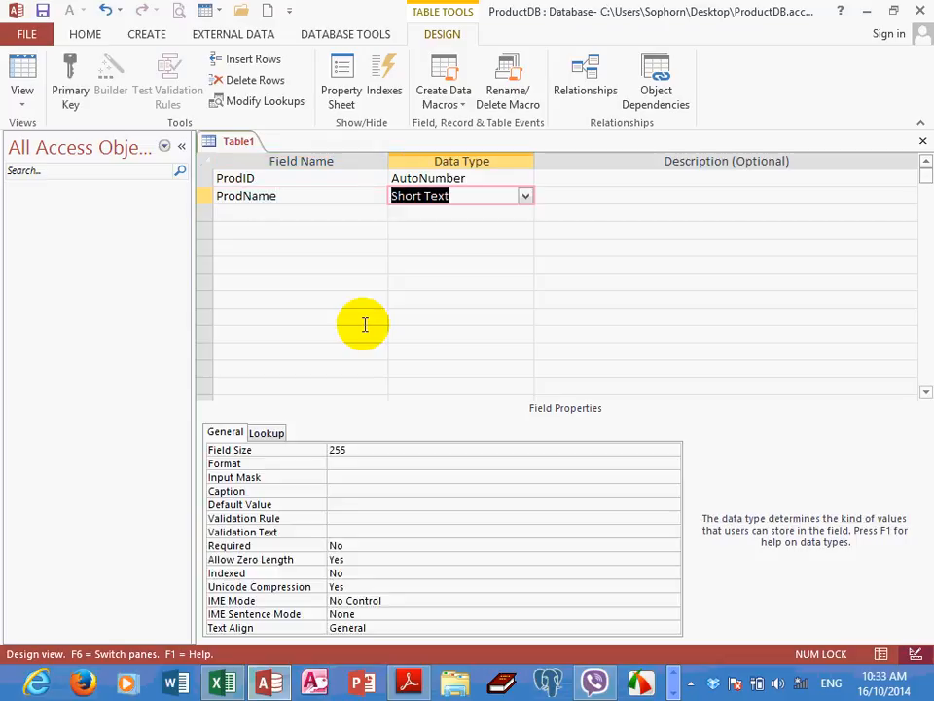
{"action": "key", "text": "Tab"}
{"action": "key", "text": "Tab"}
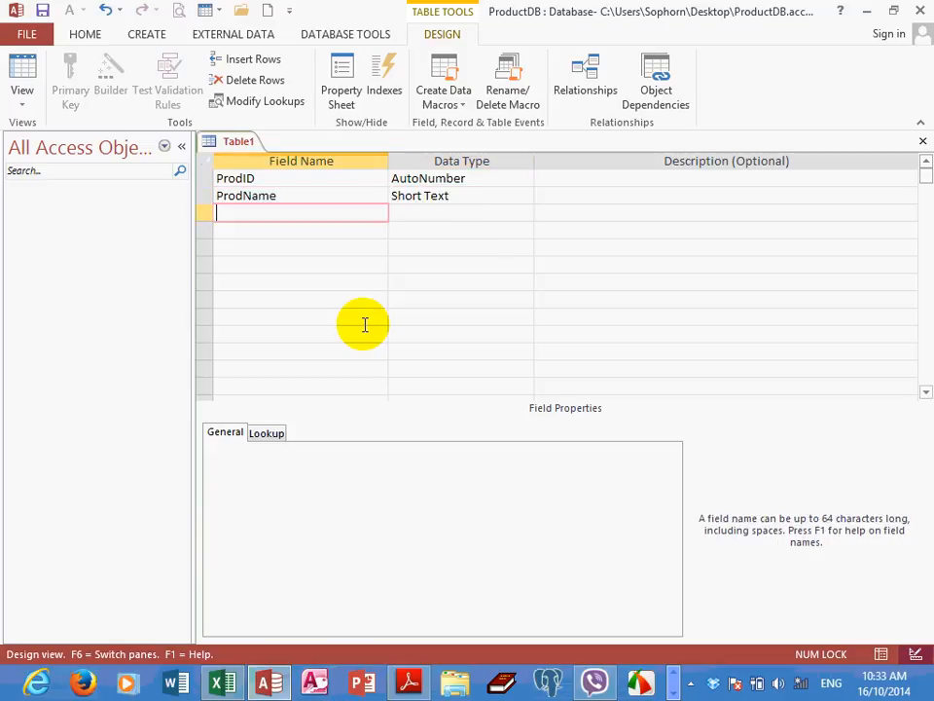
Add a Price field below ProdName with the Number data type
{"action": "type", "text": "Price"}
{"action": "key", "text": "Tab"}
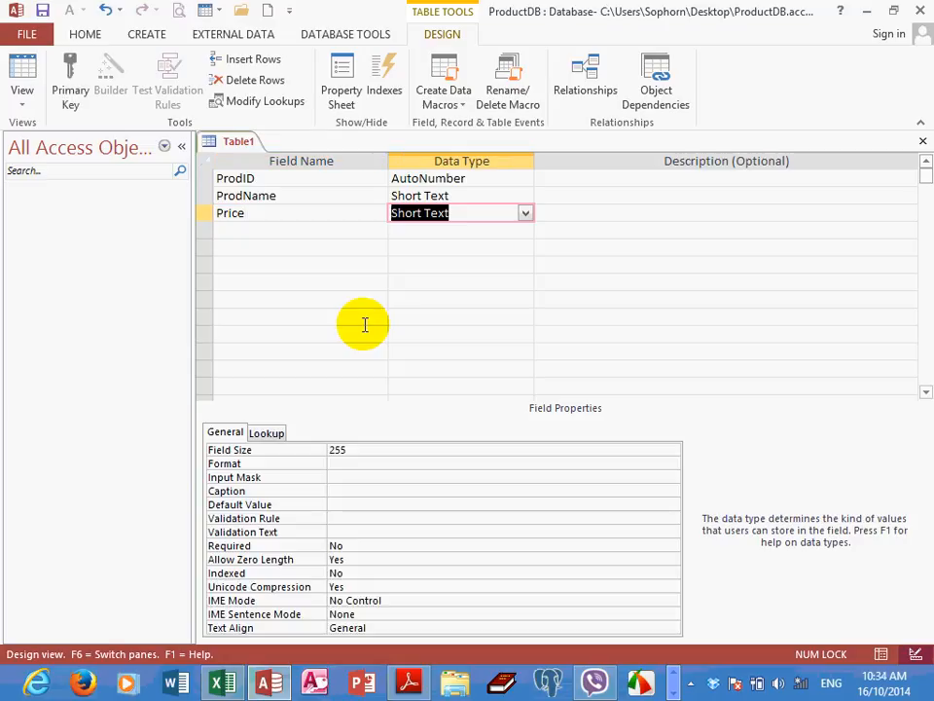
{"action": "type", "text": "c"}
{"action": "key", "text": "BackSpace"}
{"action": "key", "text": "BackSpace"}
{"action": "type", "text": "number"}
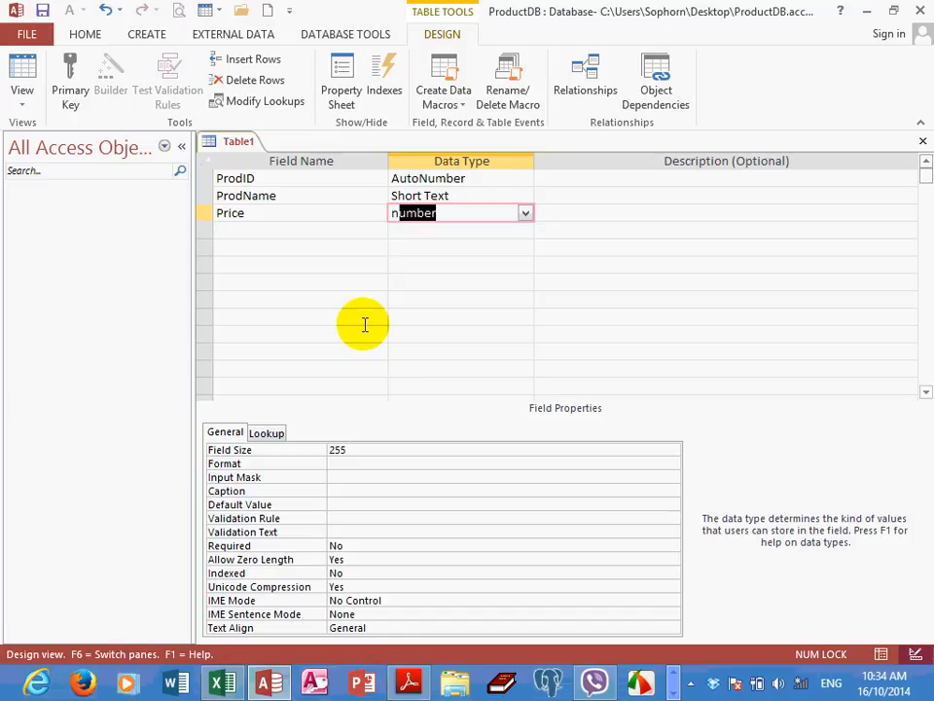
{"action": "key", "text": "Return"}
{"action": "key", "text": "Return"}
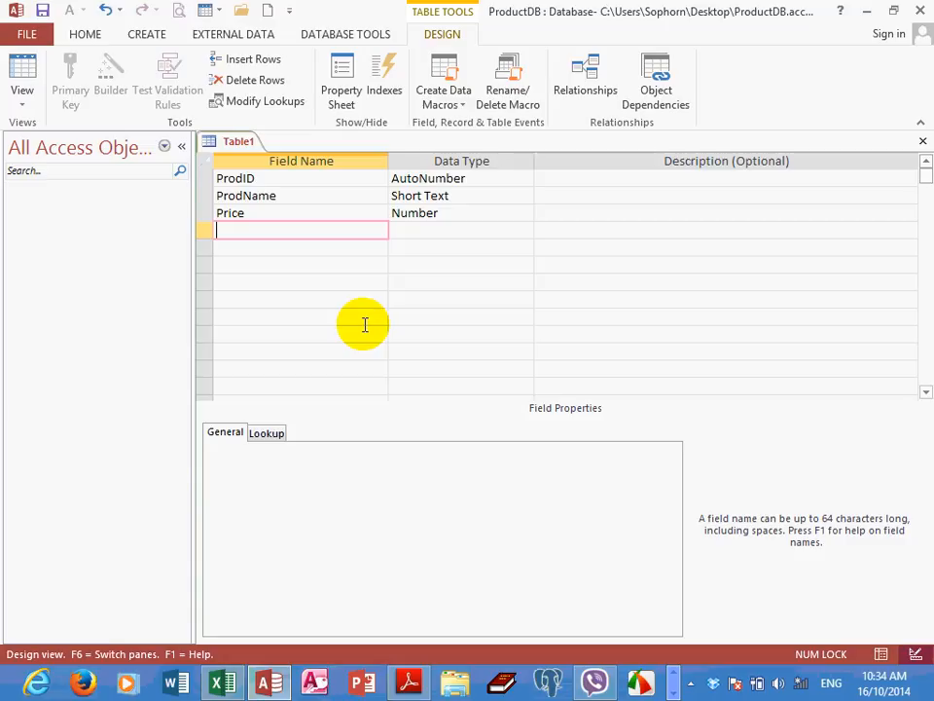
Add a Stock field below Price with the Number data type
{"action": "type", "text": "Stock"}
{"action": "key", "text": "Return"}
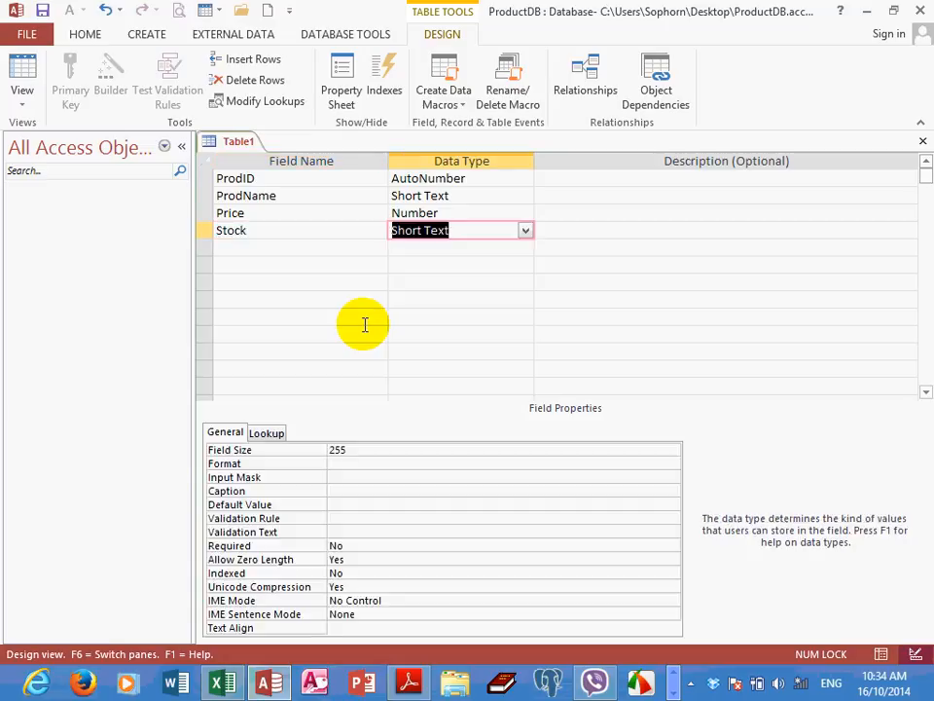
{"action": "type", "text": "N"}
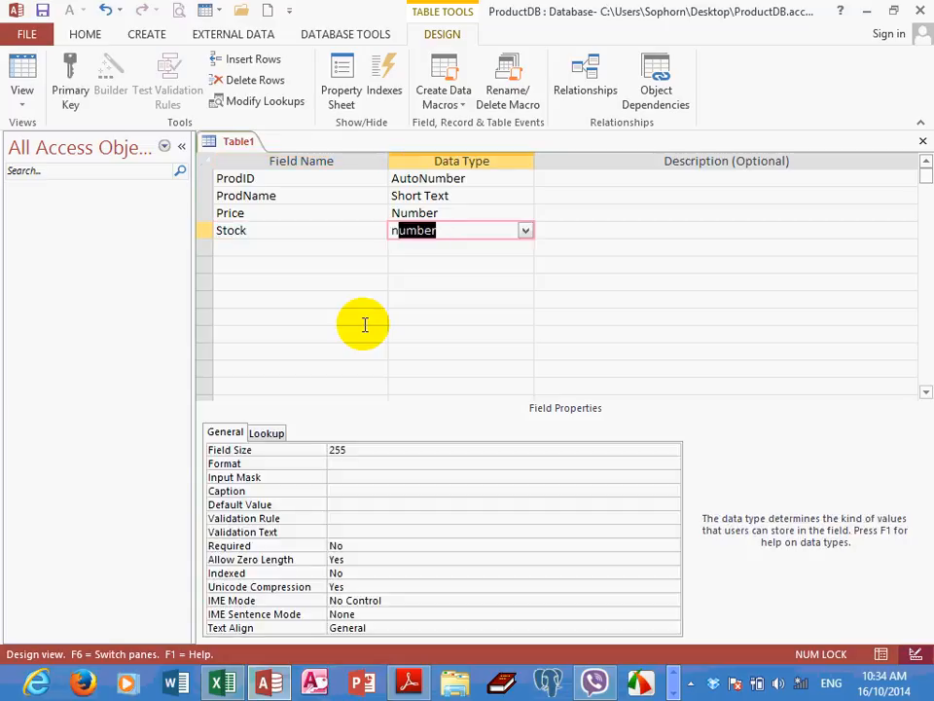
{"action": "key", "text": "Return"}
Add a ProdDate field below Stock with the Date/Time data type
{"action": "key", "text": "Return"}
{"action": "type", "text": "Pro"}
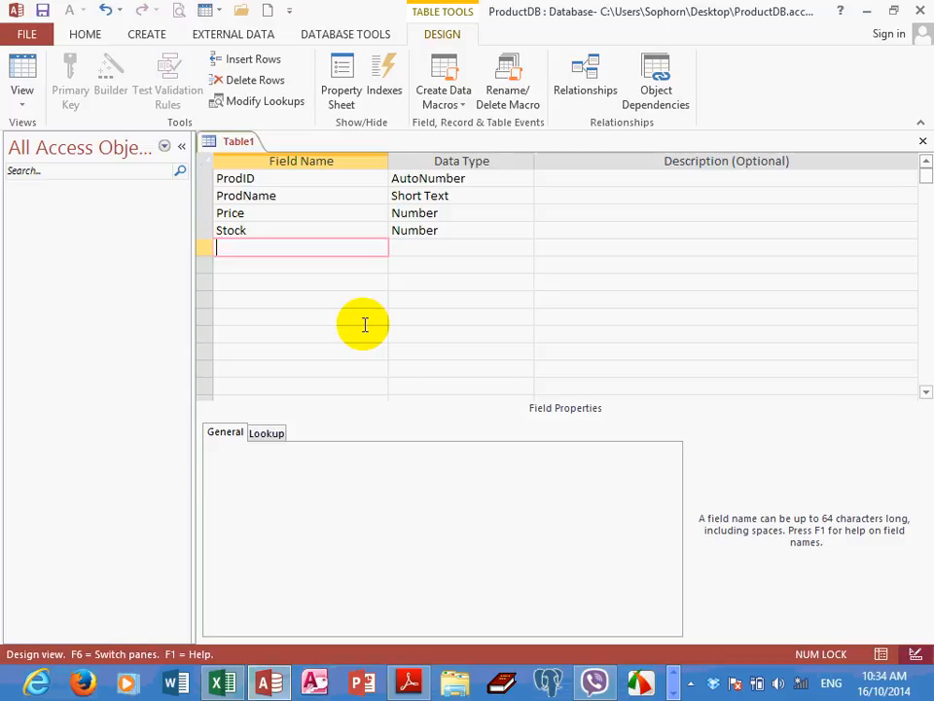
{"action": "type", "text": "dDate"}
{"action": "key", "text": "Return"}
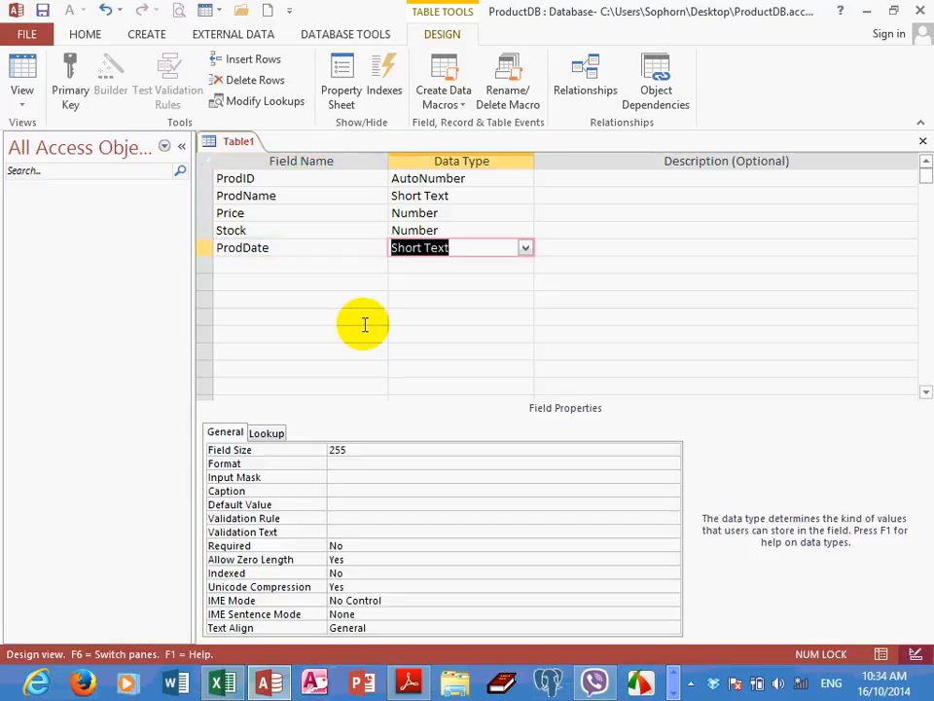
{"action": "type", "text": "date/Time"}
{"action": "key", "text": "Return"}
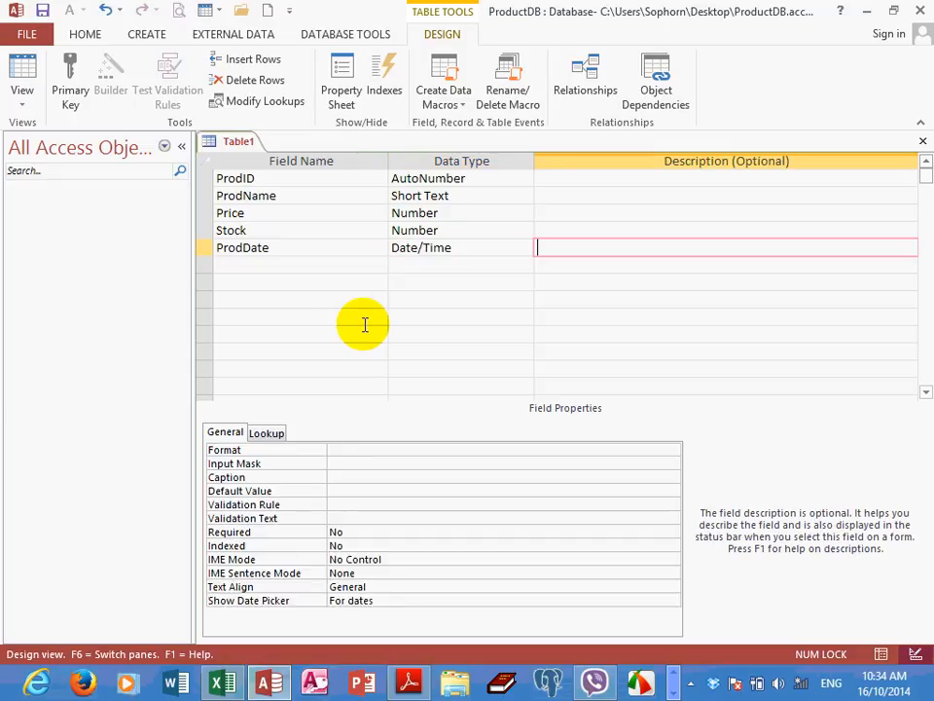
Add a ProdModel field below ProdDate, keeping Short Text as its data type
{"action": "left_click", "coordinate": [254, 266]}
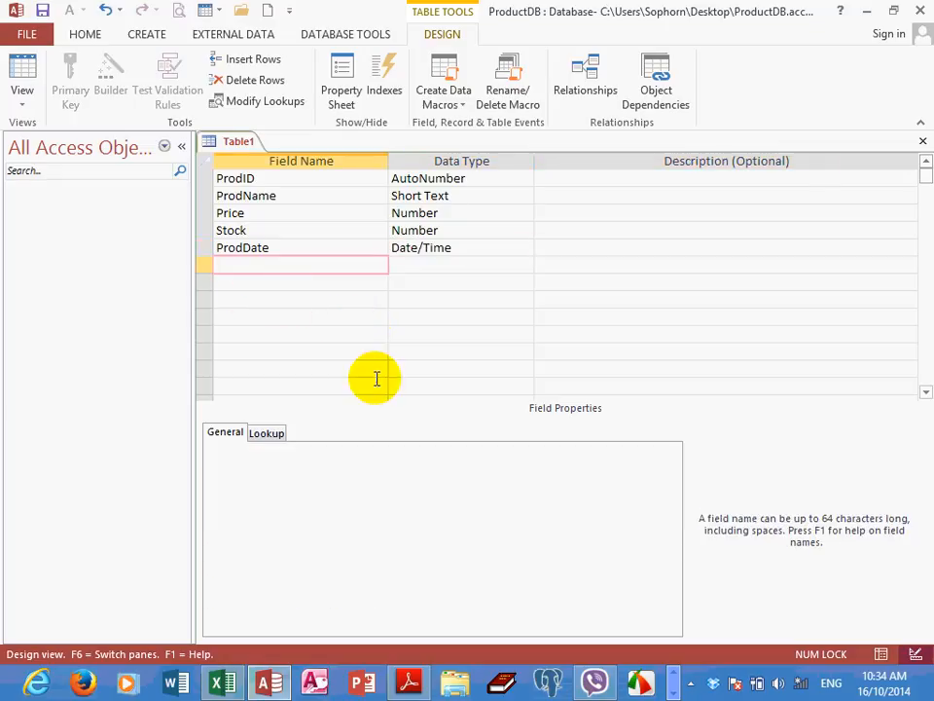
{"action": "type", "text": "ProdModel"}
{"action": "key", "text": "Tab"}
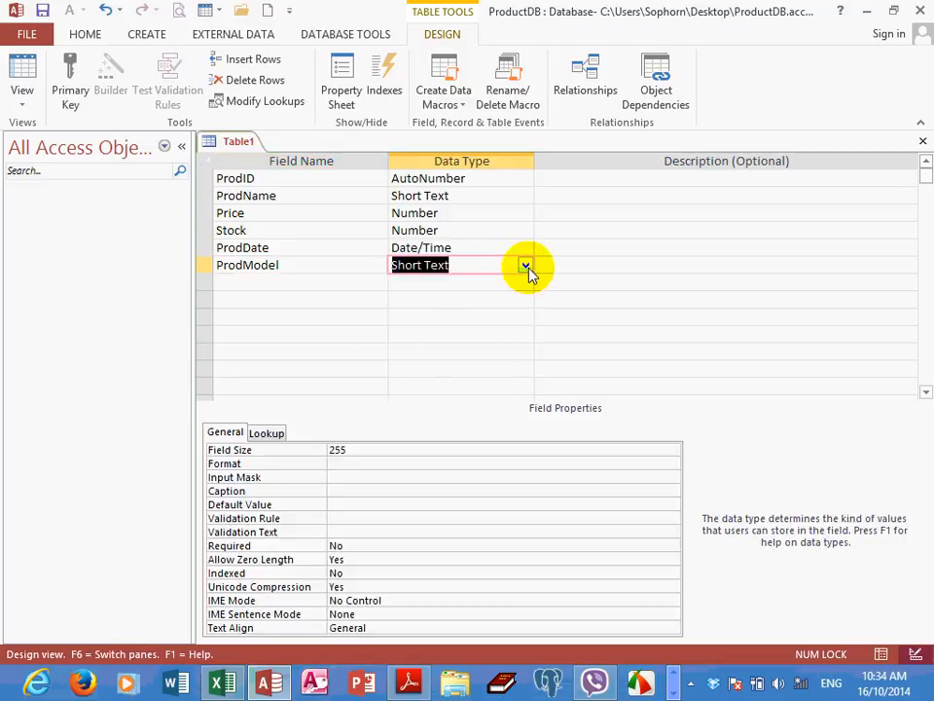
{"action": "left_click", "coordinate": [339, 262]}
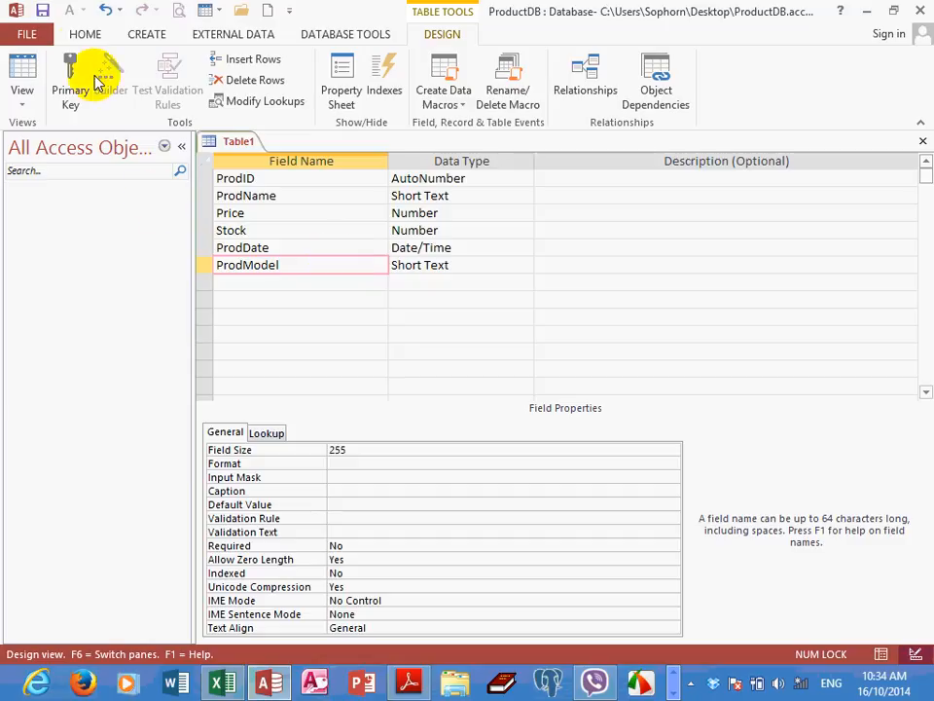
Save the table as tblProducts without creating a primary key
{"action": "left_click", "coordinate": [44, 10]}
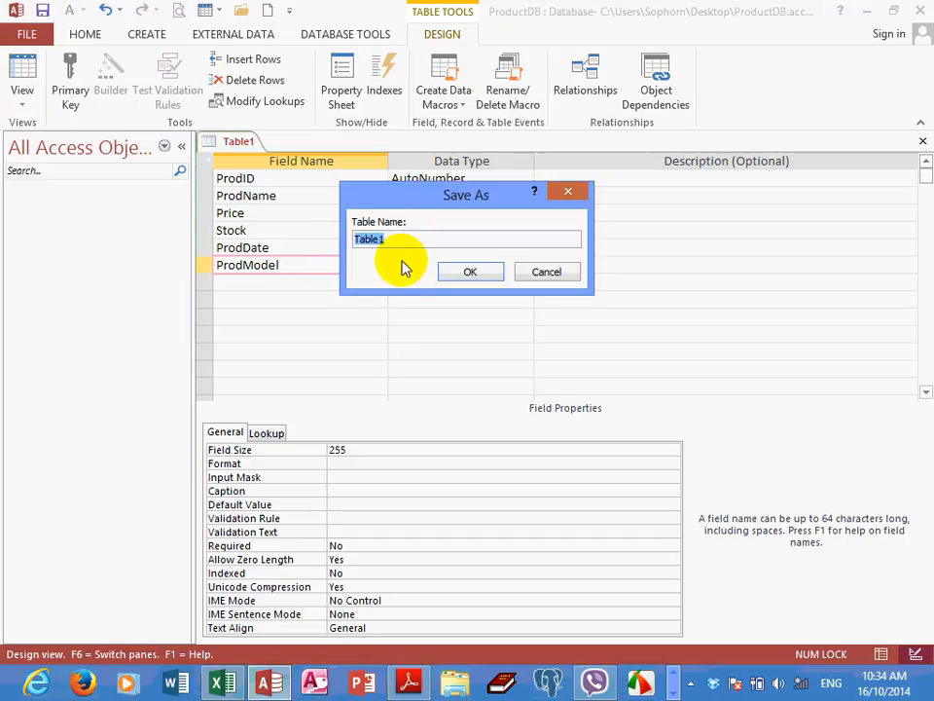
{"action": "type", "text": "tblProducts"}
{"action": "left_click_drag", "start_coordinate": [500, 205], "coordinate": [461, 199]}
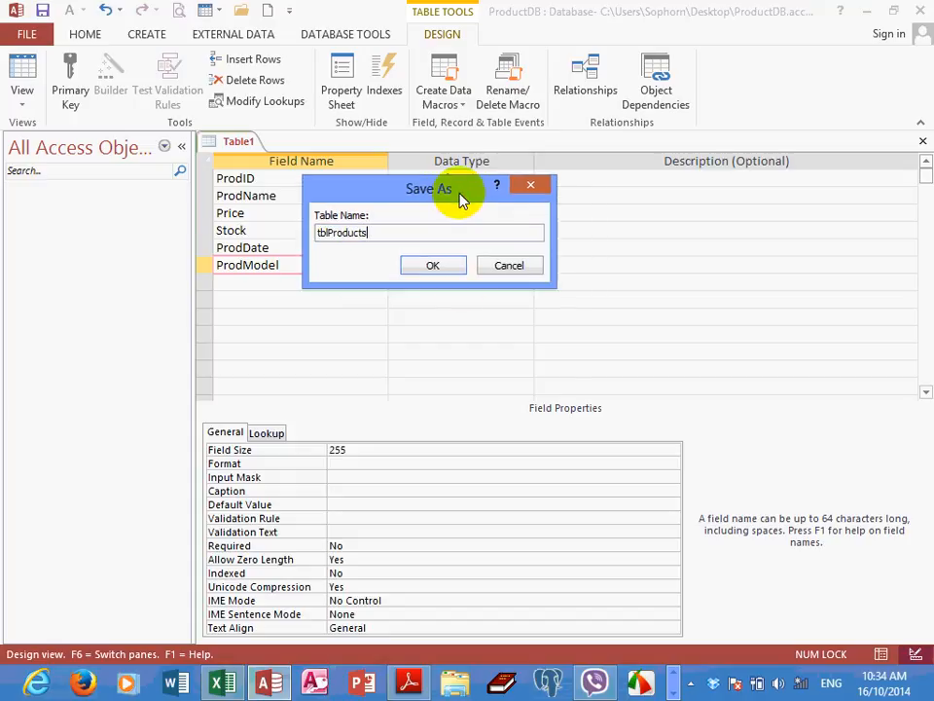
{"action": "left_click", "coordinate": [438, 266]}
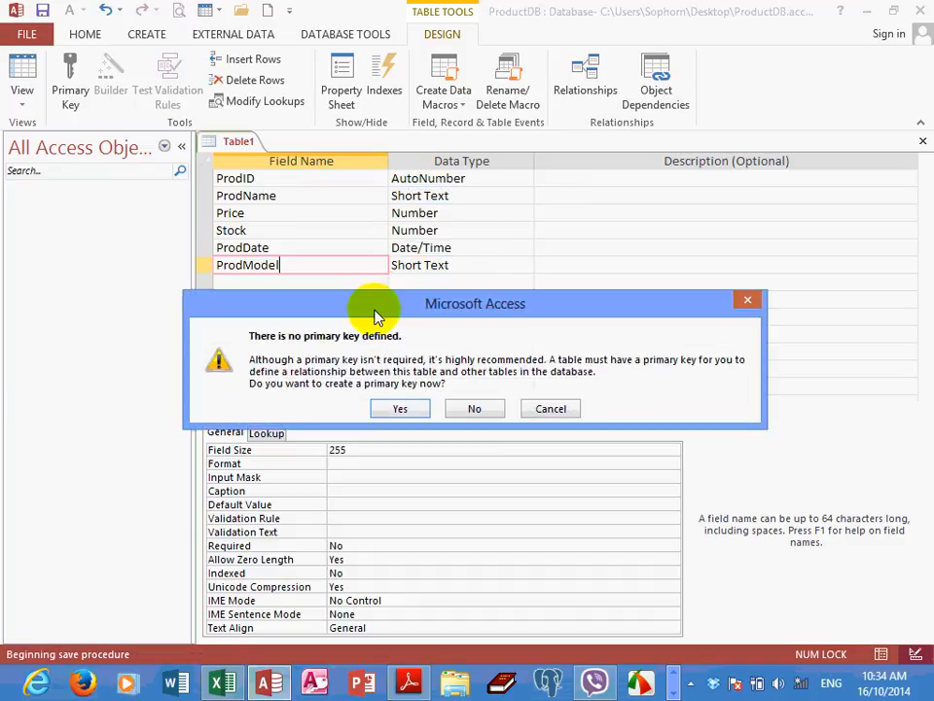
{"action": "left_click_drag", "start_coordinate": [415, 314], "coordinate": [398, 284]}
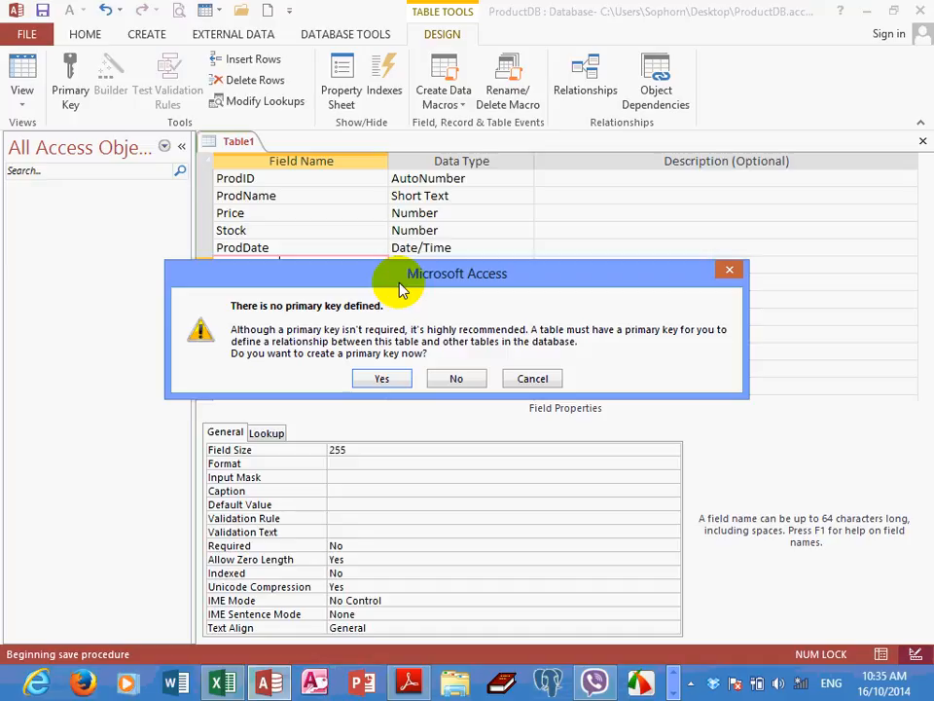
{"action": "left_click", "coordinate": [449, 379]}
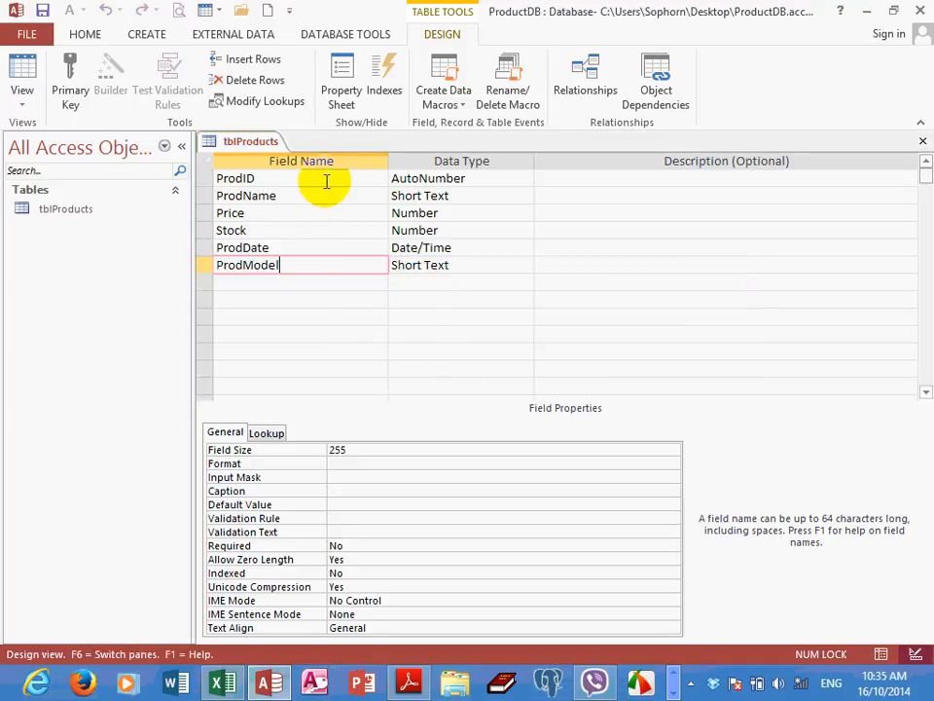
Review the data types and field properties of the ProdID, ProdName, Price, Stock and ProdDate fields
{"action": "left_click", "coordinate": [471, 181]}
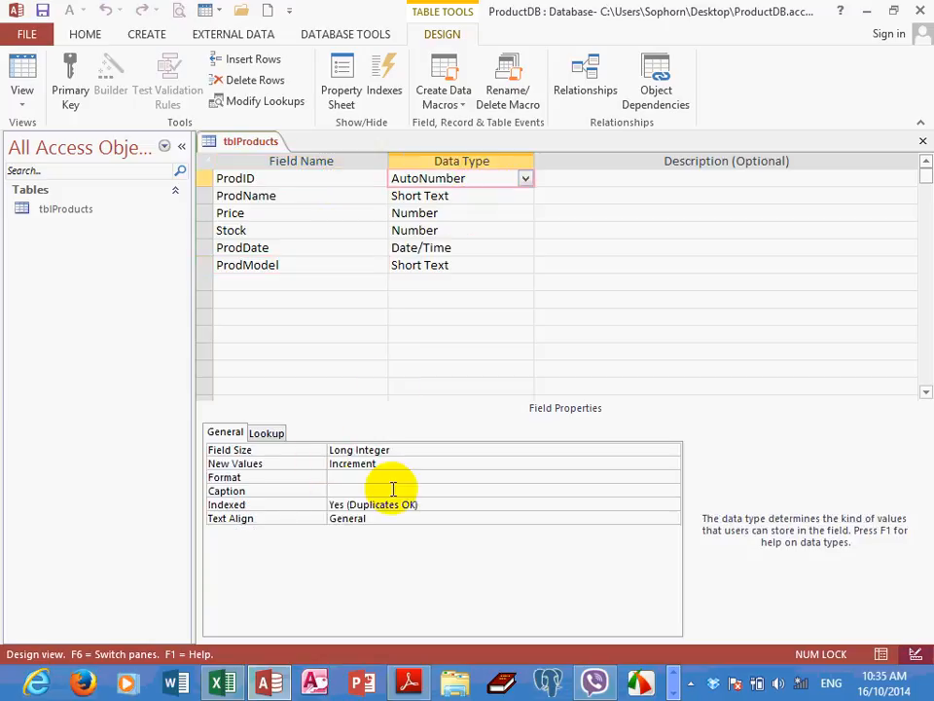
{"action": "left_click", "coordinate": [298, 195]}
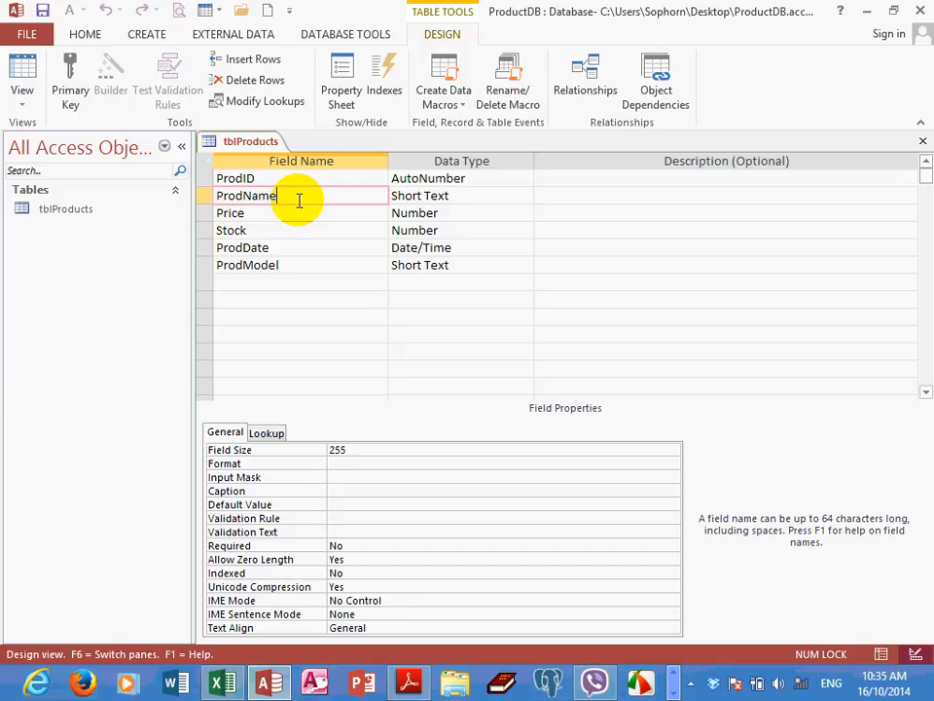
{"action": "left_click", "coordinate": [463, 197]}
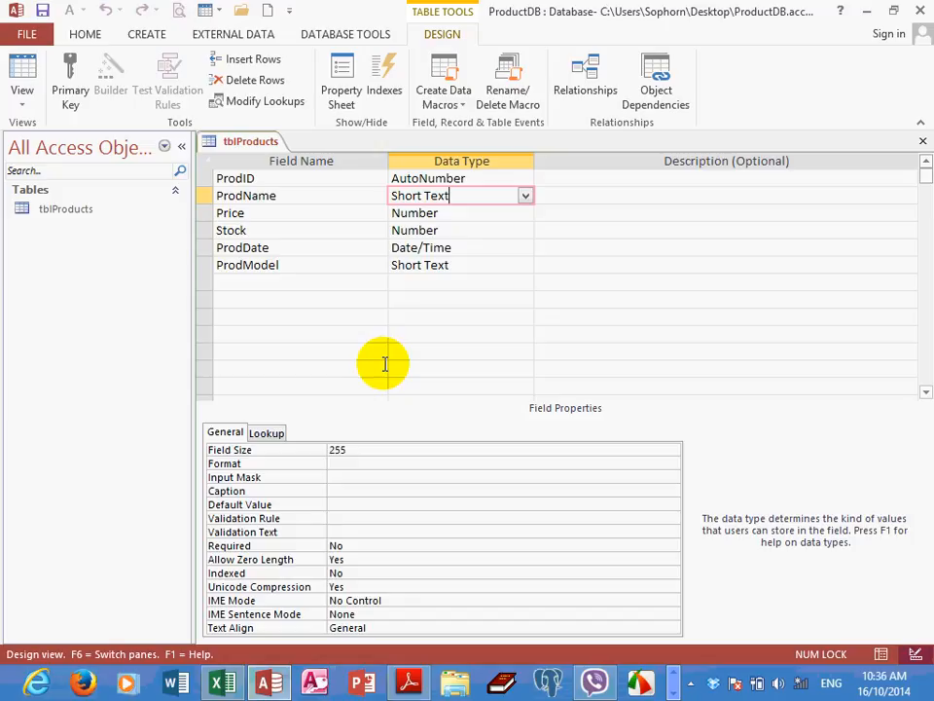
{"action": "left_click", "coordinate": [358, 214]}
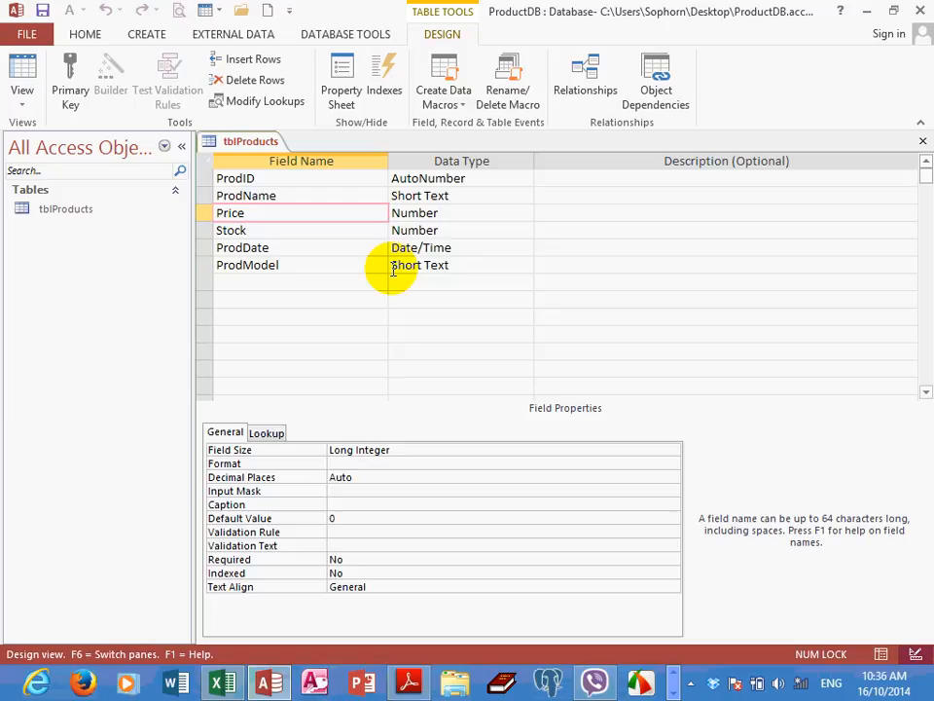
{"action": "left_click", "coordinate": [325, 235]}
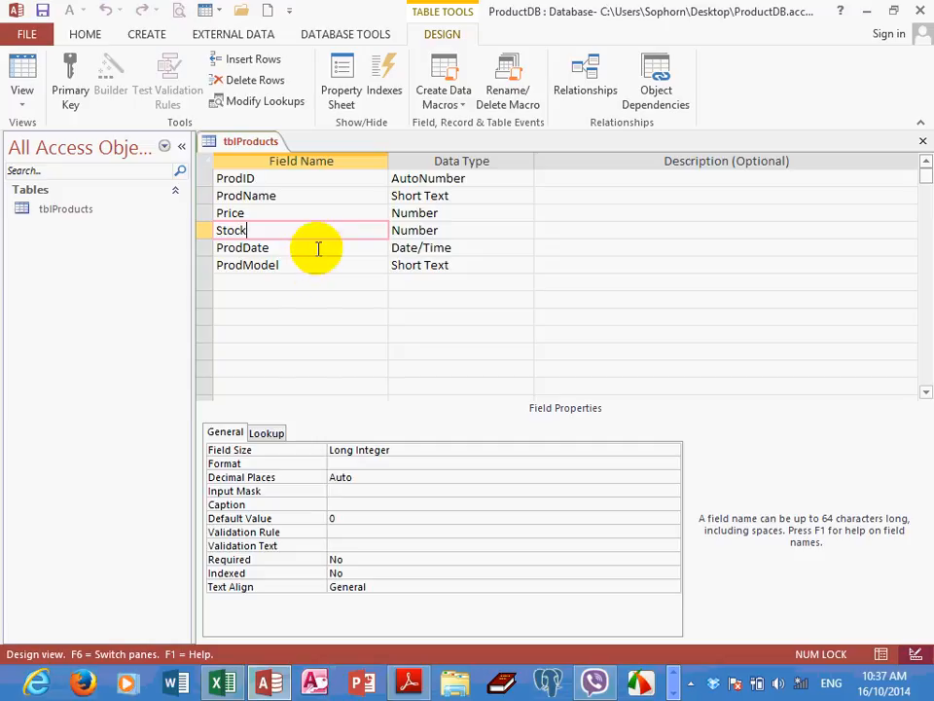
{"action": "left_click", "coordinate": [318, 249]}
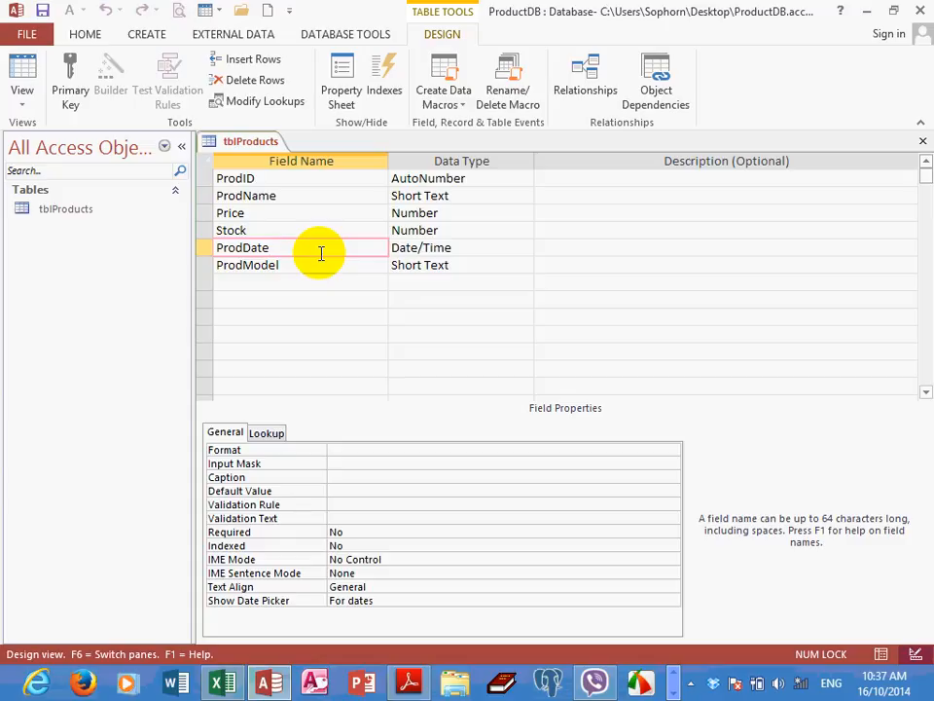
{"action": "left_click", "coordinate": [320, 194]}
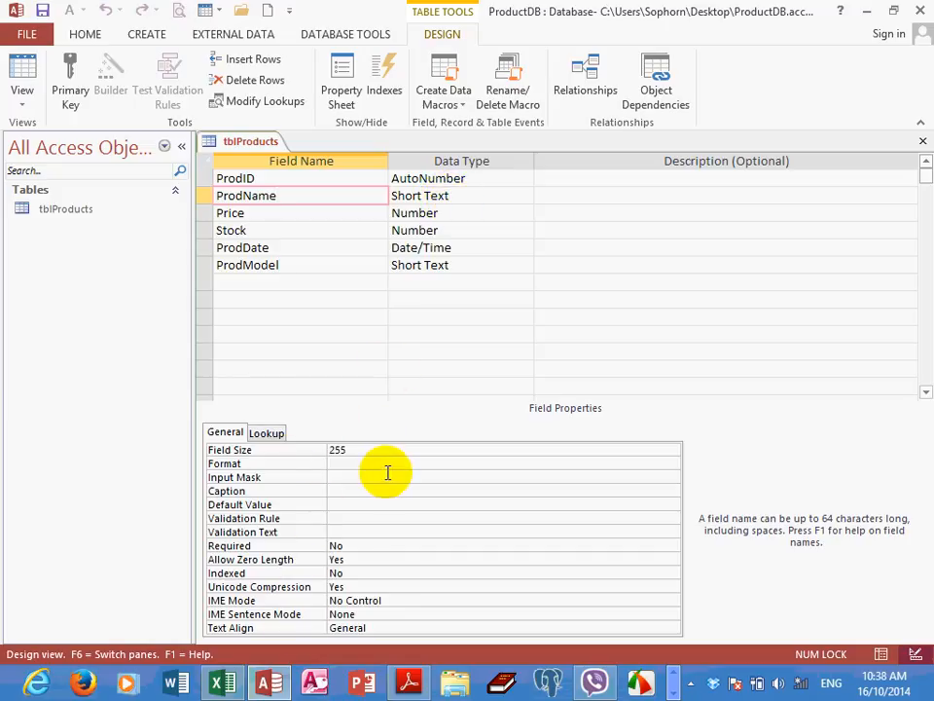
{"action": "left_click", "coordinate": [281, 213]}
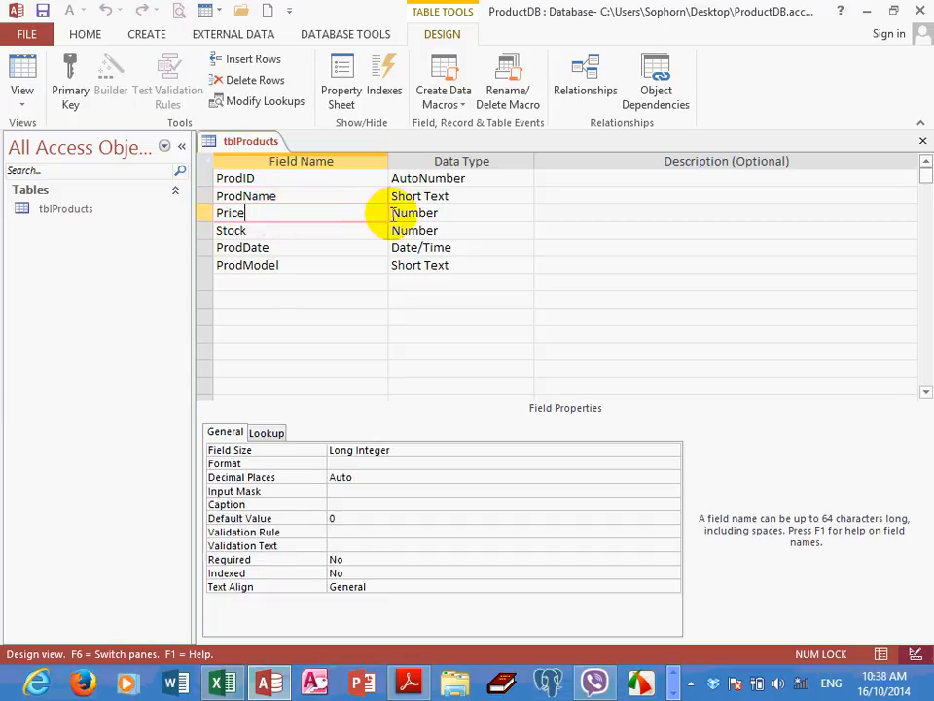
{"action": "left_click", "coordinate": [349, 247]}
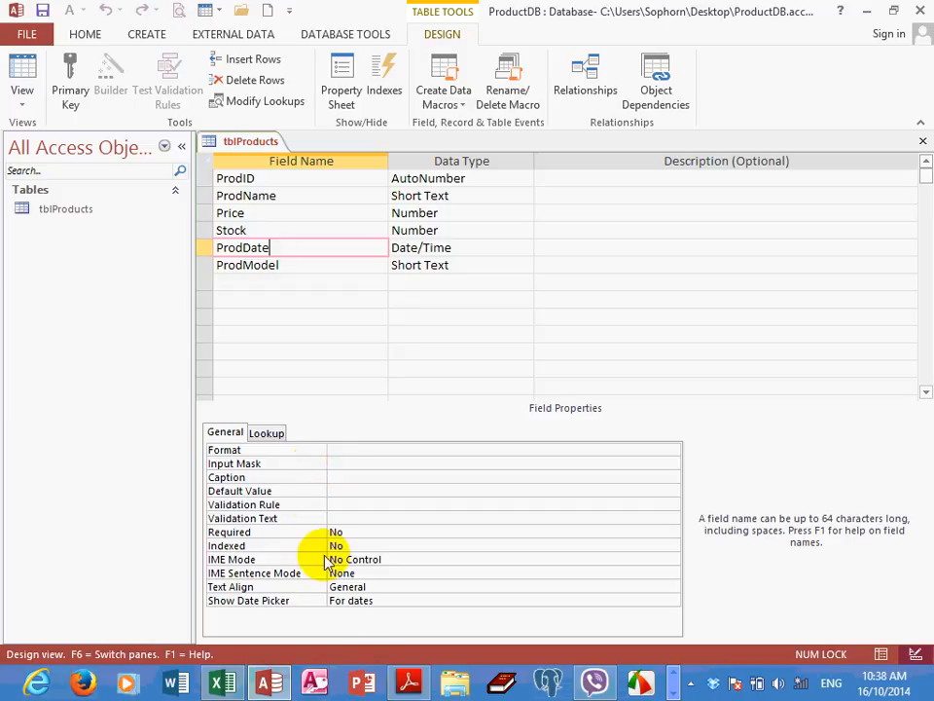
Switch to the Access notes PDF in Adobe Reader and read the field properties for the Text data type
{"action": "left_click", "coordinate": [409, 679]}
{"action": "scroll", "coordinate": [370, 467], "scroll_direction": "down", "scroll_amount": 7}
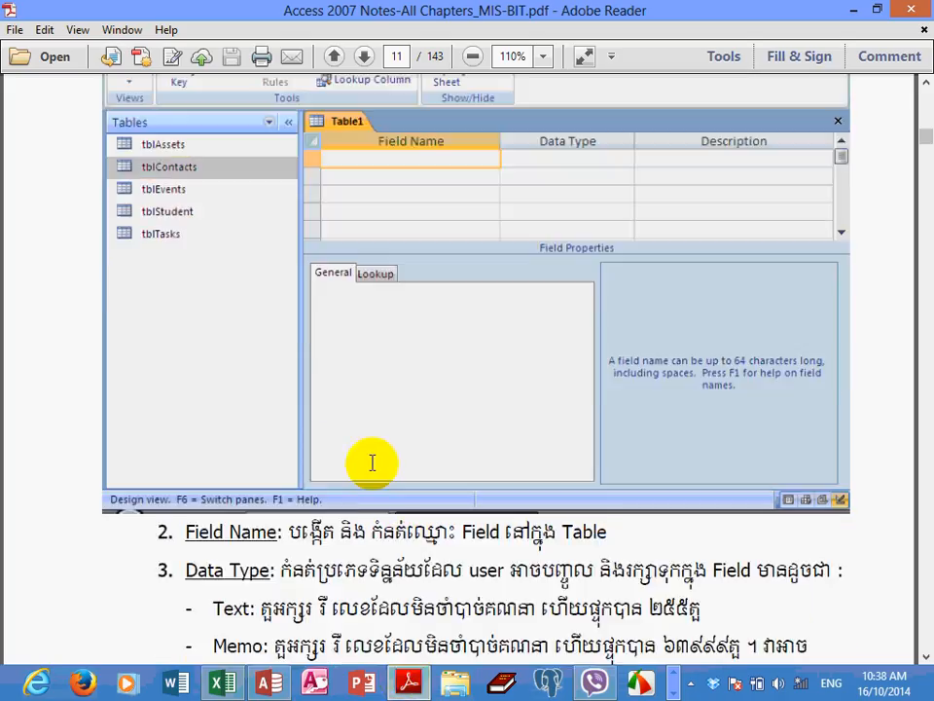
{"action": "scroll", "coordinate": [375, 460], "scroll_direction": "down", "scroll_amount": 20}
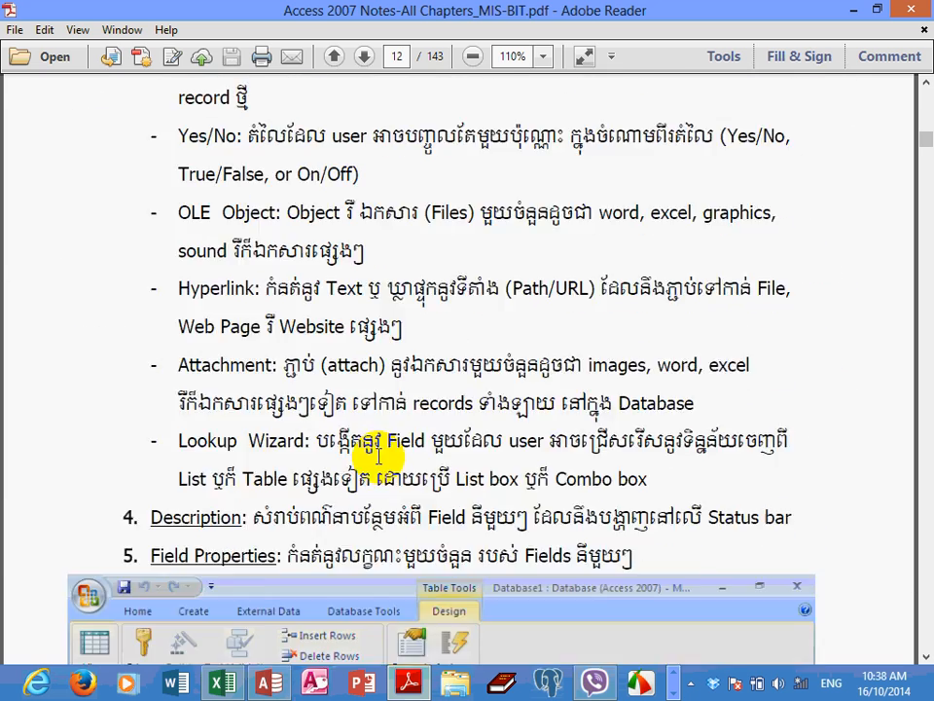
{"action": "scroll", "coordinate": [379, 455], "scroll_direction": "down", "scroll_amount": 15}
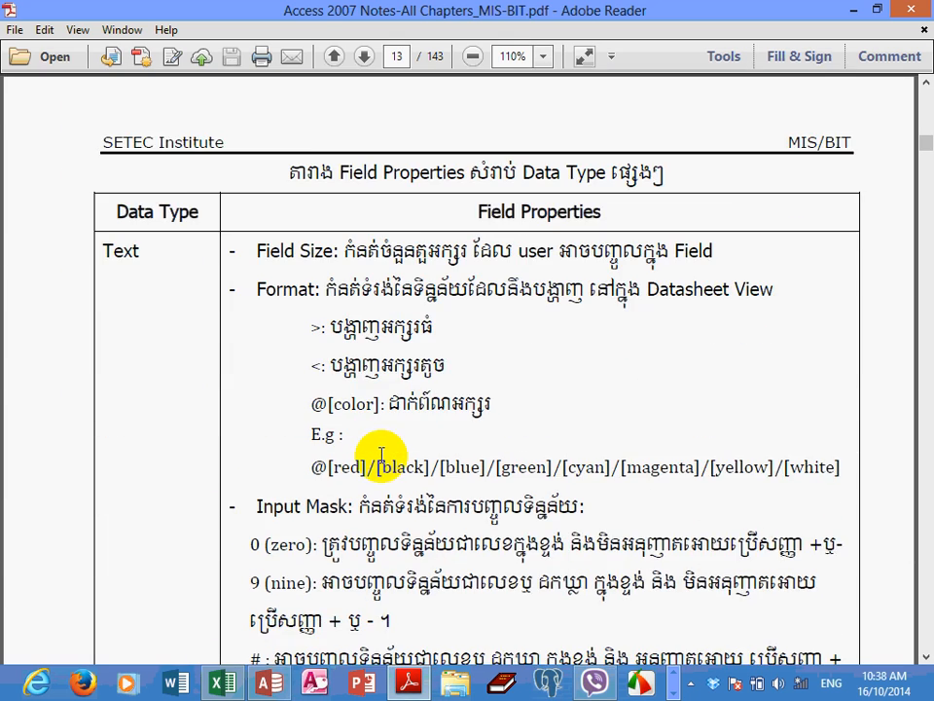
{"action": "scroll", "coordinate": [380, 454], "scroll_direction": "down", "scroll_amount": 1}
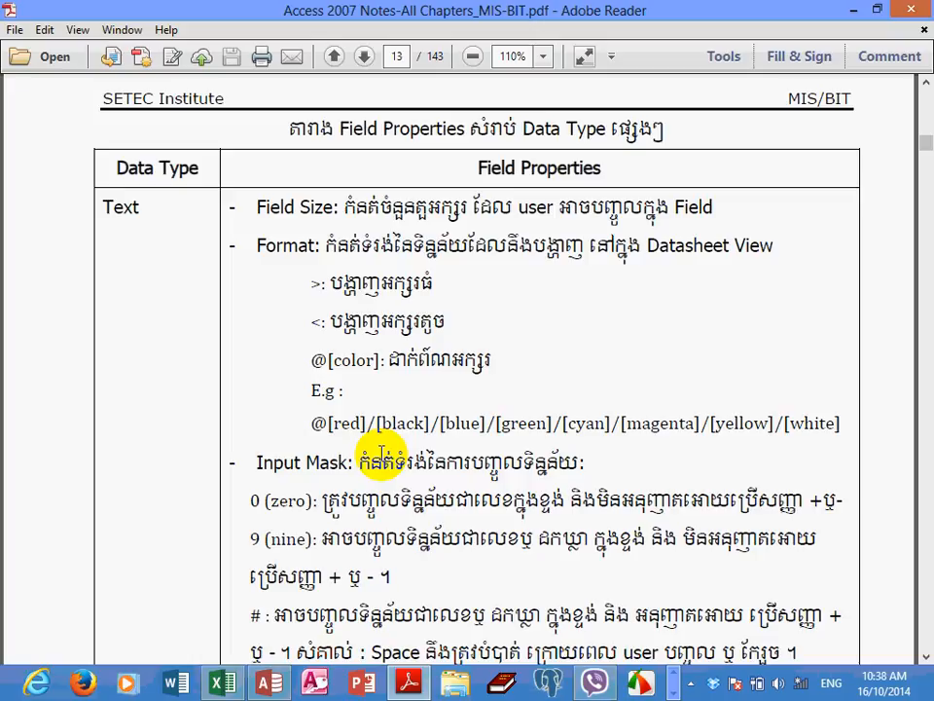
Switch back to Access and set the ProdName field's Field Size to 30
{"action": "left_click", "coordinate": [269, 685]}
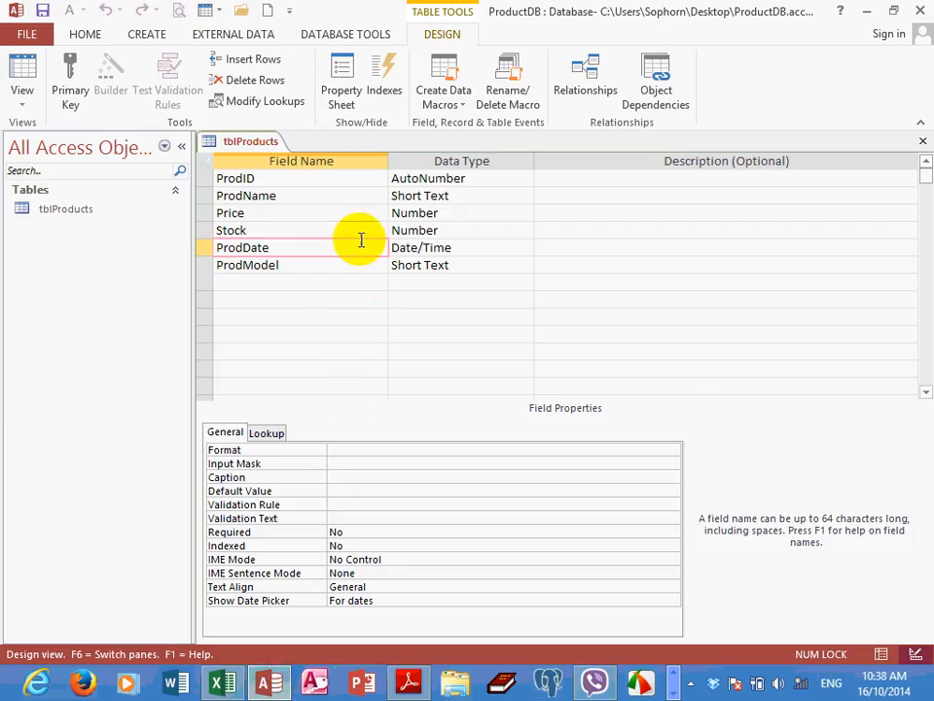
{"action": "left_click", "coordinate": [359, 193]}
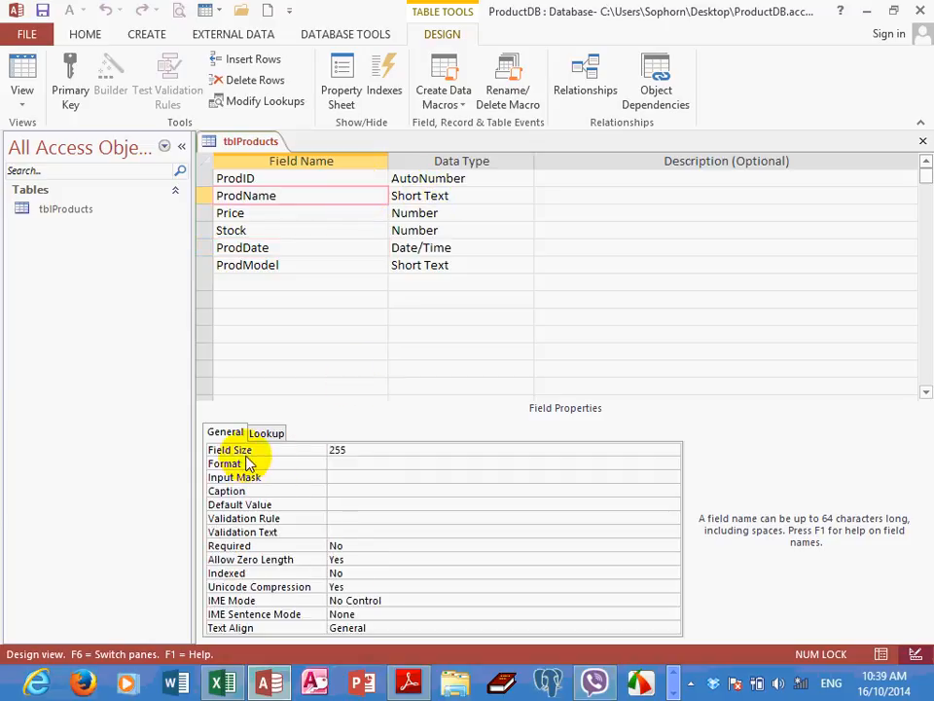
{"action": "left_click", "coordinate": [359, 450]}
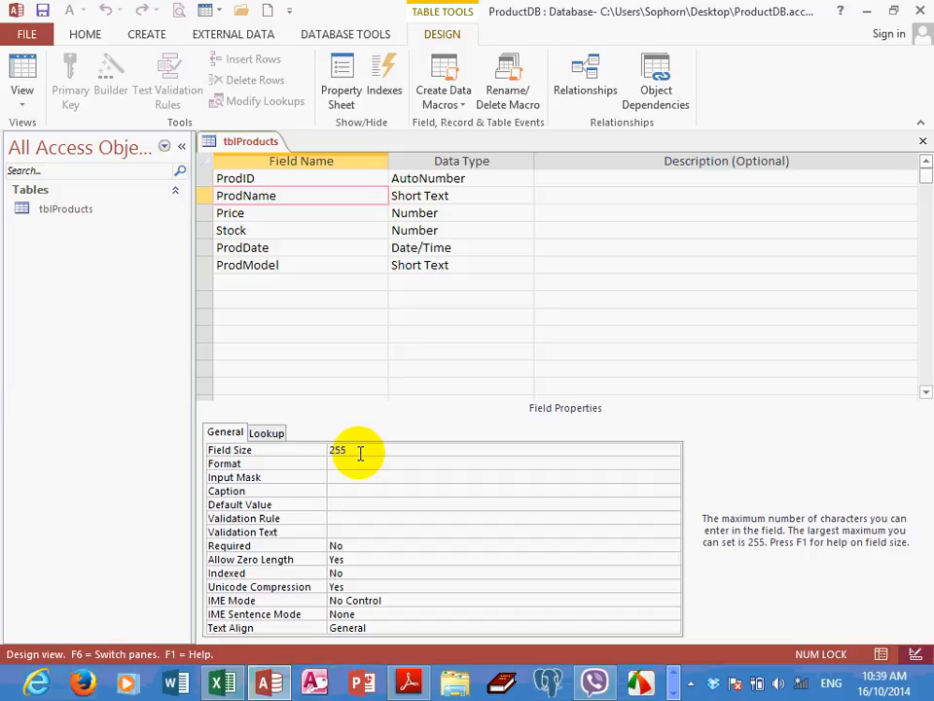
{"action": "key", "text": "BackSpace"}
{"action": "key", "text": "BackSpace"}
{"action": "key", "text": "BackSpace"}
{"action": "type", "text": "30"}
{"action": "left_click", "coordinate": [364, 460]}
{"action": "left_click", "coordinate": [370, 450]}
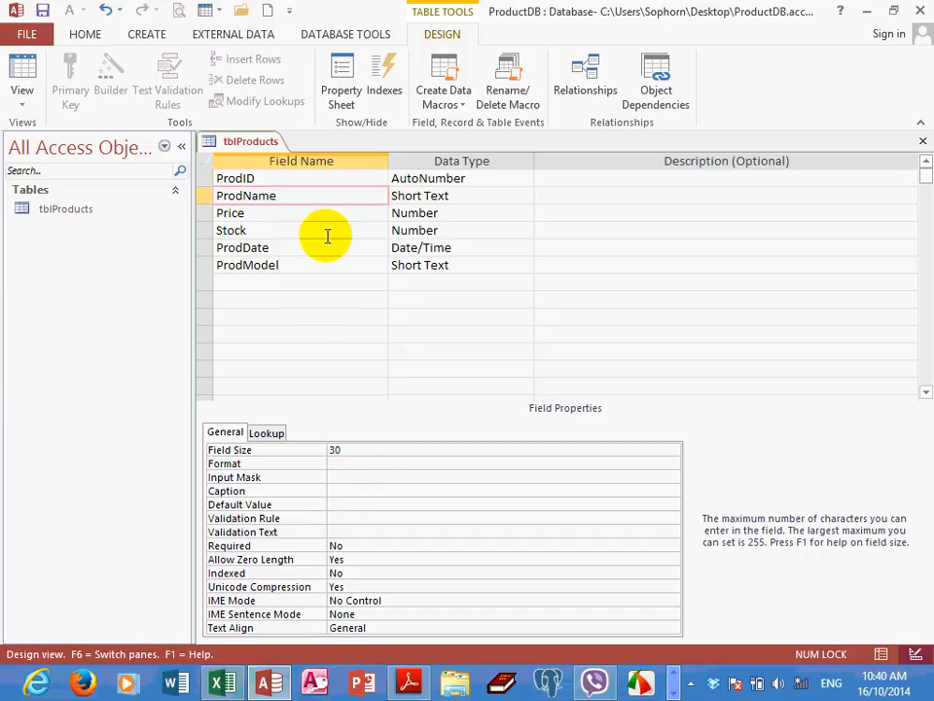
{"action": "left_click", "coordinate": [313, 197]}
{"action": "left_click", "coordinate": [313, 196]}
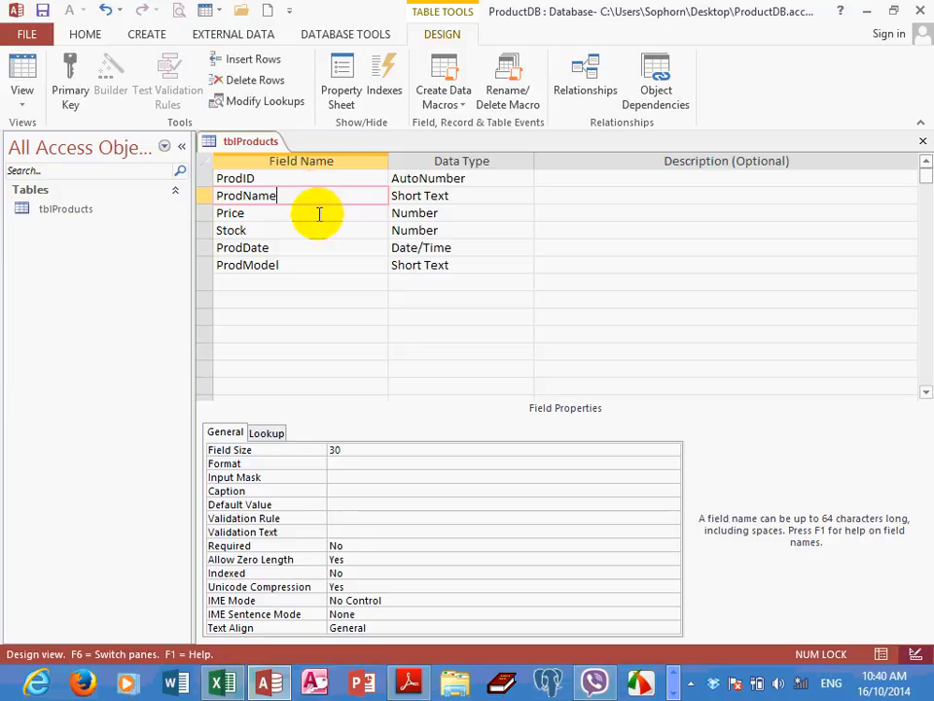
Show the available Field Size options for the Stock field
{"action": "left_click", "coordinate": [319, 232]}
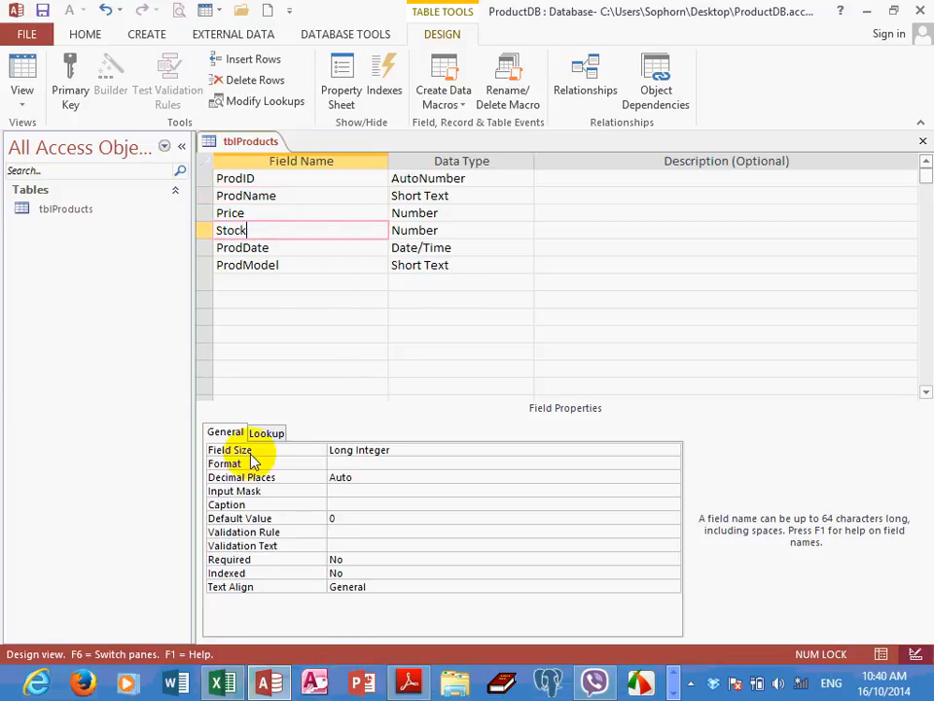
{"action": "left_click", "coordinate": [405, 450]}
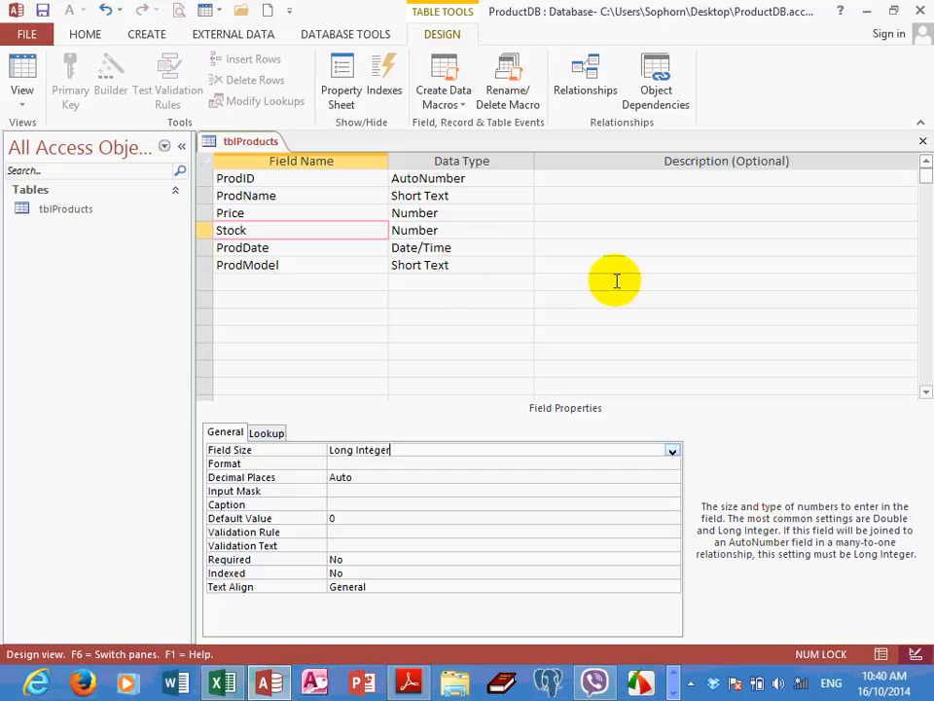
{"action": "left_click", "coordinate": [672, 450]}
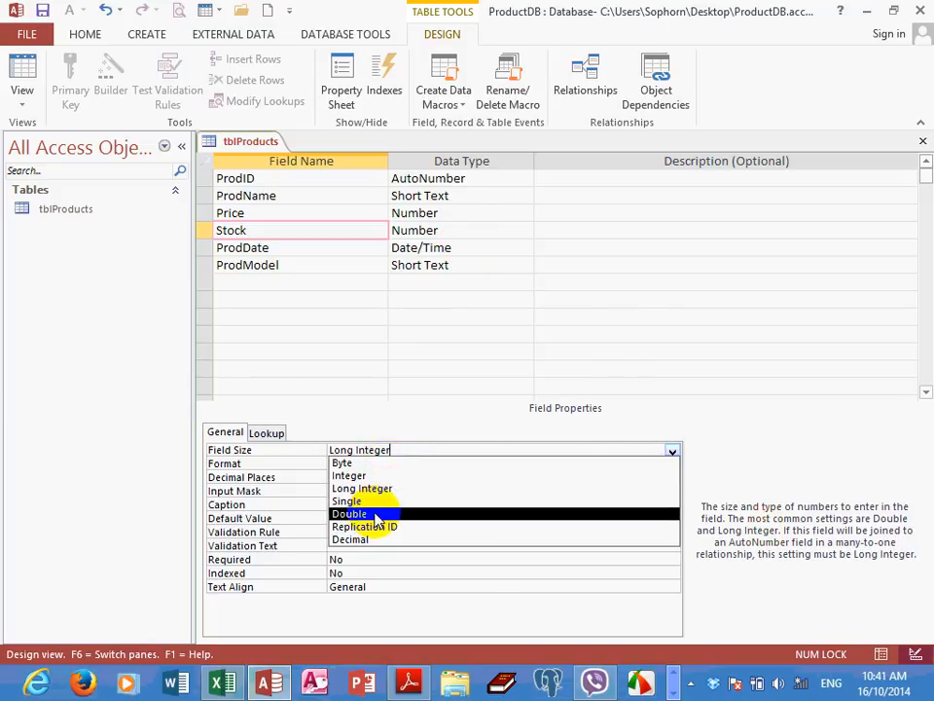
Switch to the PDF notes and examine the storage and value ranges of the Byte, Integer and Long Integer field sizes
{"action": "left_click", "coordinate": [410, 682]}
{"action": "scroll", "coordinate": [441, 418], "scroll_direction": "down", "scroll_amount": 12}
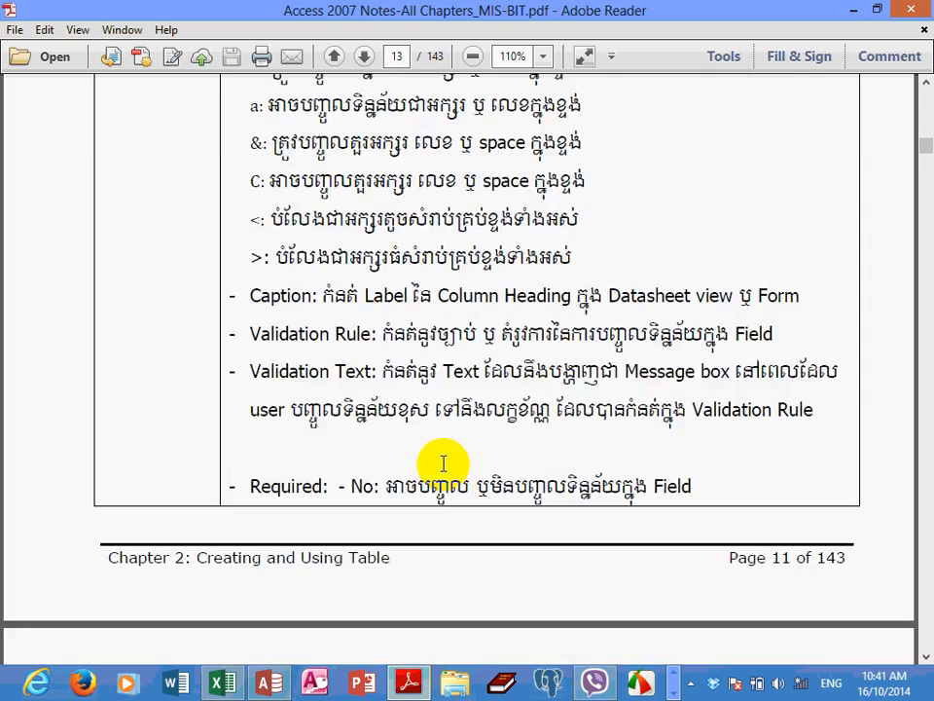
{"action": "scroll", "coordinate": [444, 463], "scroll_direction": "down", "scroll_amount": 12}
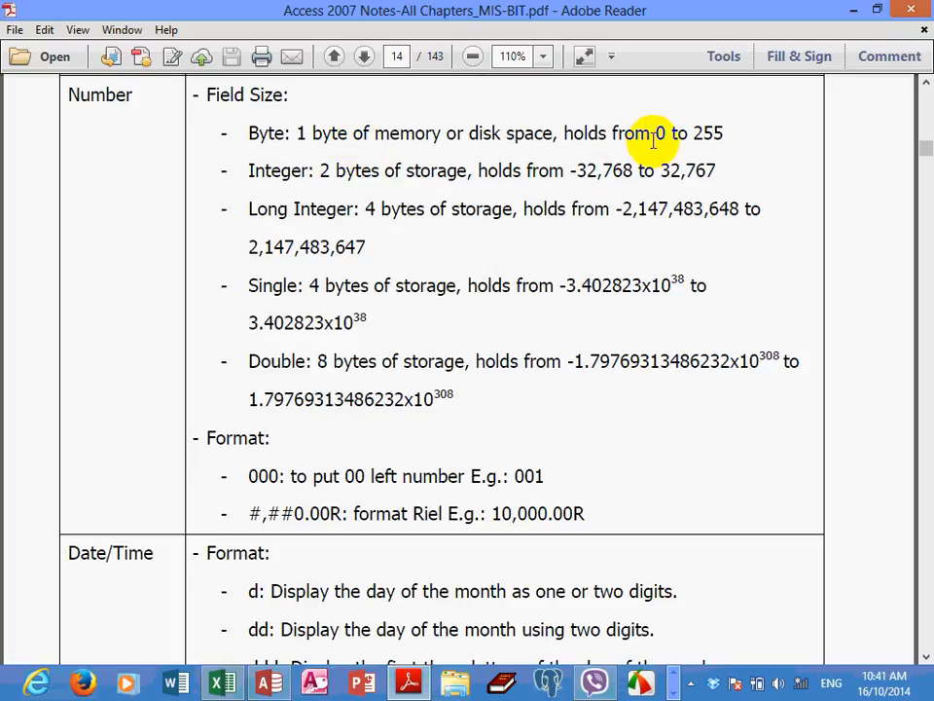
{"action": "left_click_drag", "start_coordinate": [654, 135], "coordinate": [710, 131]}
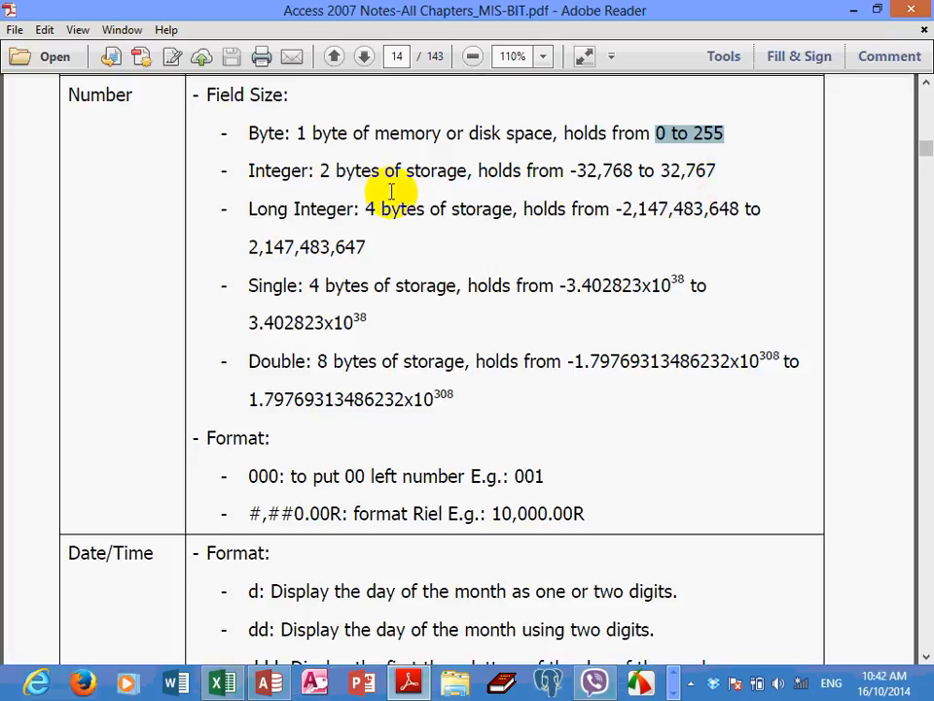
{"action": "left_click_drag", "start_coordinate": [322, 171], "coordinate": [368, 173]}
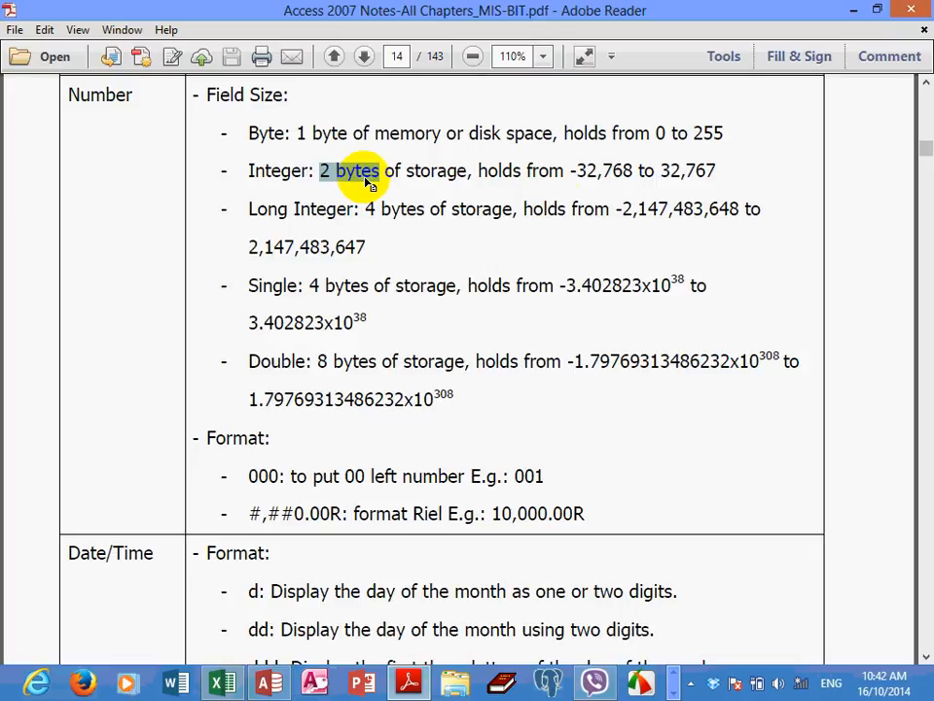
{"action": "left_click_drag", "start_coordinate": [578, 172], "coordinate": [704, 191]}
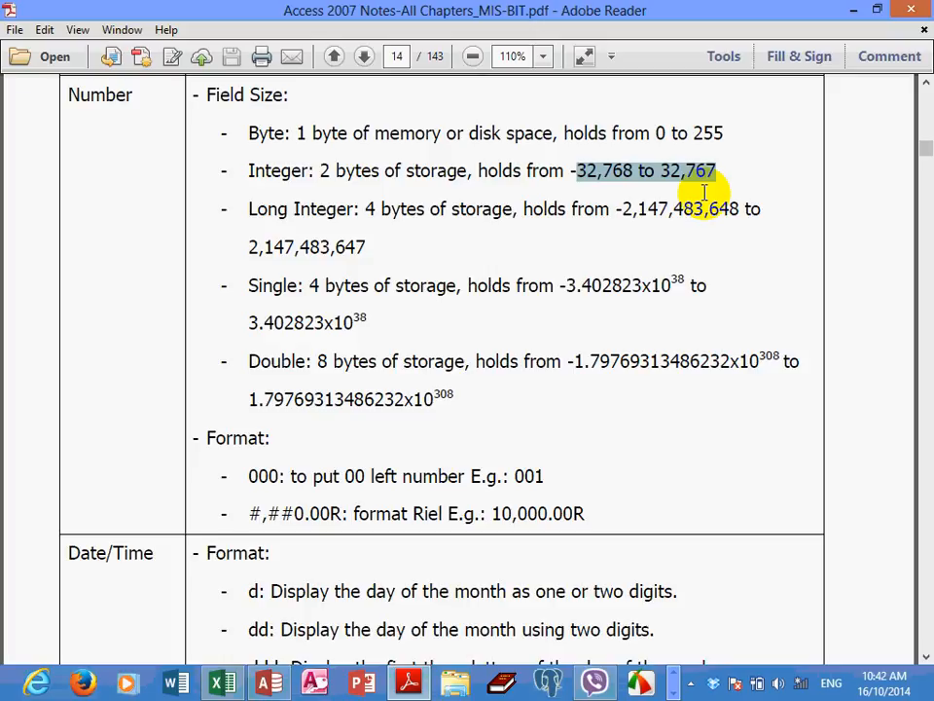
{"action": "left_click", "coordinate": [364, 210]}
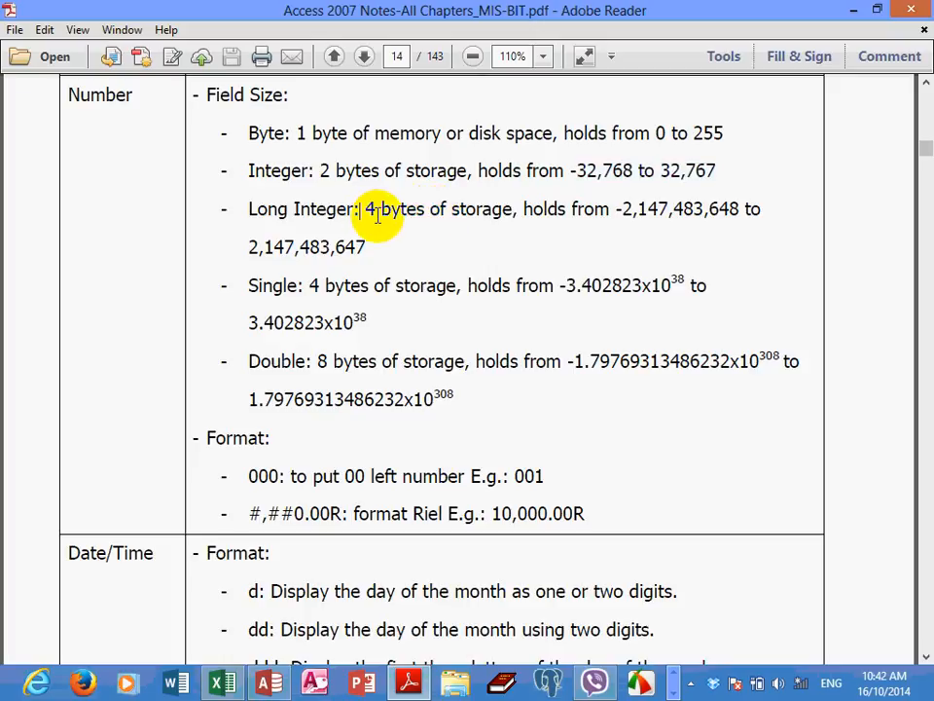
Switch back to Access and set the Stock field's Field Size to Integer
{"action": "left_click", "coordinate": [268, 684]}
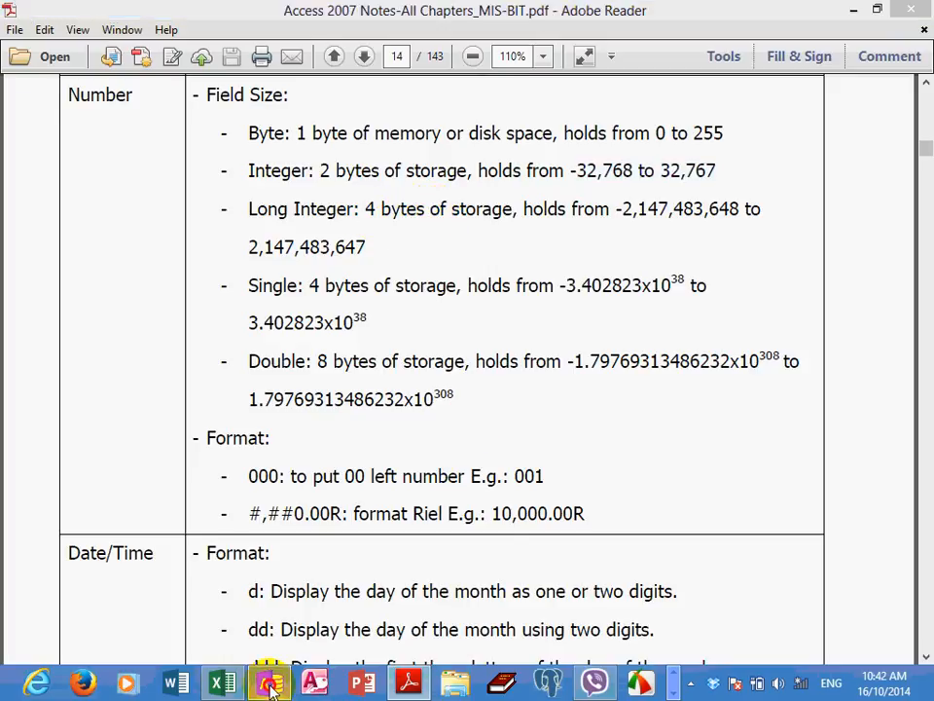
{"action": "left_click", "coordinate": [326, 231]}
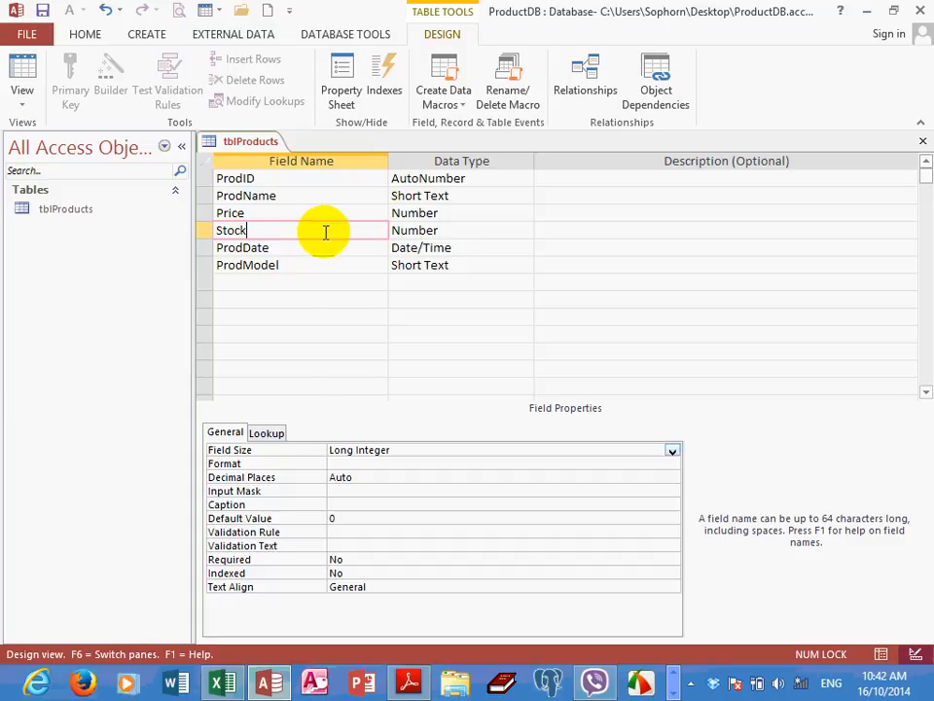
{"action": "left_click", "coordinate": [433, 230]}
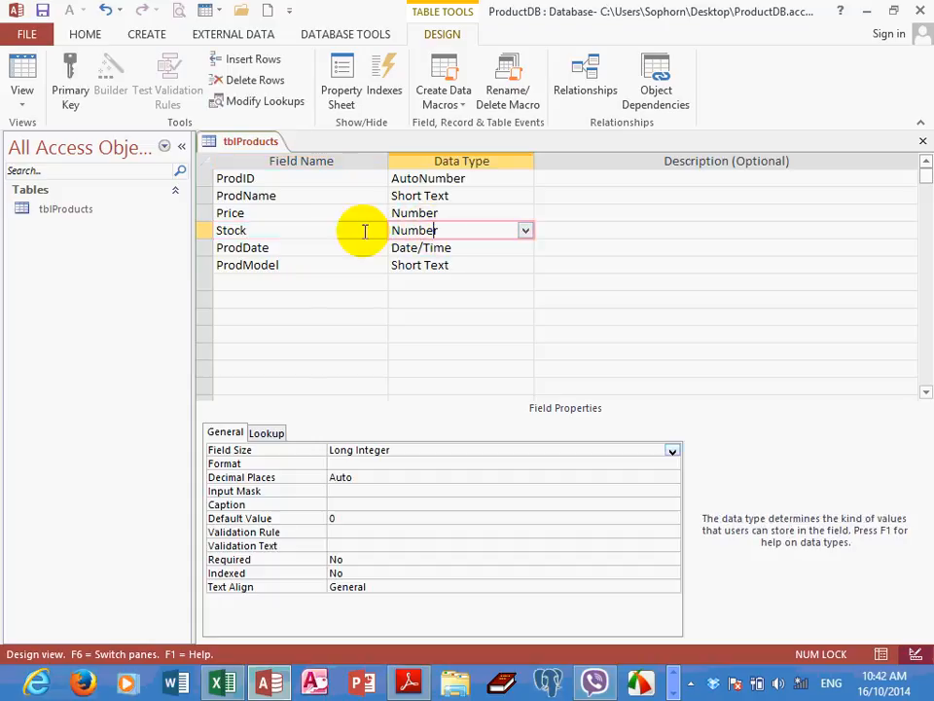
{"action": "left_click", "coordinate": [364, 231]}
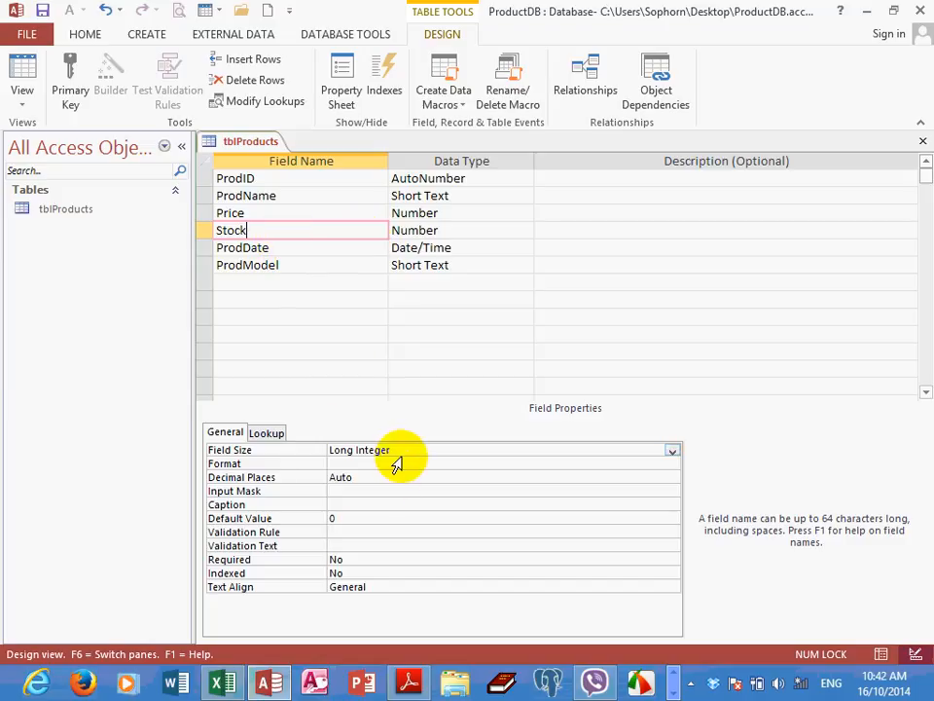
{"action": "left_click", "coordinate": [434, 452]}
{"action": "left_click", "coordinate": [672, 451]}
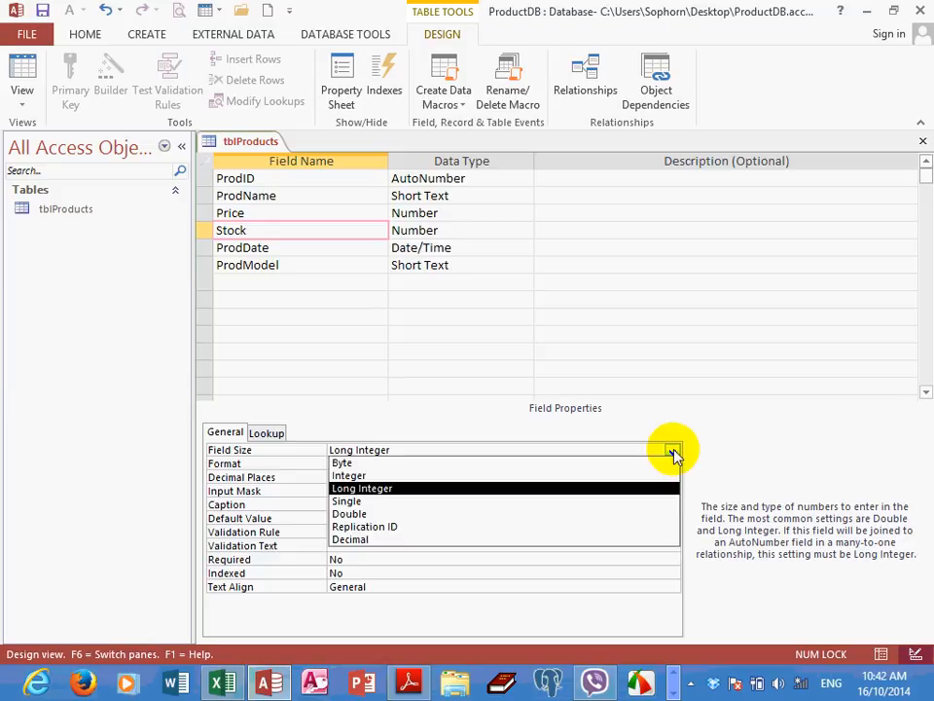
{"action": "left_click", "coordinate": [352, 476]}
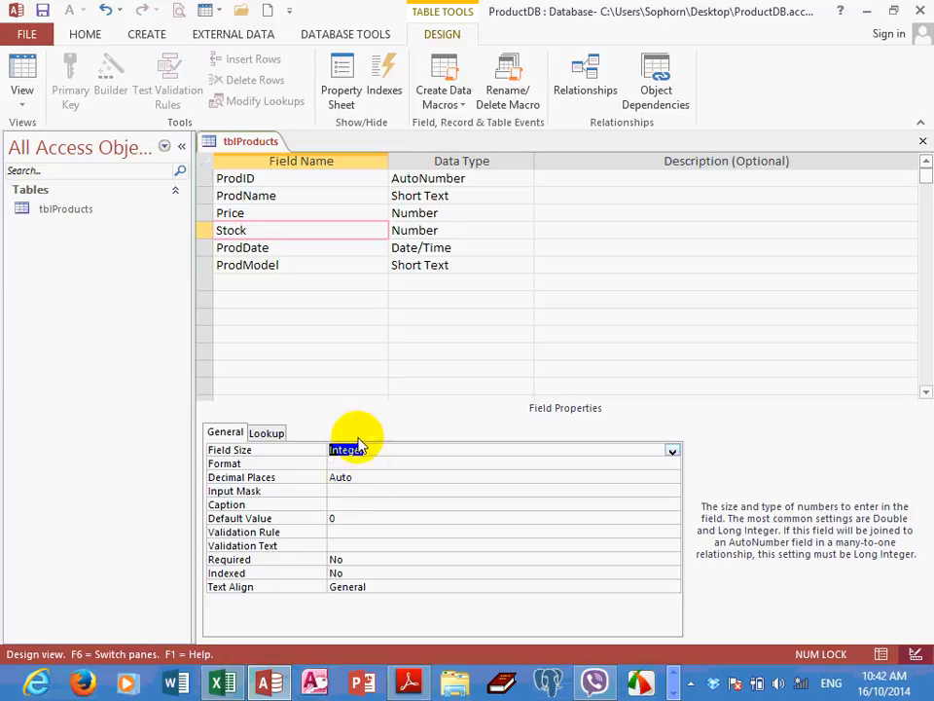
{"action": "left_click", "coordinate": [321, 230]}
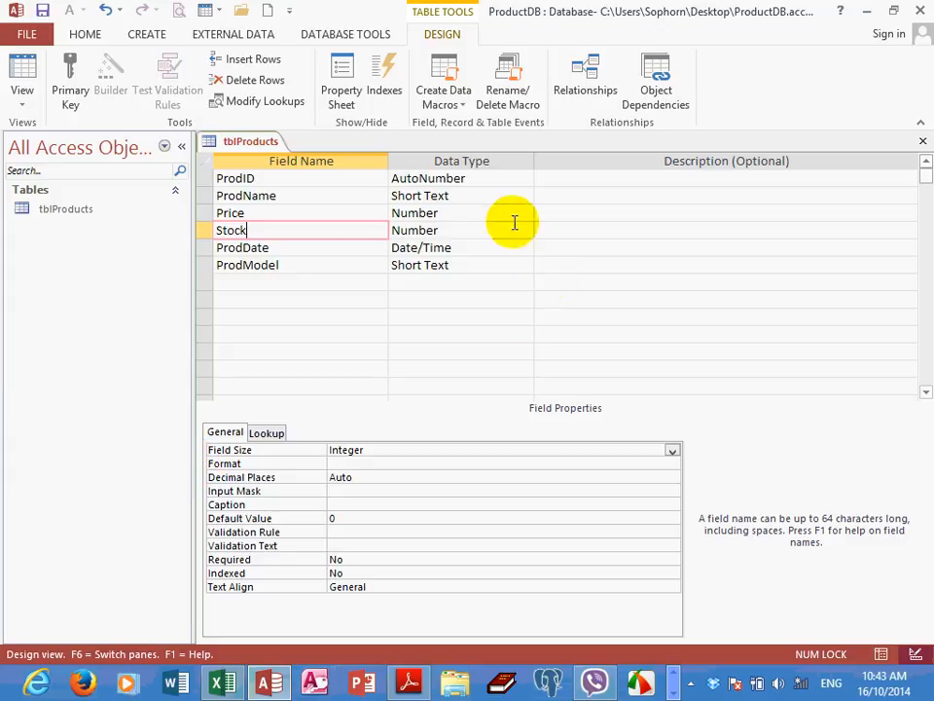
Open the Zoom editor for the ProdName field's Format property and set its font size to 26
{"action": "left_click", "coordinate": [318, 194]}
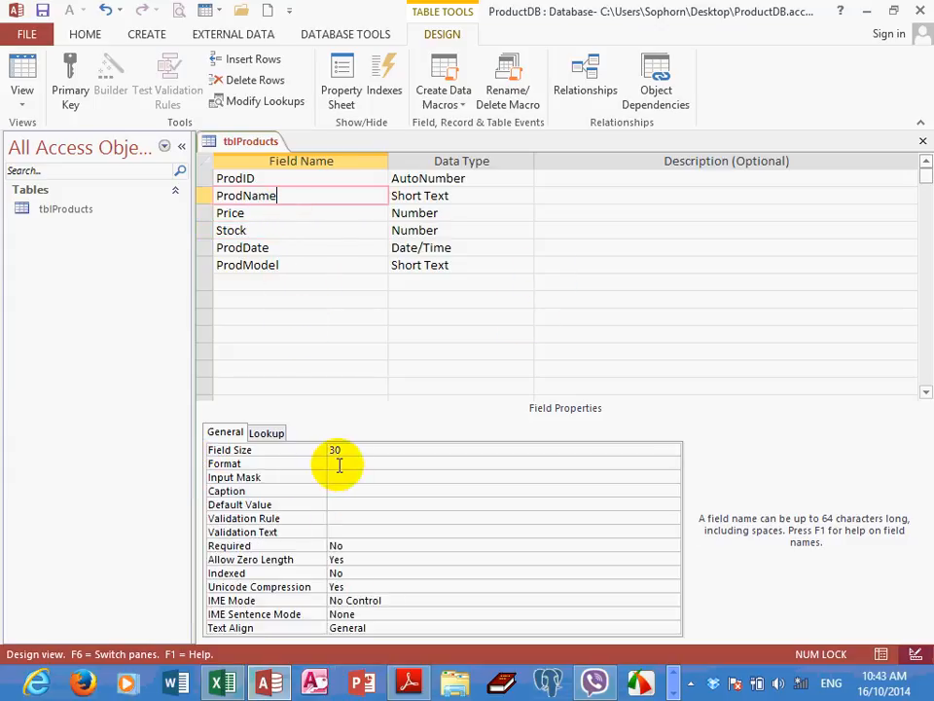
{"action": "left_click", "coordinate": [336, 464]}
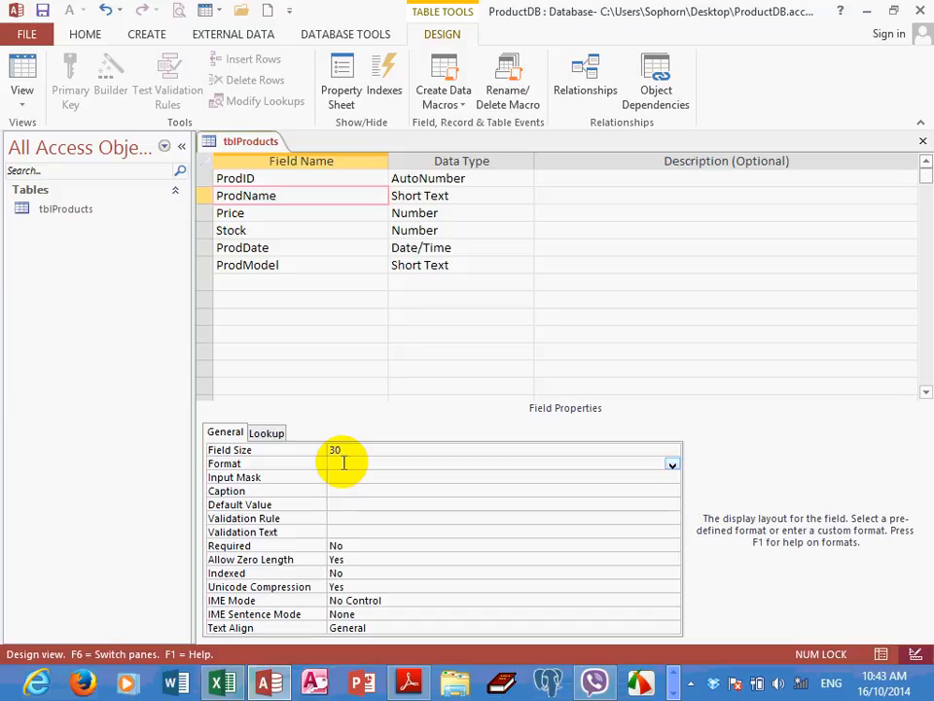
{"action": "right_click", "coordinate": [342, 466]}
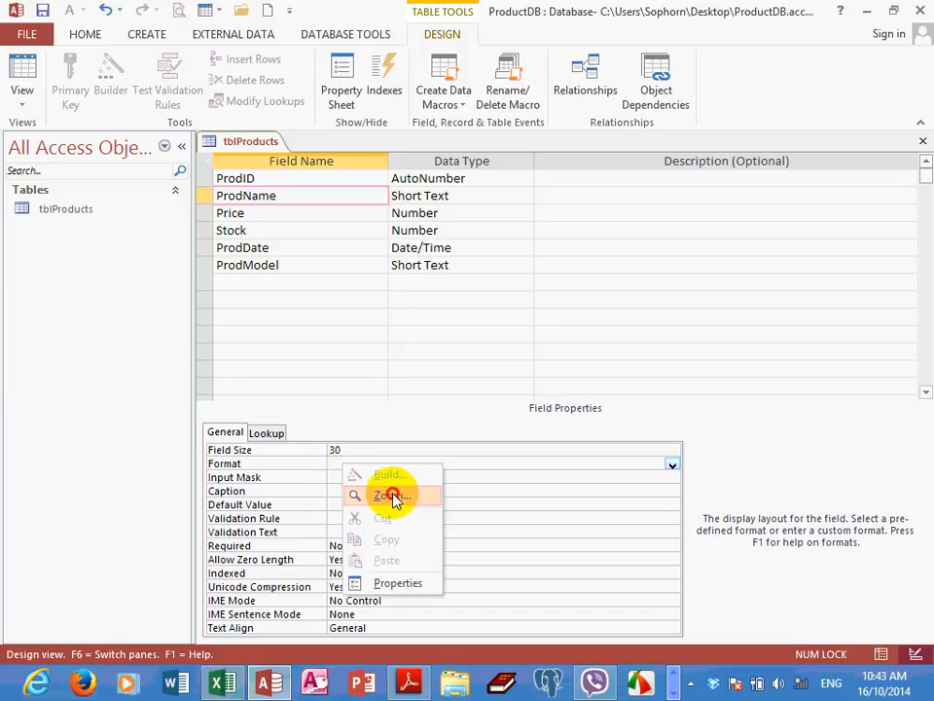
{"action": "left_click", "coordinate": [392, 496]}
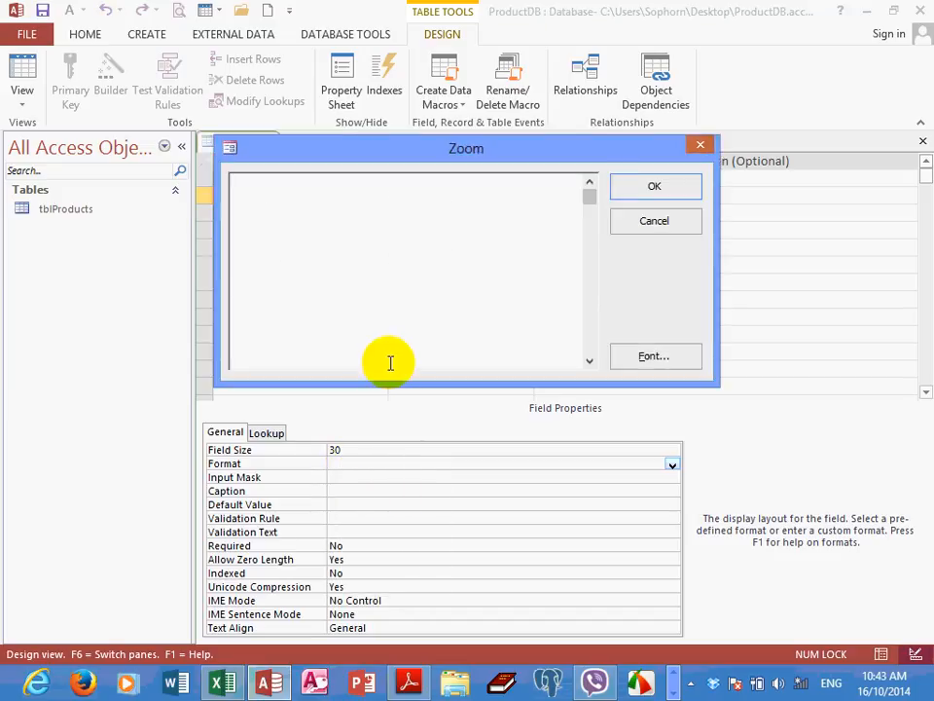
{"action": "left_click", "coordinate": [669, 356]}
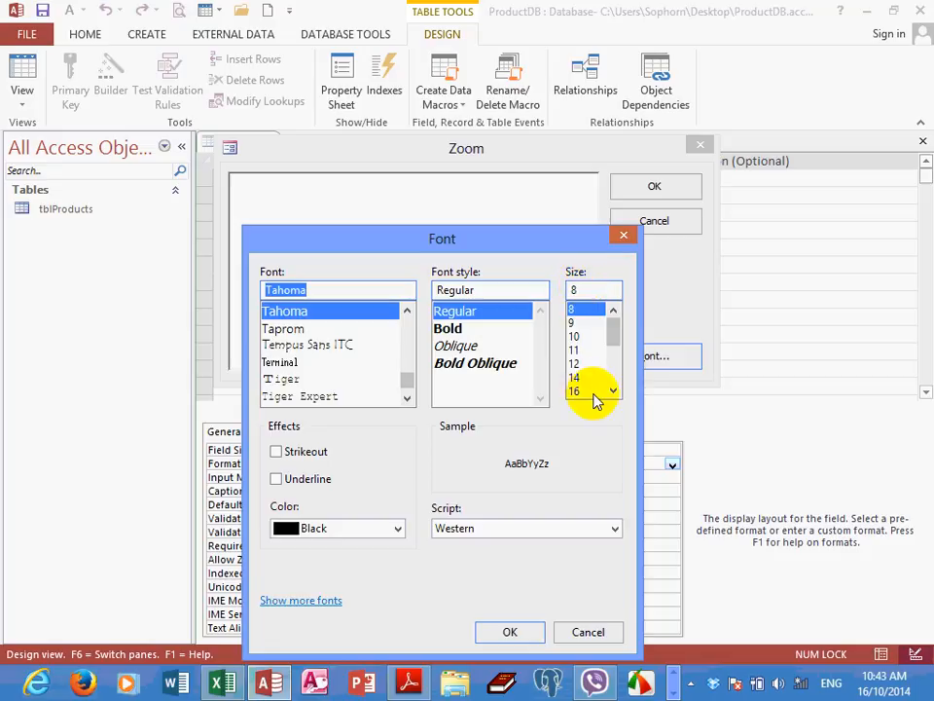
{"action": "left_click", "coordinate": [612, 391]}
{"action": "left_click", "coordinate": [612, 391]}
{"action": "left_click", "coordinate": [613, 391]}
{"action": "left_click", "coordinate": [612, 391]}
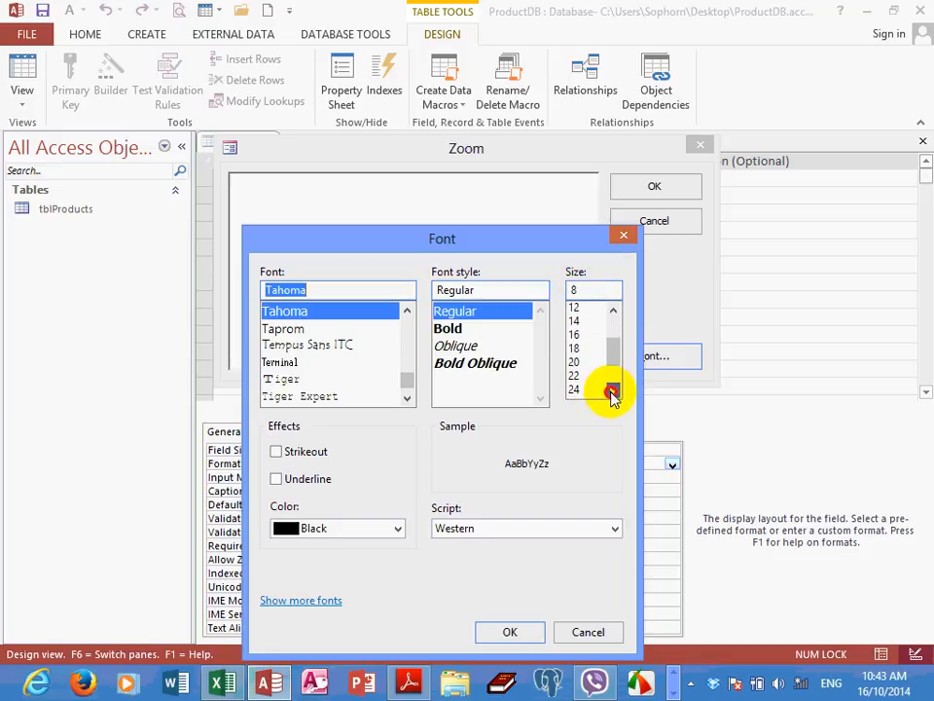
{"action": "left_click", "coordinate": [612, 391]}
{"action": "left_click", "coordinate": [580, 389]}
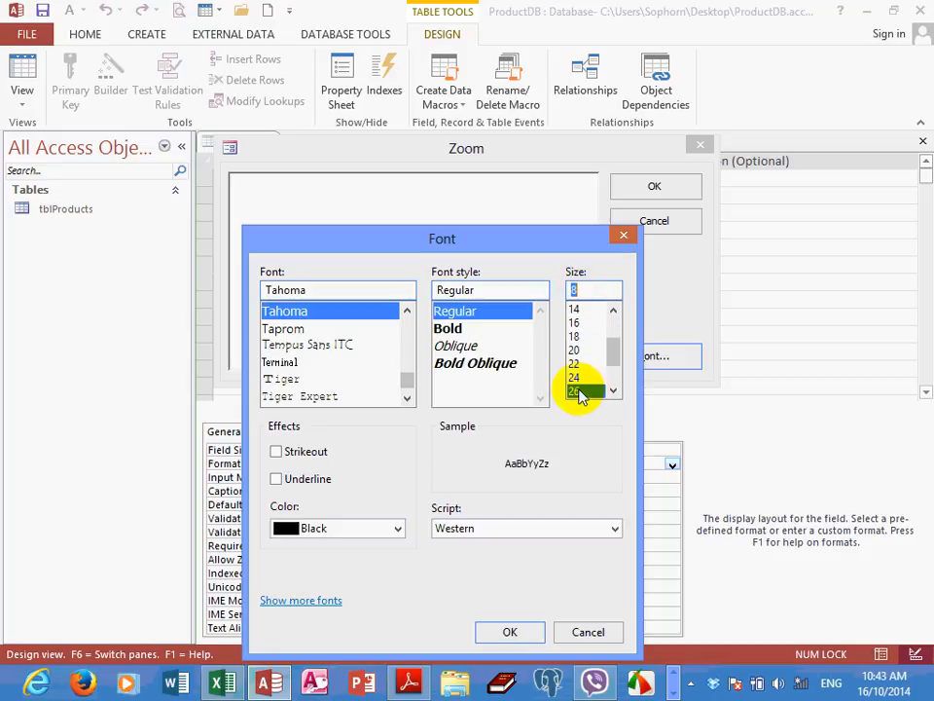
{"action": "left_click", "coordinate": [519, 634]}
{"action": "left_click_drag", "start_coordinate": [481, 150], "coordinate": [603, 142]}
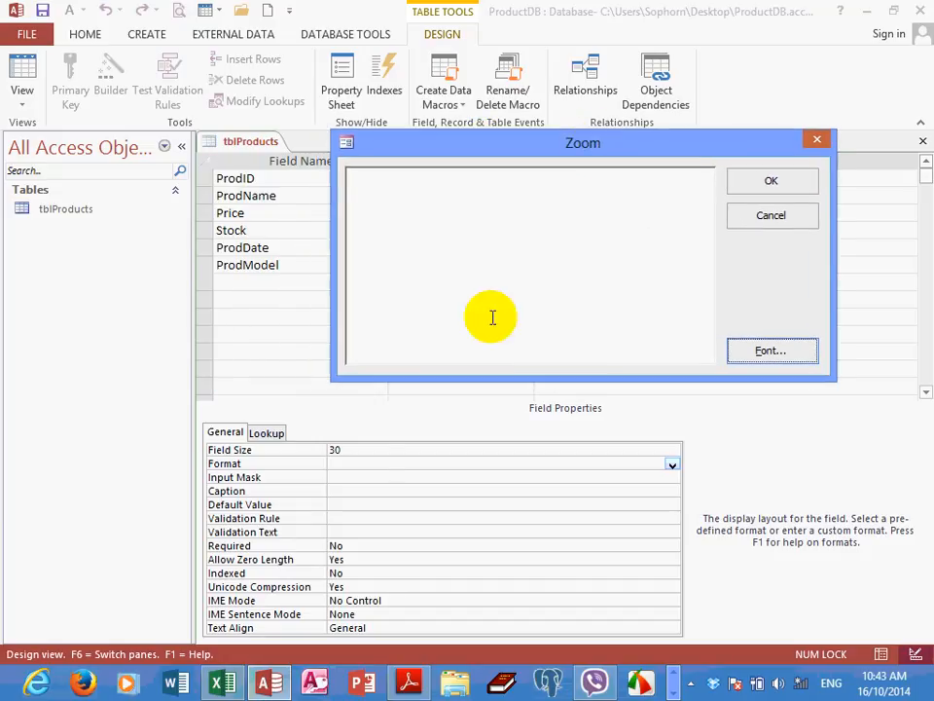
{"action": "left_click", "coordinate": [386, 196]}
{"action": "left_click_drag", "start_coordinate": [402, 146], "coordinate": [408, 193]}
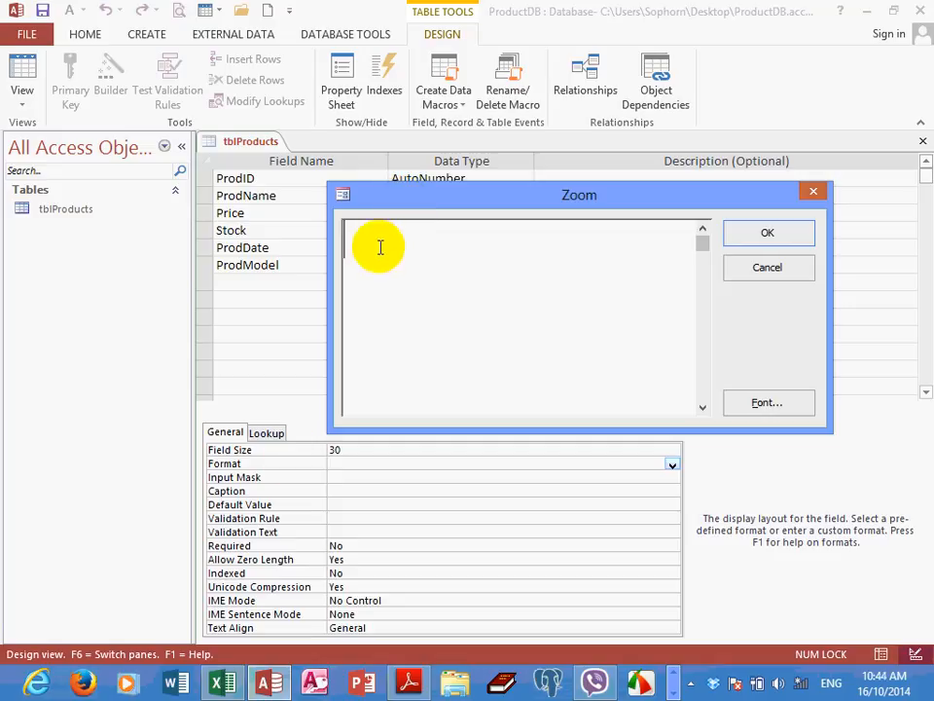
Enter >@[red] as the ProdName field's Format and apply it
{"action": "type", "text": ">"}
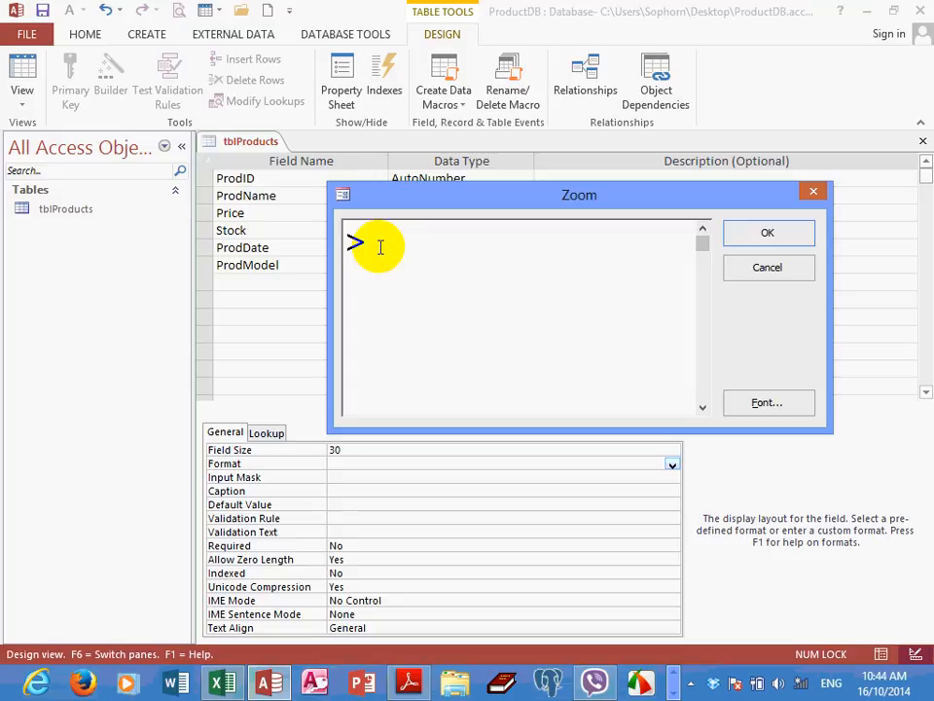
{"action": "type", "text": "@[re"}
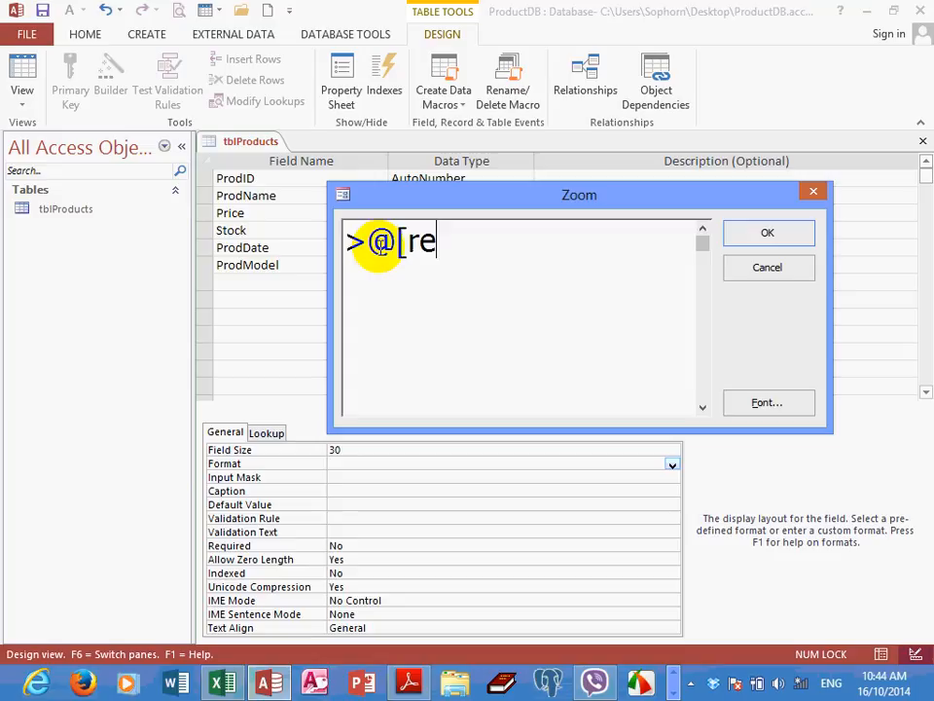
{"action": "type", "text": "d]"}
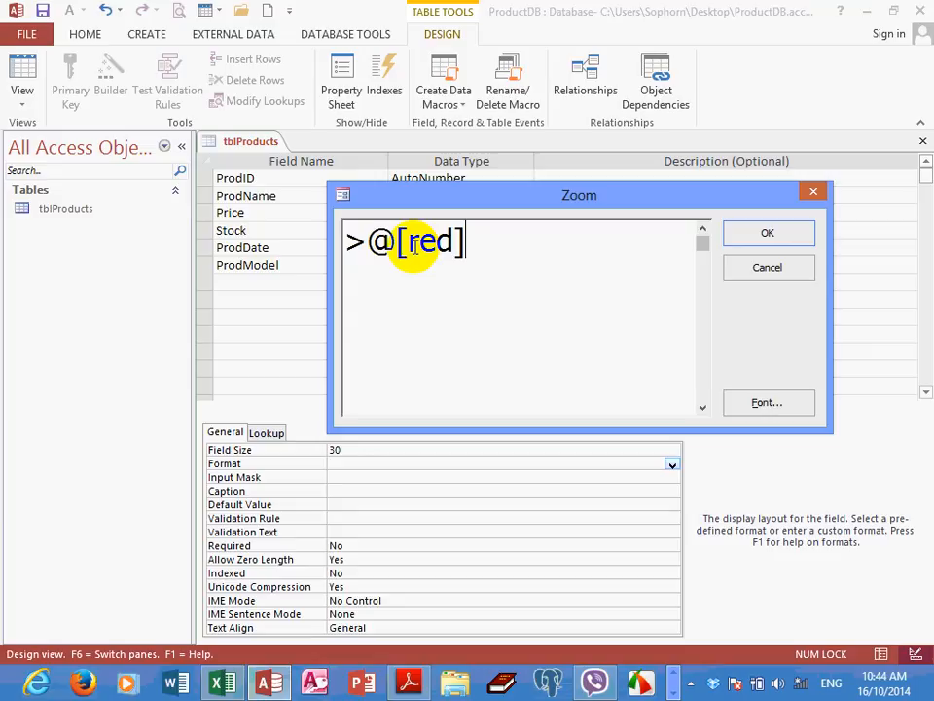
{"action": "left_click", "coordinate": [509, 239]}
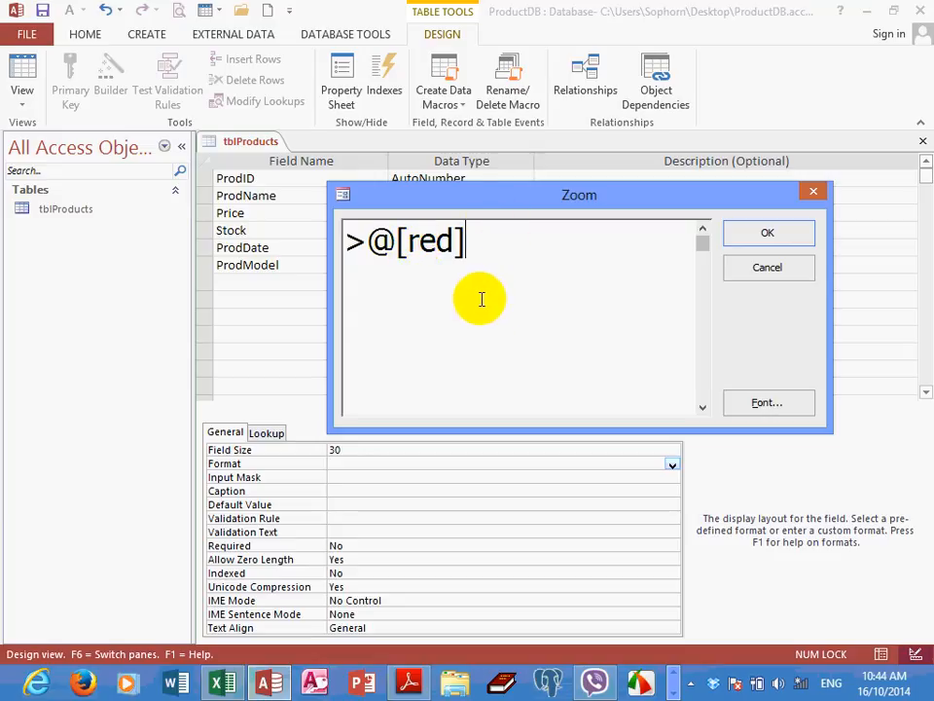
{"action": "left_click_drag", "start_coordinate": [365, 244], "coordinate": [350, 243]}
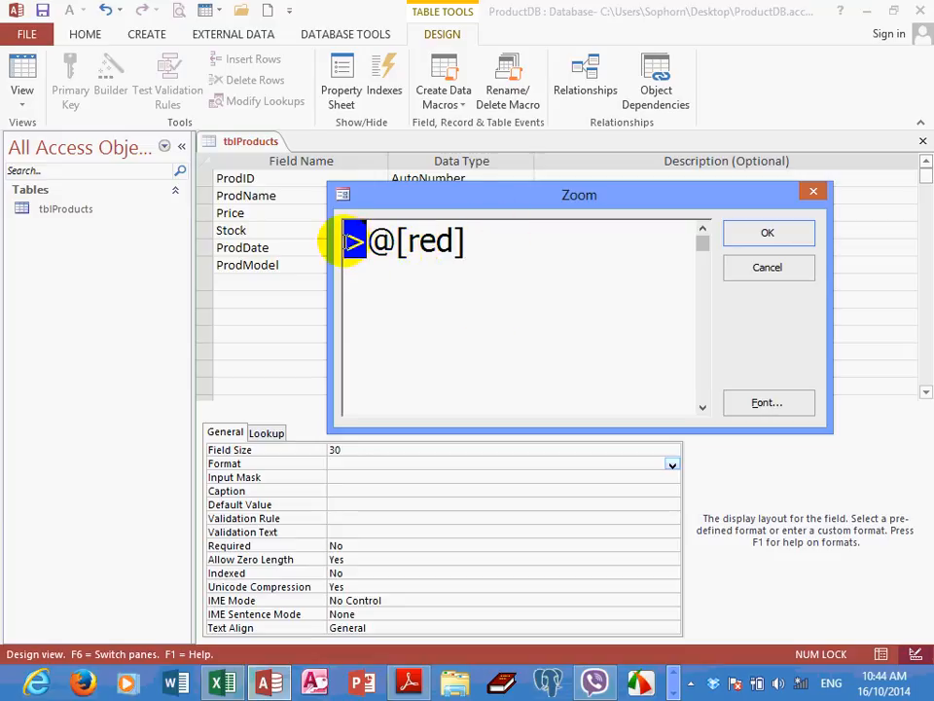
{"action": "left_click", "coordinate": [436, 241]}
{"action": "left_click_drag", "start_coordinate": [436, 242], "coordinate": [350, 238]}
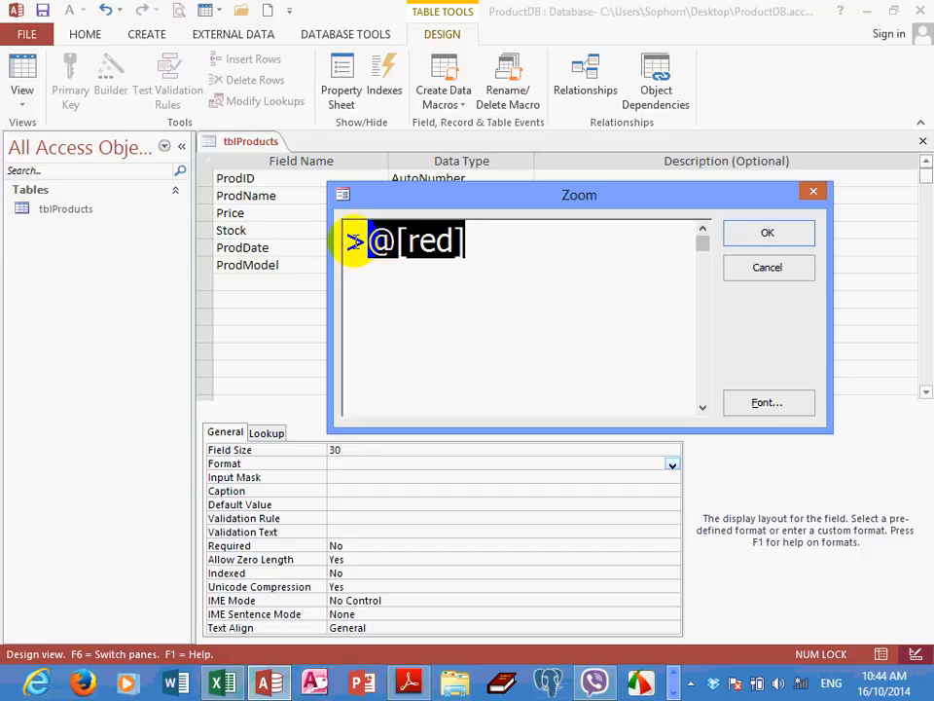
{"action": "left_click_drag", "start_coordinate": [355, 241], "coordinate": [677, 286]}
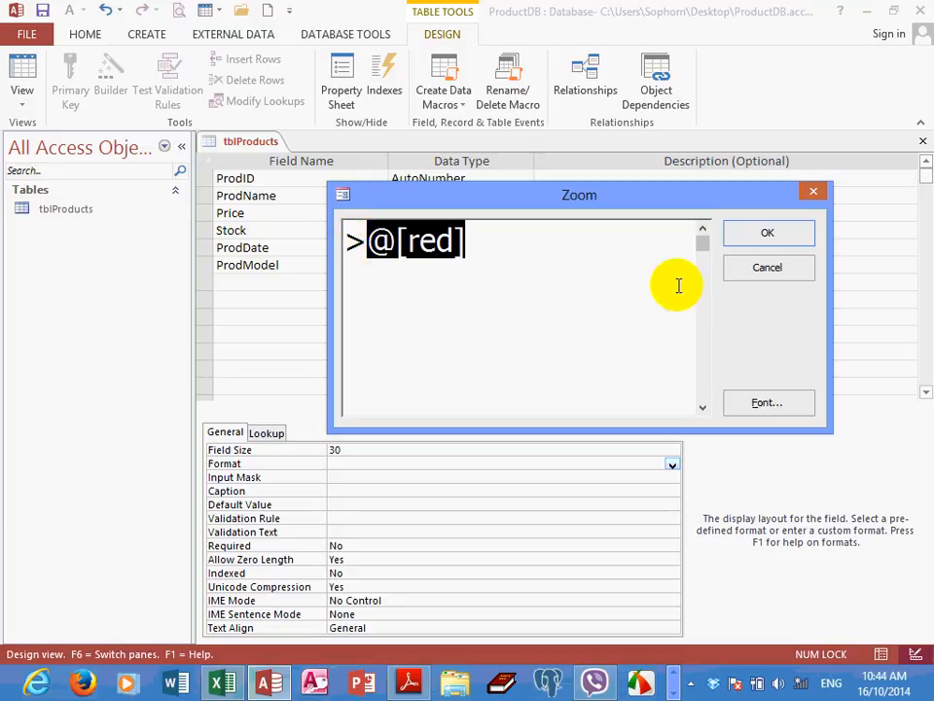
{"action": "left_click", "coordinate": [767, 234]}
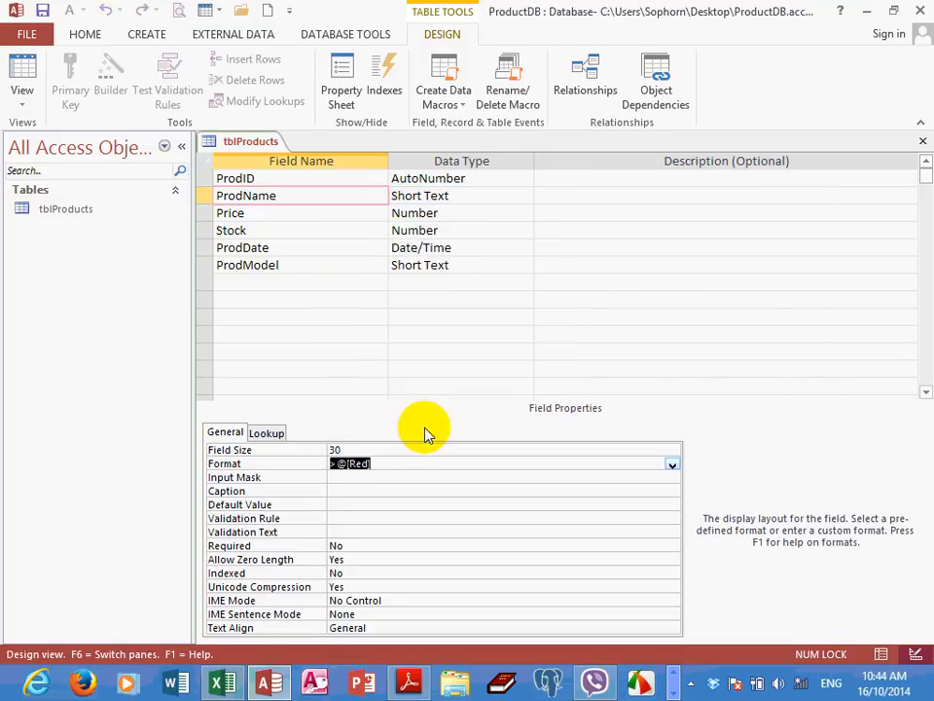
{"action": "left_click", "coordinate": [388, 477]}
{"action": "left_click", "coordinate": [391, 463]}
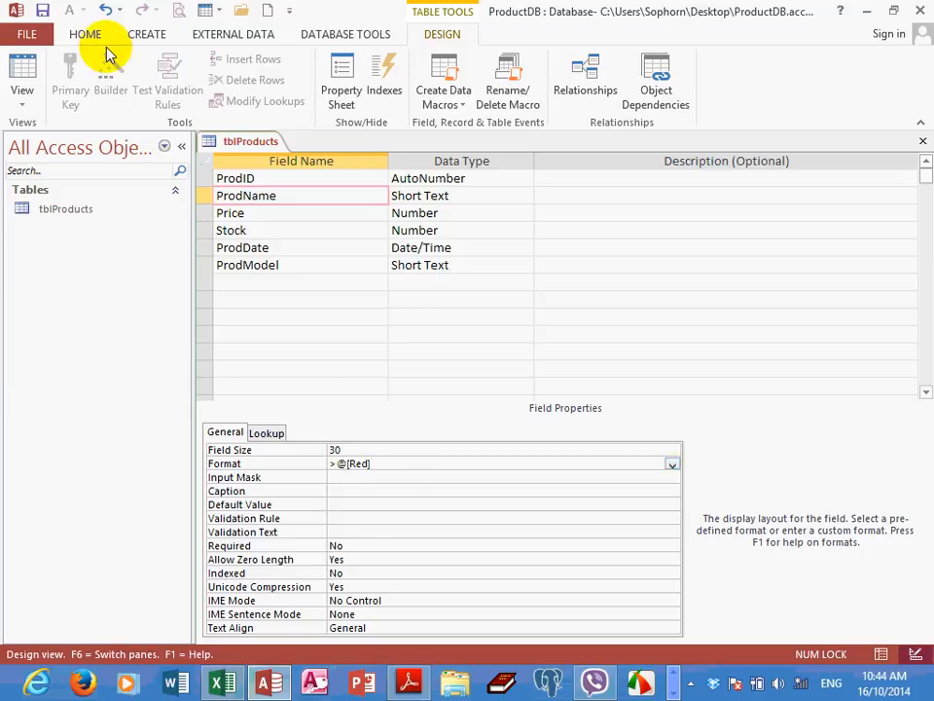
Save the tblProducts design and switch the table to Datasheet View
{"action": "left_click", "coordinate": [42, 11]}
{"action": "left_click", "coordinate": [23, 105]}
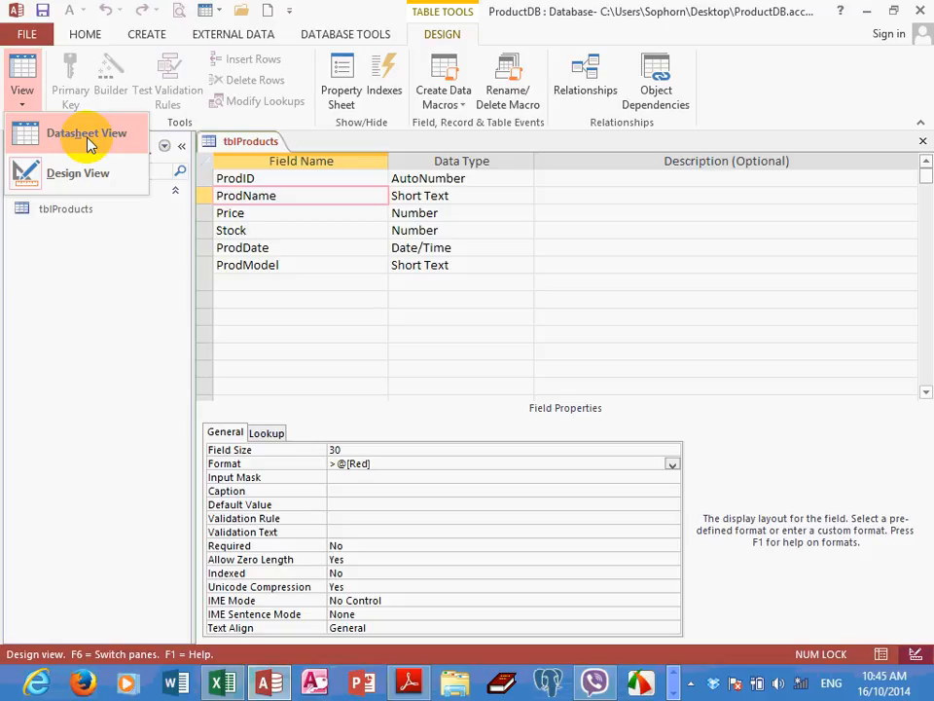
{"action": "left_click", "coordinate": [88, 136]}
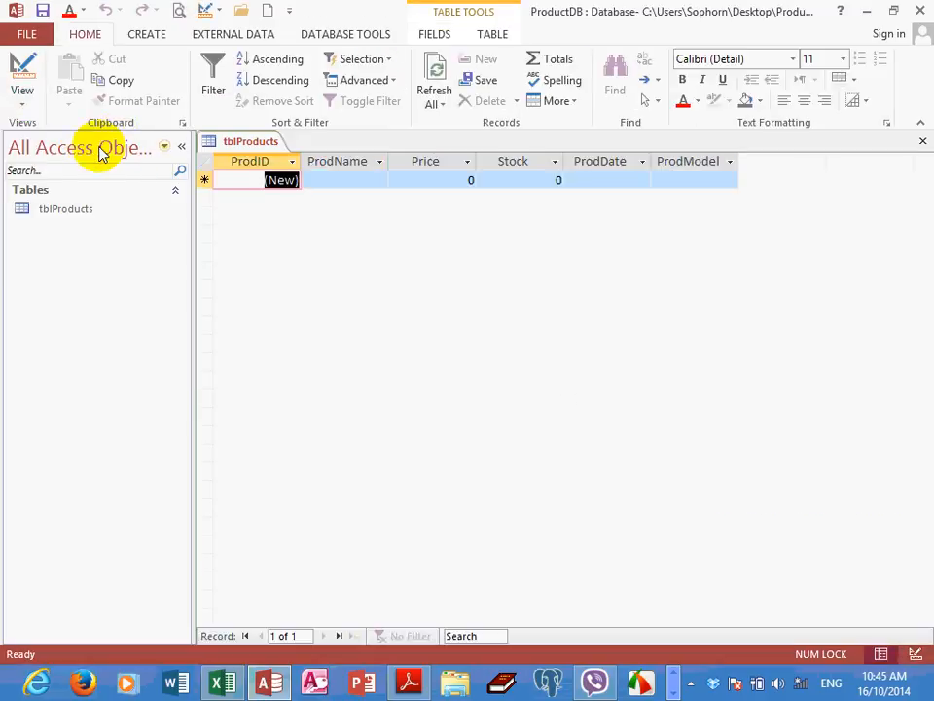
Enter a record with ProdName Hummer, Price 5.6, Stock 300 and ProdDate 23/3/11, leaving ProdModel empty
{"action": "left_click", "coordinate": [312, 177]}
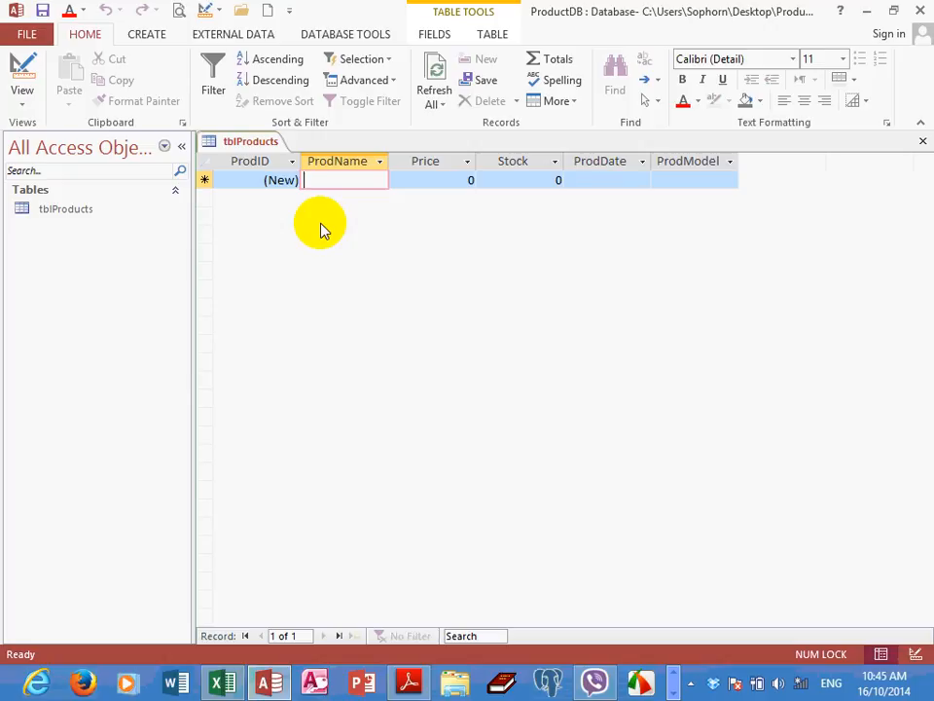
{"action": "type", "text": "Hummer"}
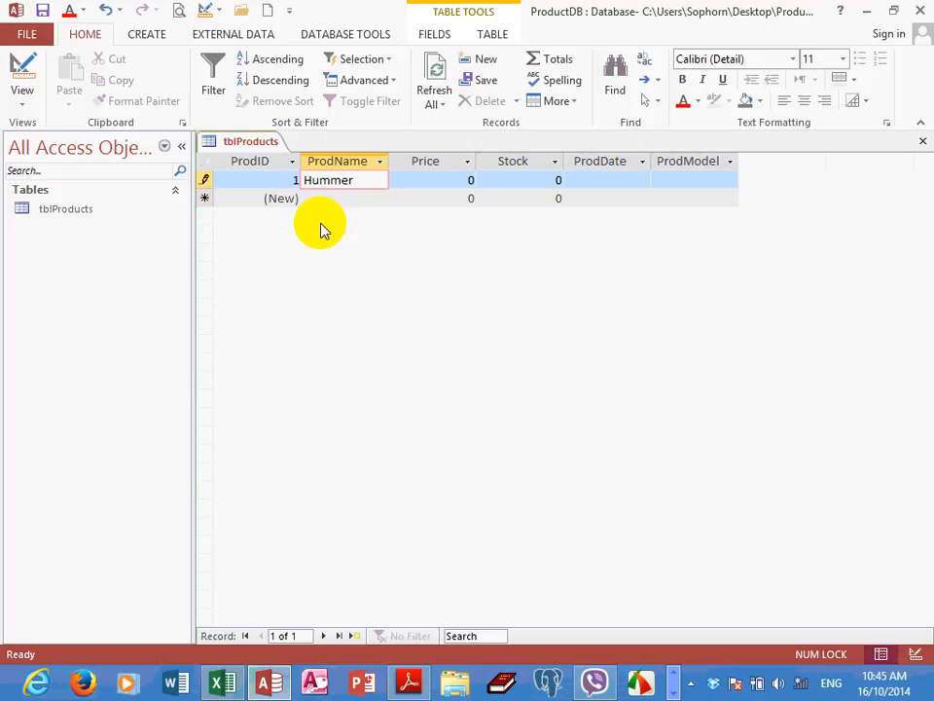
{"action": "key", "text": "Tab"}
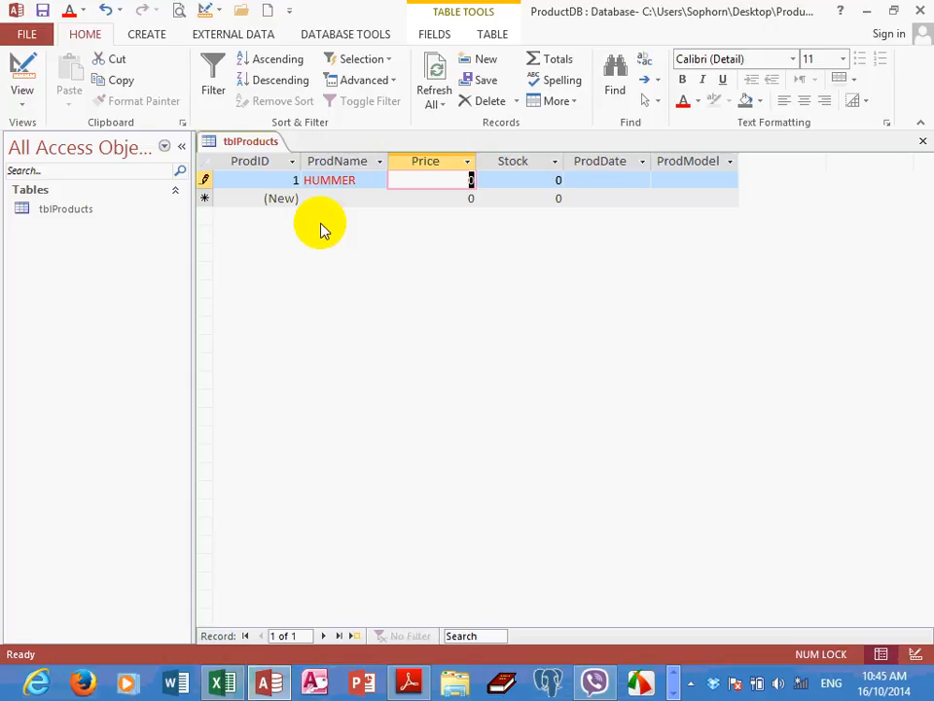
{"action": "type", "text": "5.6"}
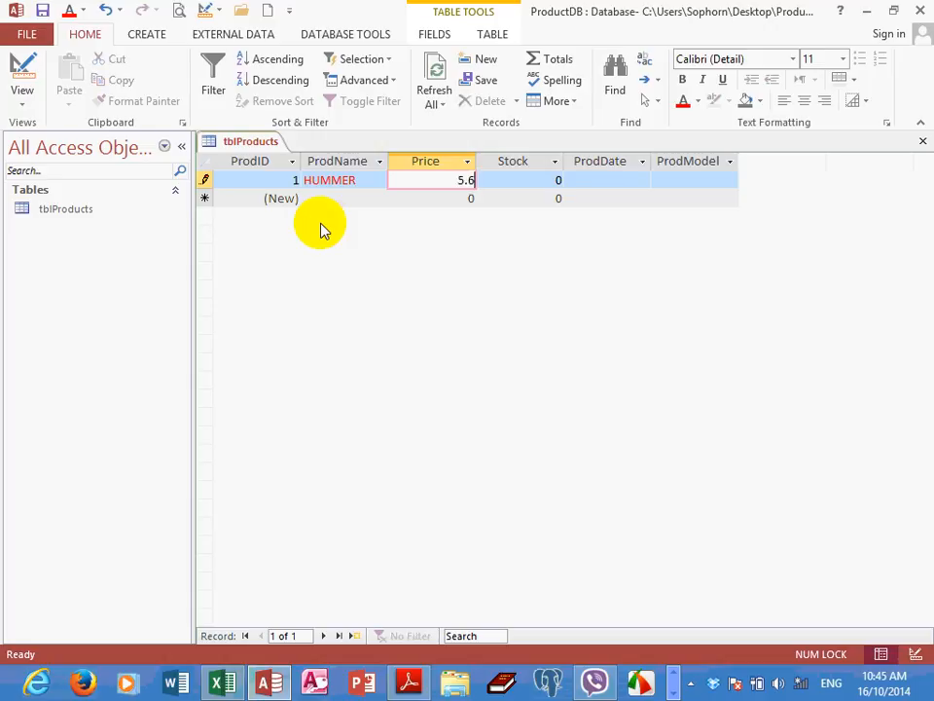
{"action": "key", "text": "Tab"}
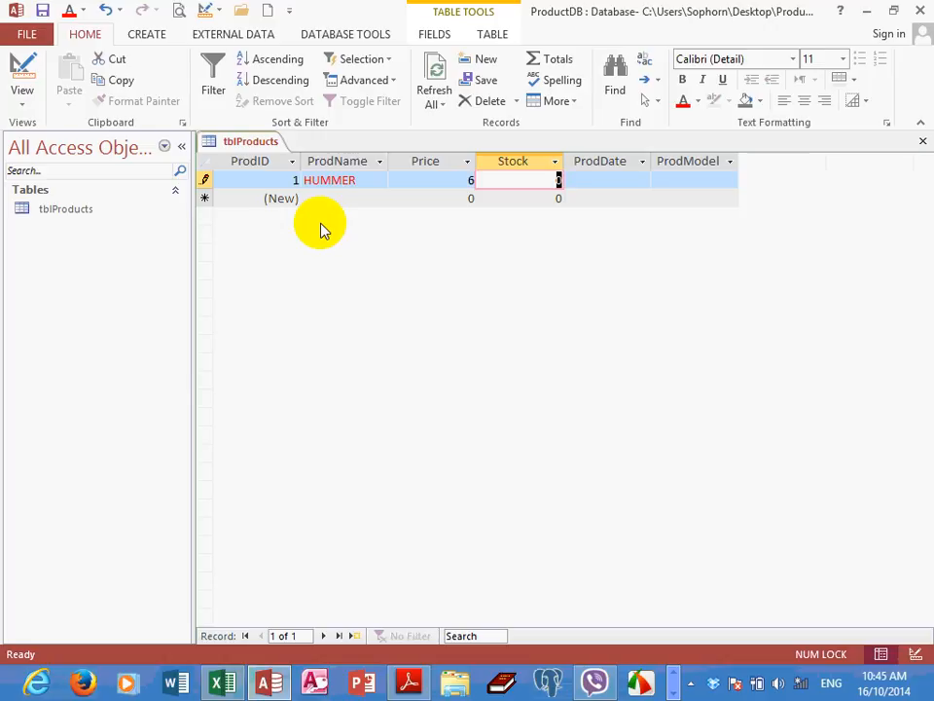
{"action": "type", "text": "300"}
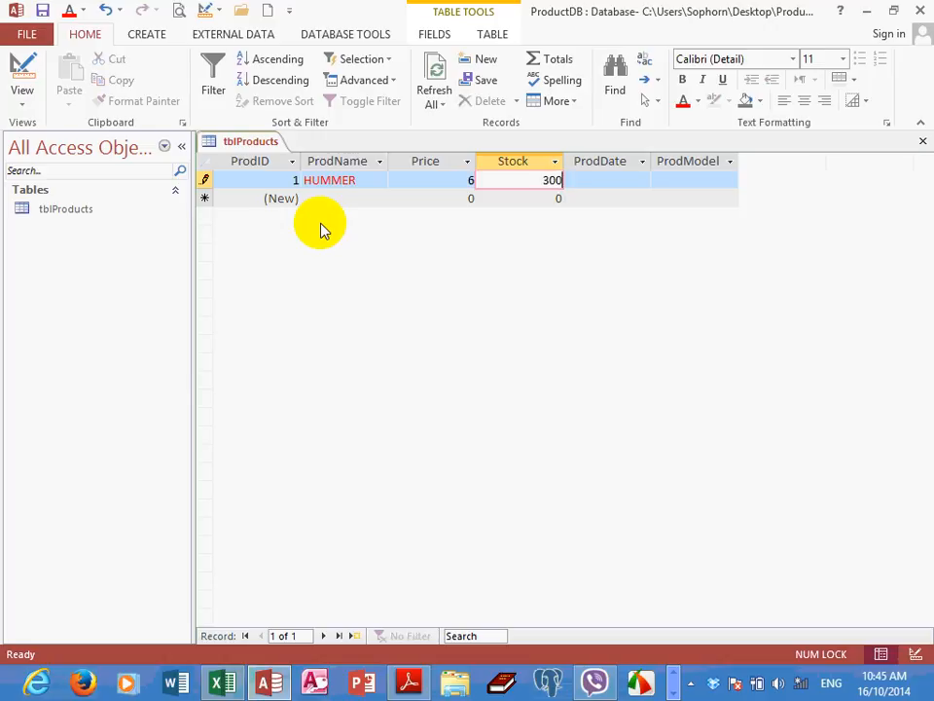
{"action": "key", "text": "Tab"}
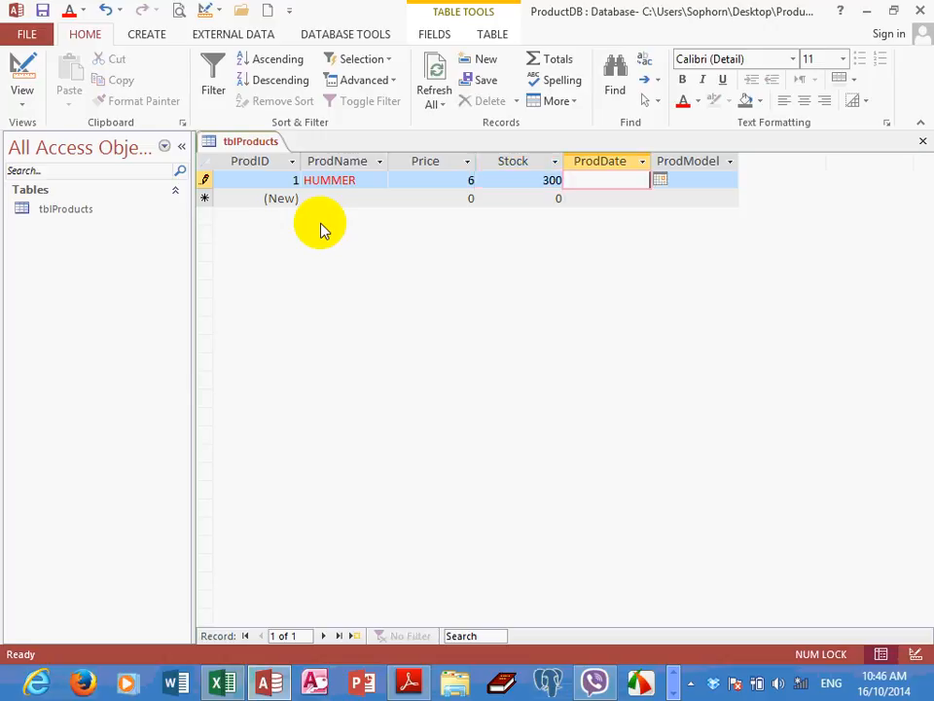
{"action": "type", "text": "23/3/11"}
{"action": "key", "text": "Tab"}
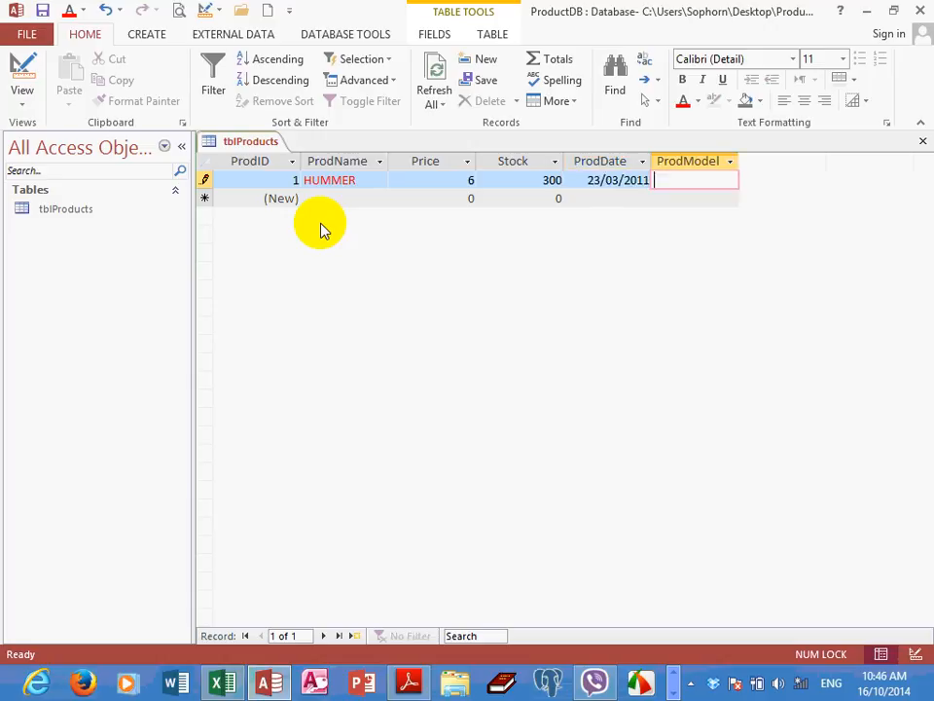
{"action": "key", "text": "Tab"}
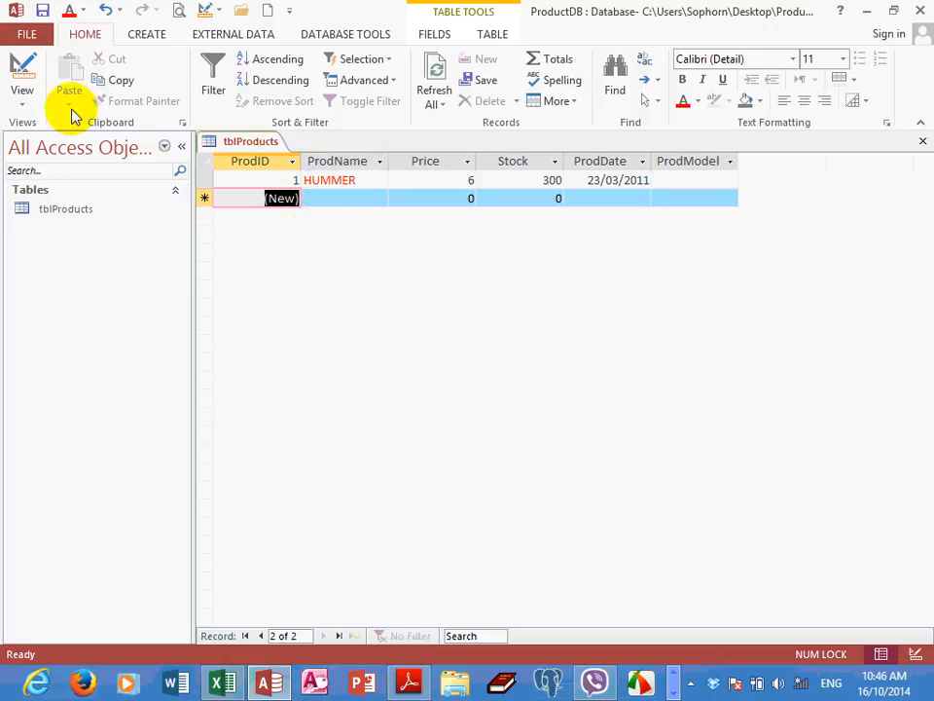
Switch tblProducts to Design View and show the predefined Format choices for the Price field
{"action": "left_click", "coordinate": [26, 99]}
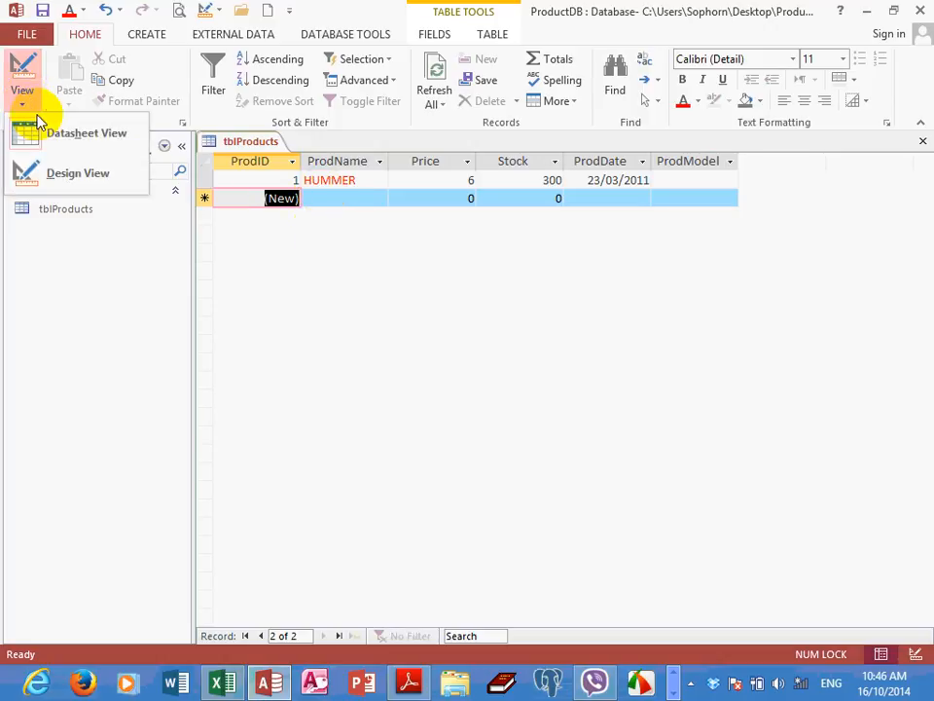
{"action": "left_click", "coordinate": [70, 174]}
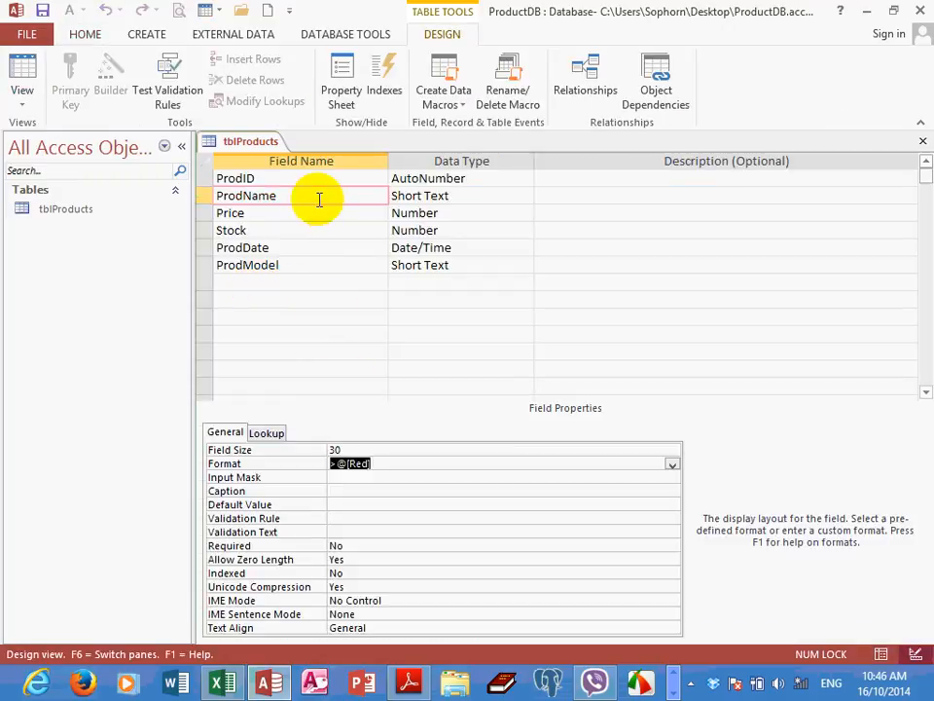
{"action": "left_click", "coordinate": [313, 197]}
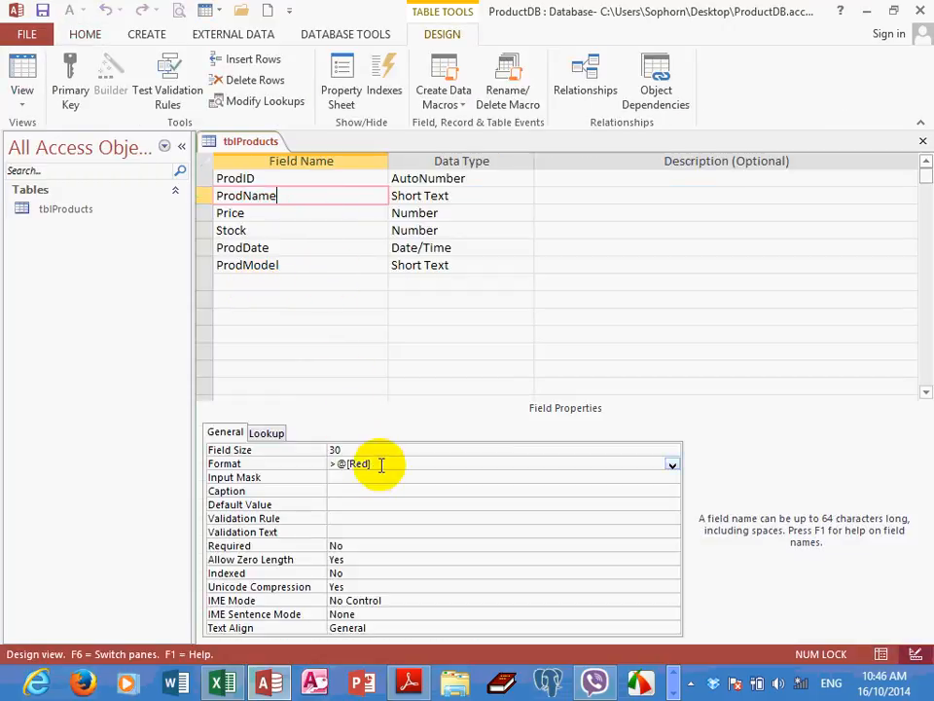
{"action": "left_click", "coordinate": [298, 213]}
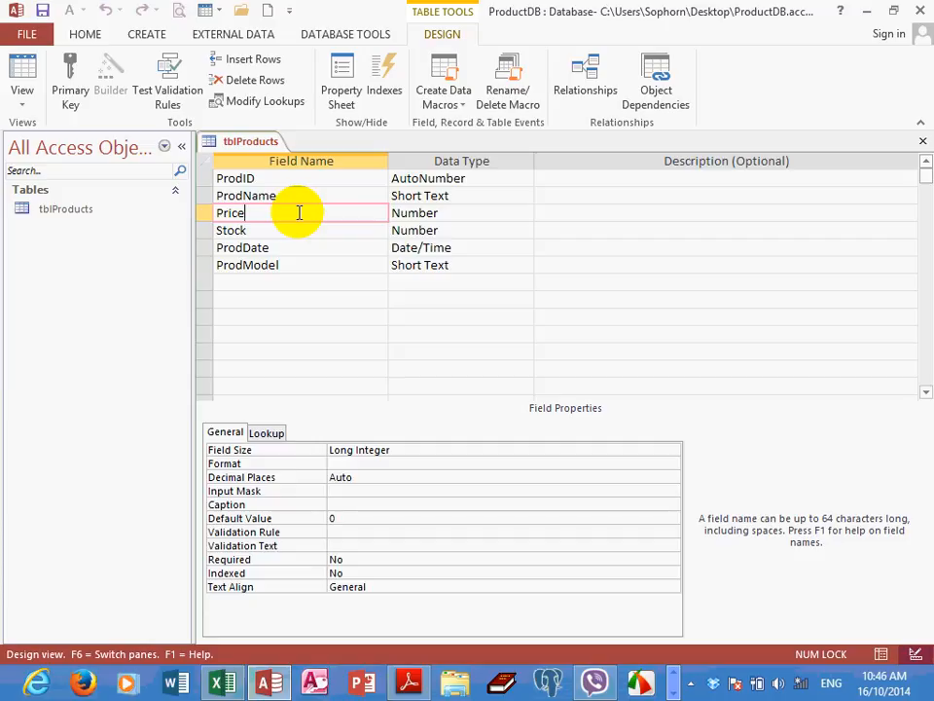
{"action": "left_click", "coordinate": [342, 465]}
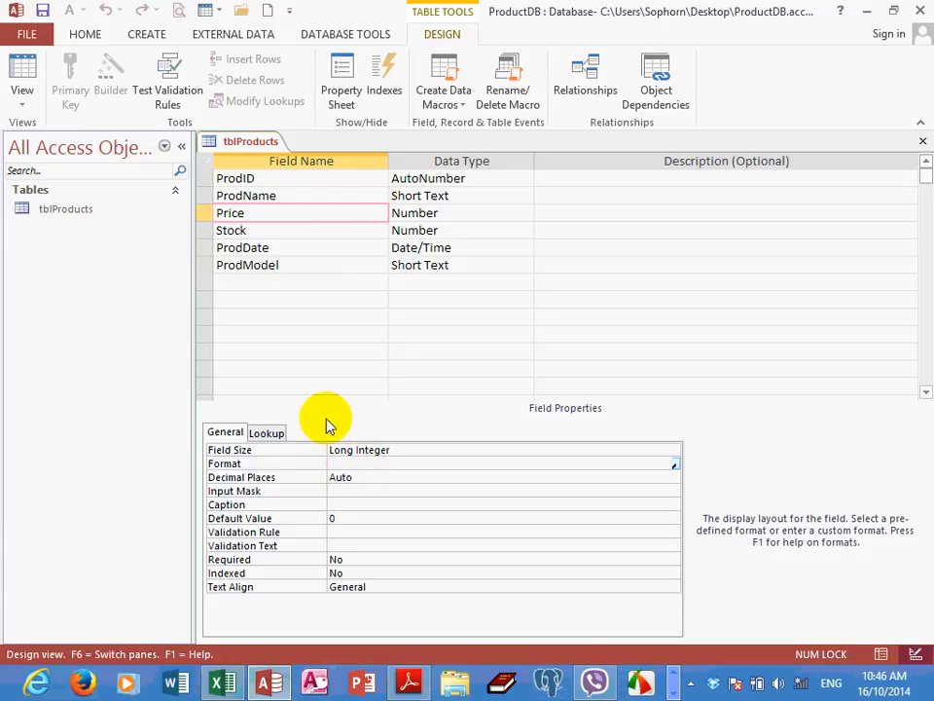
{"action": "left_click", "coordinate": [672, 466]}
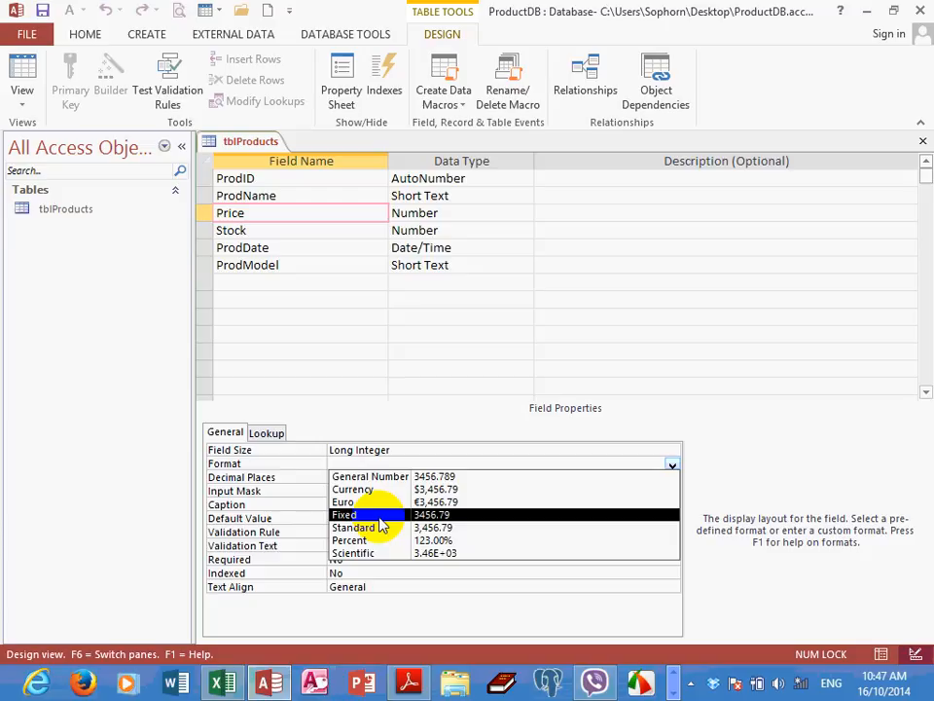
Open the Zoom editor for the Price field's Format property and enter $#,##0.00
{"action": "right_click", "coordinate": [351, 465]}
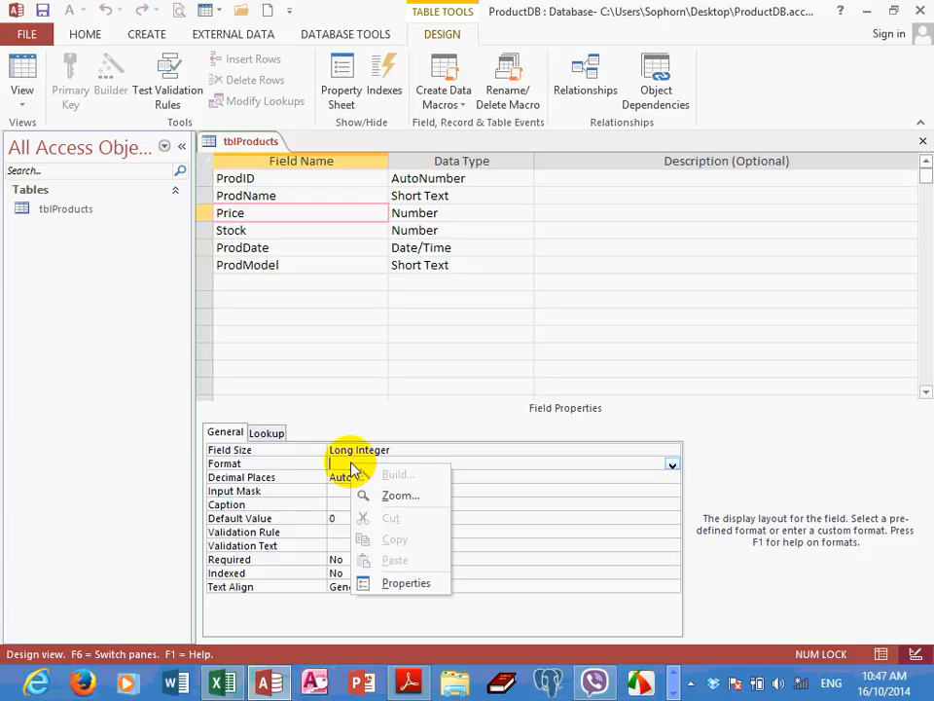
{"action": "left_click", "coordinate": [394, 495]}
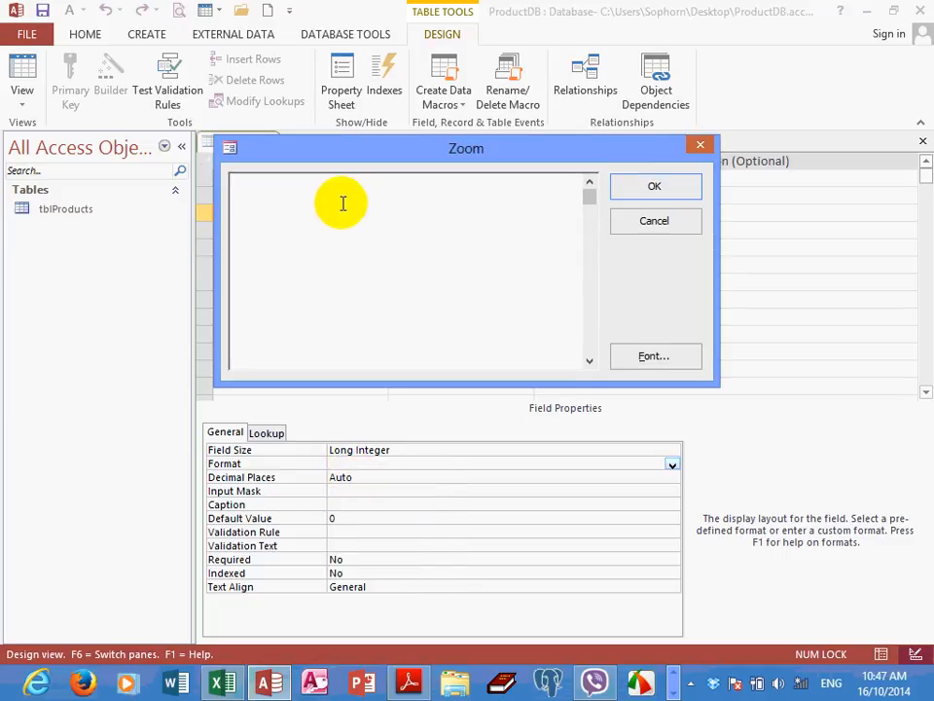
{"action": "type", "text": "$#"}
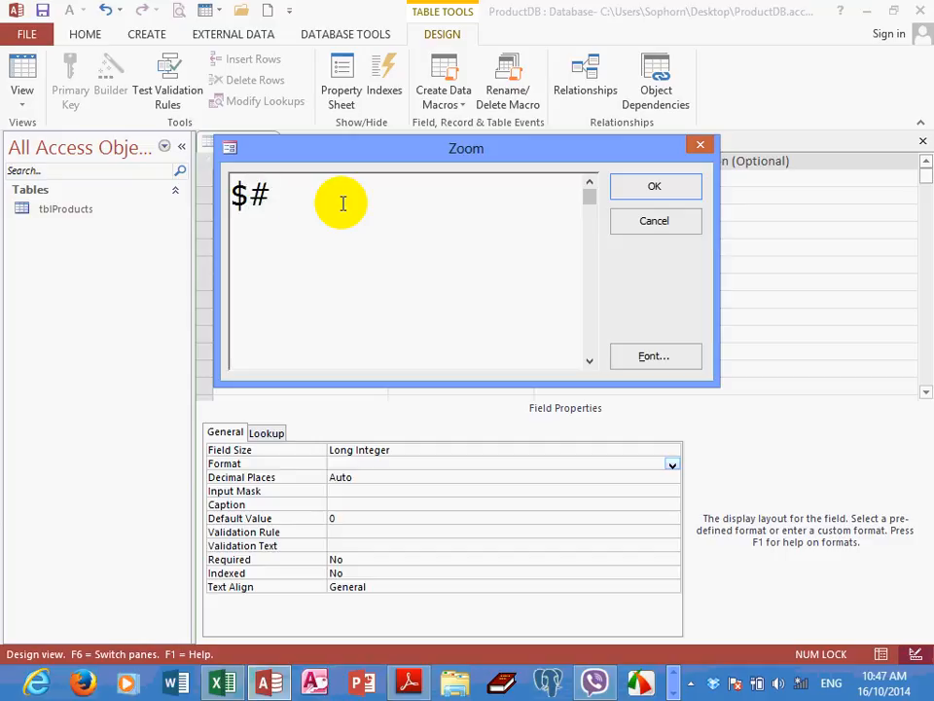
{"action": "type", "text": ",##0.00"}
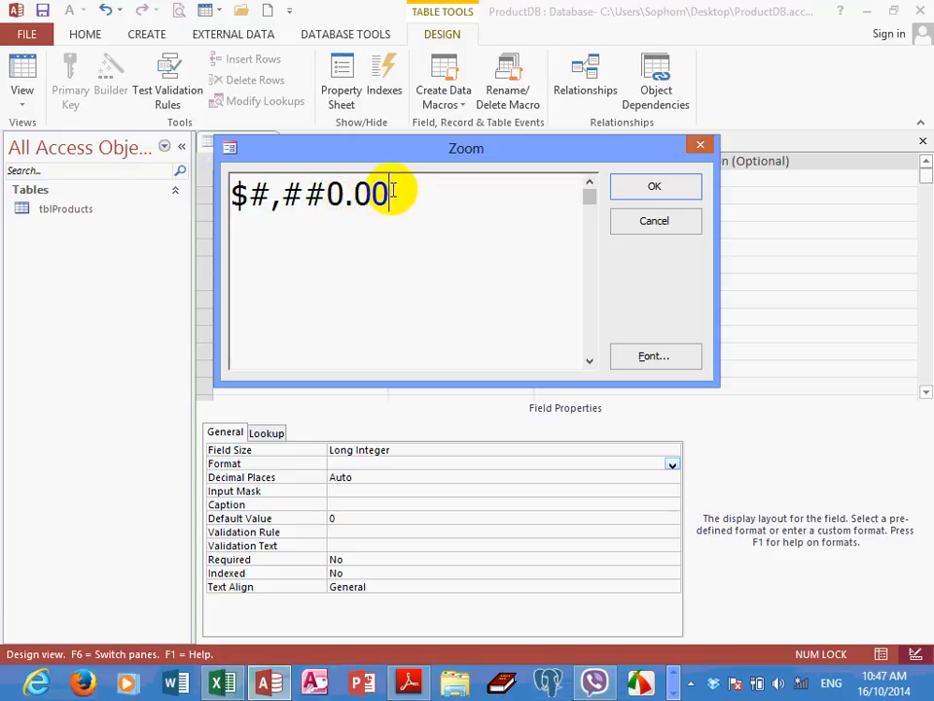
Examine the decimal part, the zero, the # placeholders and the comma of the Price format in turn
{"action": "left_click_drag", "start_coordinate": [396, 190], "coordinate": [347, 192]}
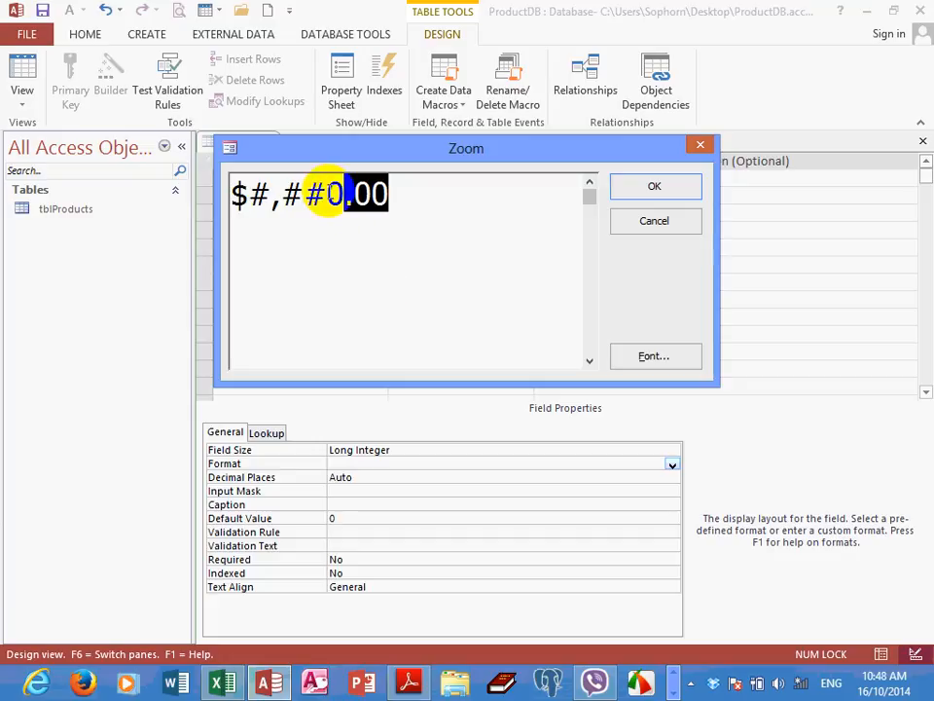
{"action": "left_click_drag", "start_coordinate": [328, 192], "coordinate": [340, 194]}
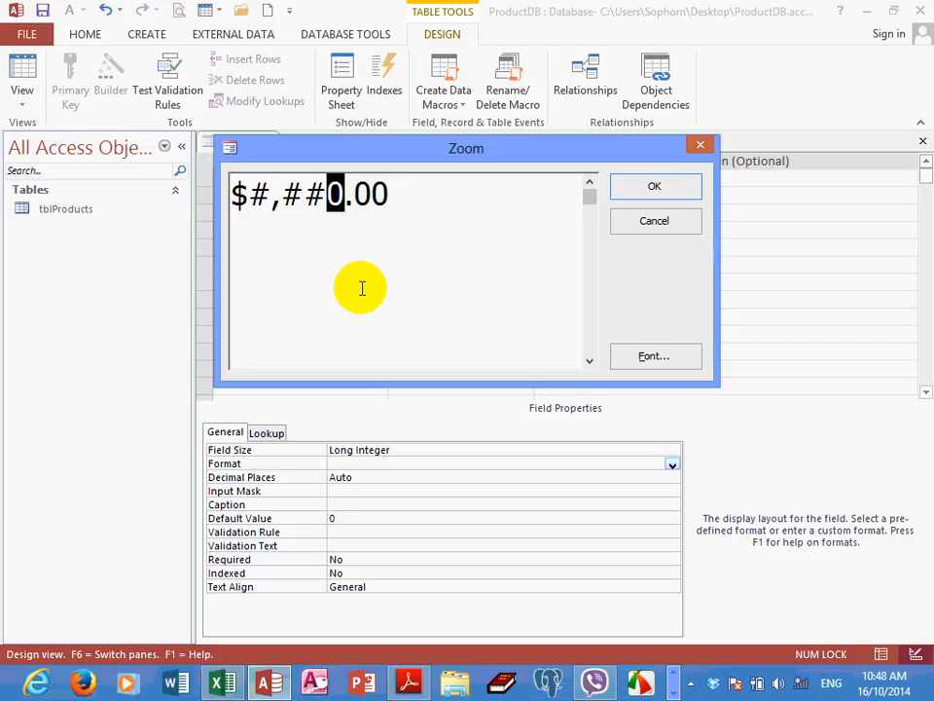
{"action": "left_click_drag", "start_coordinate": [329, 193], "coordinate": [280, 193]}
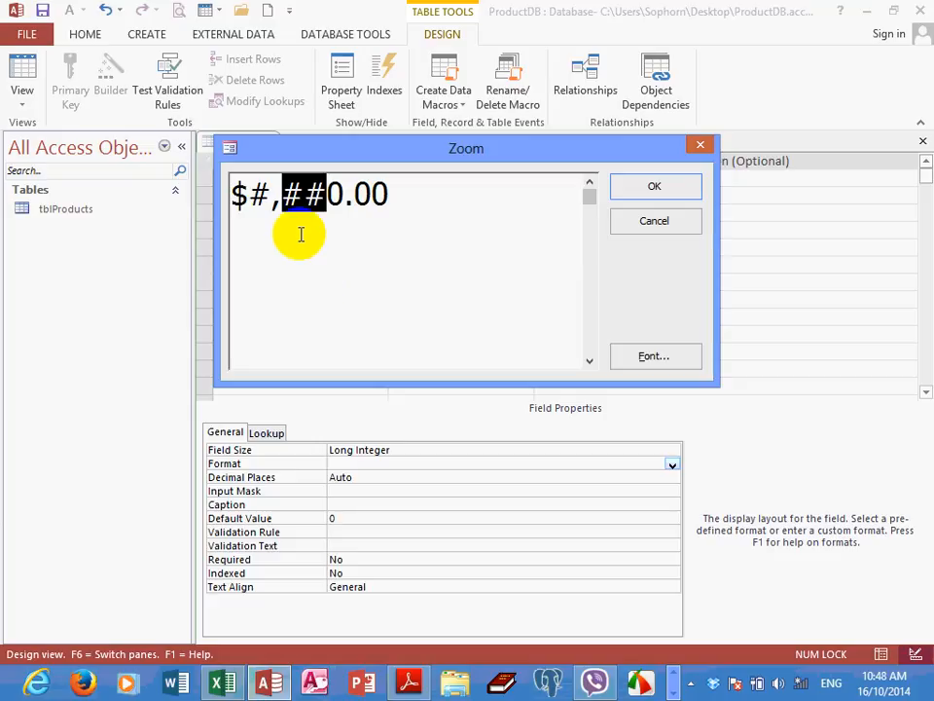
{"action": "left_click", "coordinate": [276, 193]}
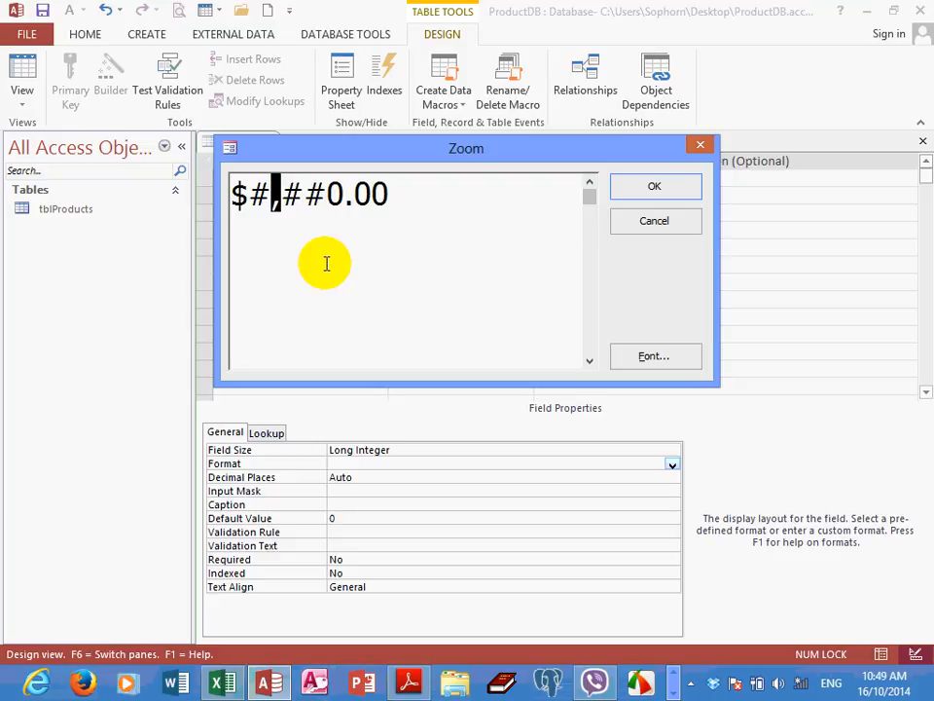
Replace the dollar sign in the Price format with the Khmer riel sign ៛ and apply the format
{"action": "left_click_drag", "start_coordinate": [278, 194], "coordinate": [236, 198]}
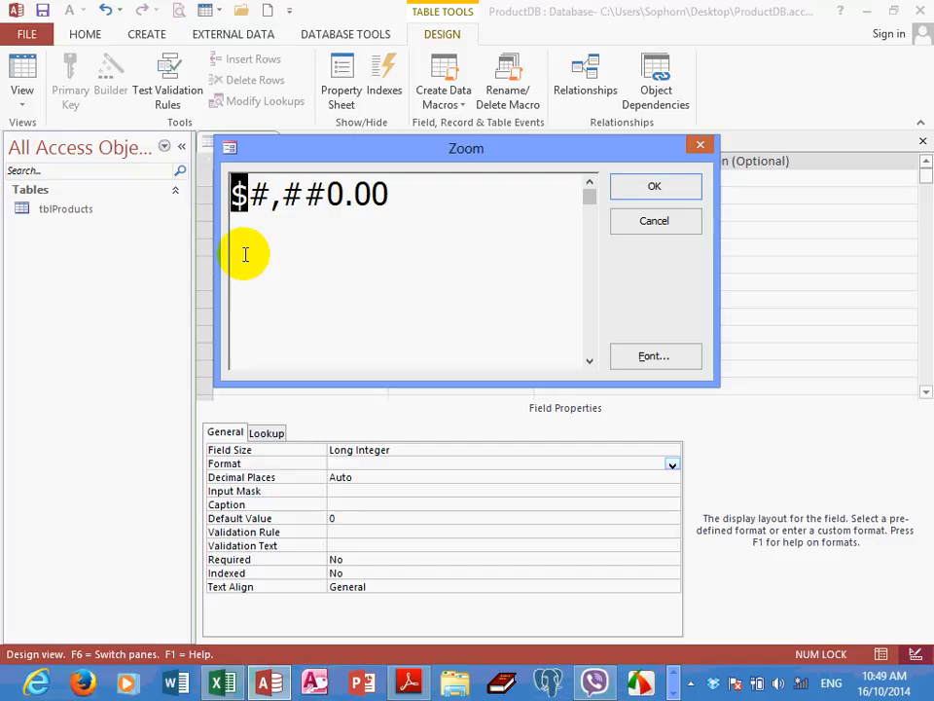
{"action": "key", "text": "alt+shift"}
{"action": "type", "text": "ូហហ"}
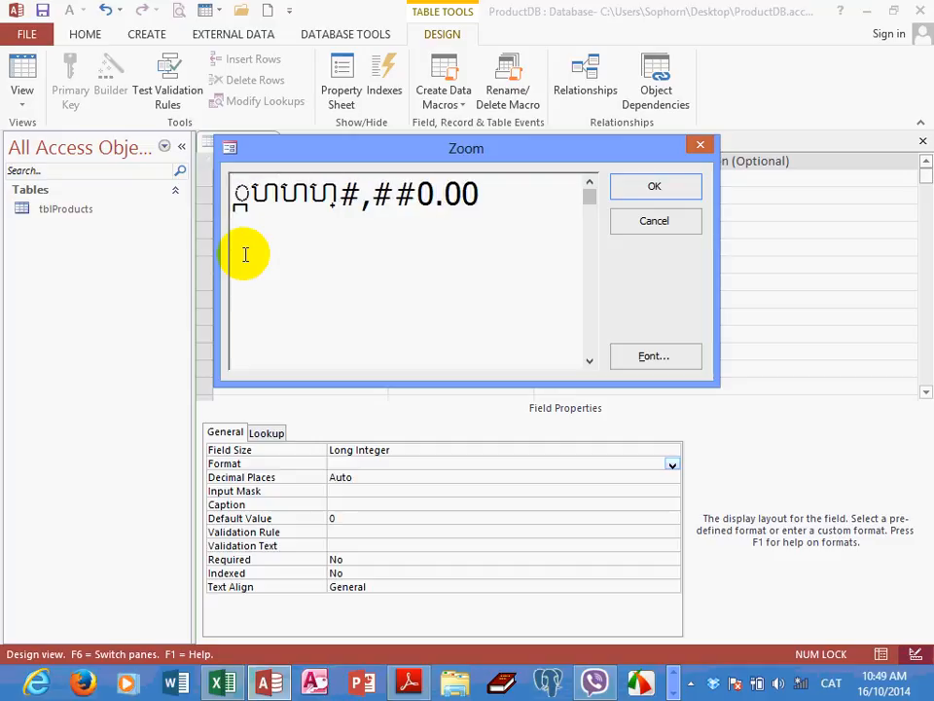
{"action": "key", "text": "BackSpace"}
{"action": "key", "text": "BackSpace"}
{"action": "key", "text": "BackSpace"}
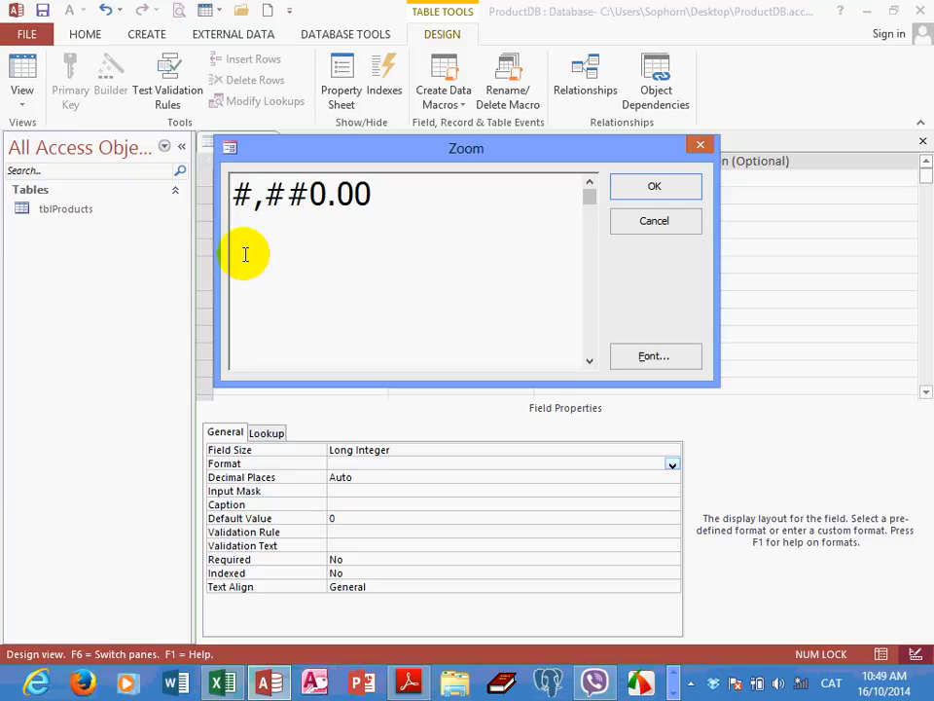
{"action": "type", "text": "៛"}
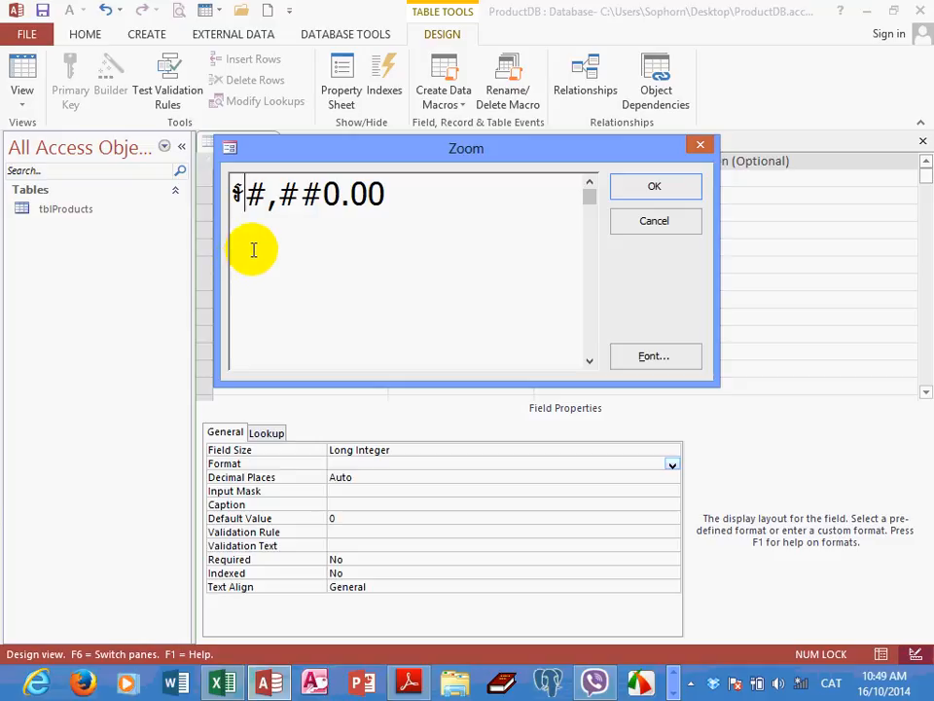
{"action": "left_click", "coordinate": [642, 191]}
{"action": "left_click", "coordinate": [412, 464]}
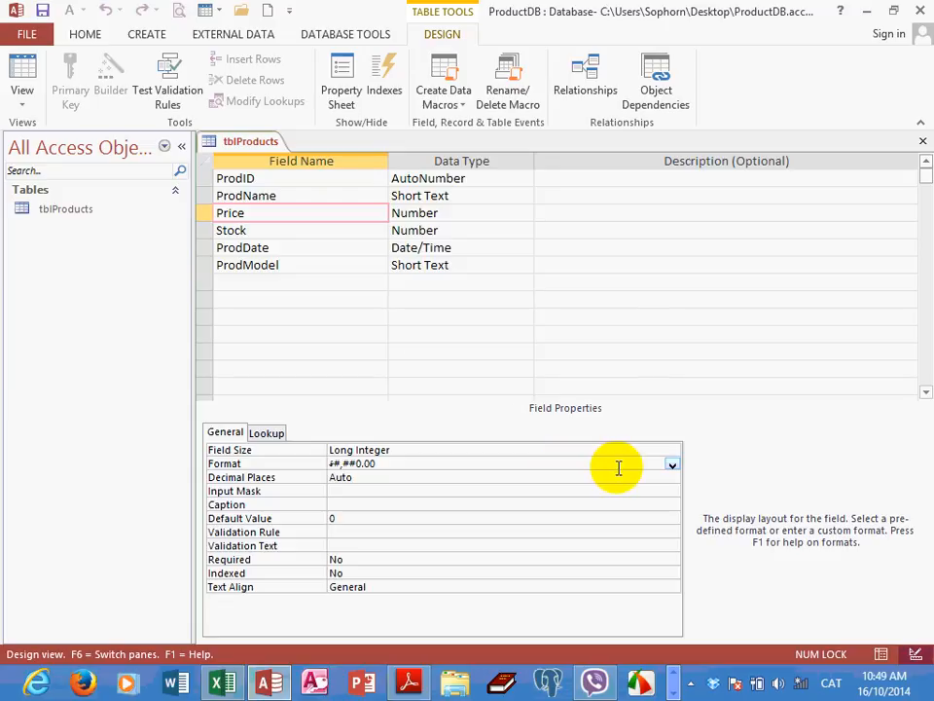
{"action": "left_click", "coordinate": [671, 465]}
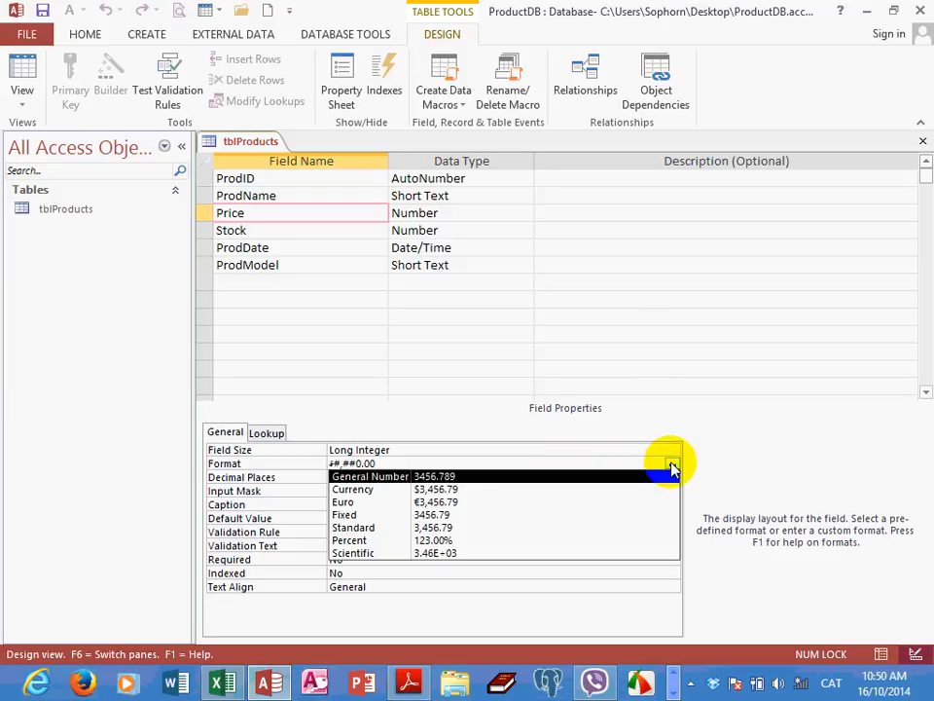
{"action": "left_click", "coordinate": [672, 466]}
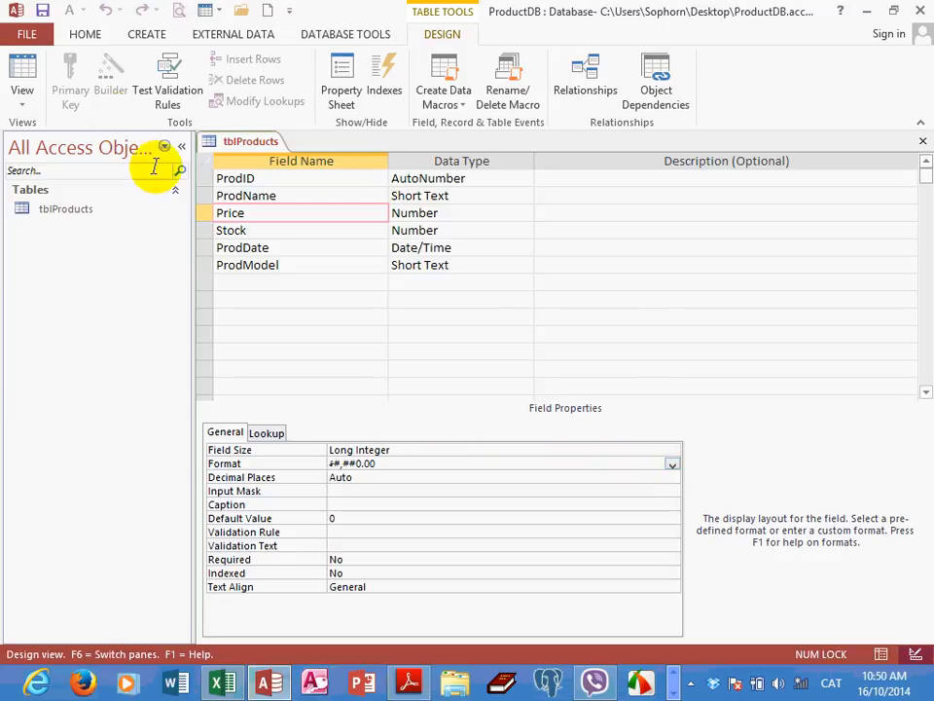
Save the tblProducts design with the new Price format and switch to Datasheet View
{"action": "left_click", "coordinate": [42, 11]}
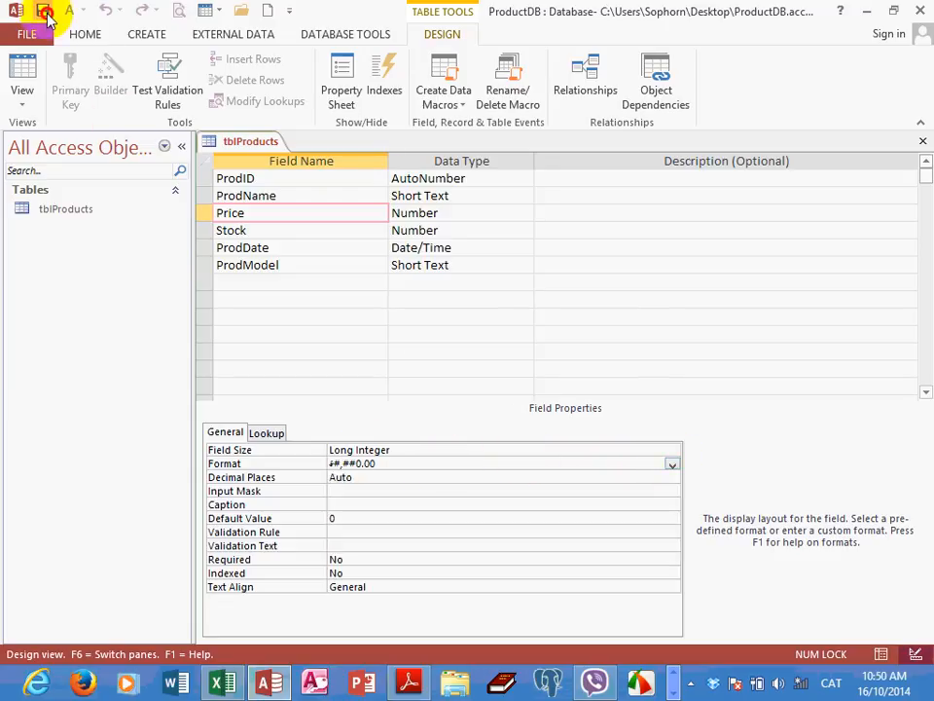
{"action": "left_click", "coordinate": [29, 109]}
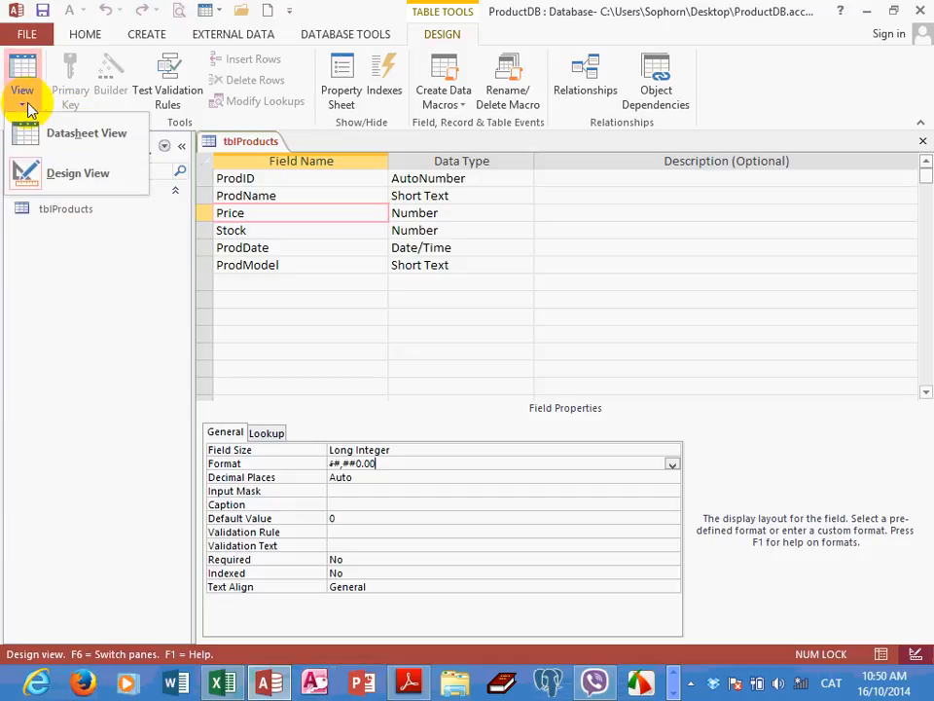
{"action": "left_click", "coordinate": [68, 142]}
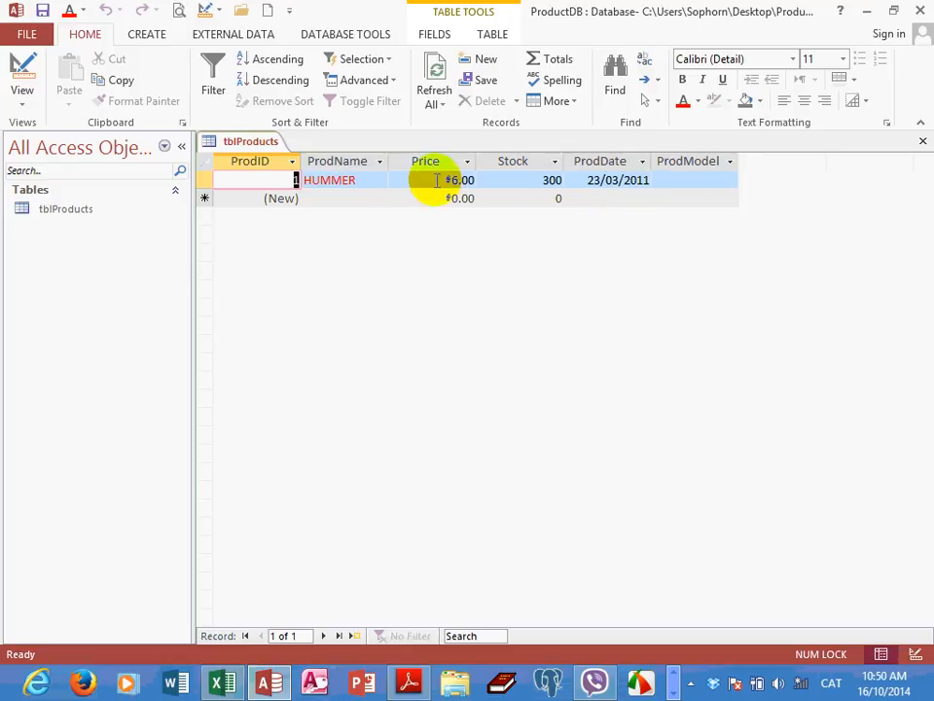
Start a second product record with the ProdName Nail and a Price of 4500
{"action": "left_click", "coordinate": [318, 198]}
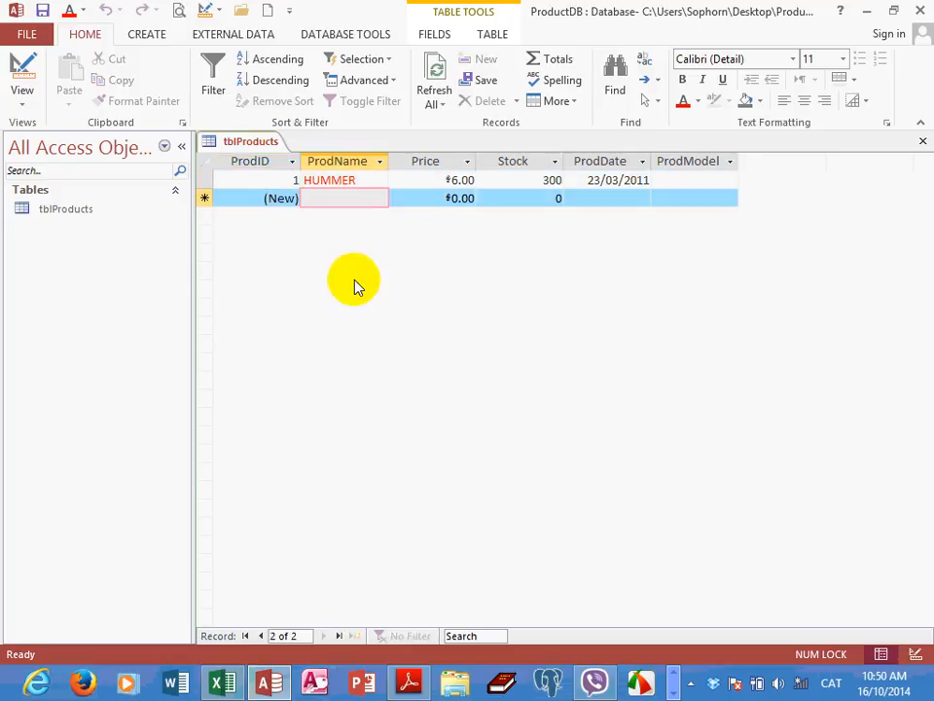
{"action": "type", "text": "OJT"}
{"action": "key", "text": "BackSpace"}
{"action": "key", "text": "BackSpace"}
{"action": "key", "text": "BackSpace"}
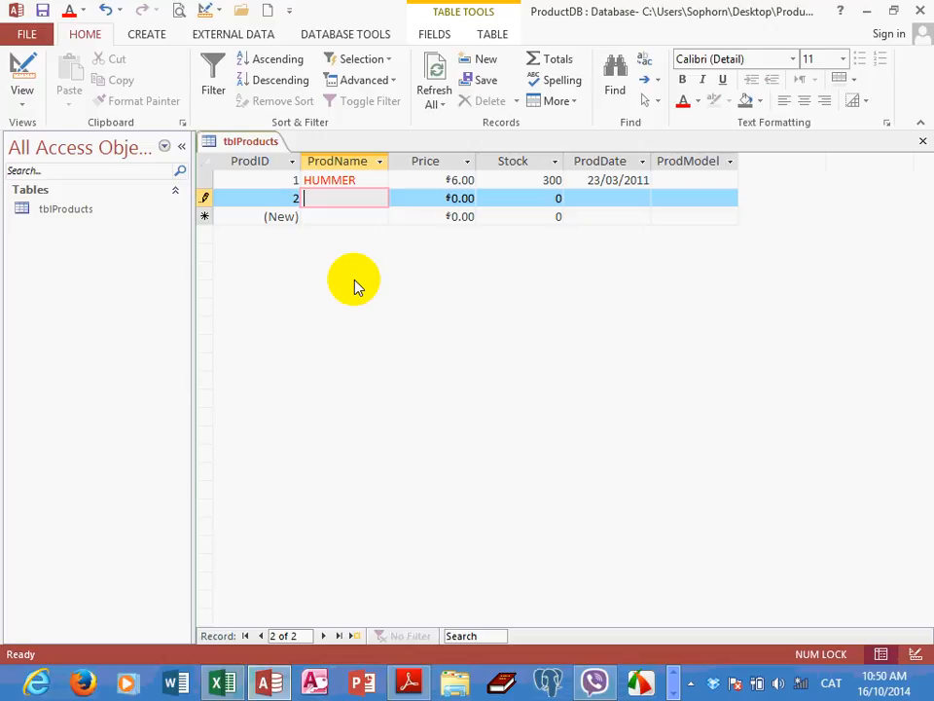
{"action": "key", "text": "alt+shift"}
{"action": "type", "text": "Nail"}
{"action": "key", "text": "Tab"}
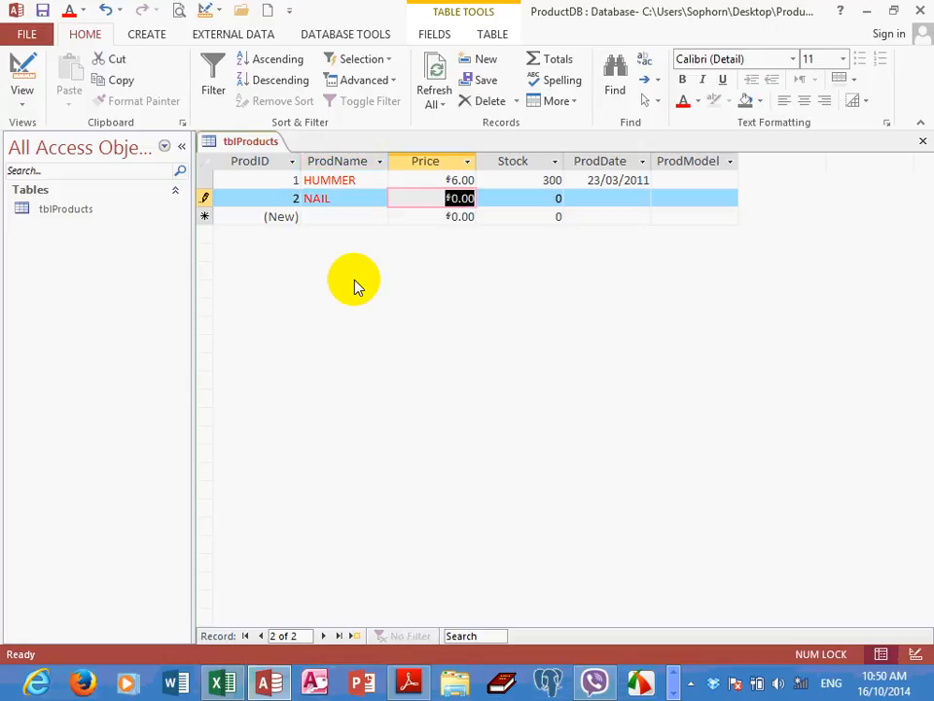
{"action": "type", "text": "45"}
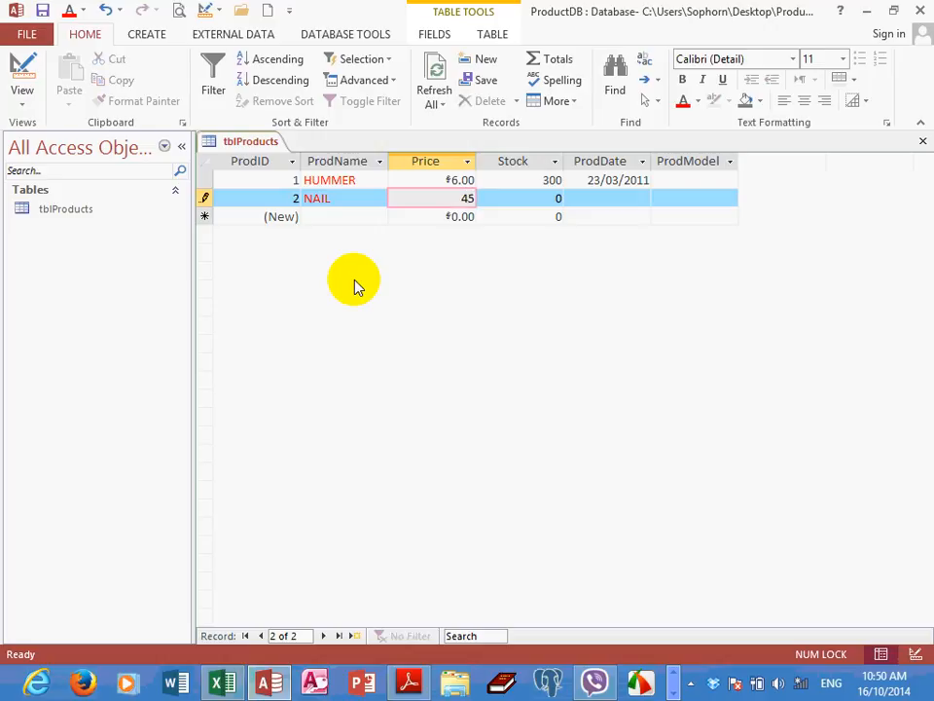
{"action": "type", "text": "00"}
{"action": "key", "text": "Tab"}
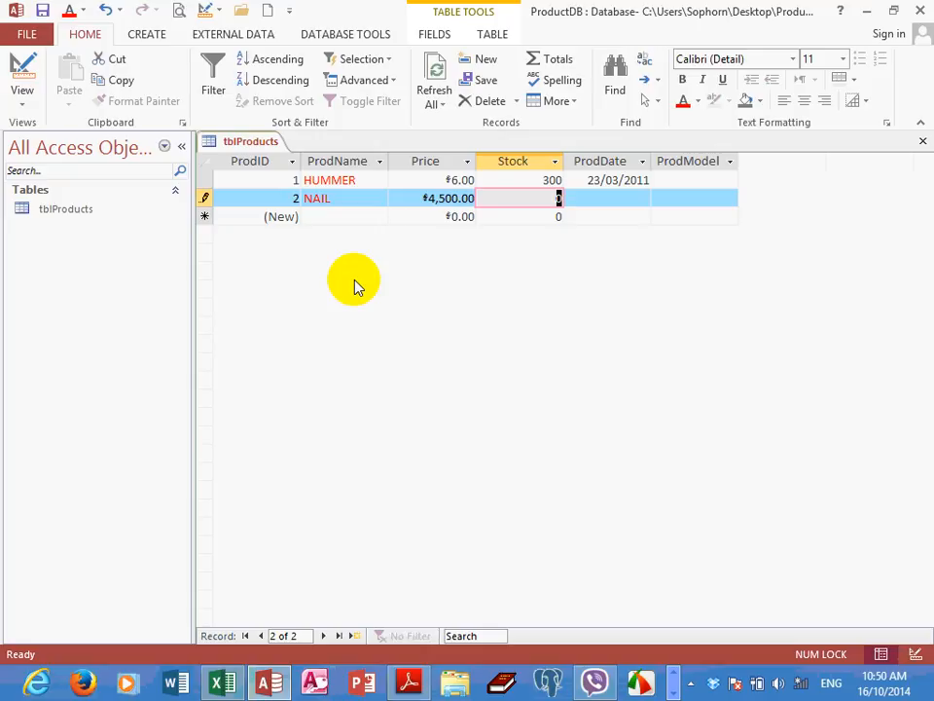
Complete the Nail record with a Stock of 230 and the ProdDate 23/06/2011, leaving ProdModel empty
{"action": "type", "text": "230"}
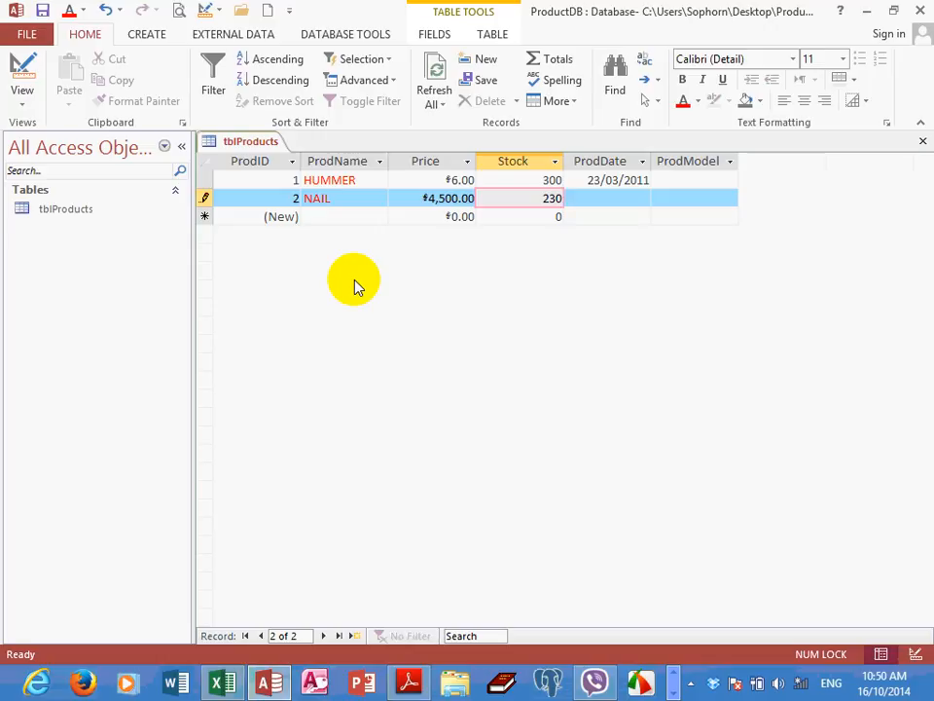
{"action": "key", "text": "Tab"}
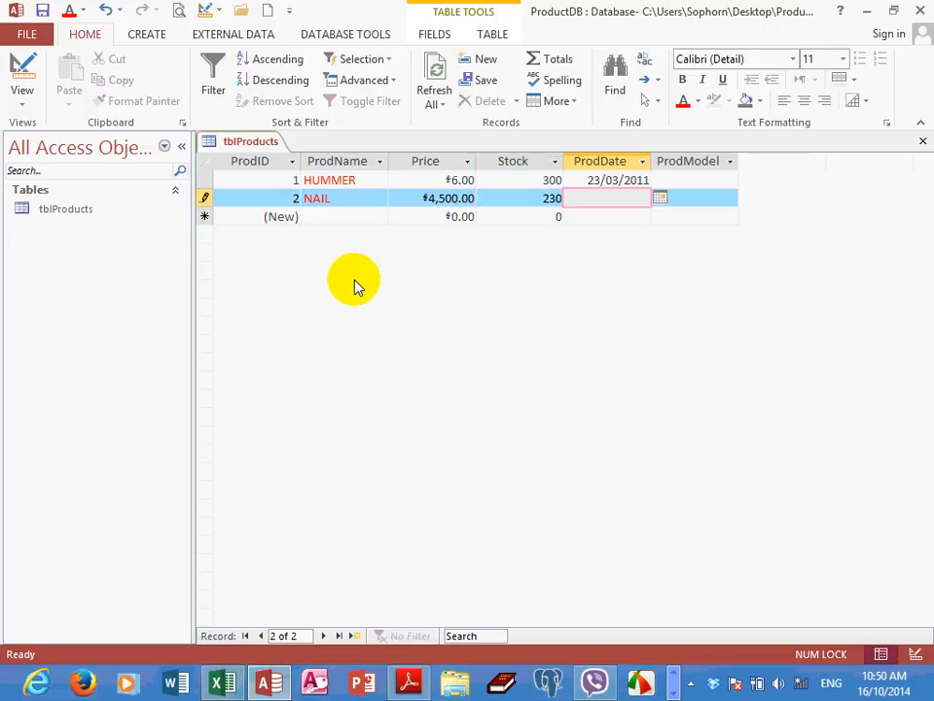
{"action": "type", "text": "23/06/201"}
{"action": "type", "text": "11"}
{"action": "key", "text": "Tab"}
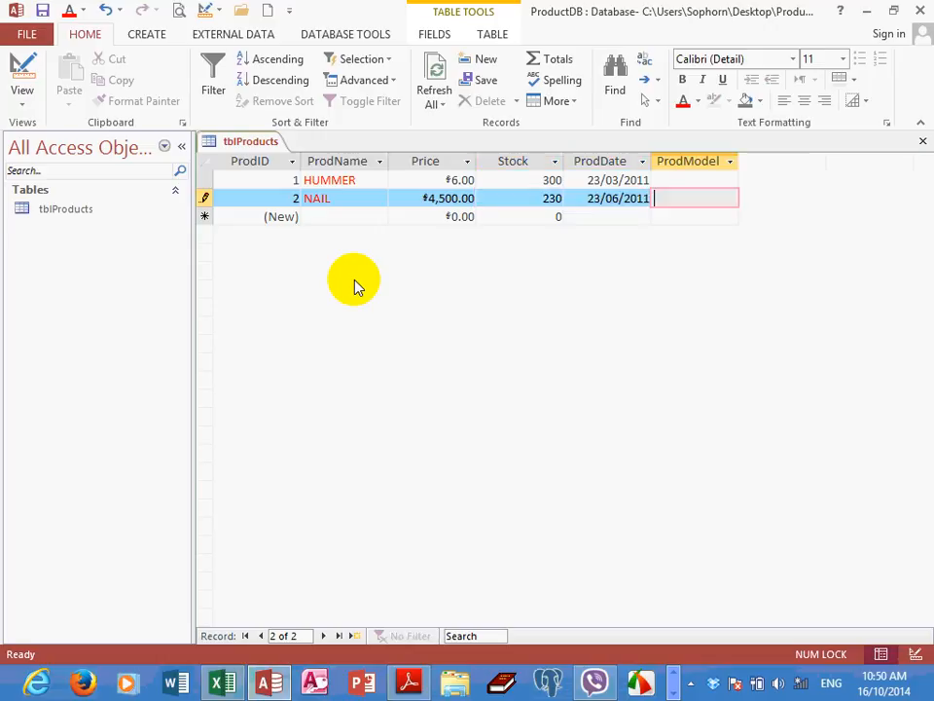
{"action": "key", "text": "Tab"}
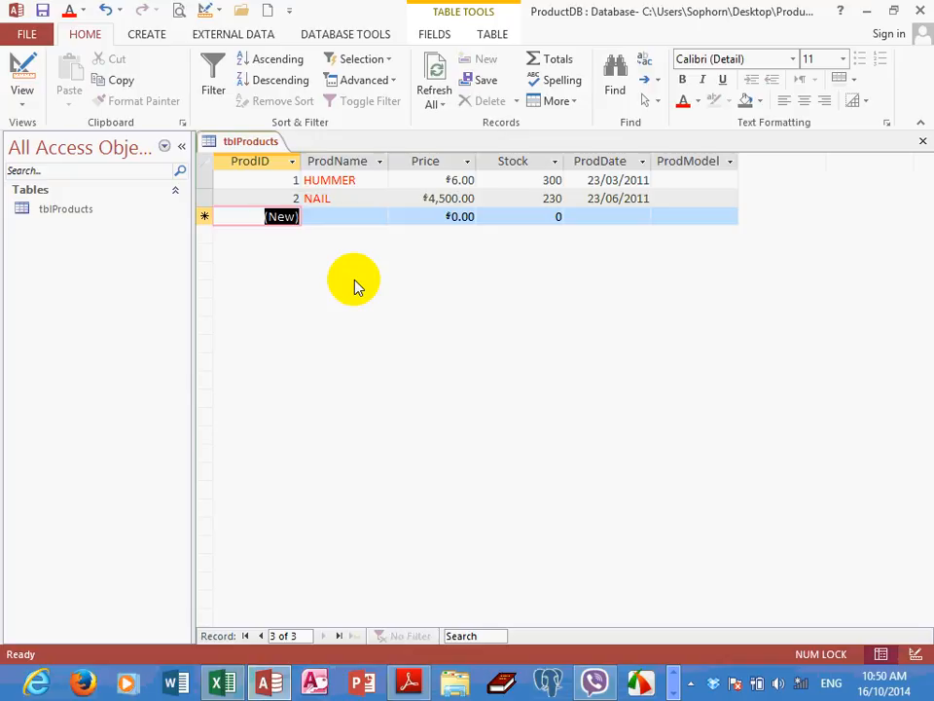
In Design View, add a field named ProPercent below ProdModel with the Number data type
{"action": "left_click", "coordinate": [23, 101]}
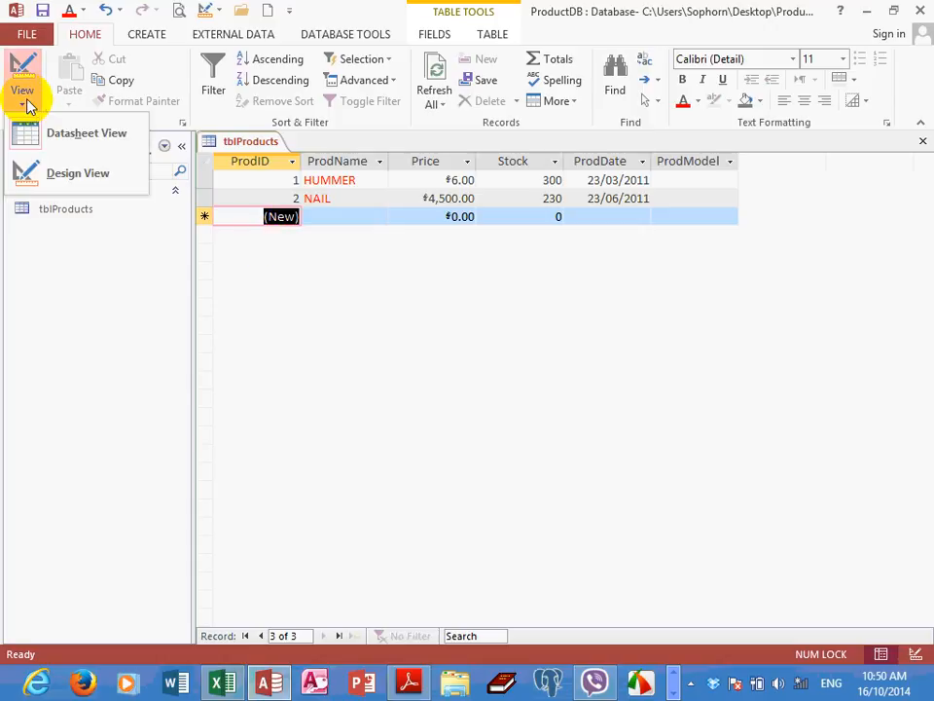
{"action": "left_click", "coordinate": [46, 174]}
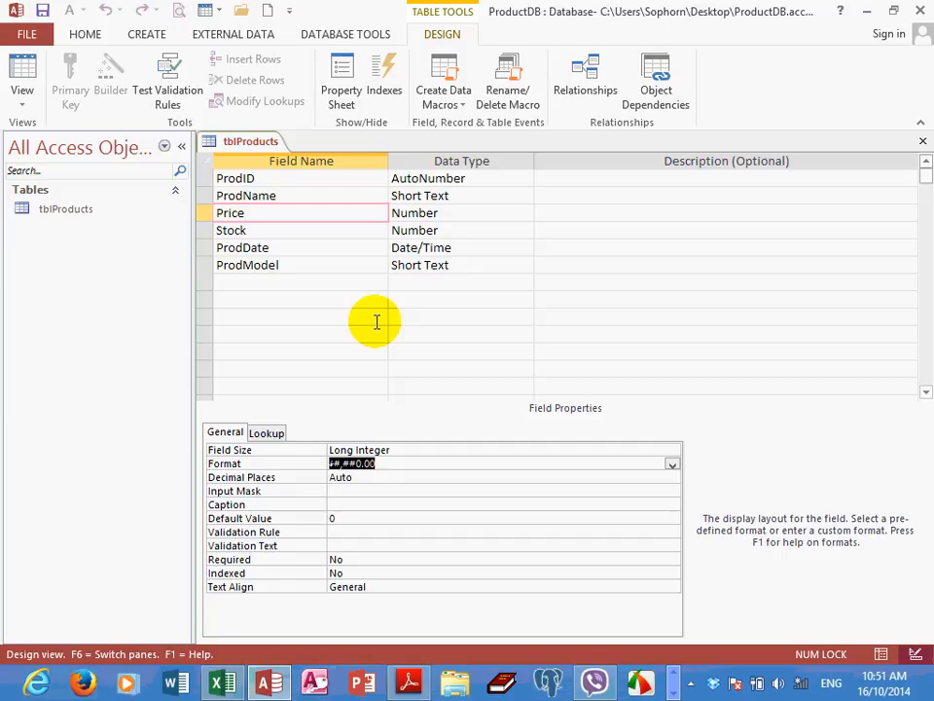
{"action": "left_click", "coordinate": [255, 279]}
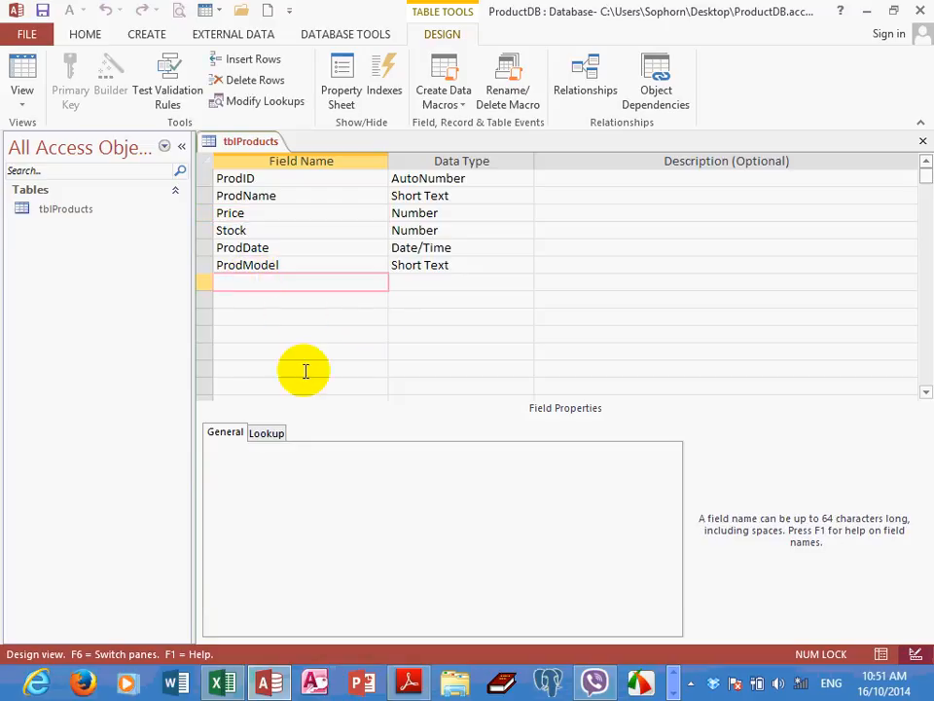
{"action": "type", "text": "ProPercent"}
{"action": "key", "text": "Tab"}
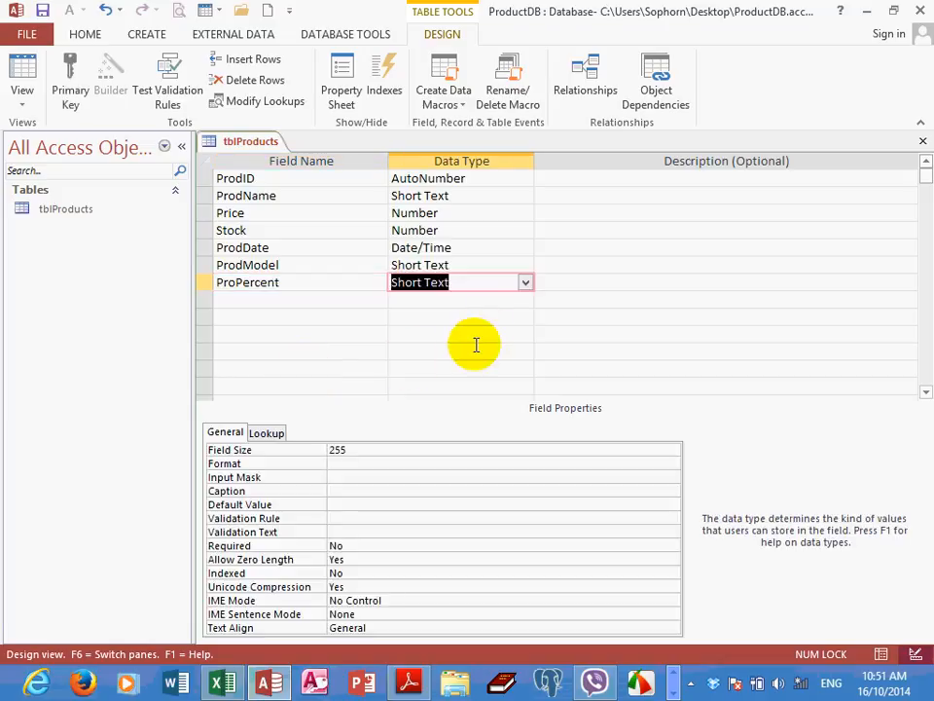
{"action": "left_click", "coordinate": [522, 284]}
{"action": "left_click", "coordinate": [440, 334]}
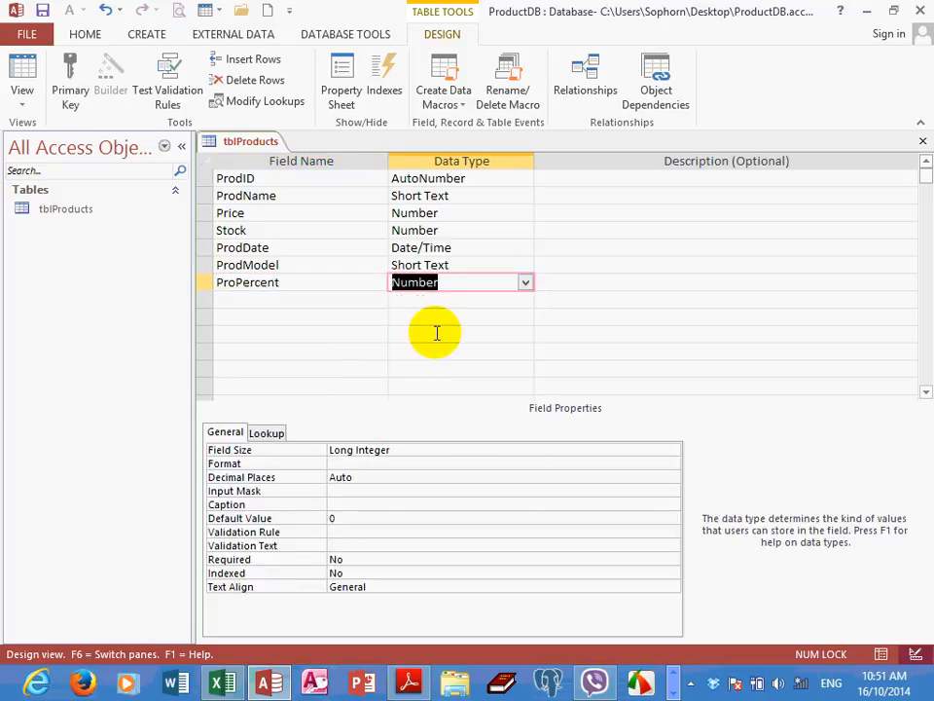
Set the ProPercent field's Format to Percent, save the table and switch to Datasheet View
{"action": "left_click", "coordinate": [396, 449]}
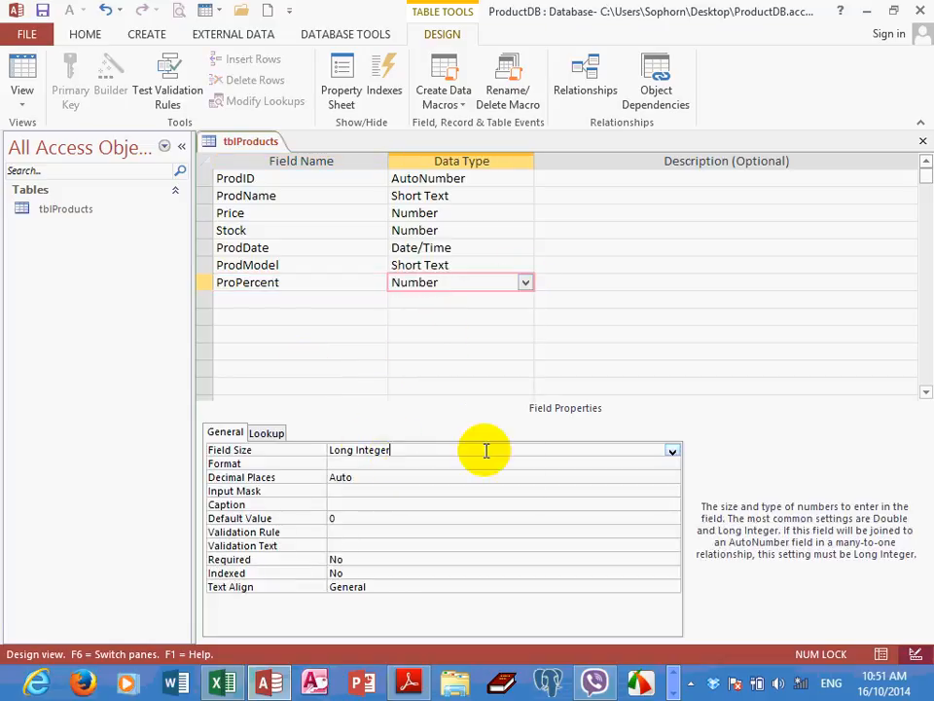
{"action": "left_click", "coordinate": [380, 463]}
{"action": "left_click", "coordinate": [671, 464]}
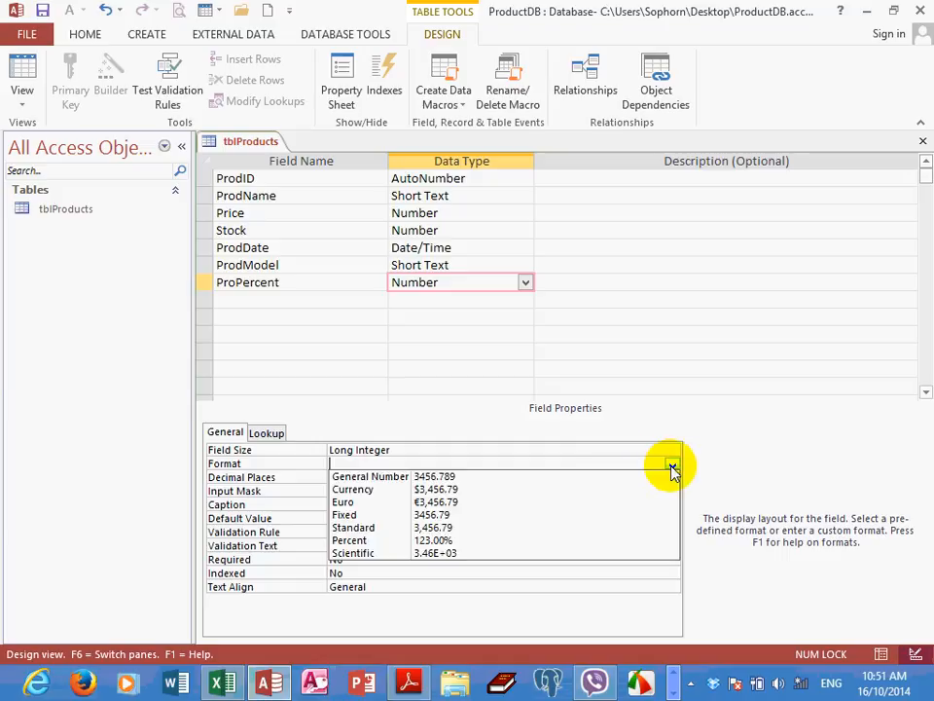
{"action": "left_click", "coordinate": [385, 540]}
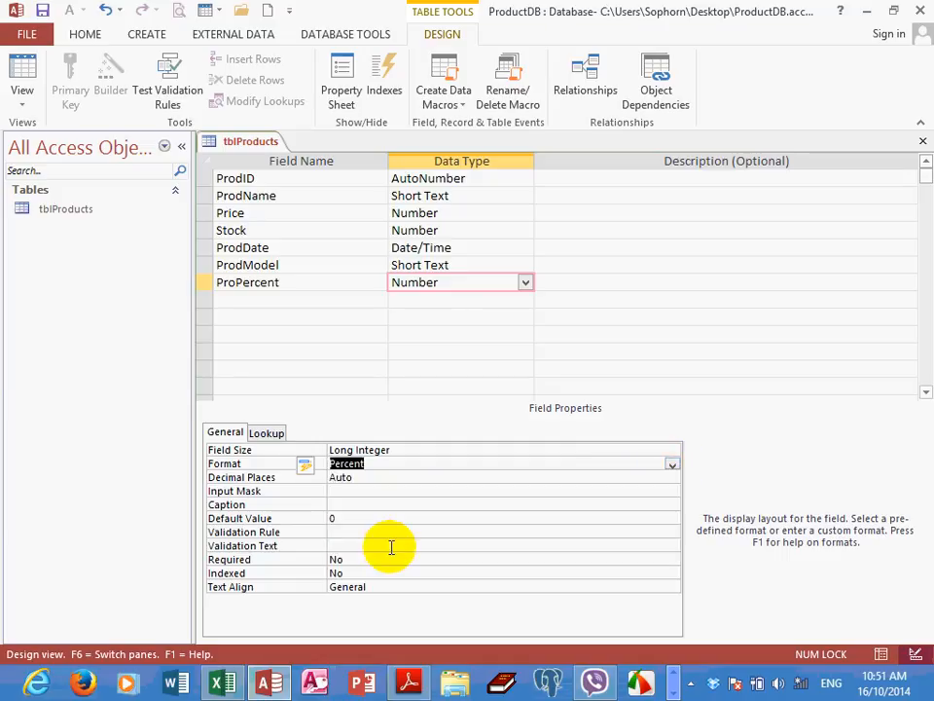
{"action": "left_click", "coordinate": [305, 283]}
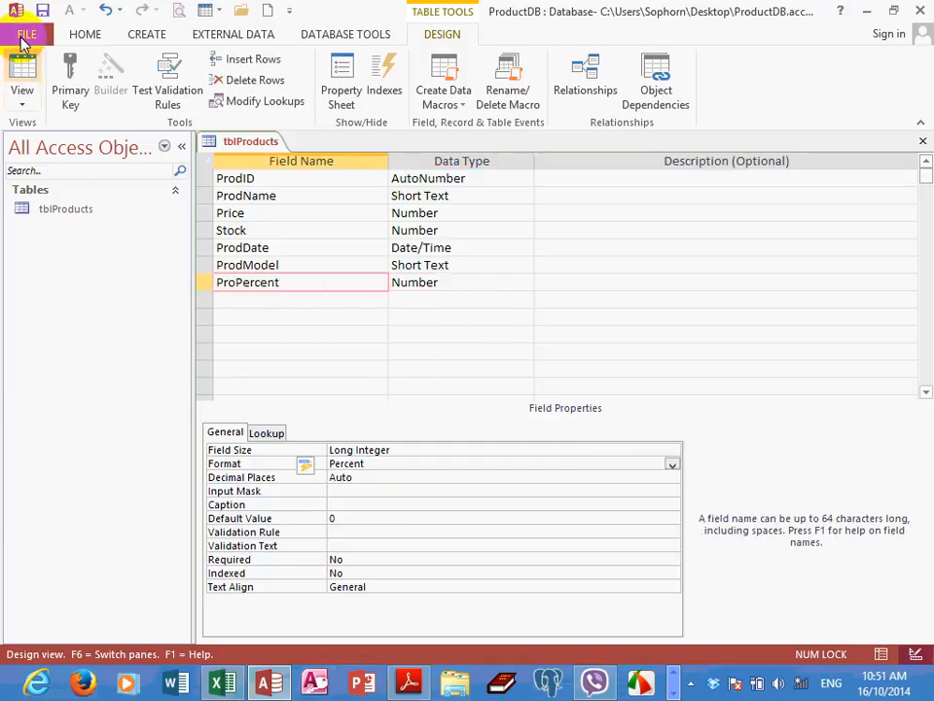
{"action": "left_click", "coordinate": [43, 12]}
{"action": "left_click", "coordinate": [23, 72]}
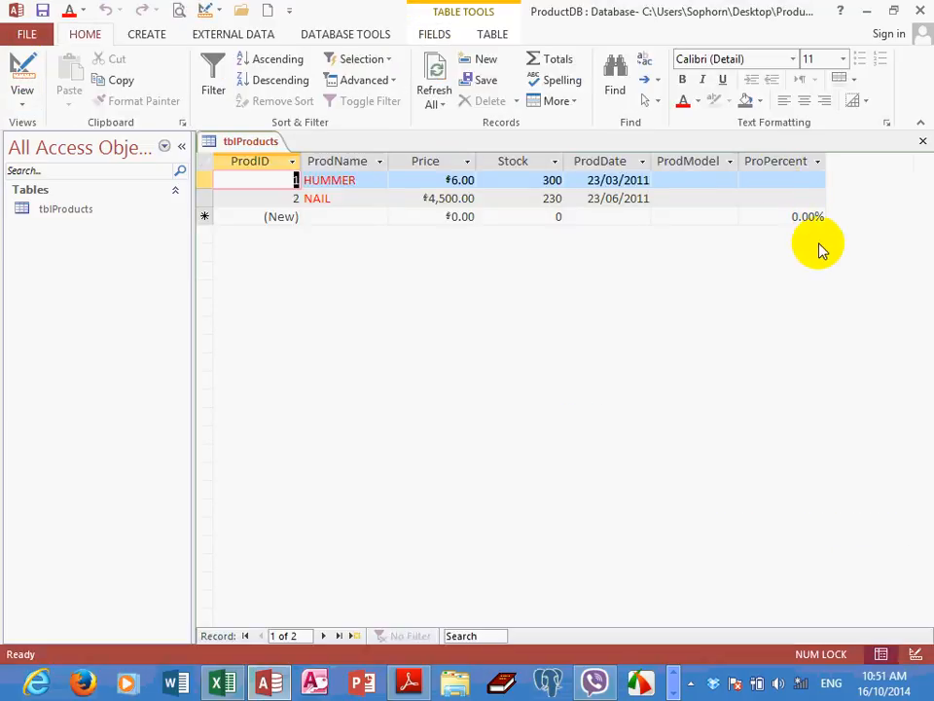
Enter 23 as the HUMMER record's ProPercent and widen the ProPercent column
{"action": "left_click", "coordinate": [770, 183]}
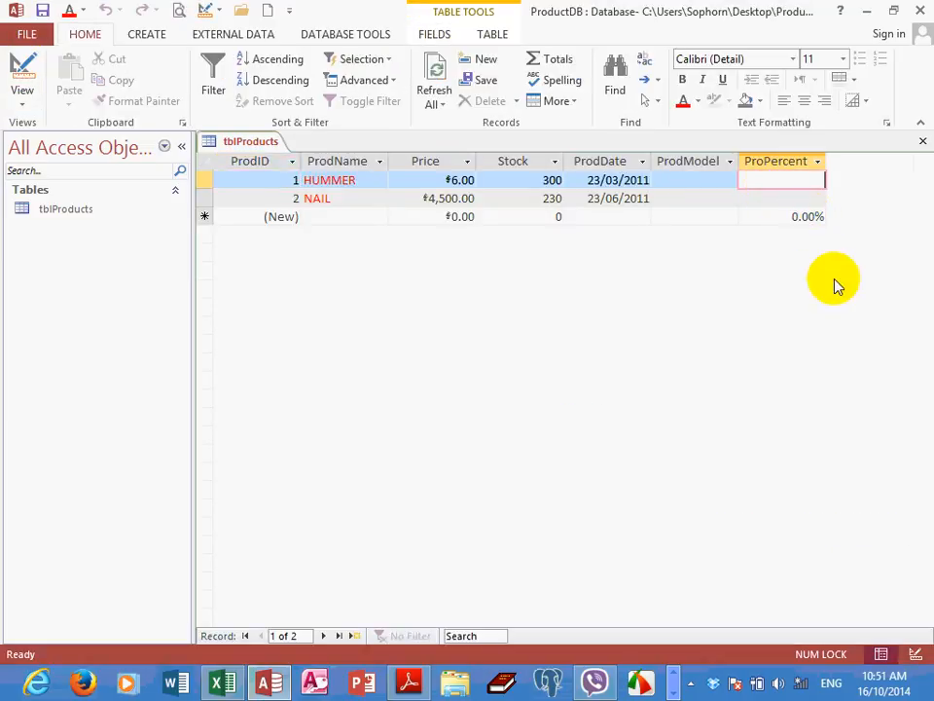
{"action": "type", "text": "23"}
{"action": "key", "text": "Return"}
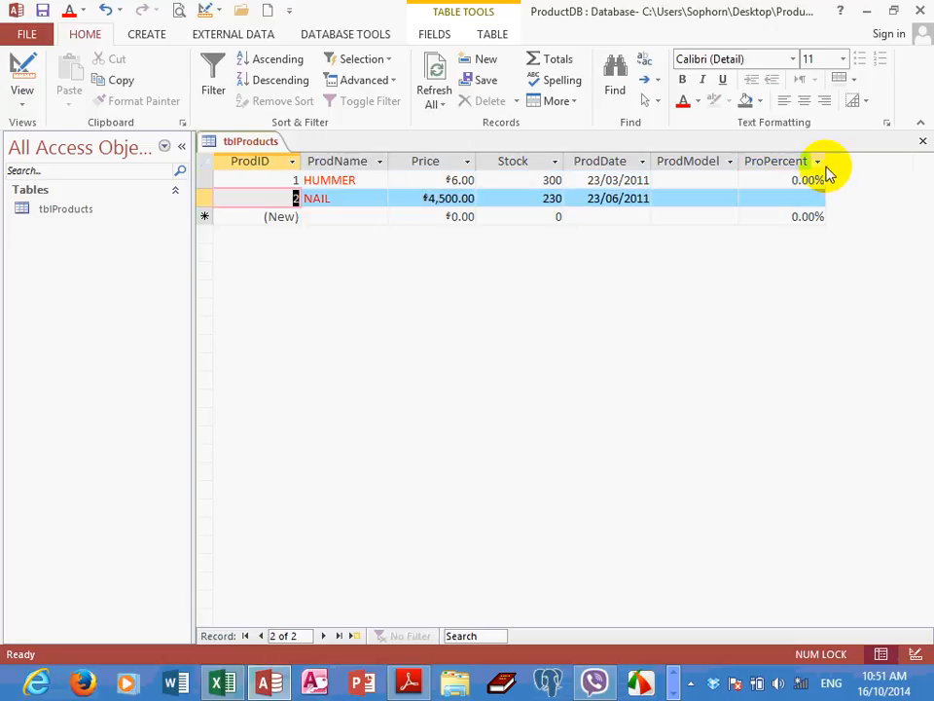
{"action": "left_click_drag", "start_coordinate": [868, 160], "coordinate": [865, 161]}
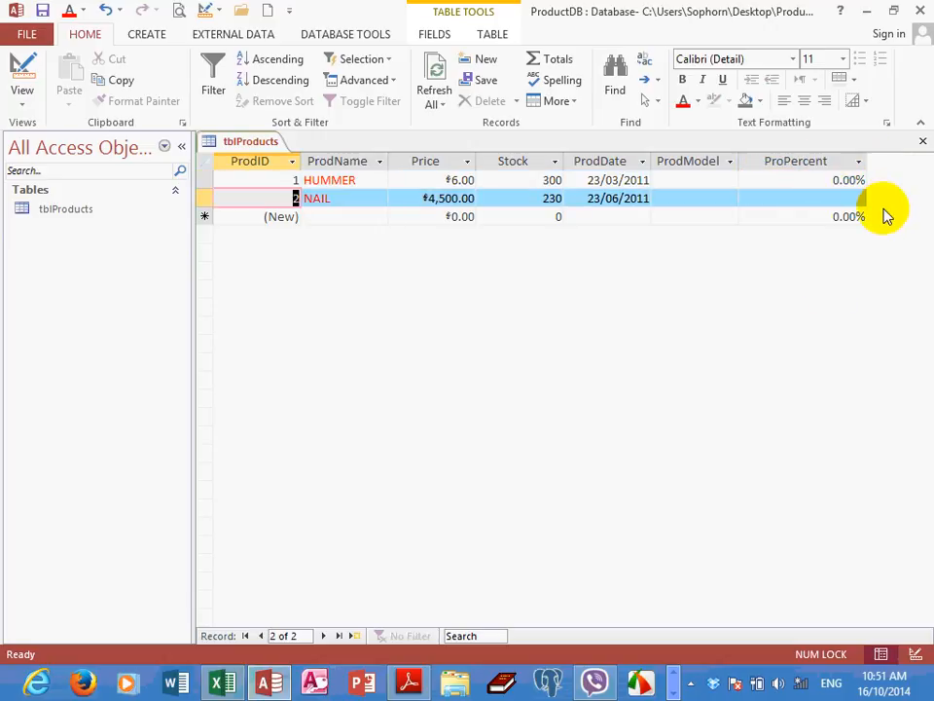
{"action": "left_click", "coordinate": [834, 180]}
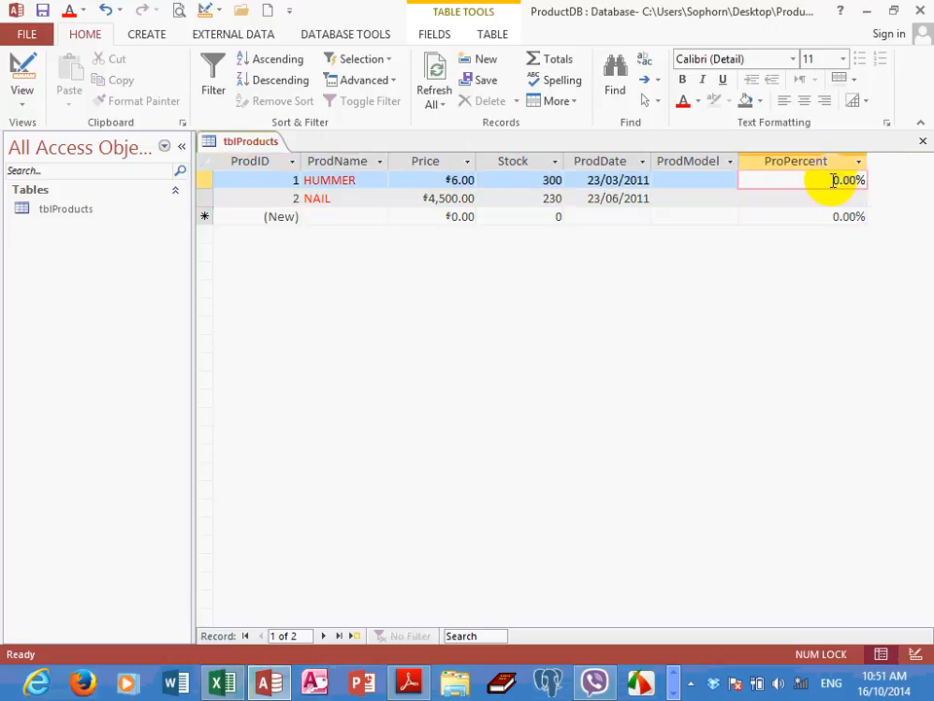
Try entering a whole-number percentage in the NAIL record's ProPercent field
{"action": "left_click", "coordinate": [825, 197]}
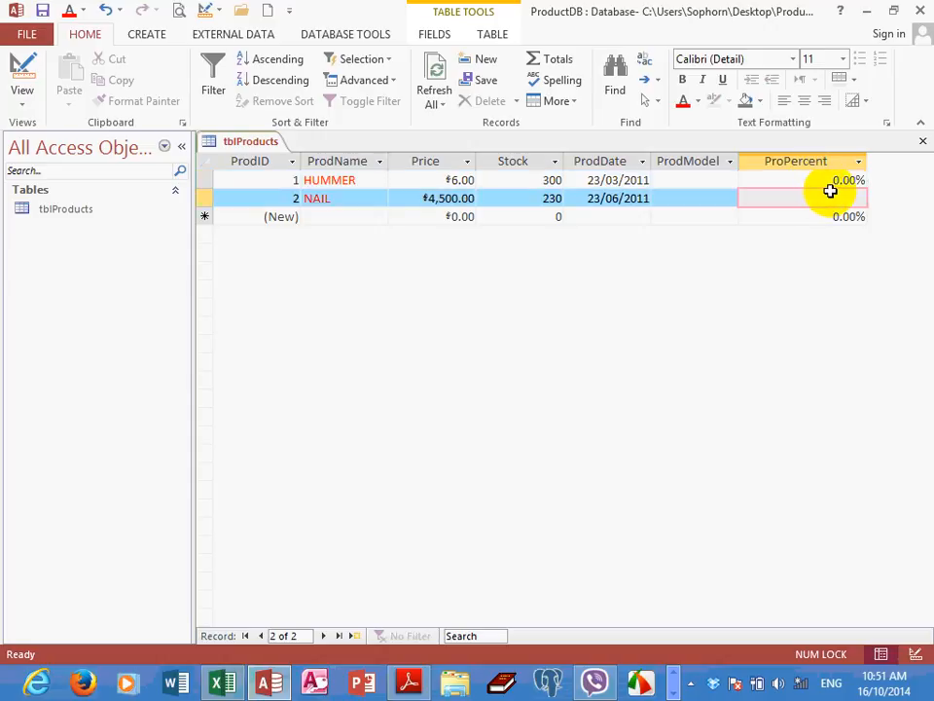
{"action": "type", "text": "2"}
{"action": "type", "text": "10"}
{"action": "key", "text": "Return"}
{"action": "left_click", "coordinate": [832, 197]}
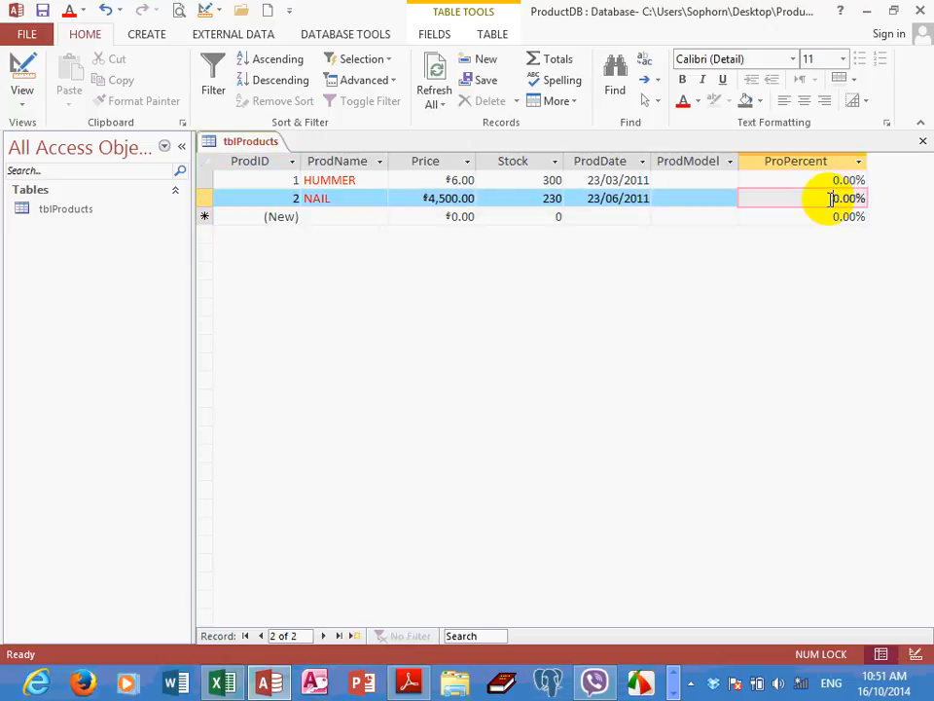
Change the ProPercent field's Field Size to Single in Design View, save the table and return to Datasheet View
{"action": "left_click", "coordinate": [23, 76]}
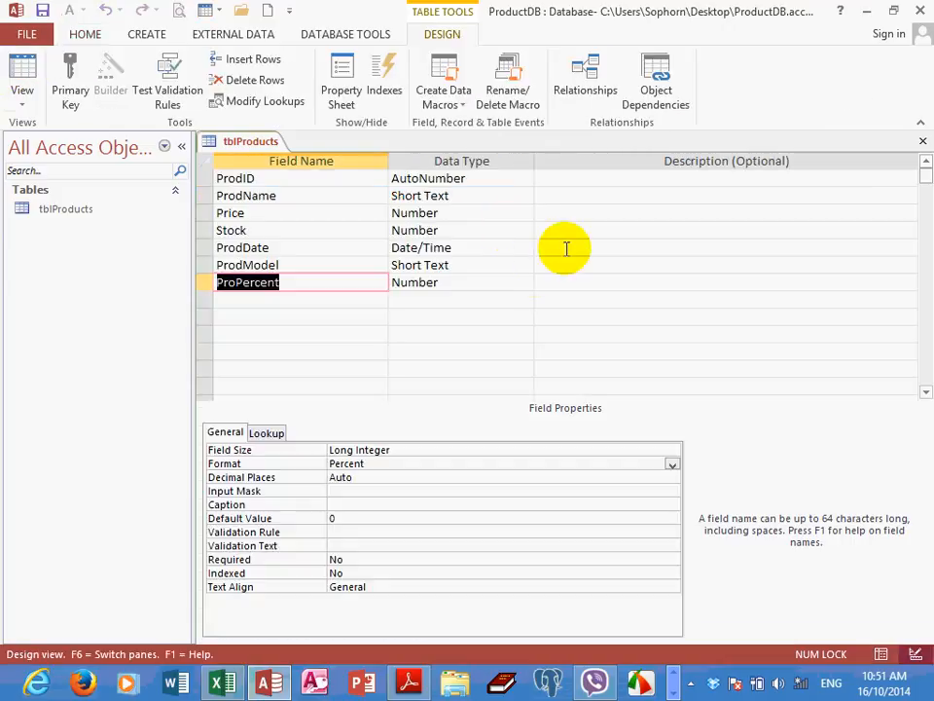
{"action": "left_click", "coordinate": [431, 449]}
{"action": "left_click", "coordinate": [673, 451]}
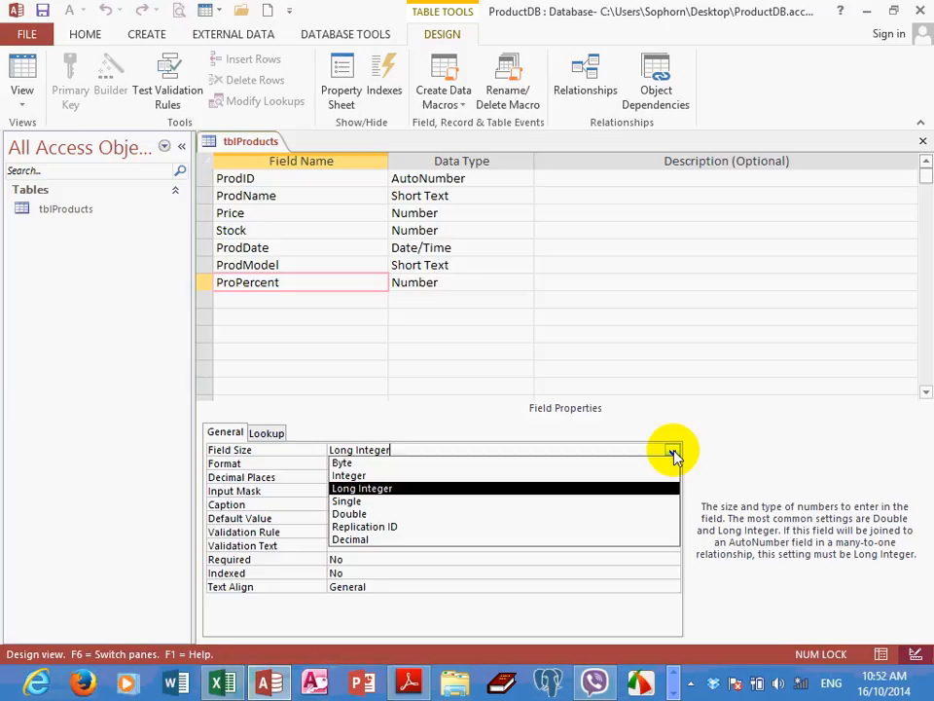
{"action": "left_click", "coordinate": [356, 508]}
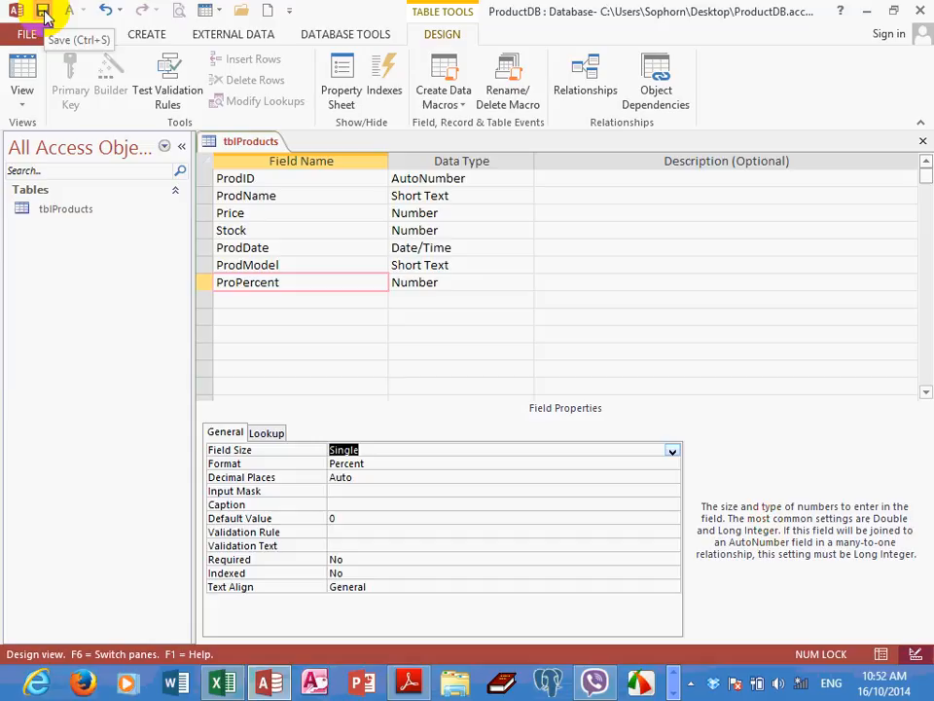
{"action": "left_click", "coordinate": [22, 82]}
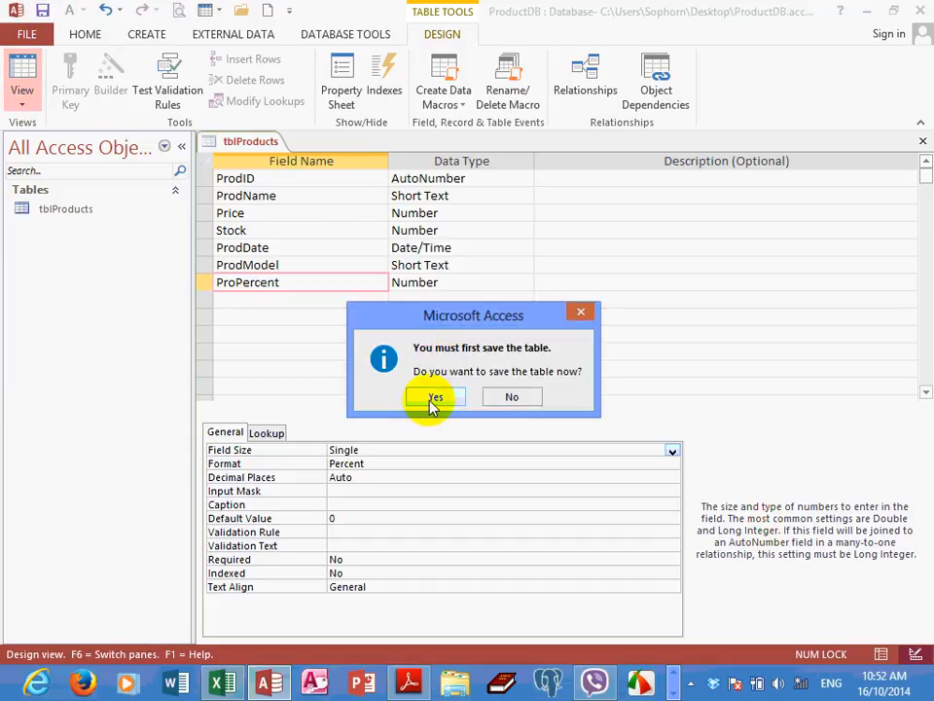
{"action": "left_click", "coordinate": [432, 397]}
Set ProPercent to 23% for the HUMMER record and 32% for the NAIL record
{"action": "left_click", "coordinate": [813, 202]}
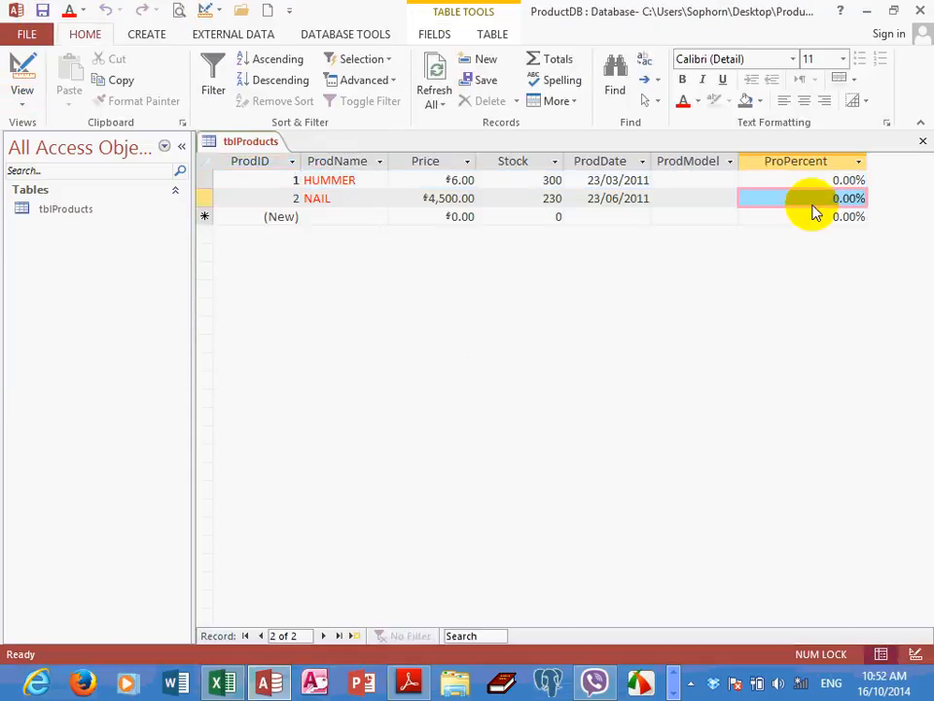
{"action": "left_click_drag", "start_coordinate": [805, 182], "coordinate": [882, 177]}
{"action": "type", "text": "23"}
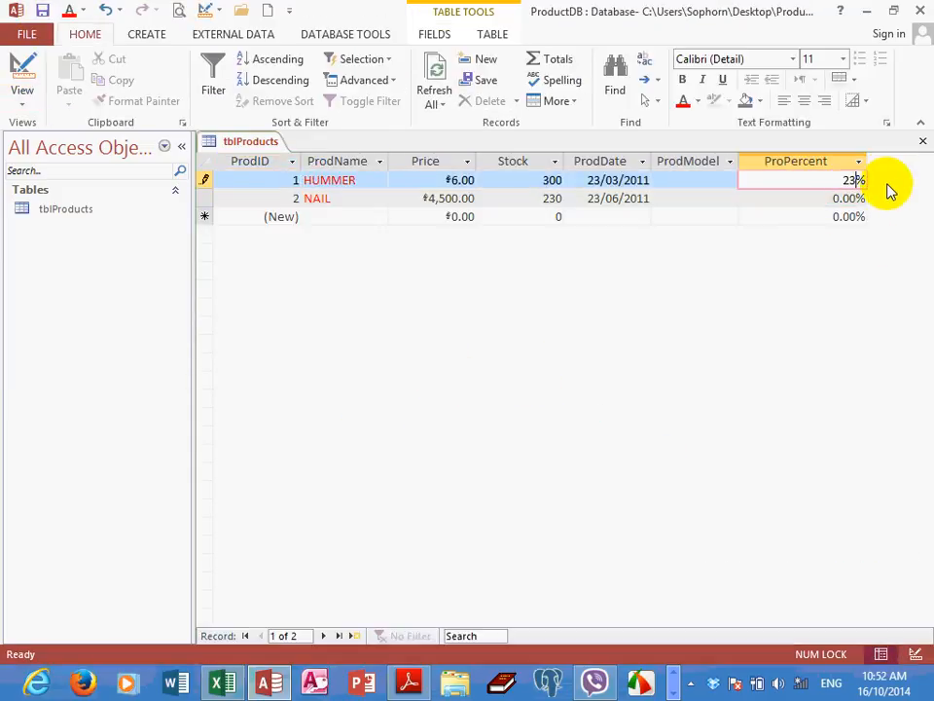
{"action": "key", "text": "Return"}
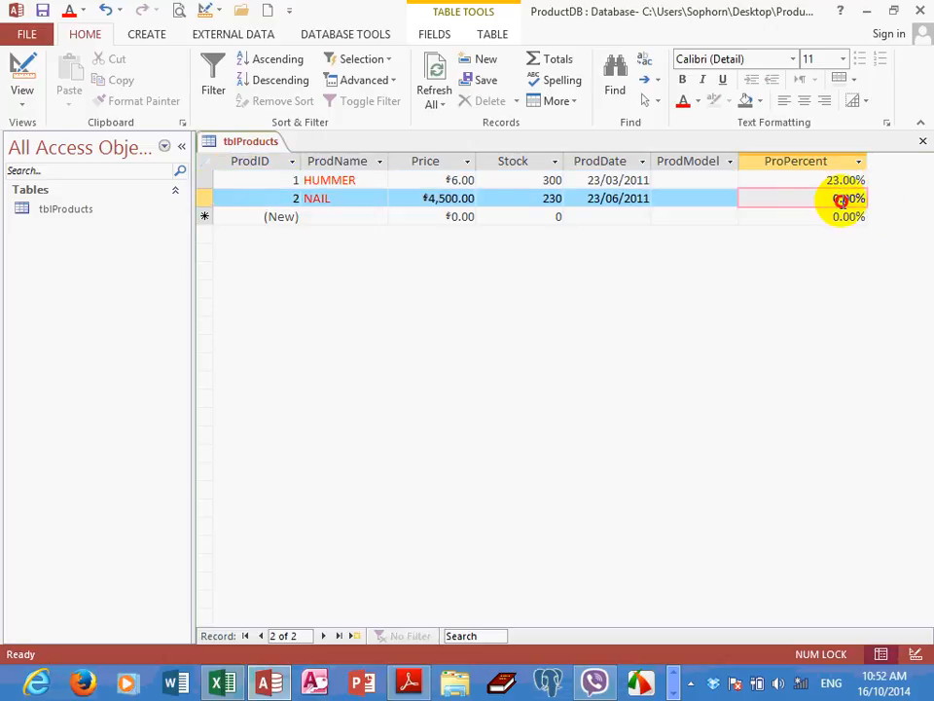
{"action": "left_click_drag", "start_coordinate": [835, 199], "coordinate": [878, 202]}
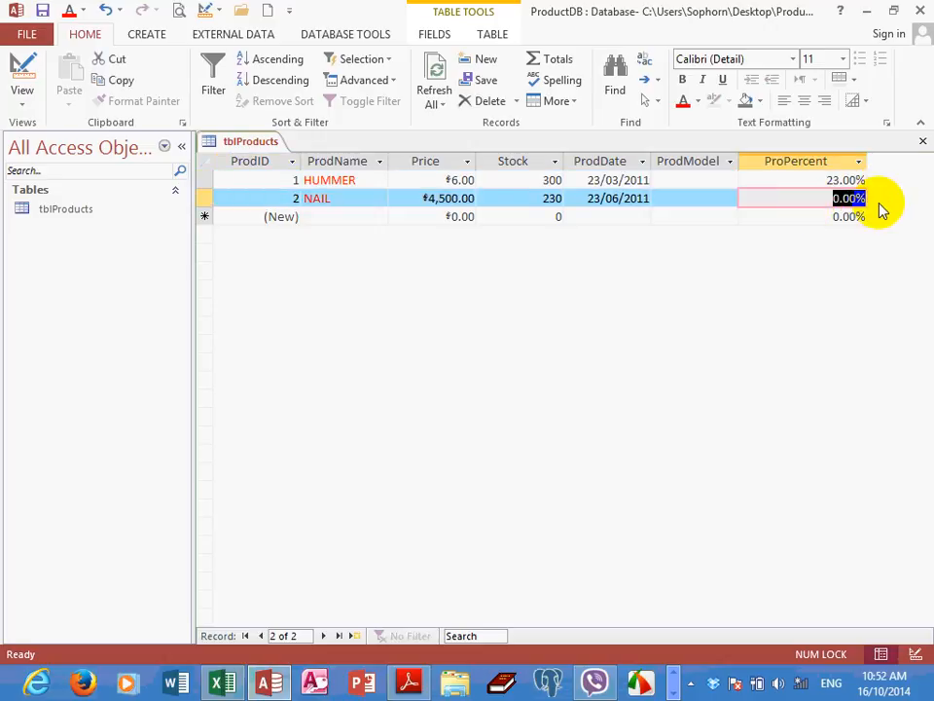
{"action": "type", "text": "32"}
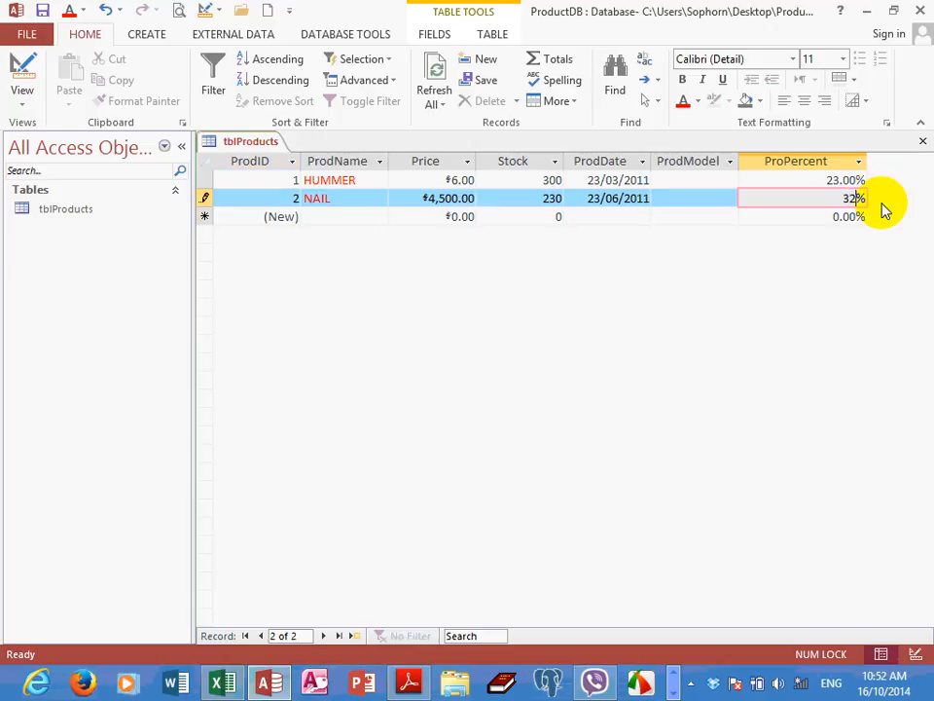
{"action": "key", "text": "Return"}
Add a third record to tblProducts with a ProPercent value of 2%
{"action": "left_click_drag", "start_coordinate": [831, 219], "coordinate": [881, 218]}
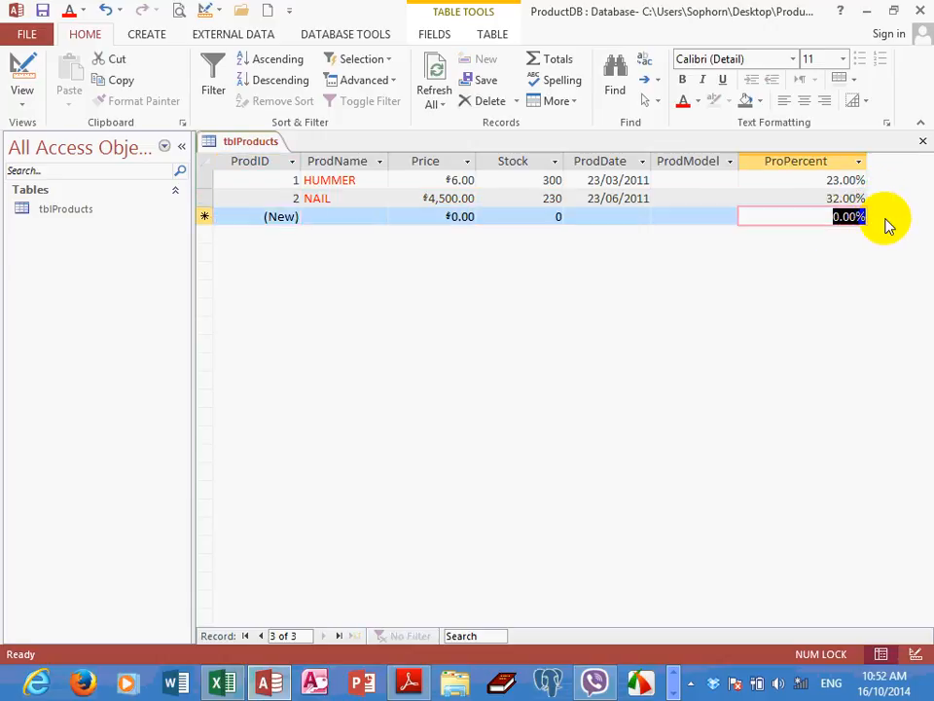
{"action": "type", "text": "2"}
{"action": "key", "text": "Return"}
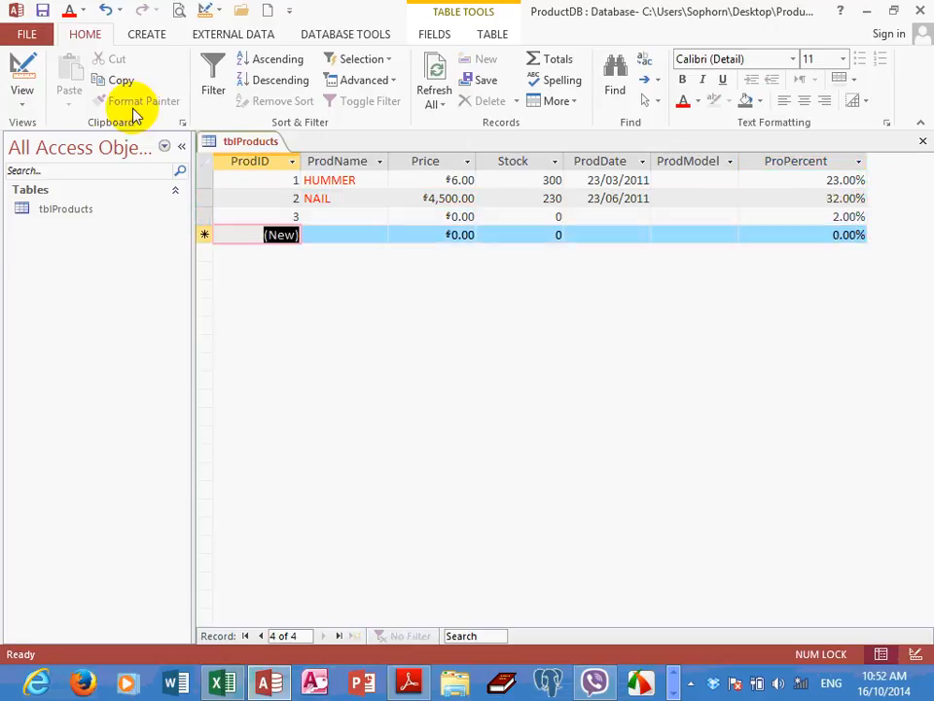
Return tblProducts to Design View, review the ProPercent field's Field Size options and Format setting, and select the ProdModel field
{"action": "left_click", "coordinate": [26, 97]}
{"action": "left_click", "coordinate": [47, 176]}
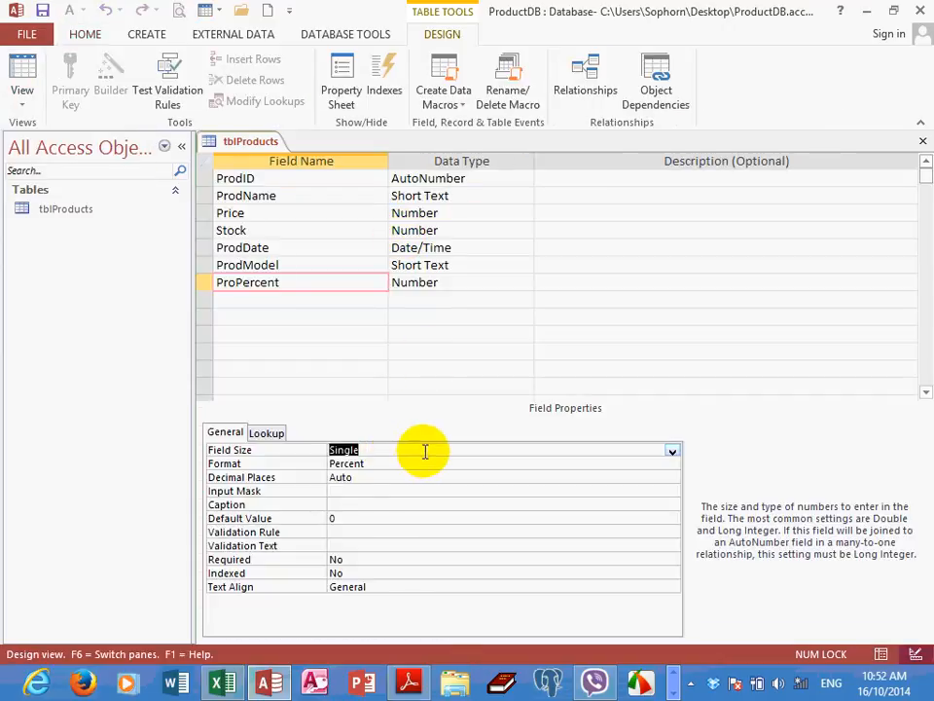
{"action": "left_click", "coordinate": [672, 450]}
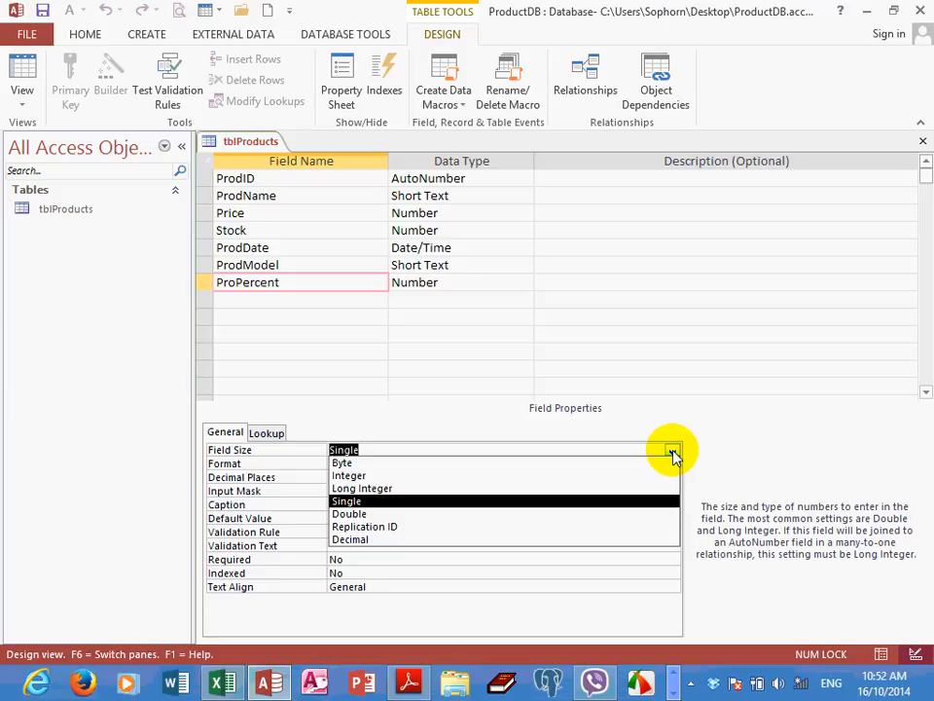
{"action": "left_click", "coordinate": [673, 453]}
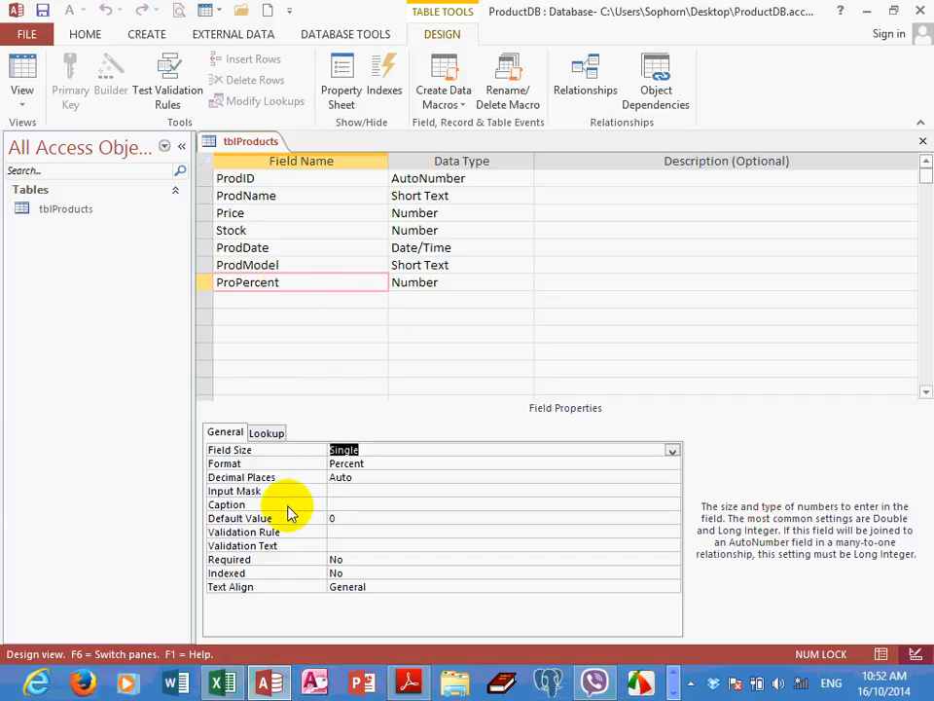
{"action": "left_click", "coordinate": [370, 463]}
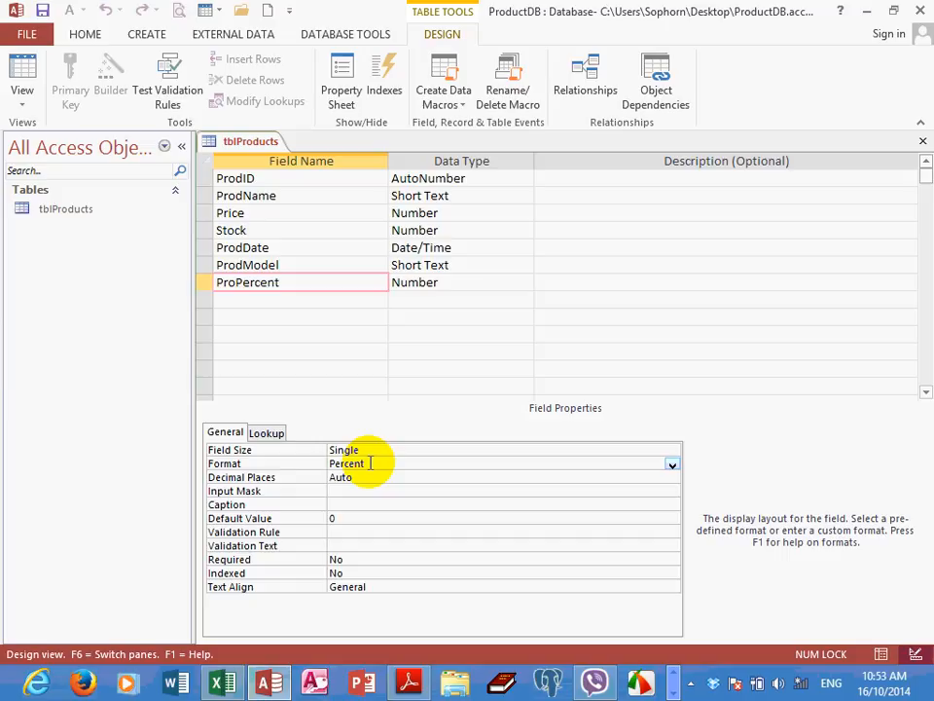
{"action": "left_click", "coordinate": [382, 449]}
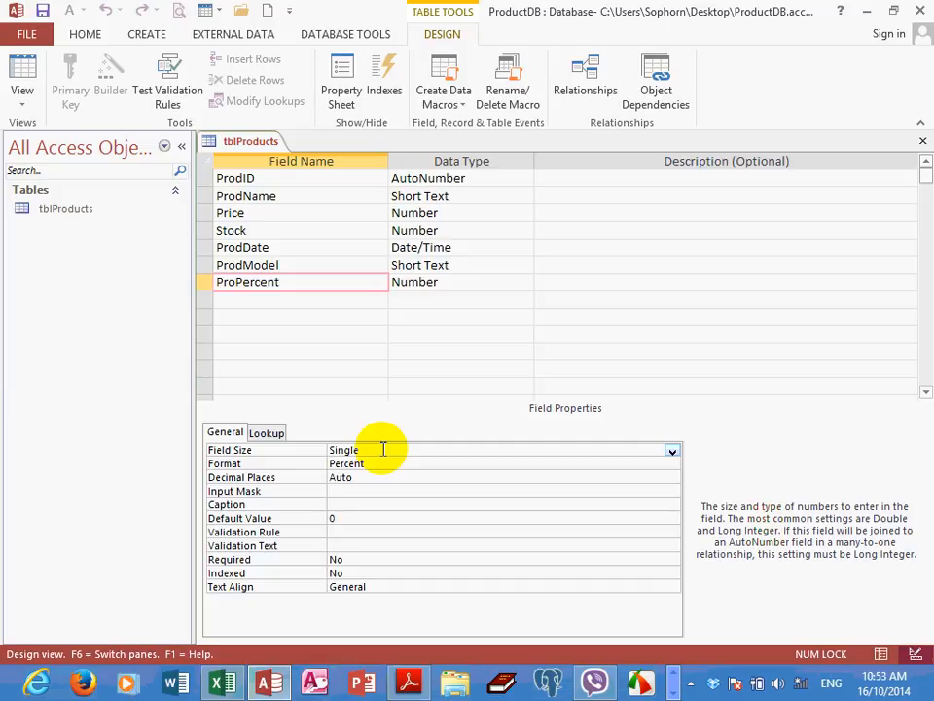
{"action": "left_click", "coordinate": [381, 465]}
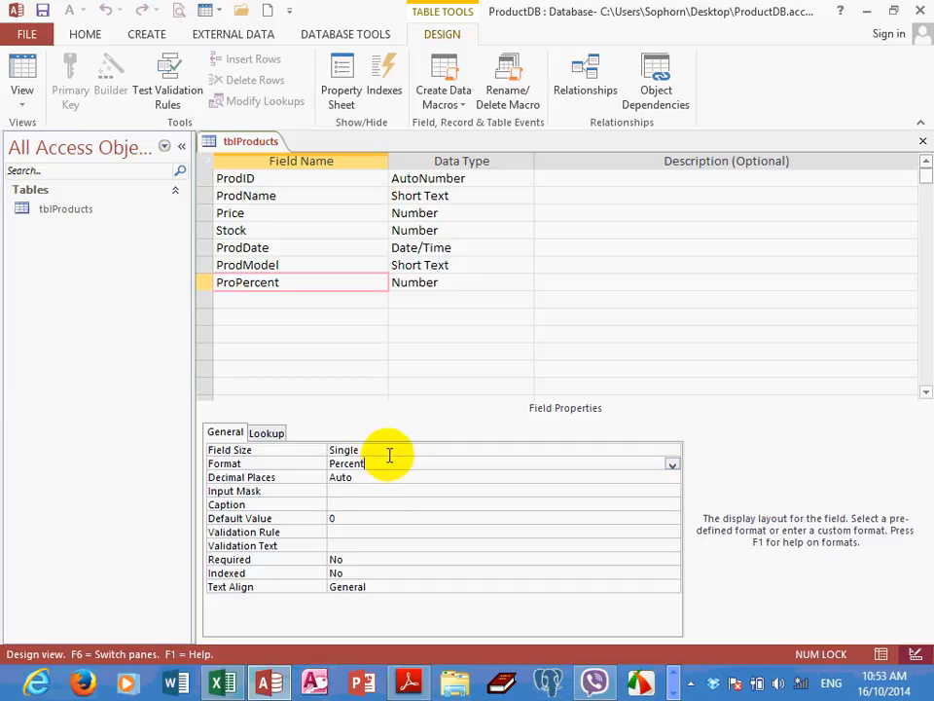
{"action": "left_click", "coordinate": [389, 450]}
{"action": "left_click", "coordinate": [286, 288]}
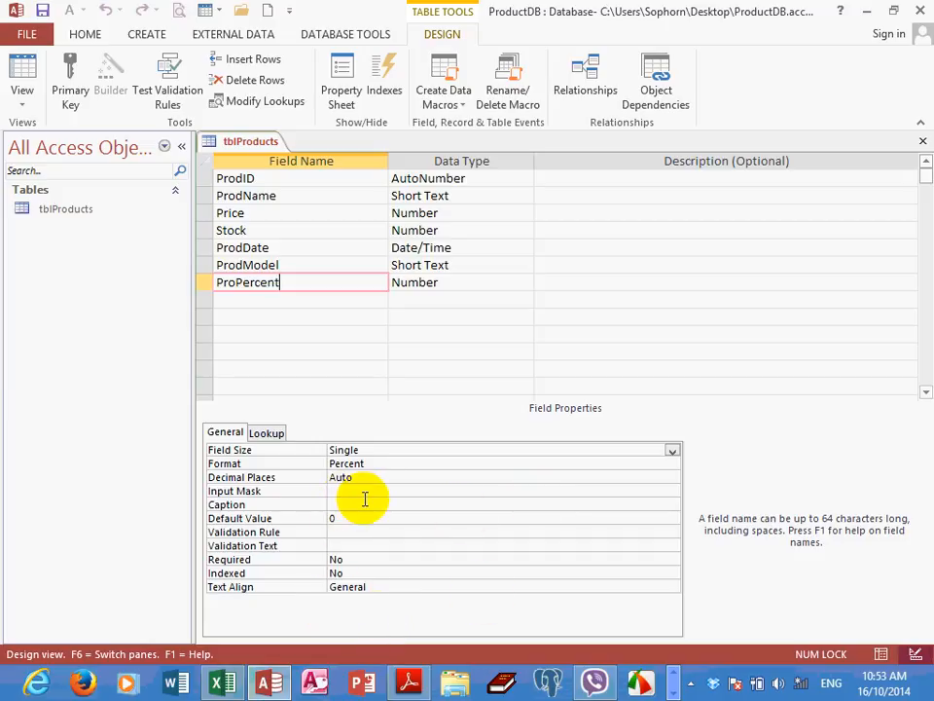
{"action": "left_click", "coordinate": [303, 266]}
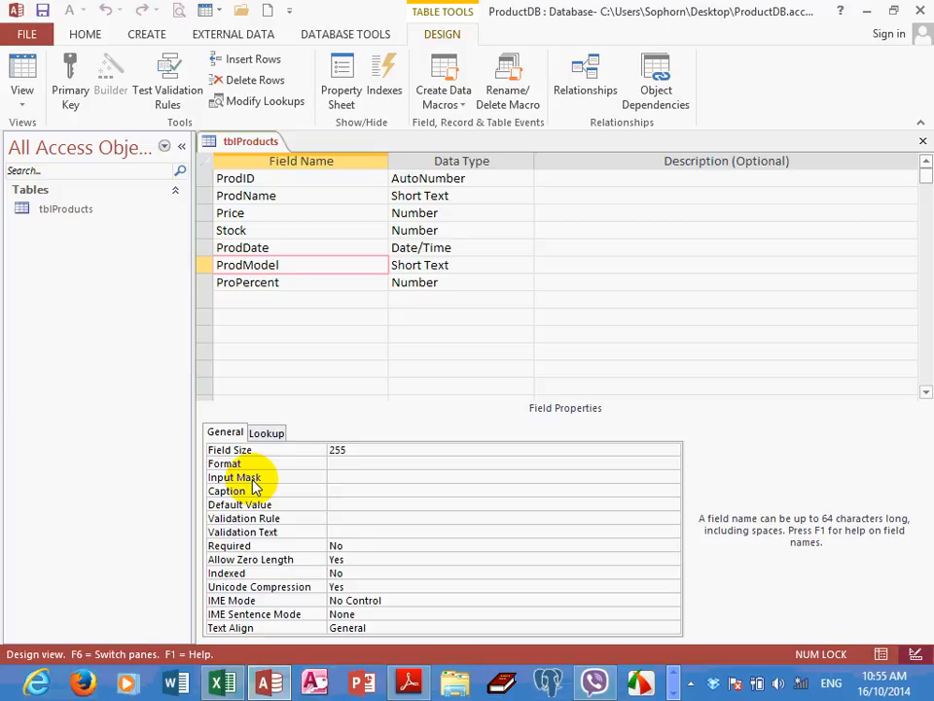
Switch to the Access 2007 notes PDF in Adobe Reader and find the Input Mask section of the field properties table
{"action": "left_click", "coordinate": [428, 684]}
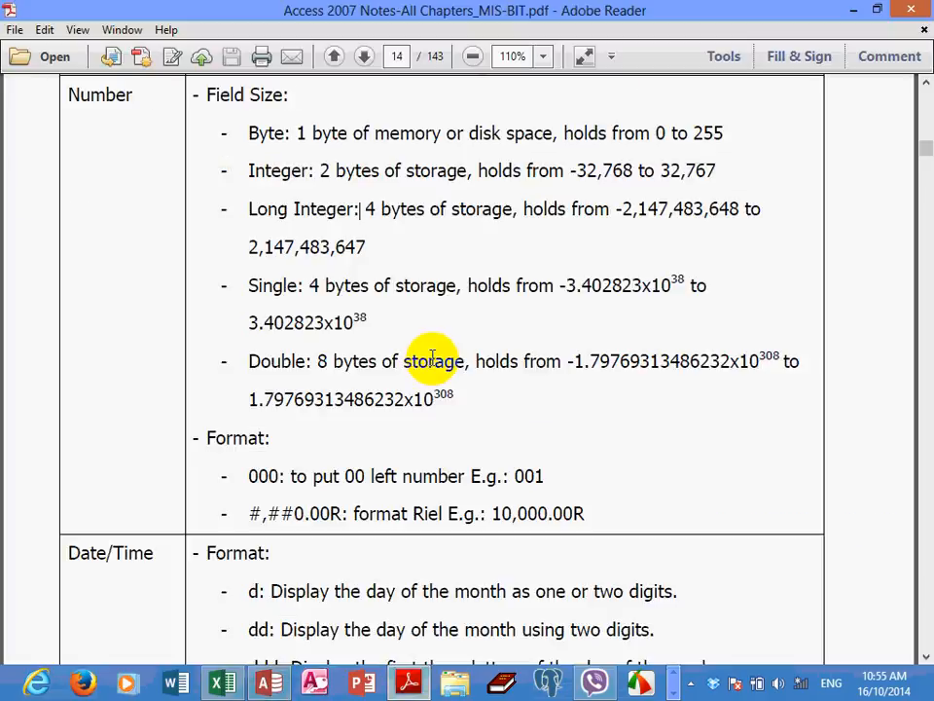
{"action": "scroll", "coordinate": [432, 358], "scroll_direction": "down", "scroll_amount": 15}
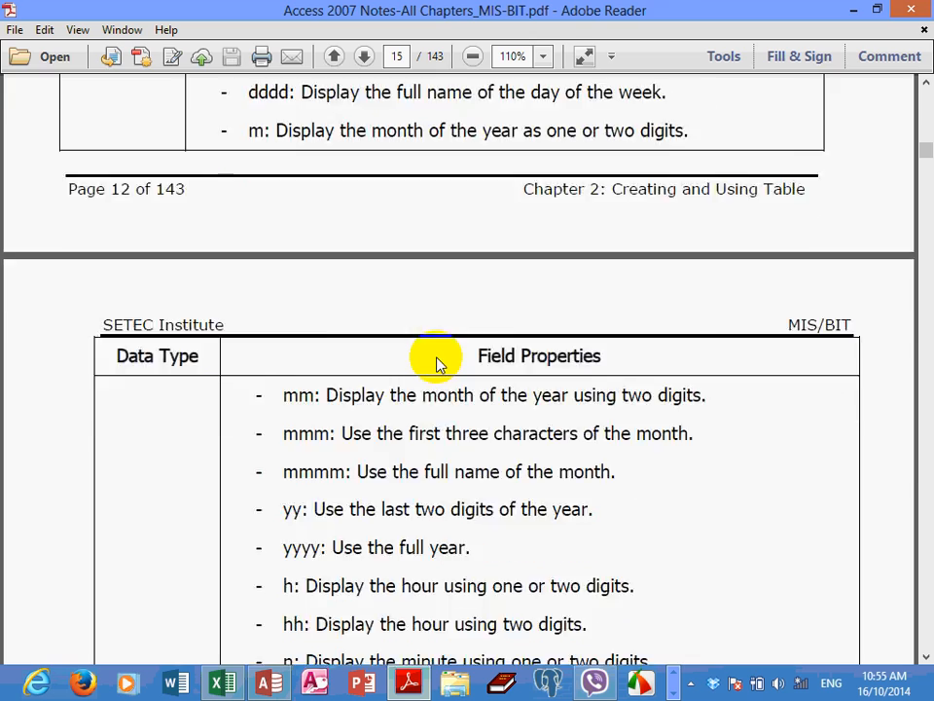
{"action": "scroll", "coordinate": [442, 399], "scroll_direction": "up", "scroll_amount": 18}
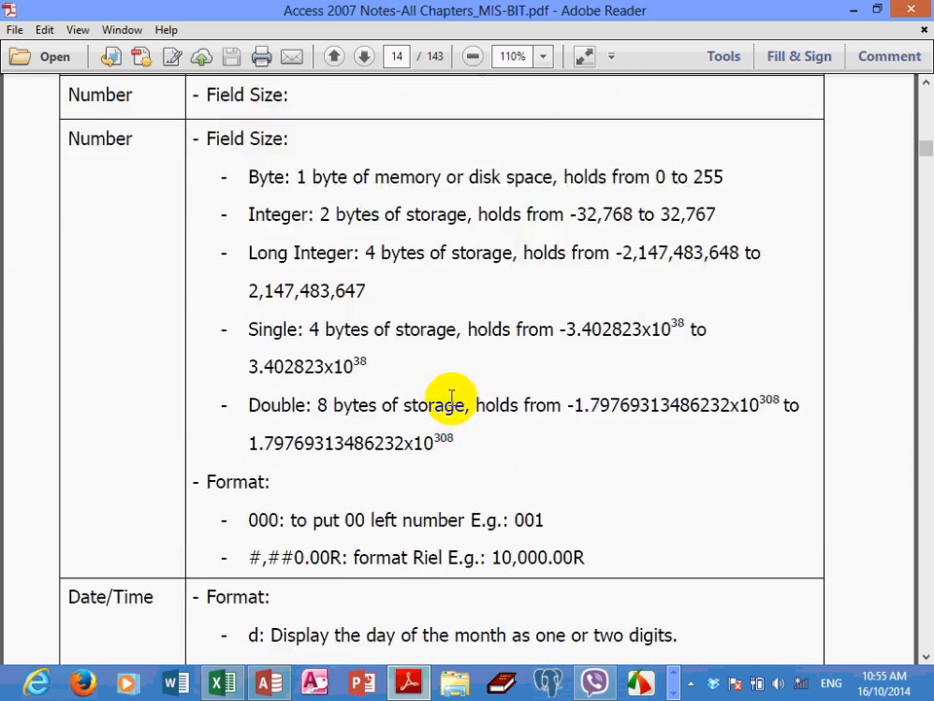
{"action": "scroll", "coordinate": [453, 404], "scroll_direction": "up", "scroll_amount": 5}
{"action": "scroll", "coordinate": [452, 399], "scroll_direction": "up", "scroll_amount": 14}
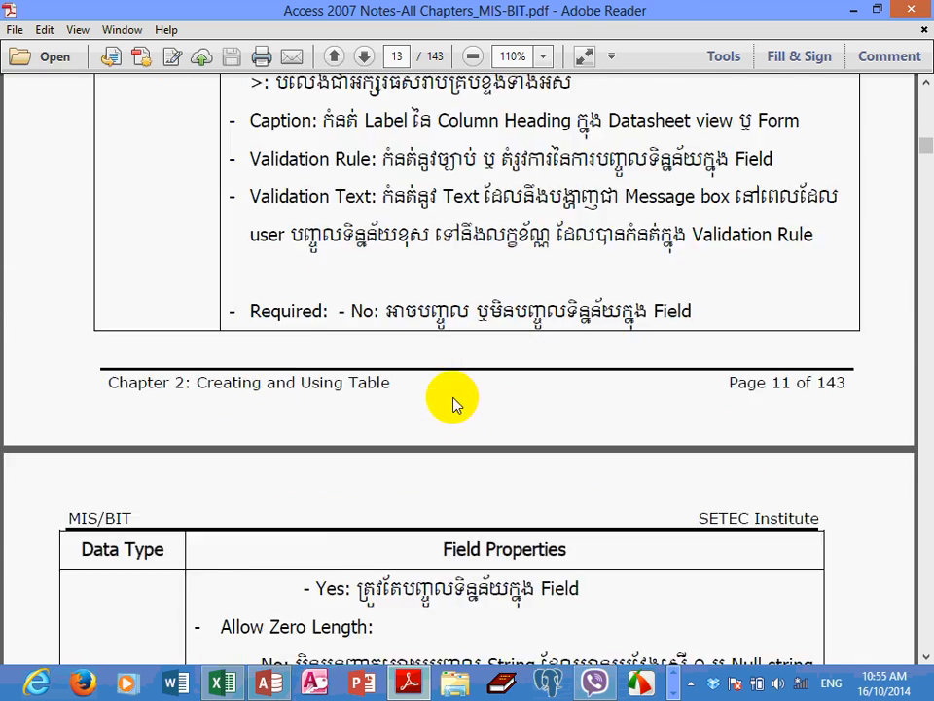
{"action": "scroll", "coordinate": [452, 397], "scroll_direction": "up", "scroll_amount": 3}
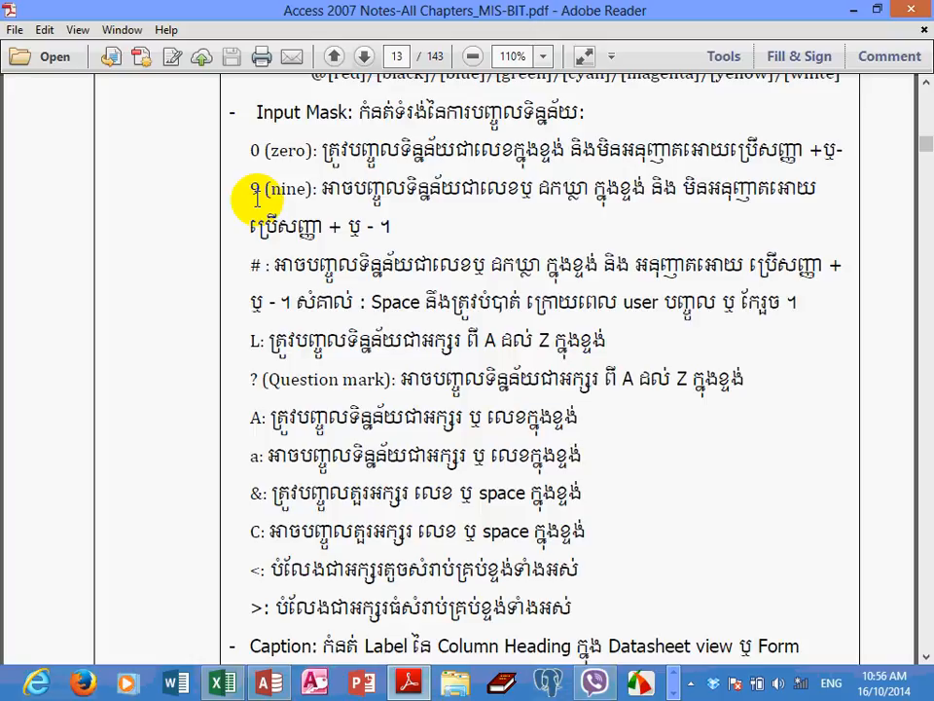
Examine the Input Mask descriptions for the 0, 9, #, L and ? characters in the notes
{"action": "left_click_drag", "start_coordinate": [339, 158], "coordinate": [377, 155]}
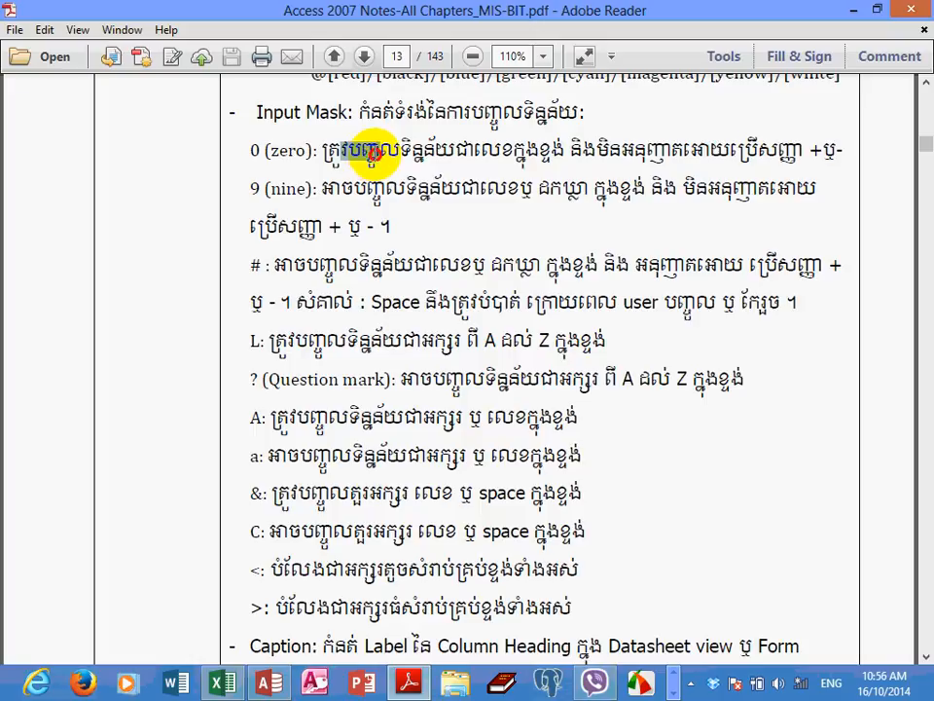
{"action": "left_click_drag", "start_coordinate": [341, 188], "coordinate": [379, 198]}
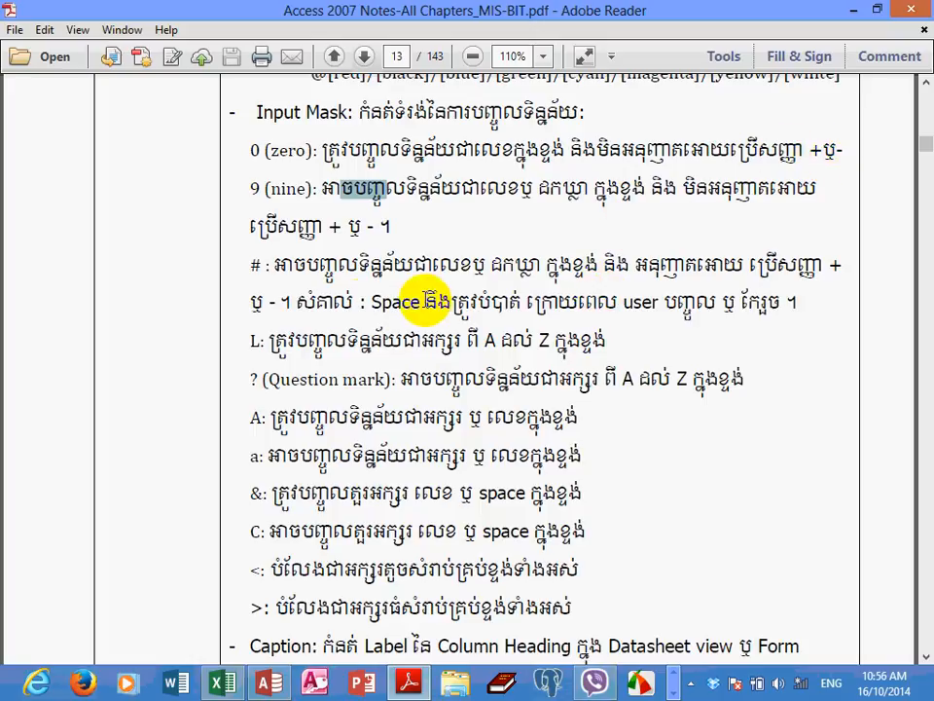
{"action": "left_click", "coordinate": [253, 264]}
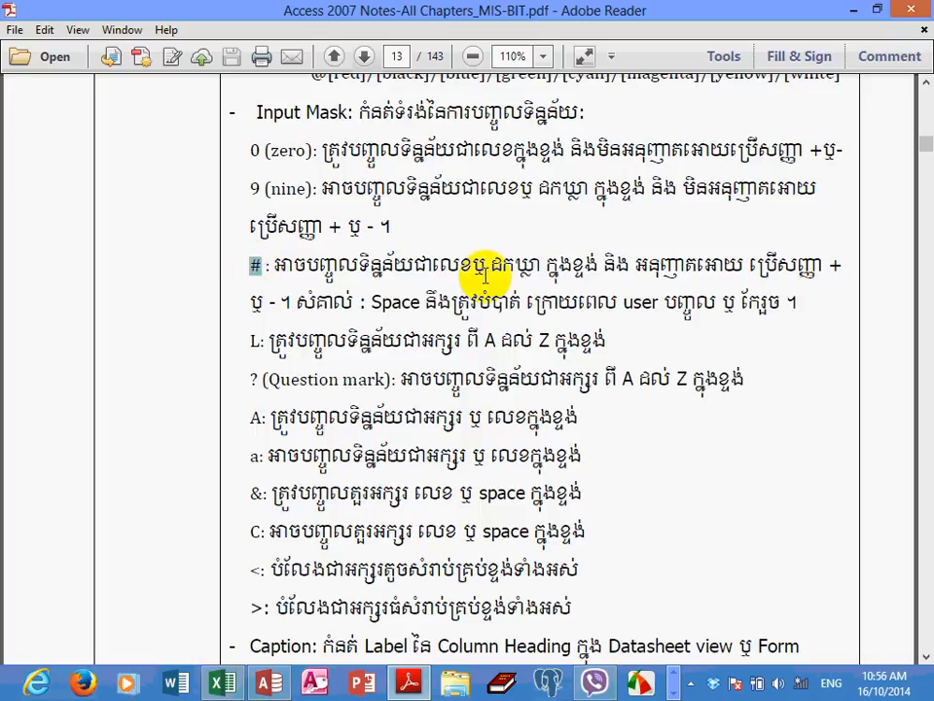
{"action": "scroll", "coordinate": [484, 275], "scroll_direction": "down", "scroll_amount": 1}
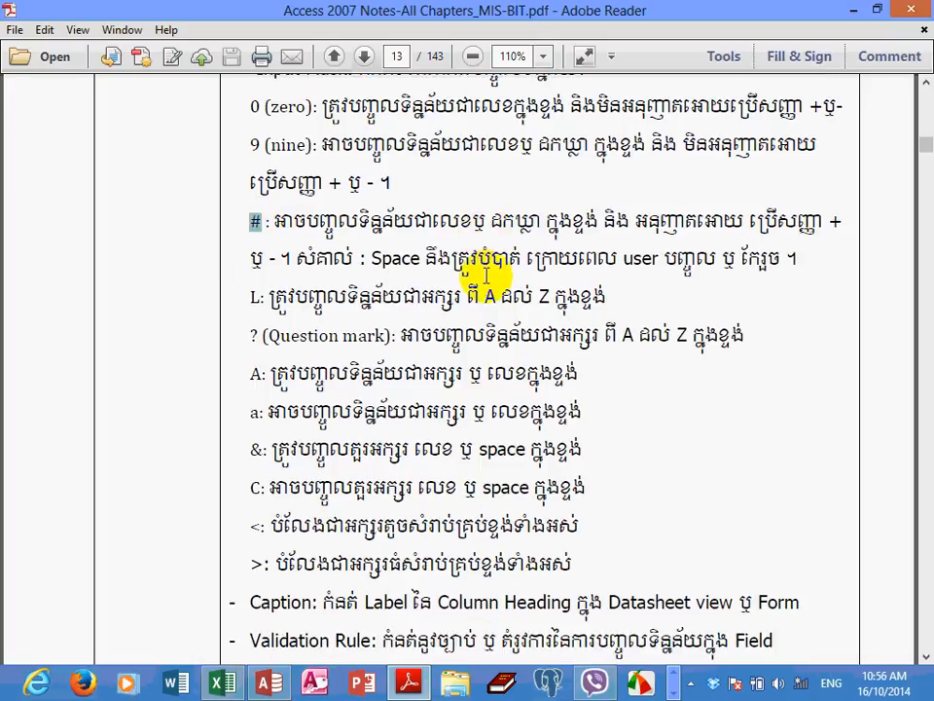
{"action": "scroll", "coordinate": [487, 275], "scroll_direction": "down", "scroll_amount": 1}
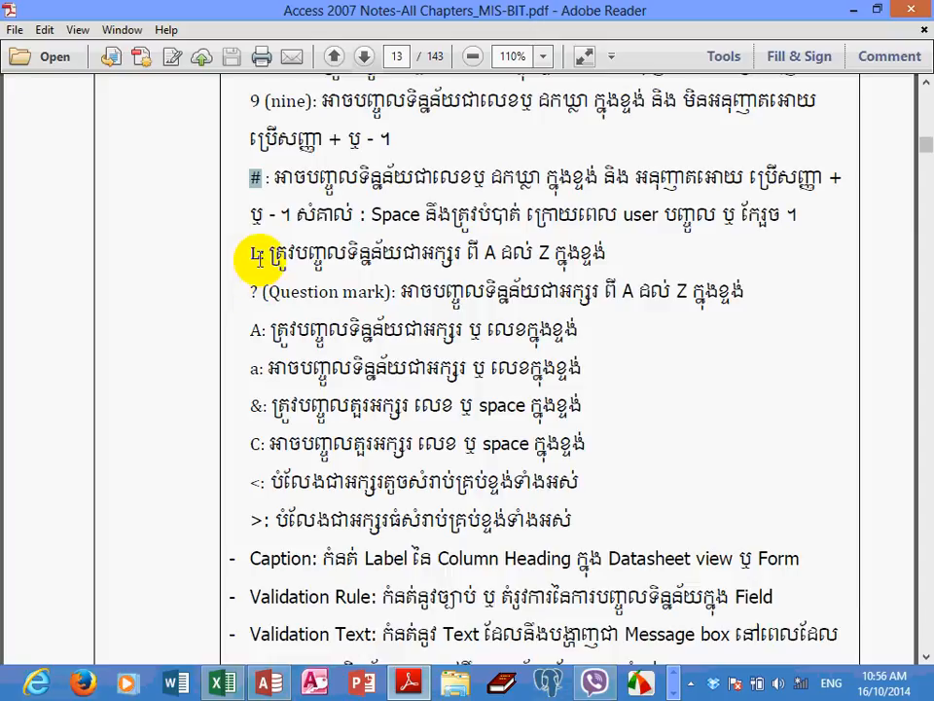
{"action": "left_click_drag", "start_coordinate": [259, 255], "coordinate": [243, 258]}
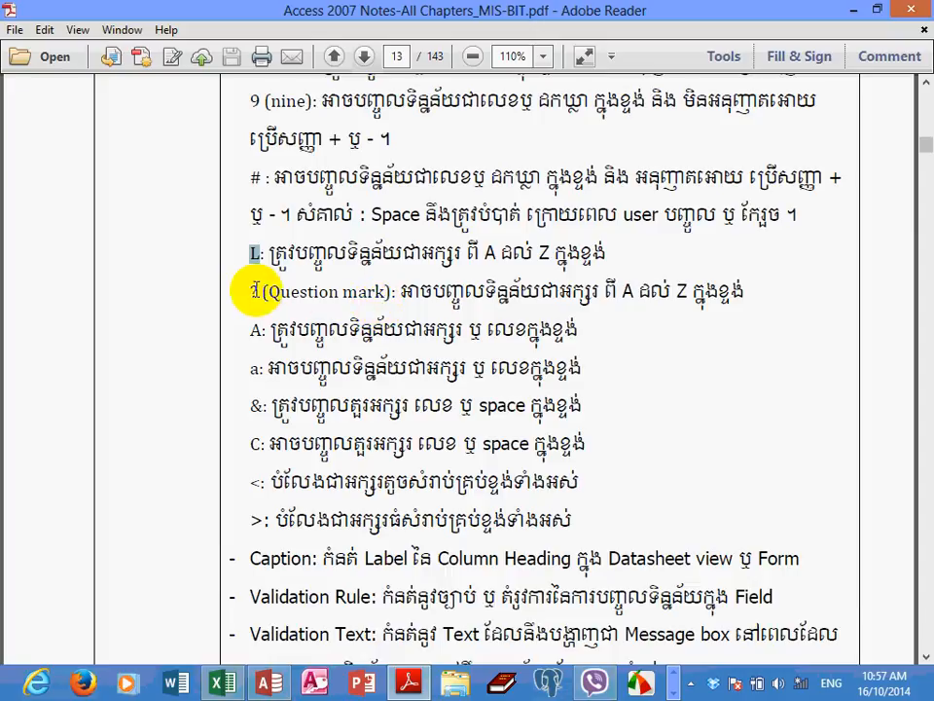
{"action": "double_click", "coordinate": [254, 291]}
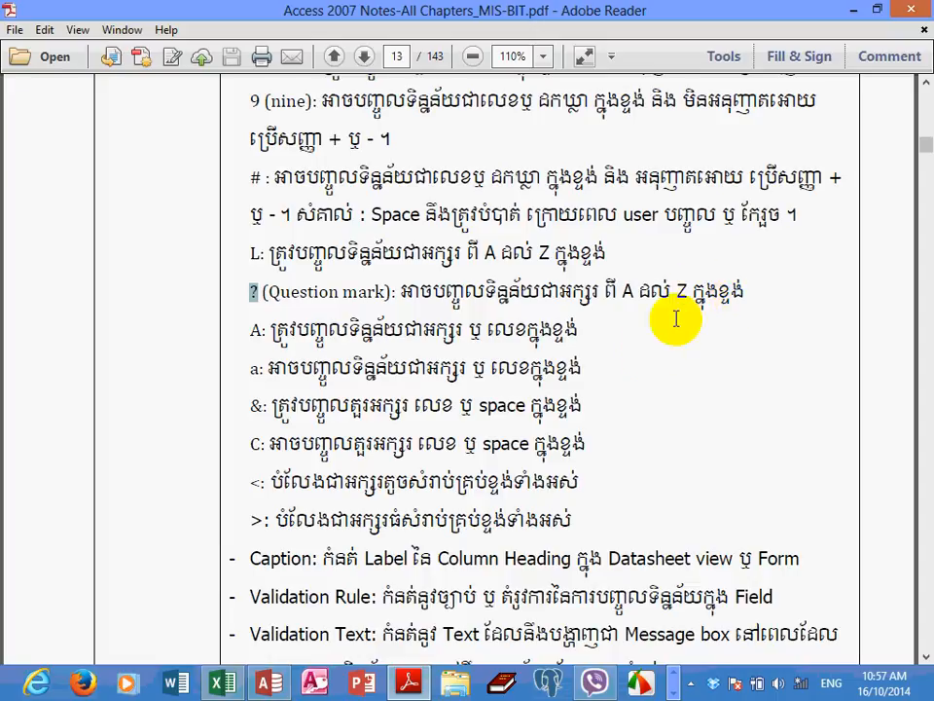
Examine the Input Mask descriptions for the A, a, &, C, < and > characters in the notes
{"action": "scroll", "coordinate": [668, 317], "scroll_direction": "down", "scroll_amount": 3}
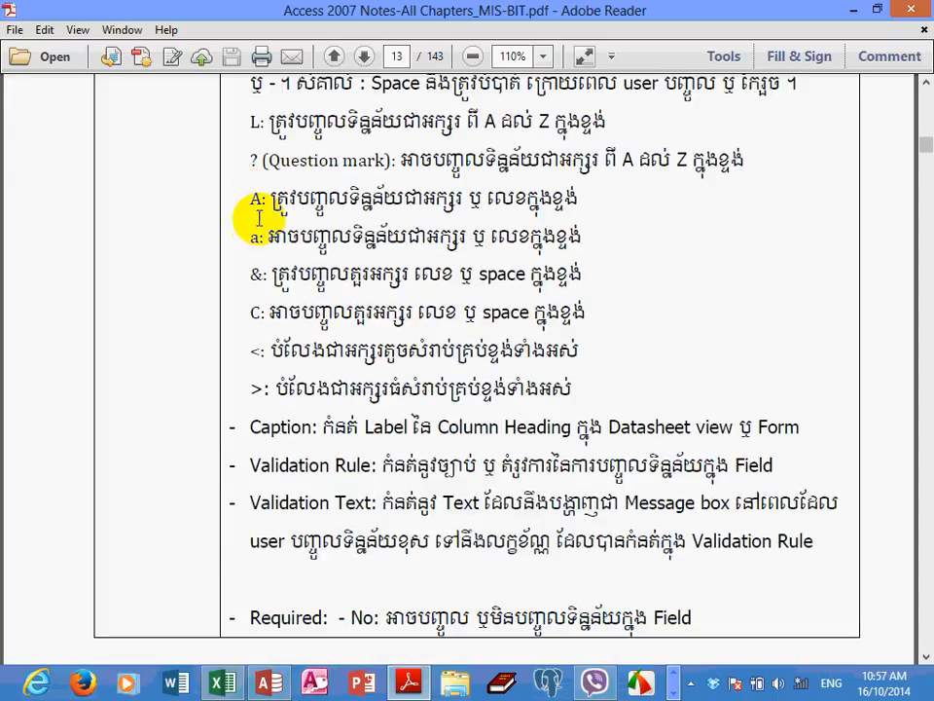
{"action": "left_click", "coordinate": [259, 236]}
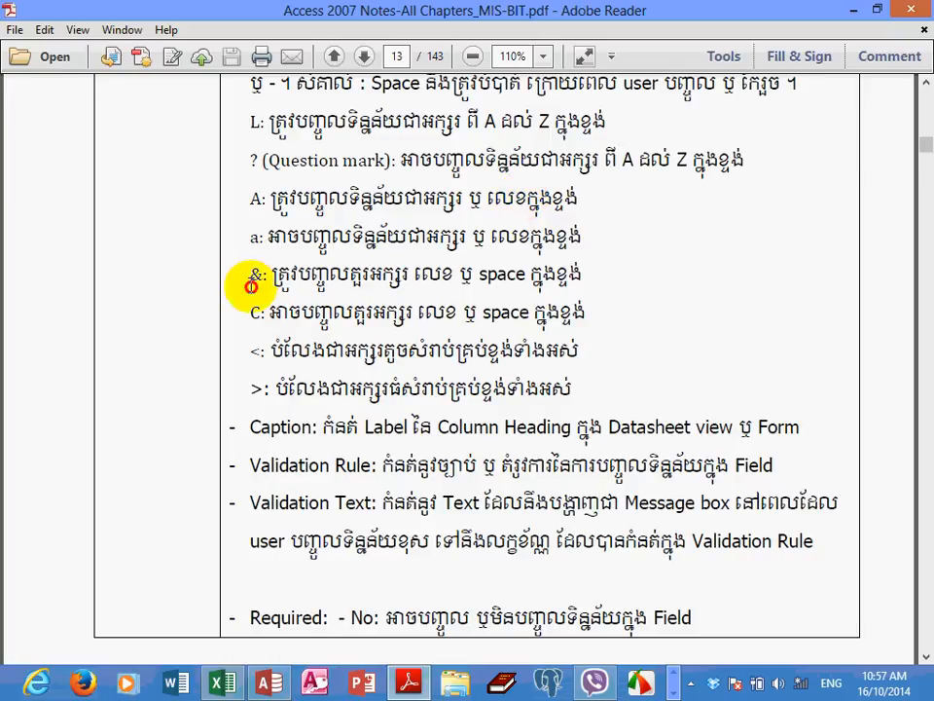
{"action": "left_click_drag", "start_coordinate": [246, 276], "coordinate": [598, 327]}
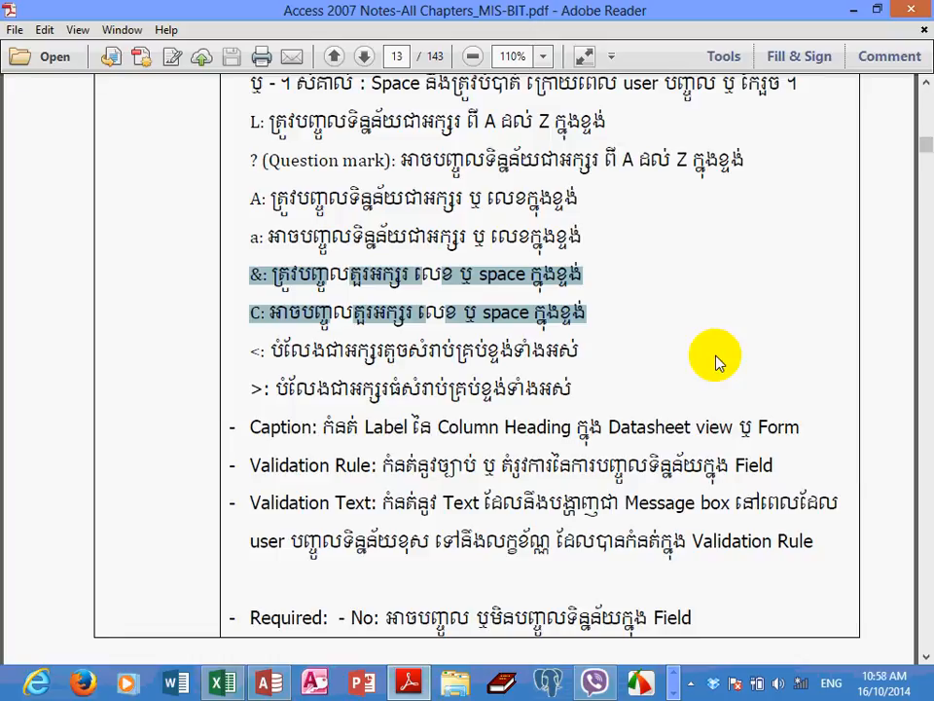
{"action": "left_click", "coordinate": [251, 356]}
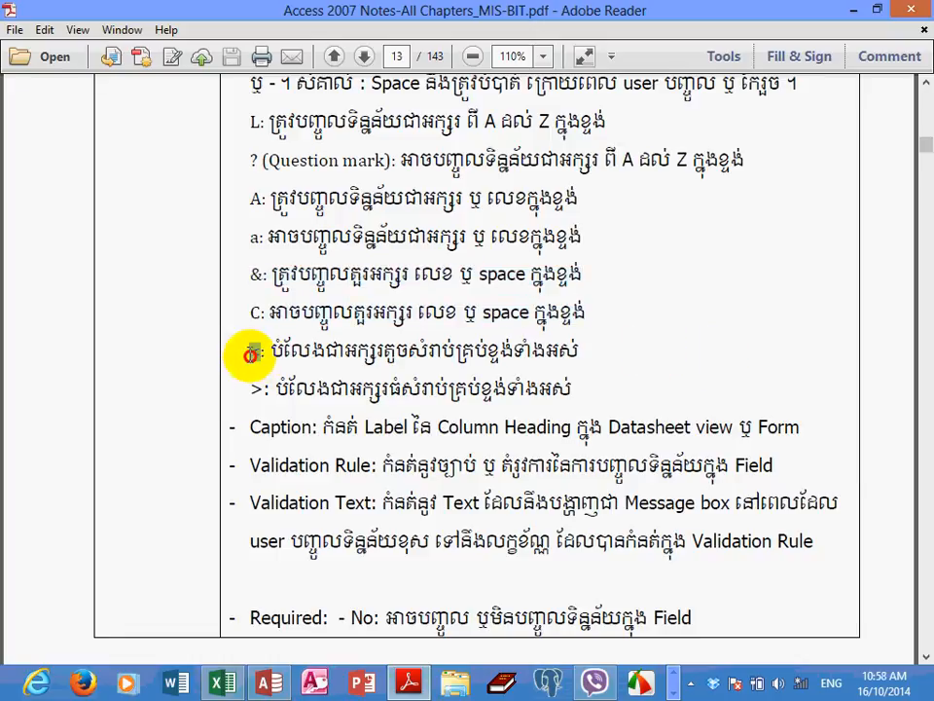
{"action": "double_click", "coordinate": [254, 382]}
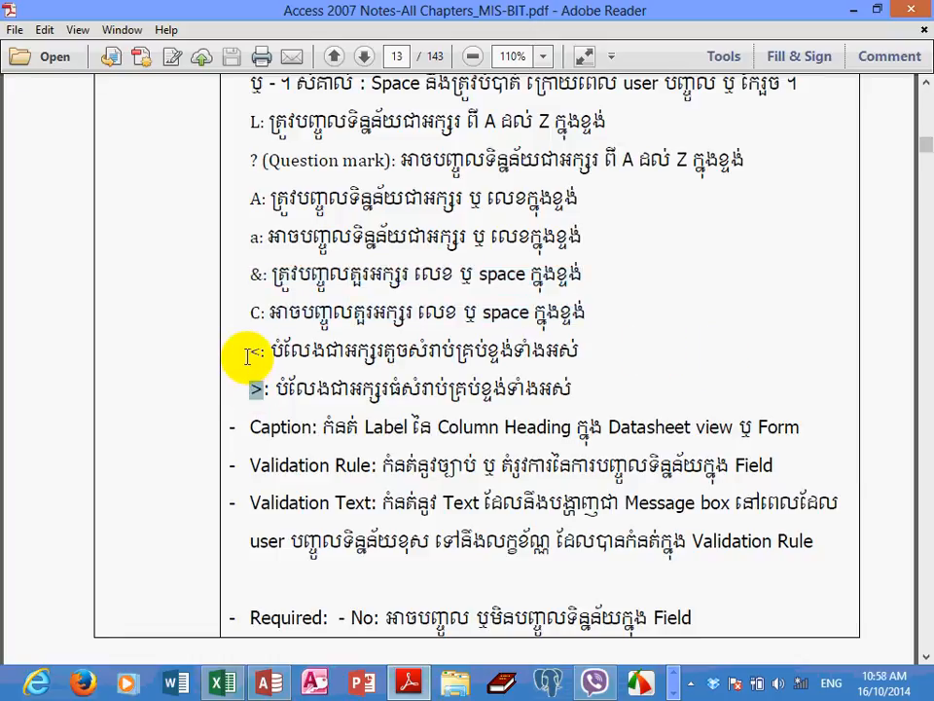
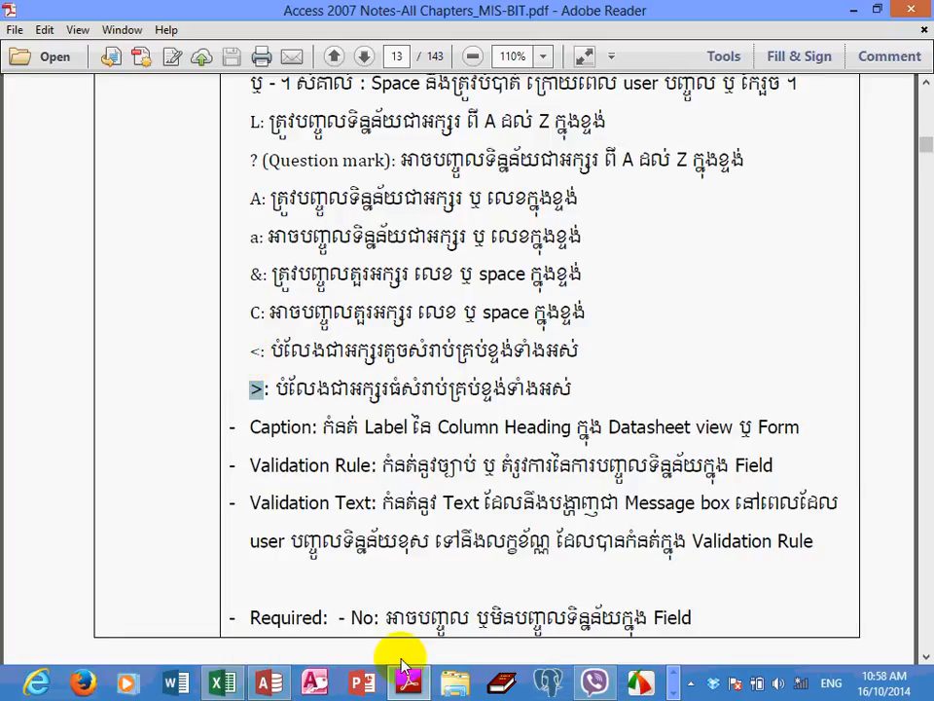
Switch back to the ProductDB database in Access and go to the Input Mask property of the ProdModel field
{"action": "left_click", "coordinate": [272, 685]}
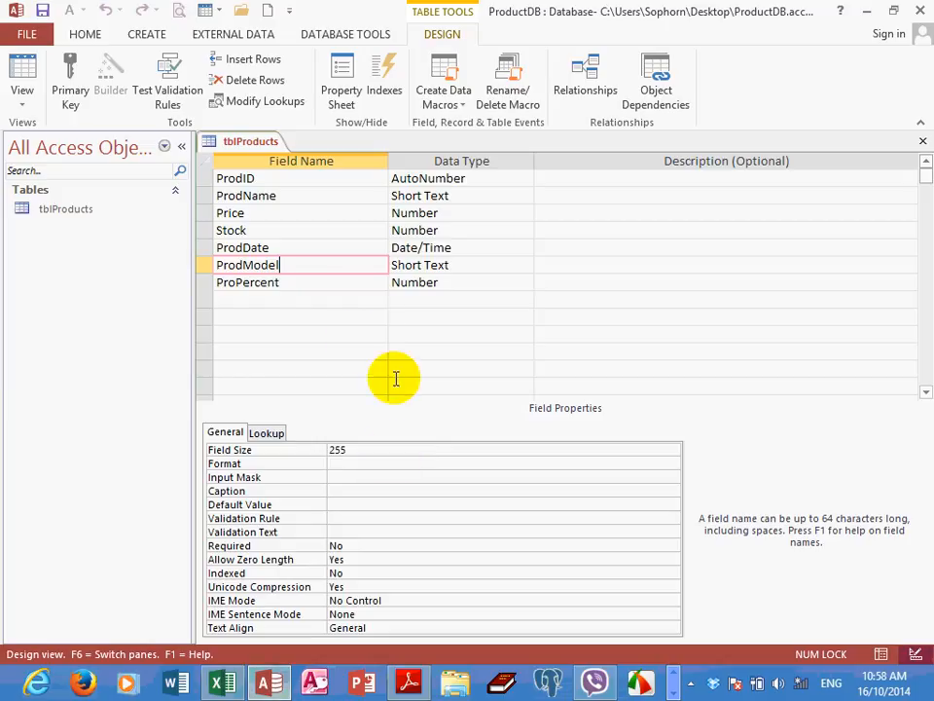
{"action": "left_click", "coordinate": [347, 475]}
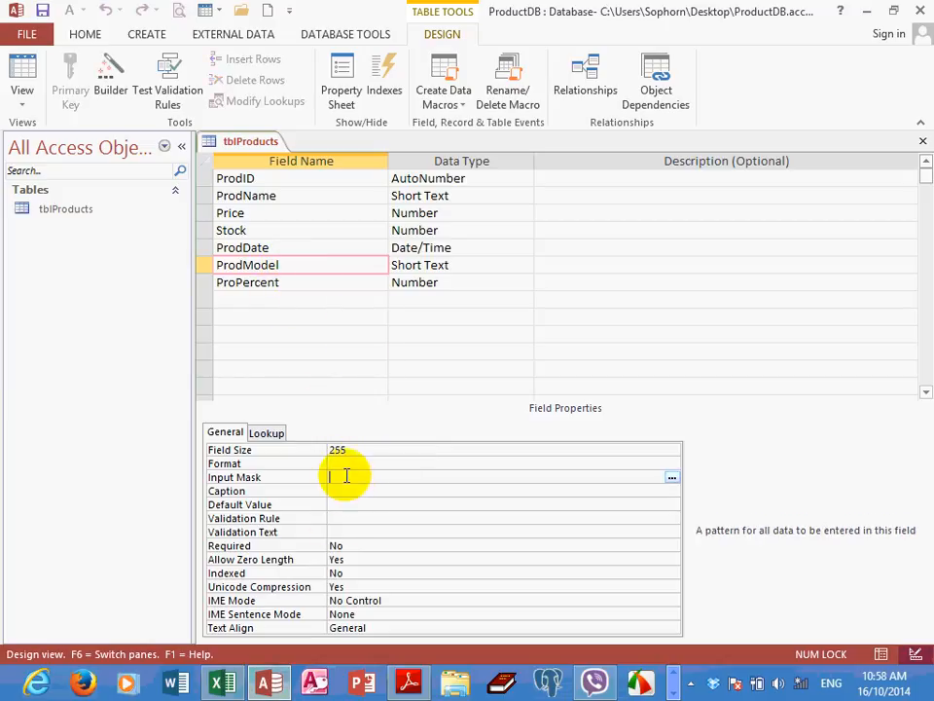
{"action": "right_click", "coordinate": [345, 476]}
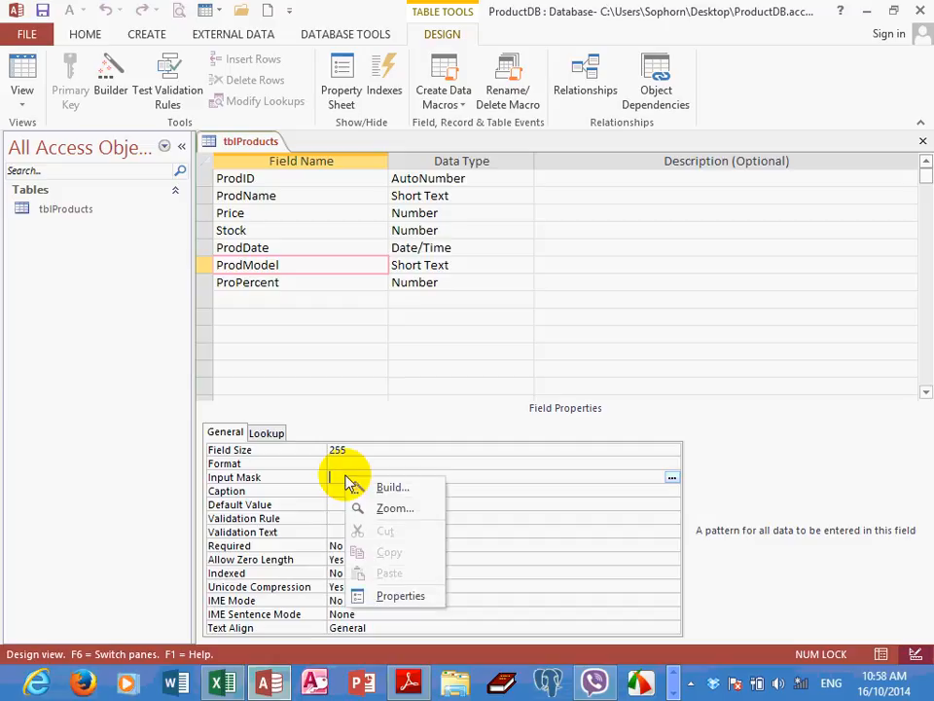
{"action": "left_click", "coordinate": [389, 507]}
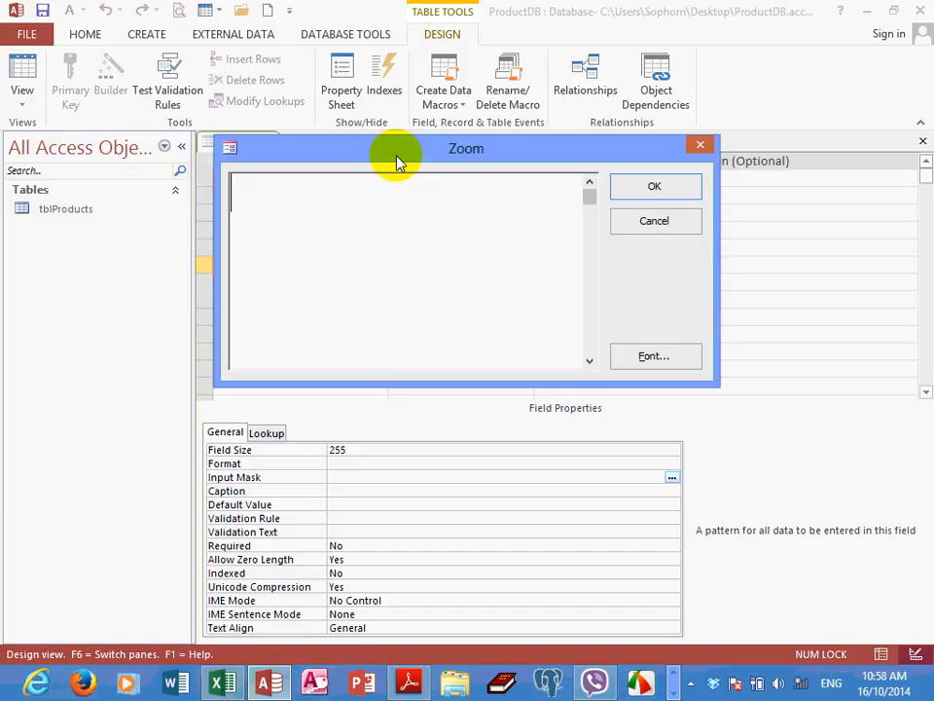
{"action": "type", "text": "0009999"}
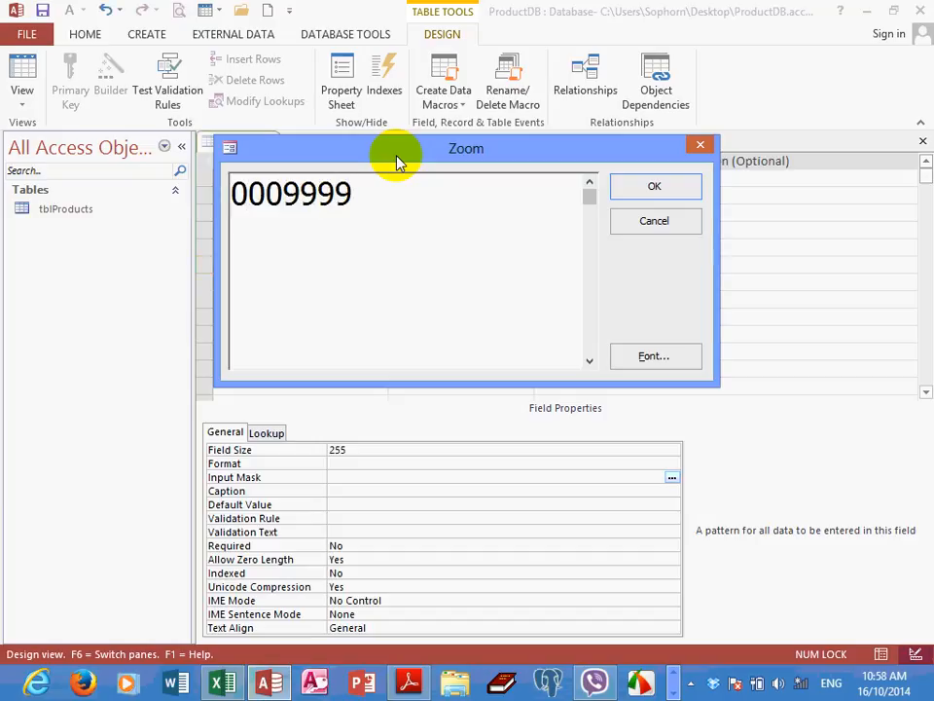
{"action": "type", "text": "LLL>"}
{"action": "key", "text": "Return"}
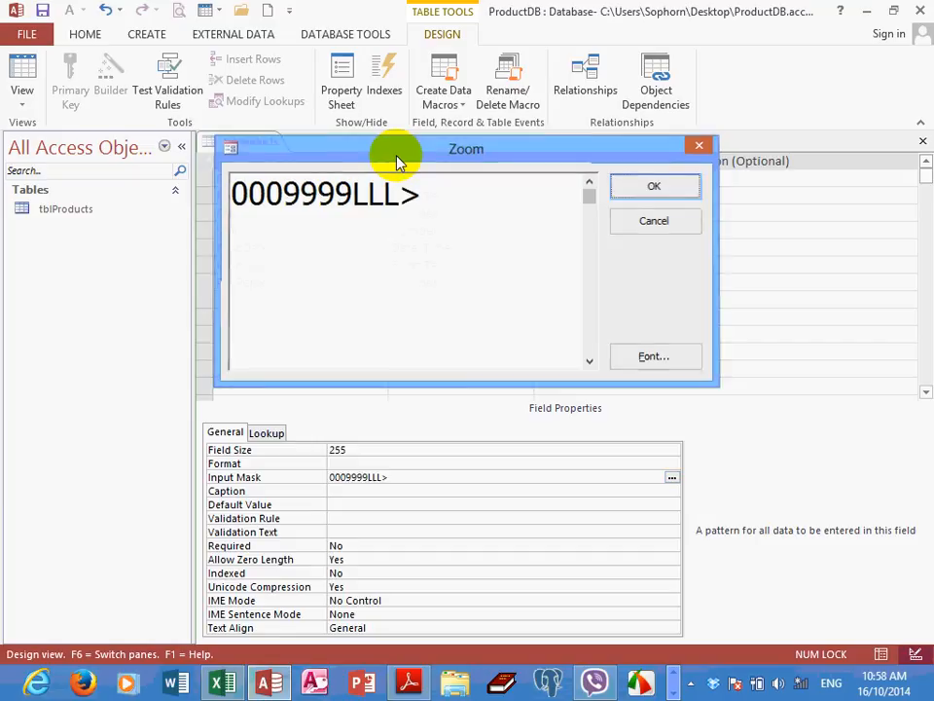
{"action": "type", "text": "a"}
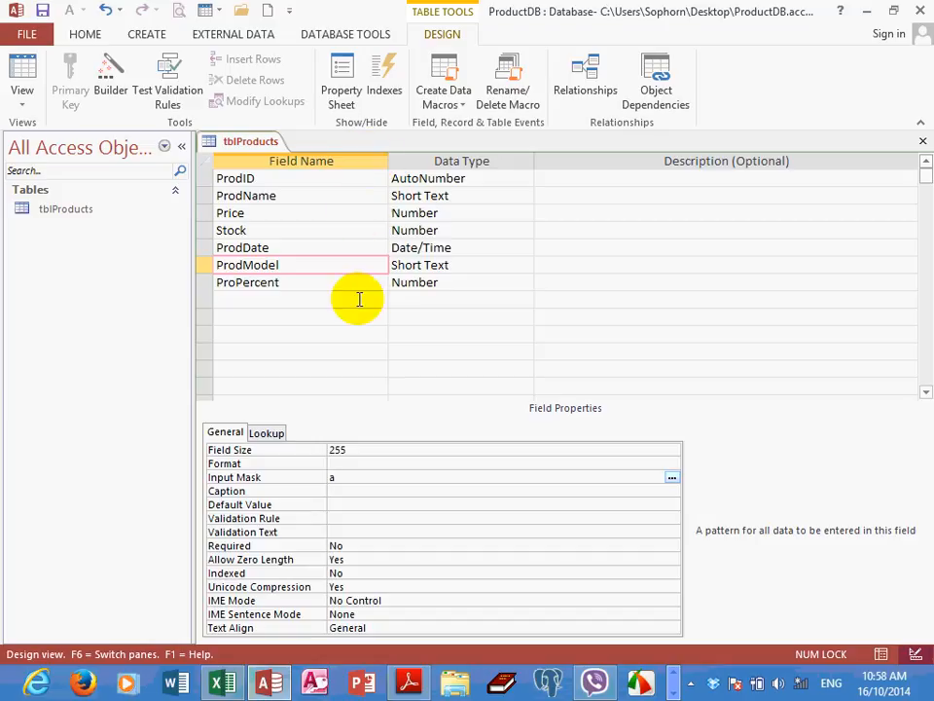
Open ProdModel's Input Mask in the Zoom box and enter the digit and letter placeholders 0009999LLL
{"action": "right_click", "coordinate": [359, 477]}
{"action": "left_click", "coordinate": [426, 512]}
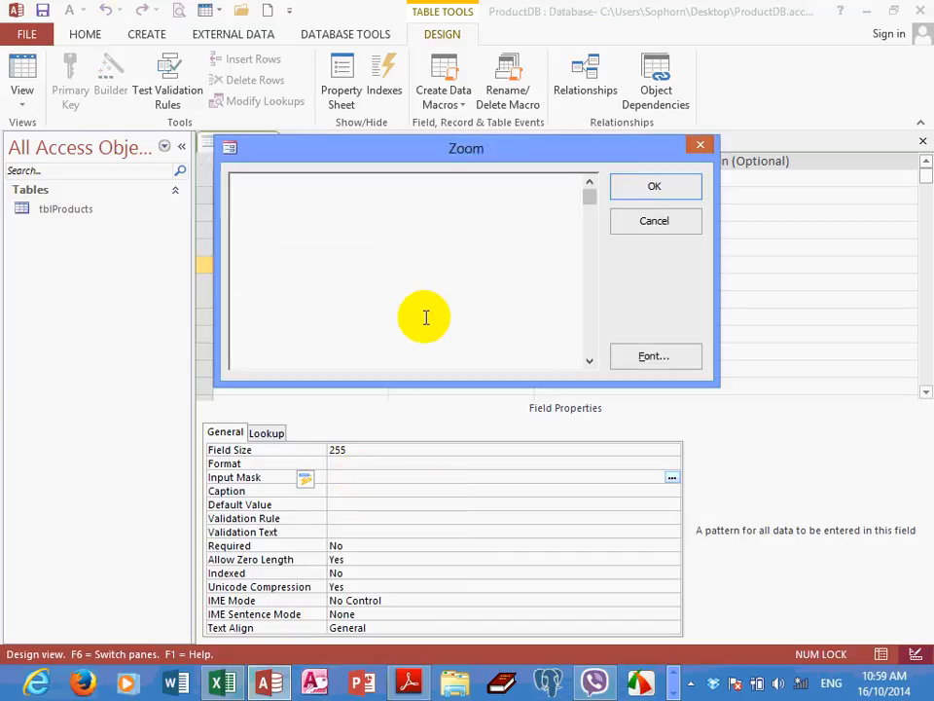
{"action": "type", "text": "0000"}
{"action": "key", "text": "BackSpace"}
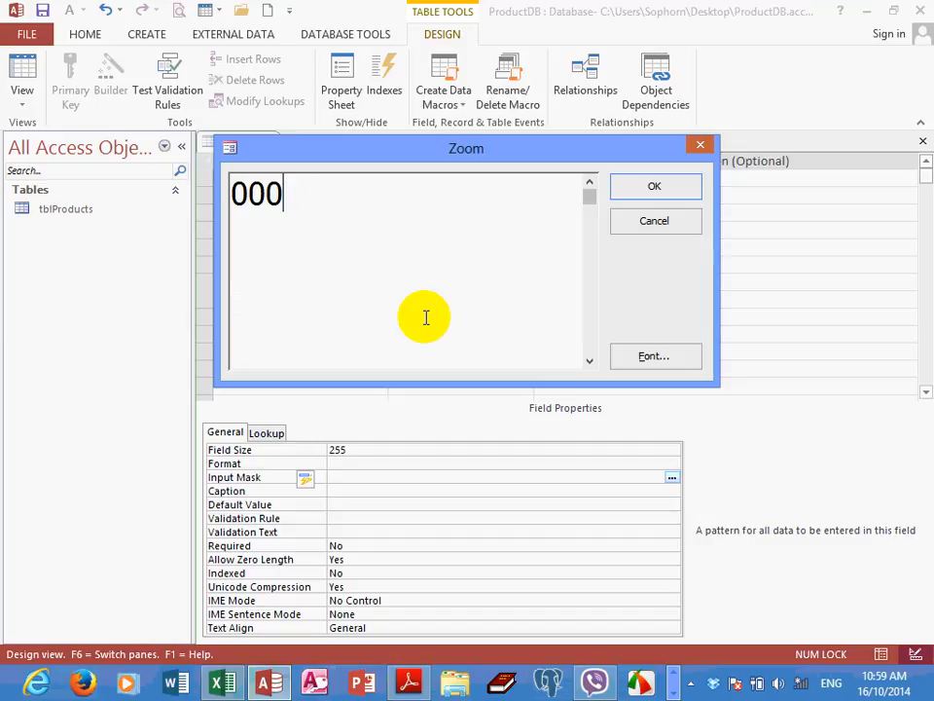
{"action": "type", "text": "9999"}
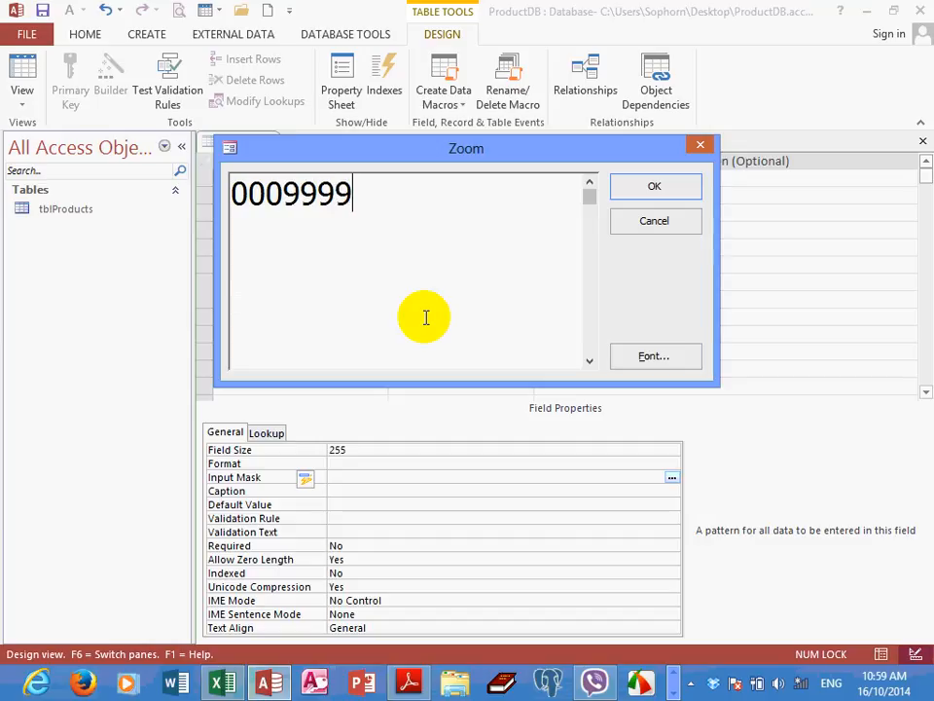
{"action": "type", "text": "LLL"}
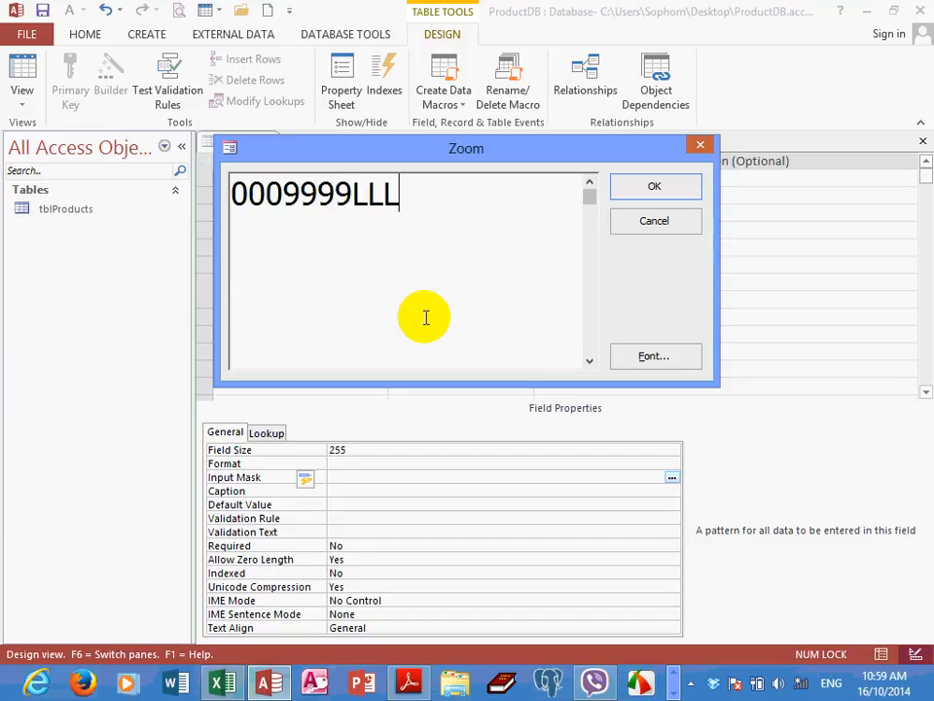
{"action": "type", "text": ">AA"}
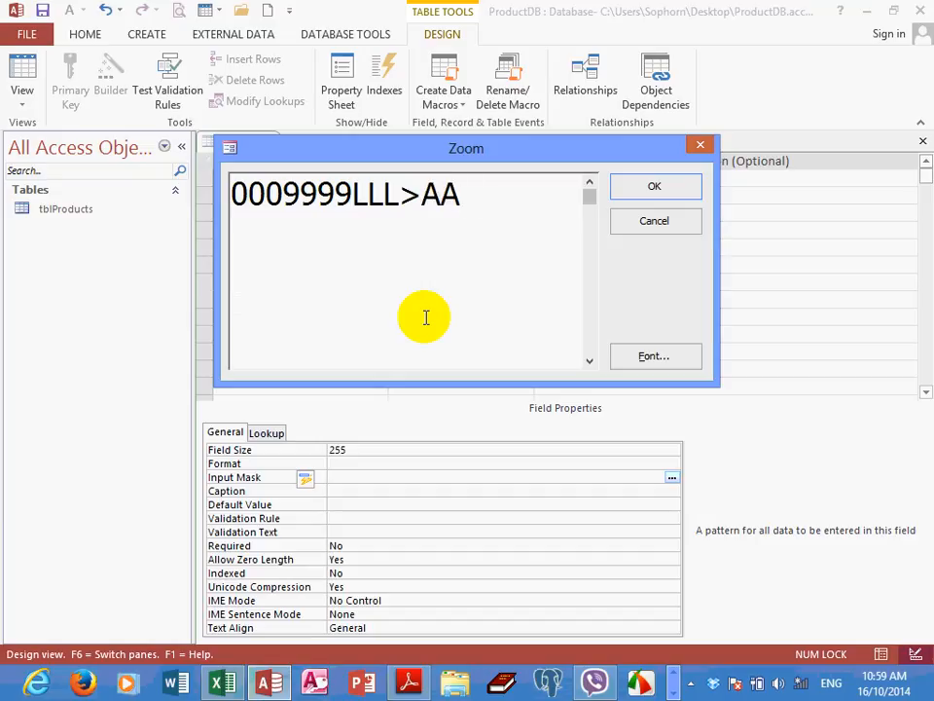
{"action": "type", "text": "aaCCC"}
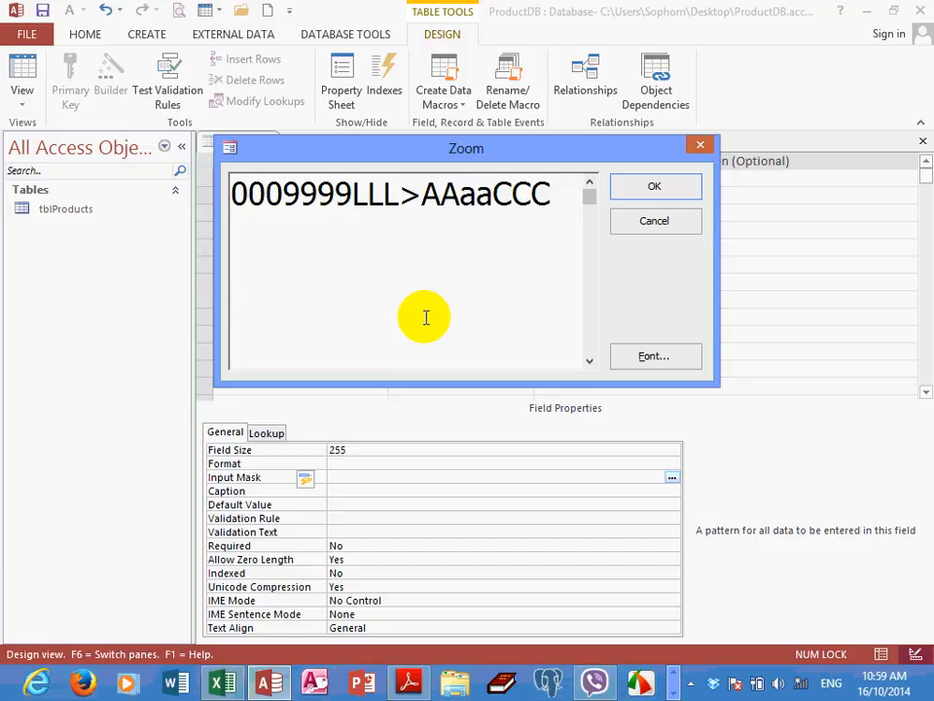
{"action": "type", "text": "<AAA"}
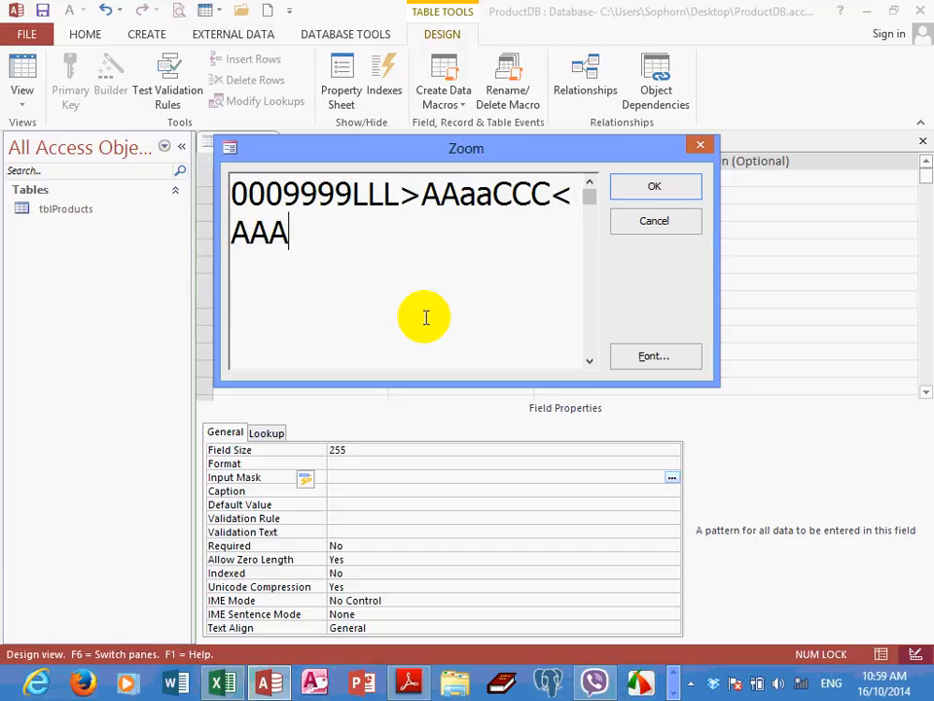
{"action": "type", "text": "CCC"}
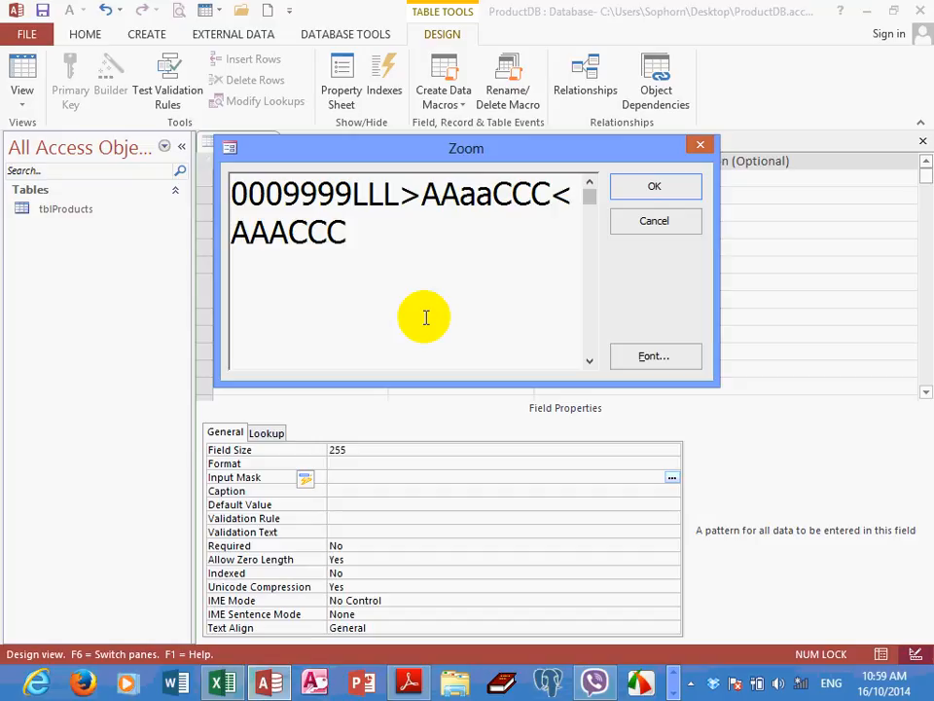
{"action": "type", "text": "aaa"}
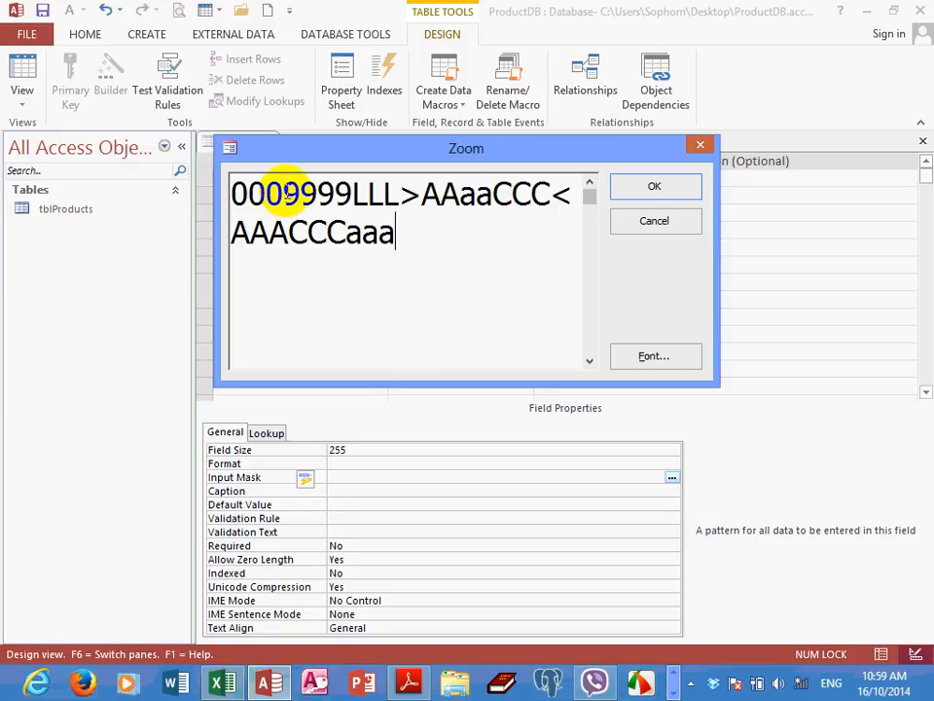
Examine the mask's digit, letter, uppercase and lowercase sections one after another
{"action": "left_click_drag", "start_coordinate": [300, 193], "coordinate": [237, 194]}
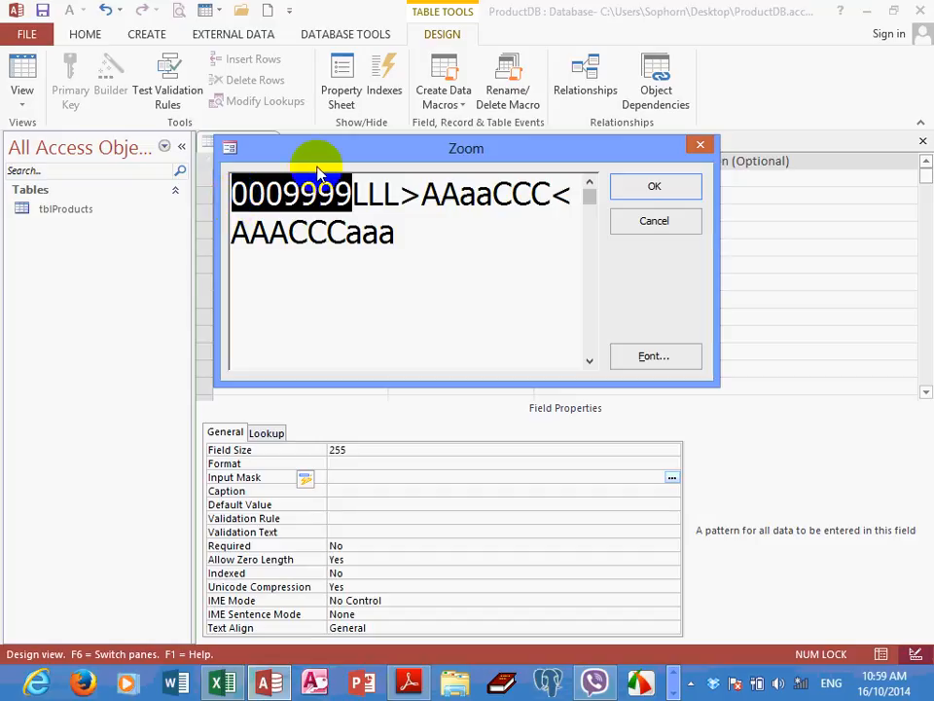
{"action": "left_click", "coordinate": [362, 192]}
{"action": "left_click_drag", "start_coordinate": [355, 192], "coordinate": [407, 195]}
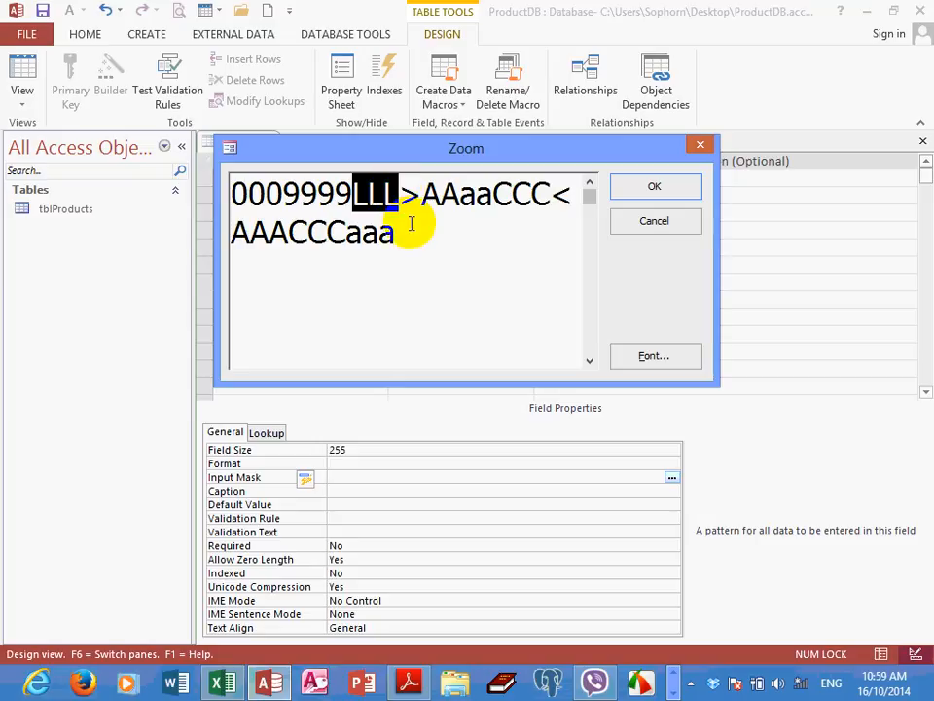
{"action": "left_click_drag", "start_coordinate": [400, 193], "coordinate": [552, 195]}
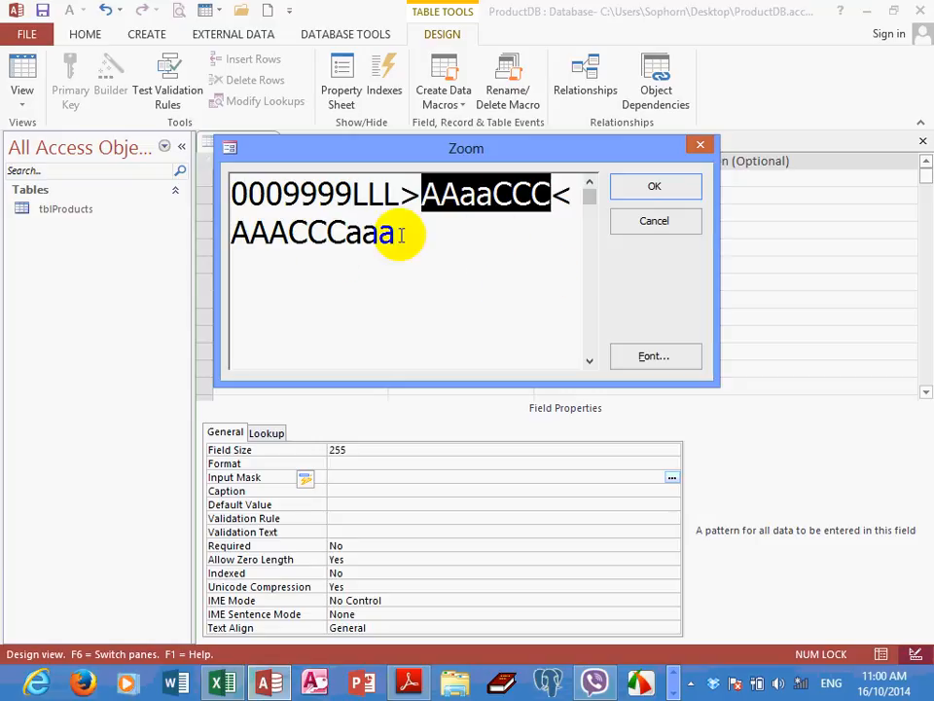
{"action": "left_click_drag", "start_coordinate": [396, 235], "coordinate": [225, 236]}
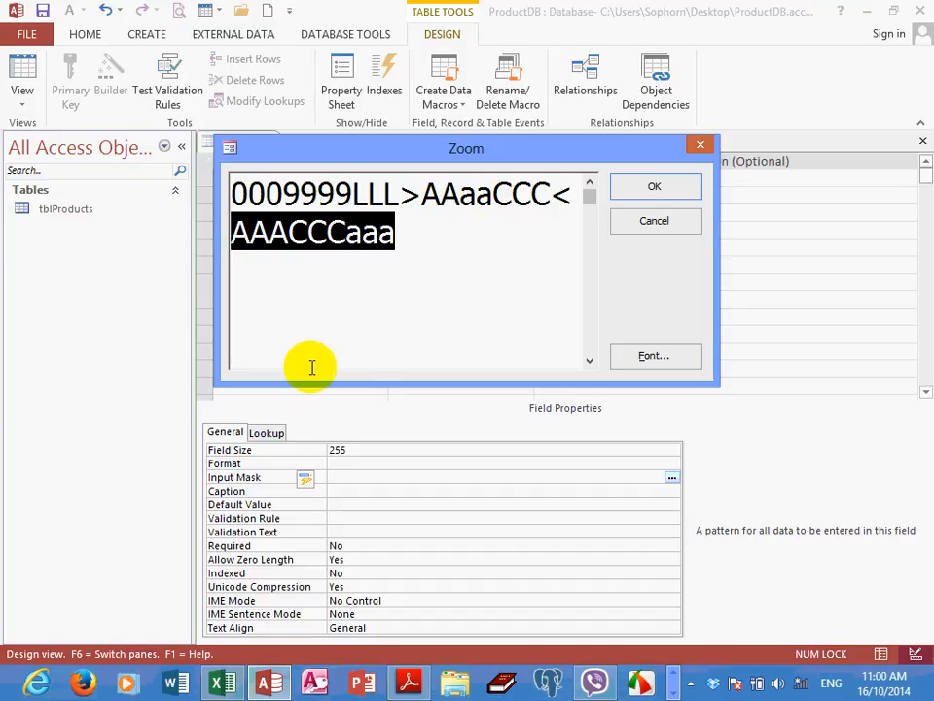
{"action": "left_click", "coordinate": [440, 232]}
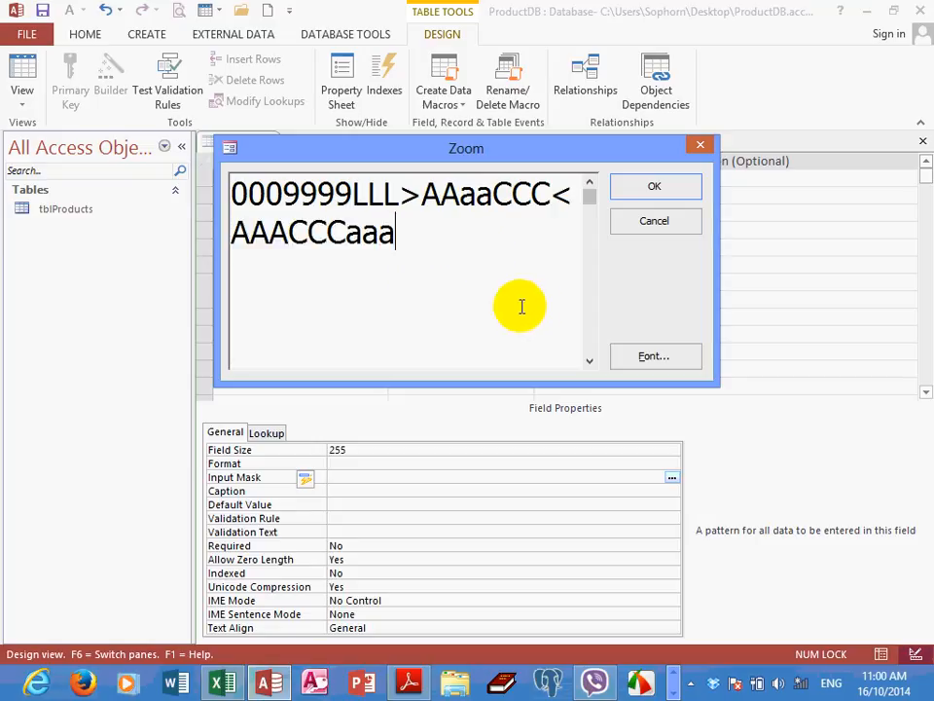
Accept the input mask, save tblProducts and show the table in Datasheet View
{"action": "left_click", "coordinate": [650, 186]}
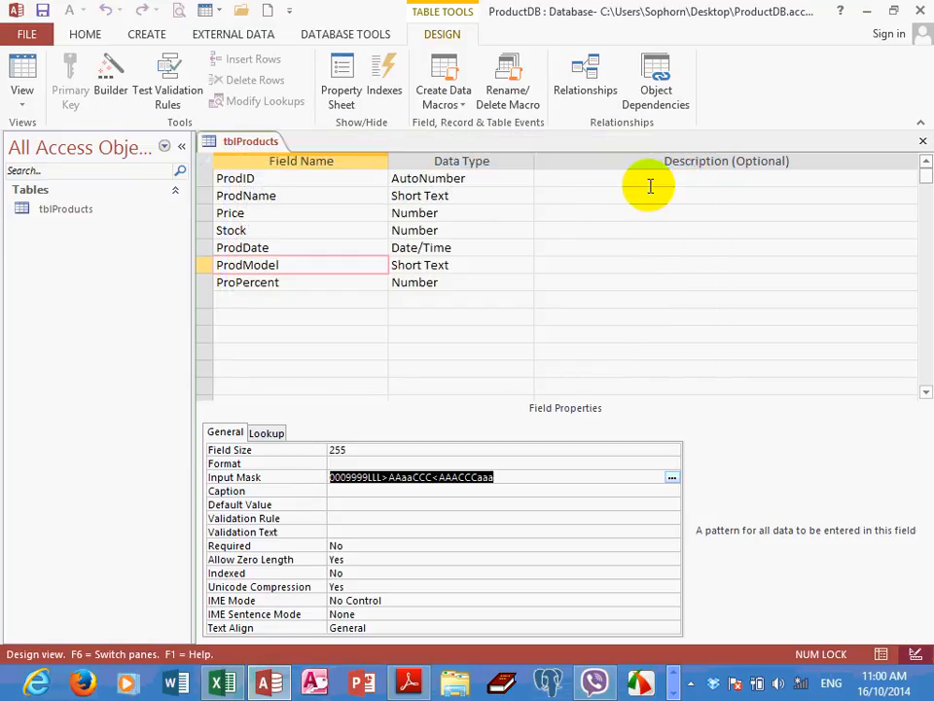
{"action": "left_click", "coordinate": [41, 10]}
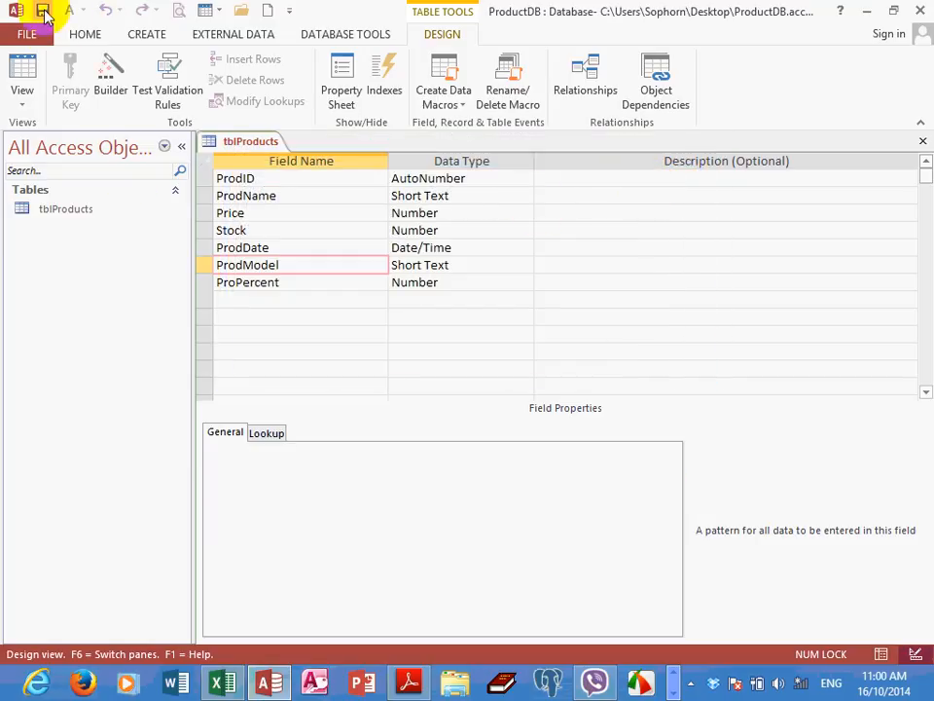
{"action": "left_click", "coordinate": [24, 107]}
{"action": "left_click", "coordinate": [72, 141]}
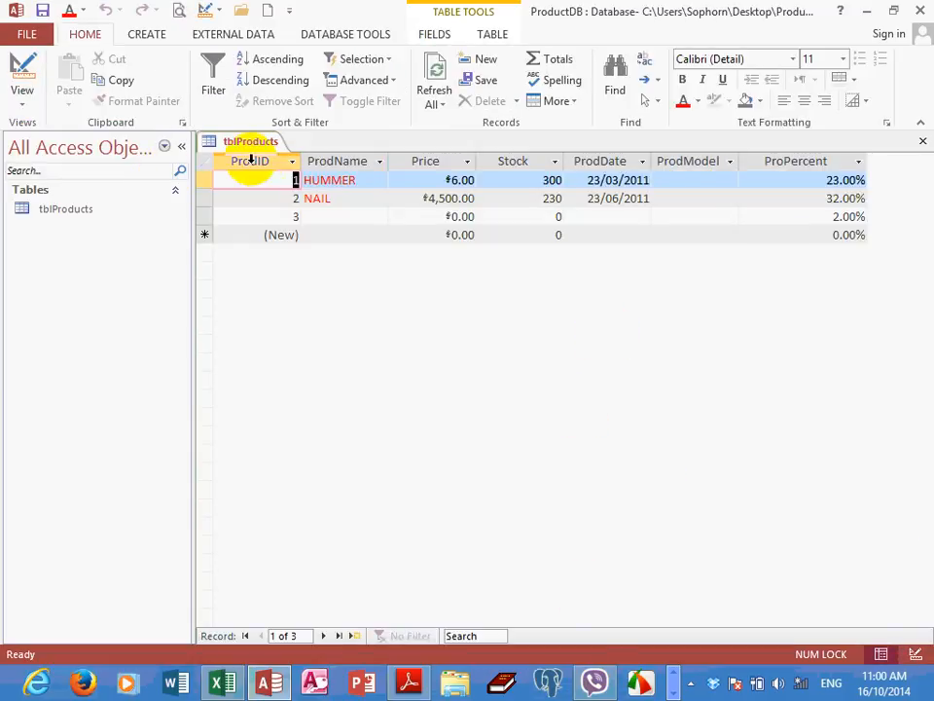
Collapse the navigation pane and widen the ProdModel column so the whole mask fits
{"action": "left_click", "coordinate": [182, 147]}
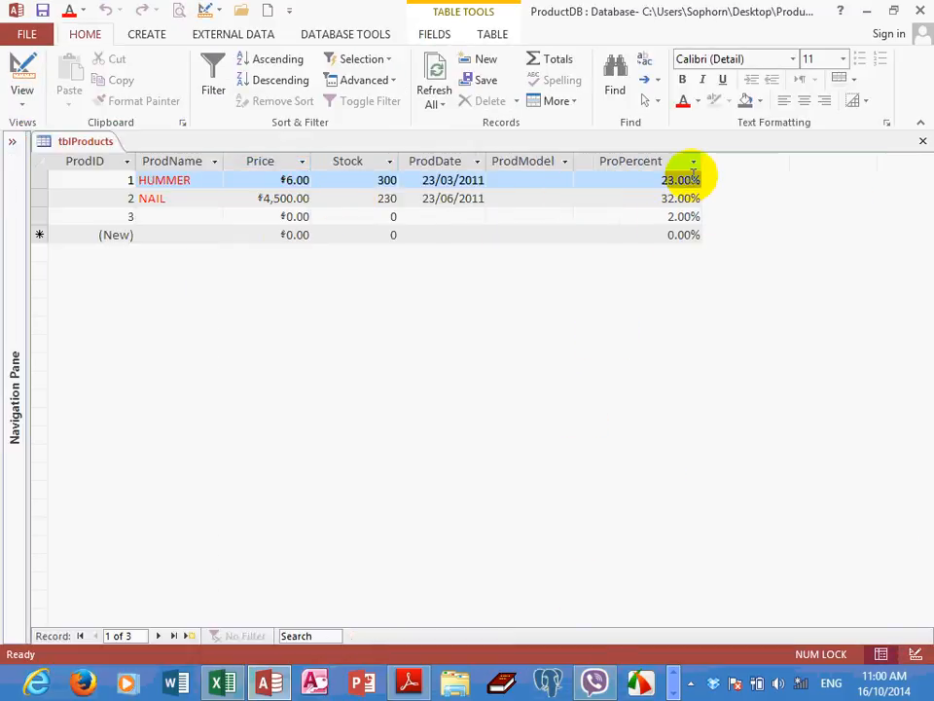
{"action": "left_click", "coordinate": [506, 181]}
{"action": "left_click_drag", "start_coordinate": [574, 162], "coordinate": [757, 169]}
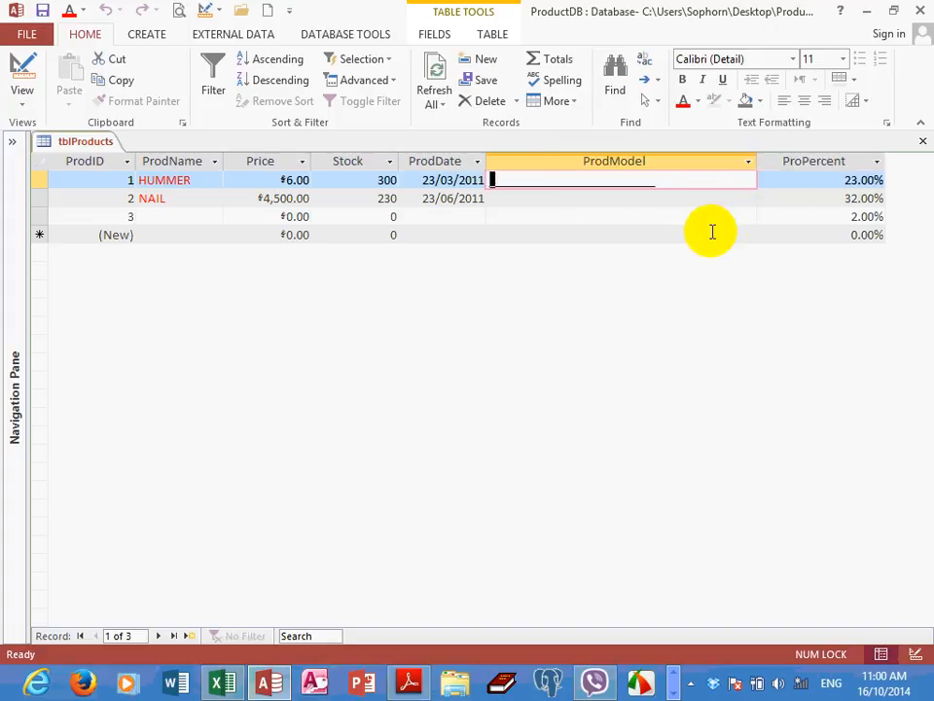
Enter 1212321sdfSDDDDSFsdfsffsfs as the ProdModel value of the HUMMER record
{"action": "type", "text": "1212321"}
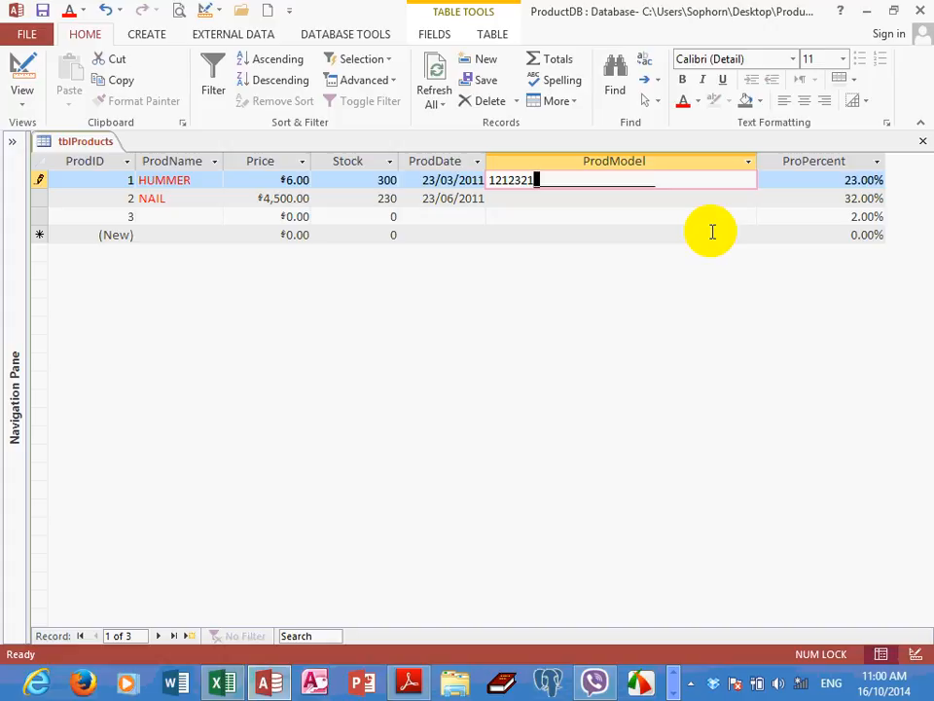
{"action": "type", "text": "sdfSDDDDDDDdddddd"}
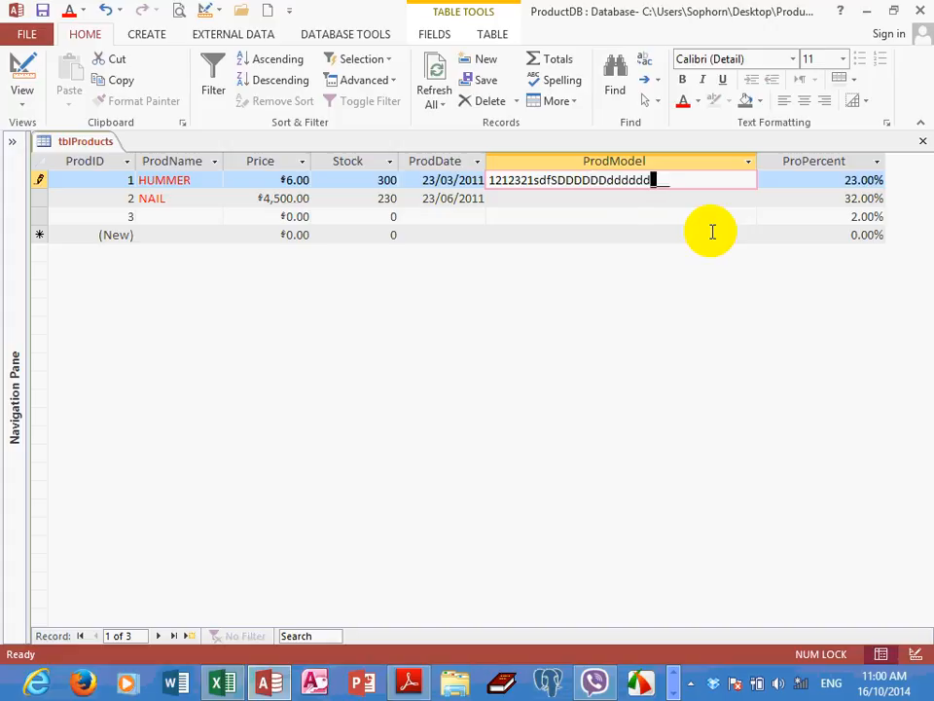
{"action": "key", "text": "BackSpace"}
{"action": "key", "text": "BackSpace"}
{"action": "key", "text": "BackSpace"}
{"action": "key", "text": "BackSpace"}
{"action": "key", "text": "BackSpace"}
{"action": "key", "text": "BackSpace"}
{"action": "key", "text": "BackSpace"}
{"action": "key", "text": "BackSpace"}
{"action": "key", "text": "BackSpace"}
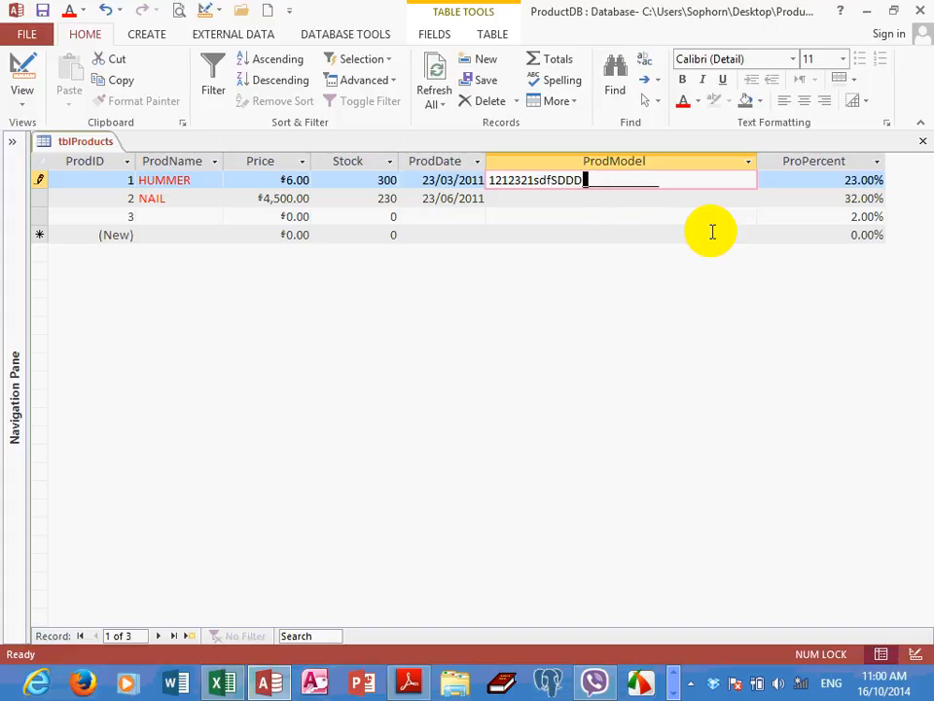
{"action": "type", "text": "SFsdfsffsfs"}
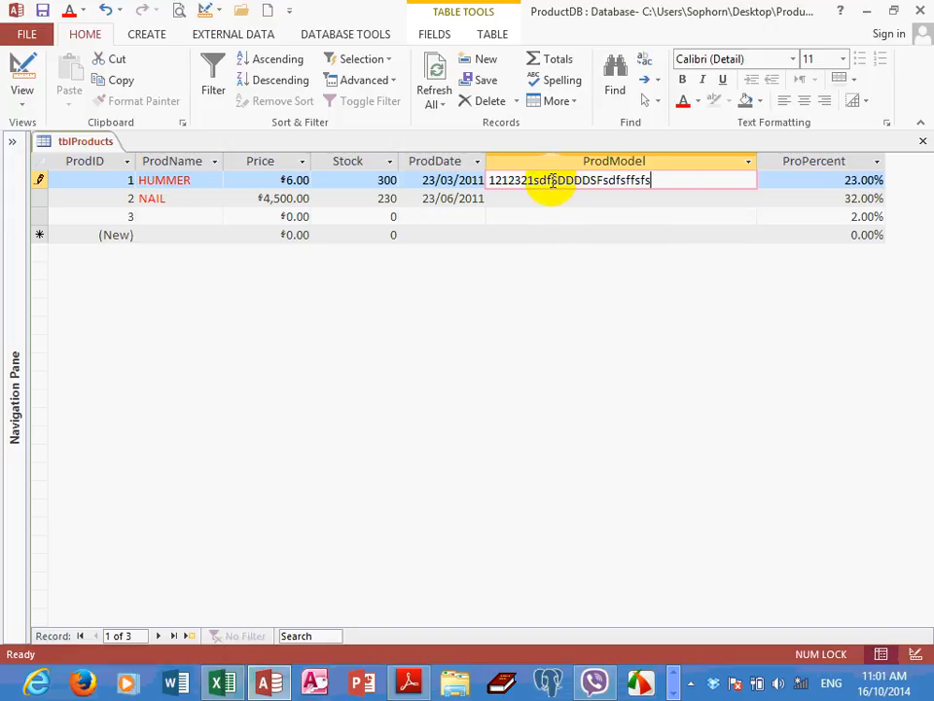
Replace the lowercase ending of HUMMER's ProdModel with ggfghffgf and move to the start of NAIL's ProdModel
{"action": "left_click_drag", "start_coordinate": [552, 182], "coordinate": [606, 183]}
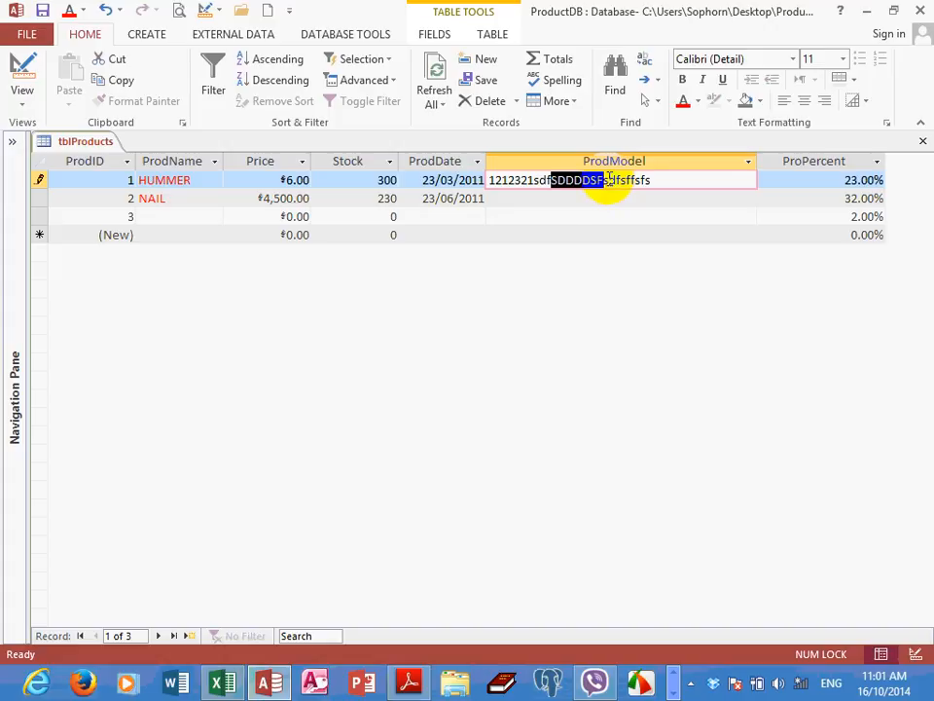
{"action": "left_click_drag", "start_coordinate": [604, 180], "coordinate": [676, 184]}
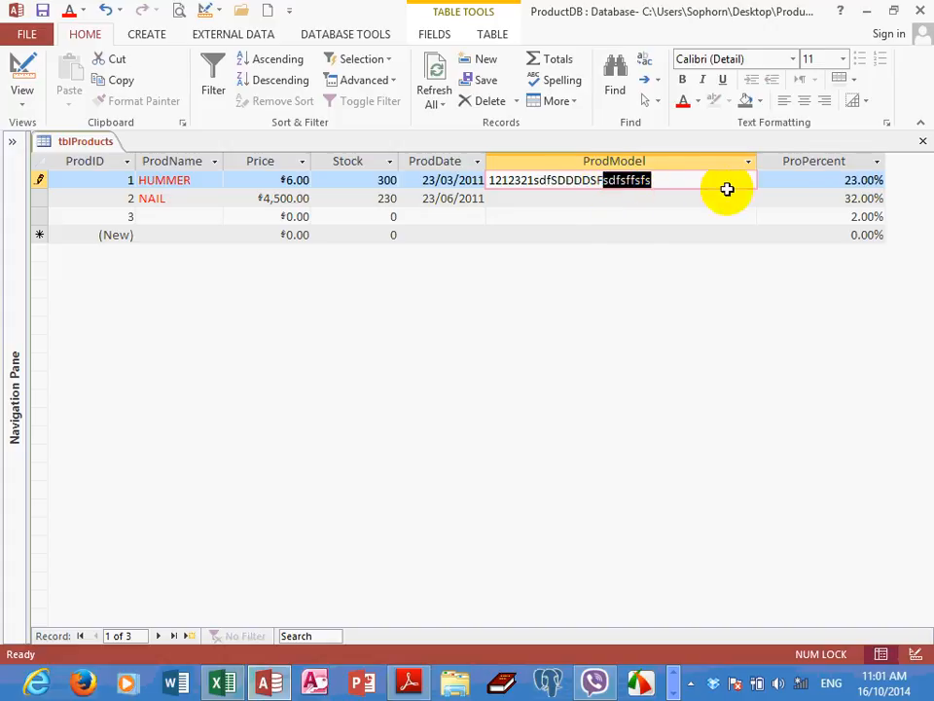
{"action": "type", "text": "ggfghffgf"}
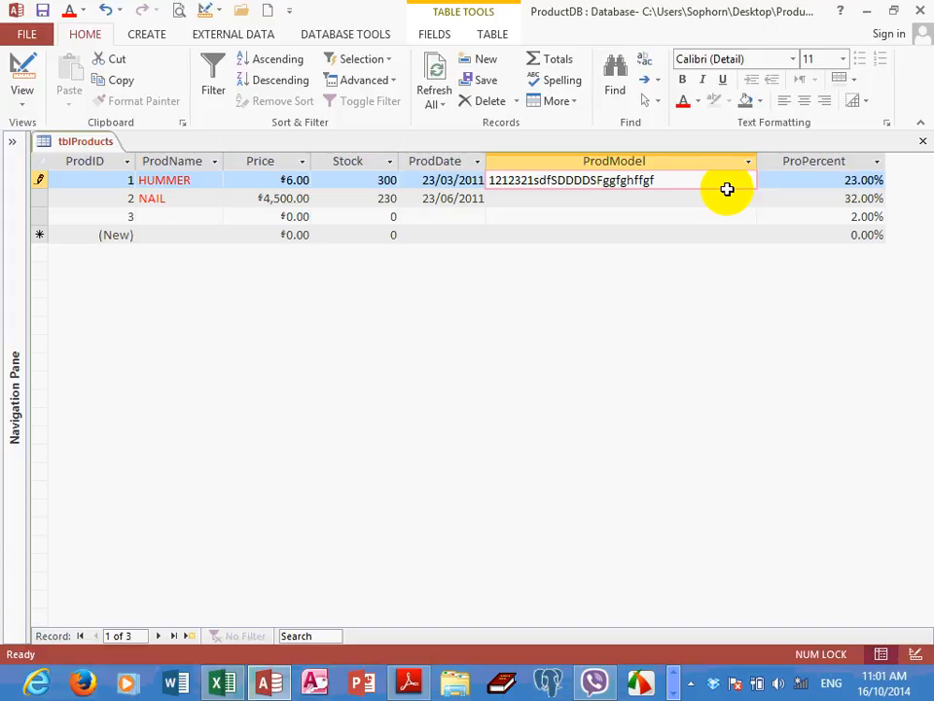
{"action": "left_click", "coordinate": [582, 200]}
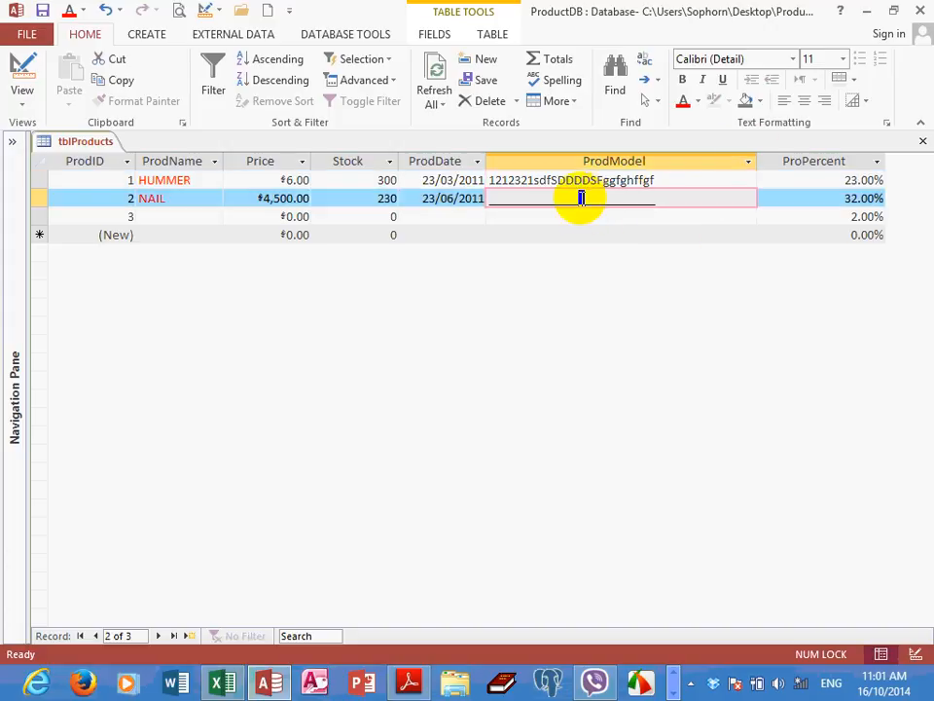
{"action": "left_click", "coordinate": [492, 199]}
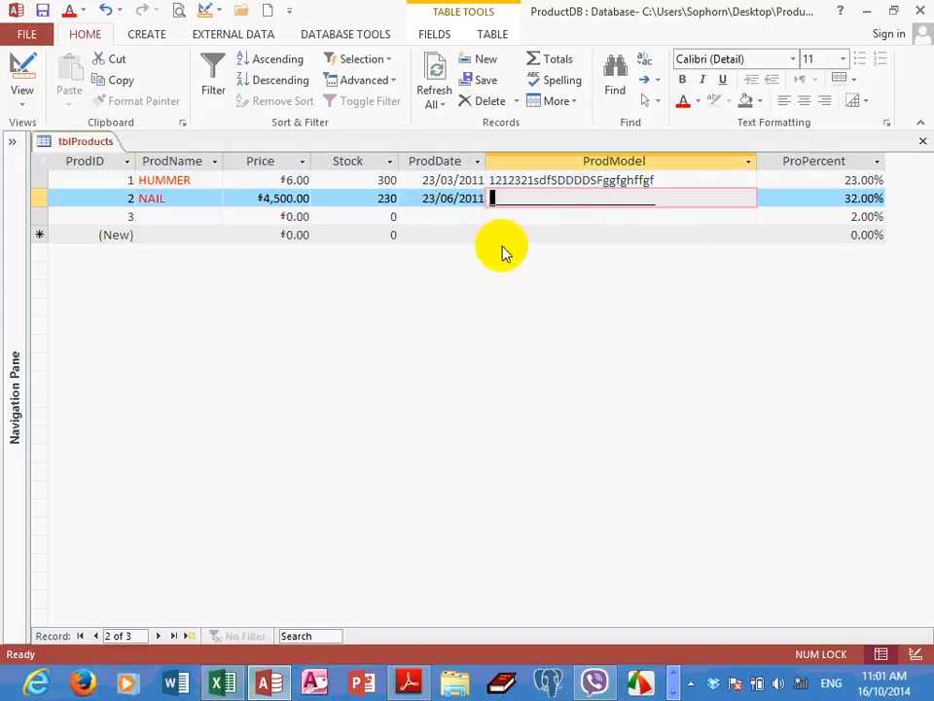
Move to the empty ProdDate of record 3, and switch tblProducts to Design View
{"action": "left_click", "coordinate": [419, 202]}
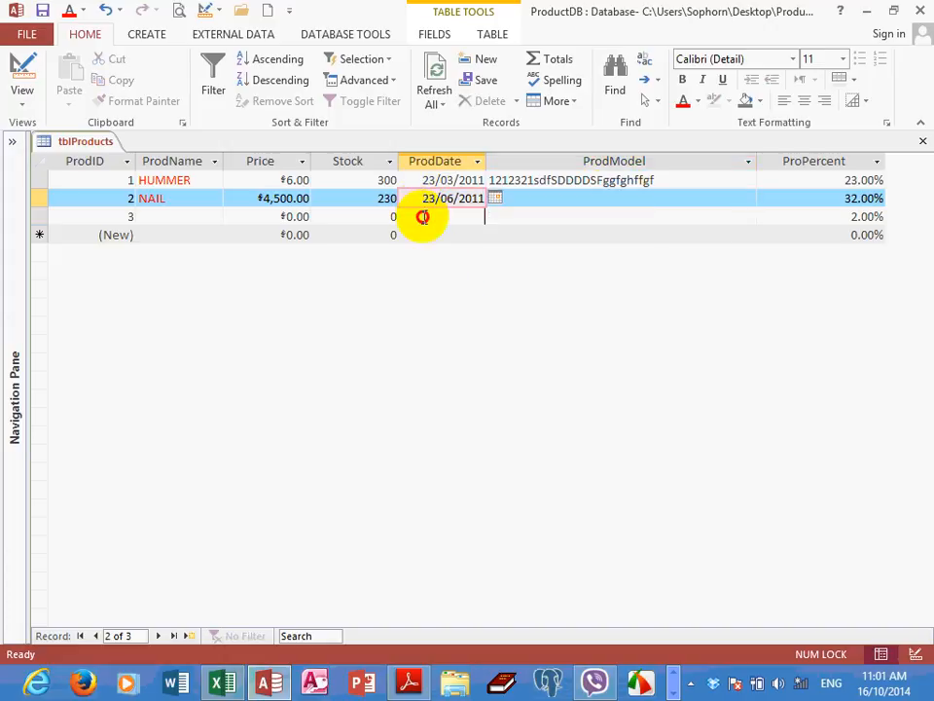
{"action": "left_click", "coordinate": [423, 216]}
{"action": "left_click", "coordinate": [21, 92]}
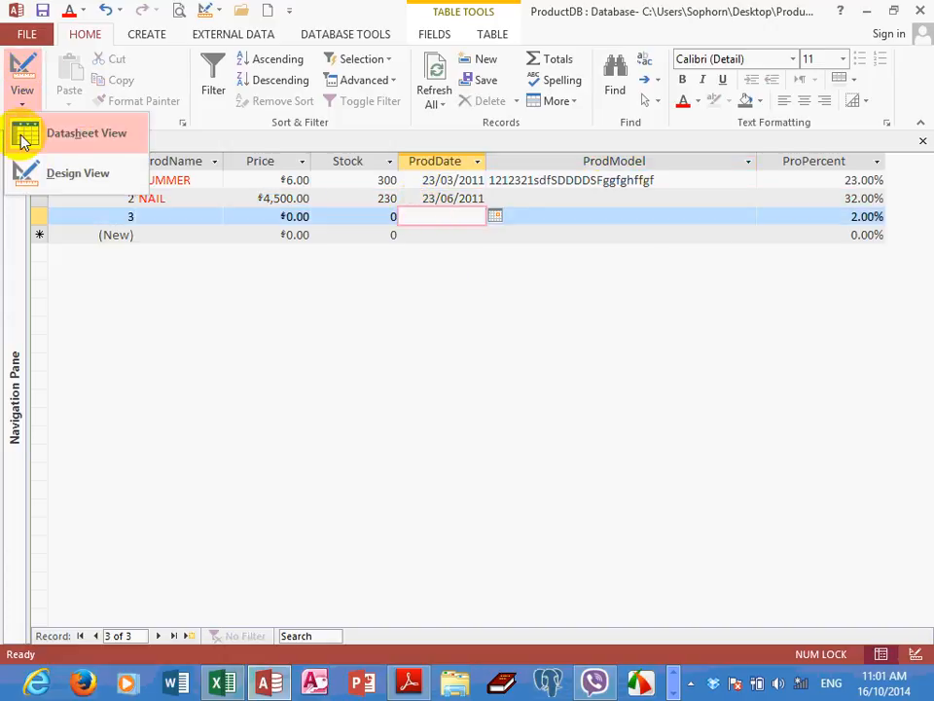
{"action": "left_click", "coordinate": [31, 173]}
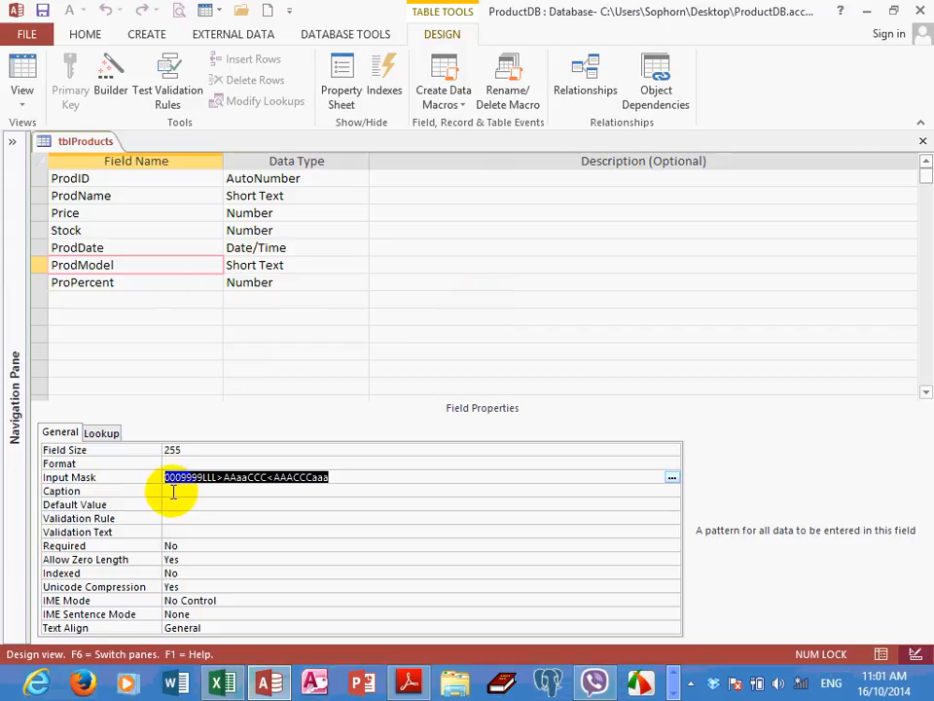
Set the Input Mask of the ProdDate field to 00/00/00, entering it in the Zoom editor
{"action": "left_click", "coordinate": [110, 248]}
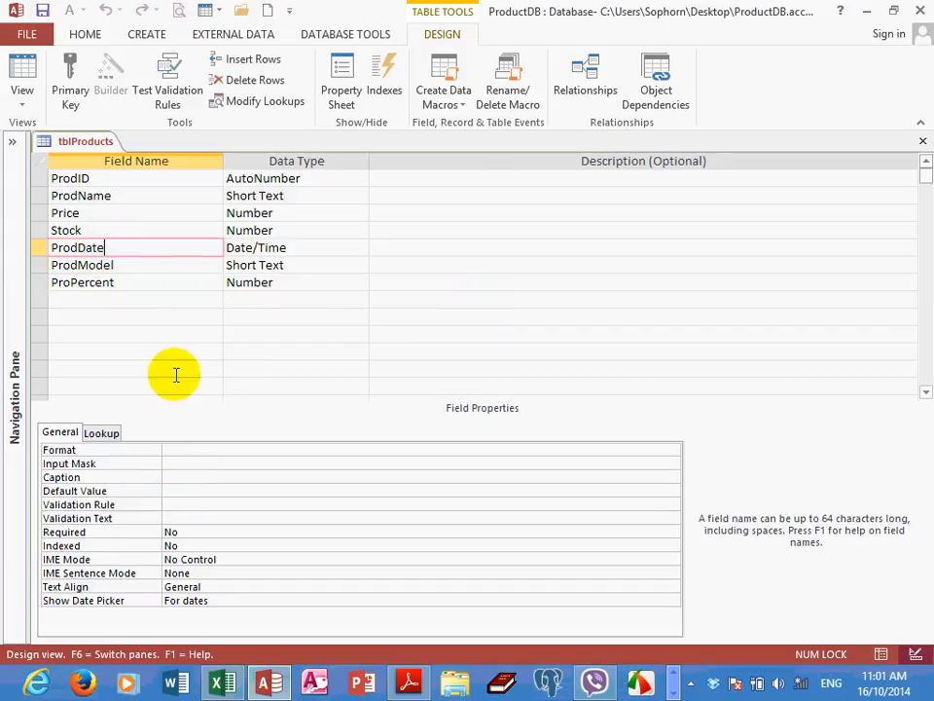
{"action": "left_click", "coordinate": [177, 463]}
{"action": "right_click", "coordinate": [177, 463]}
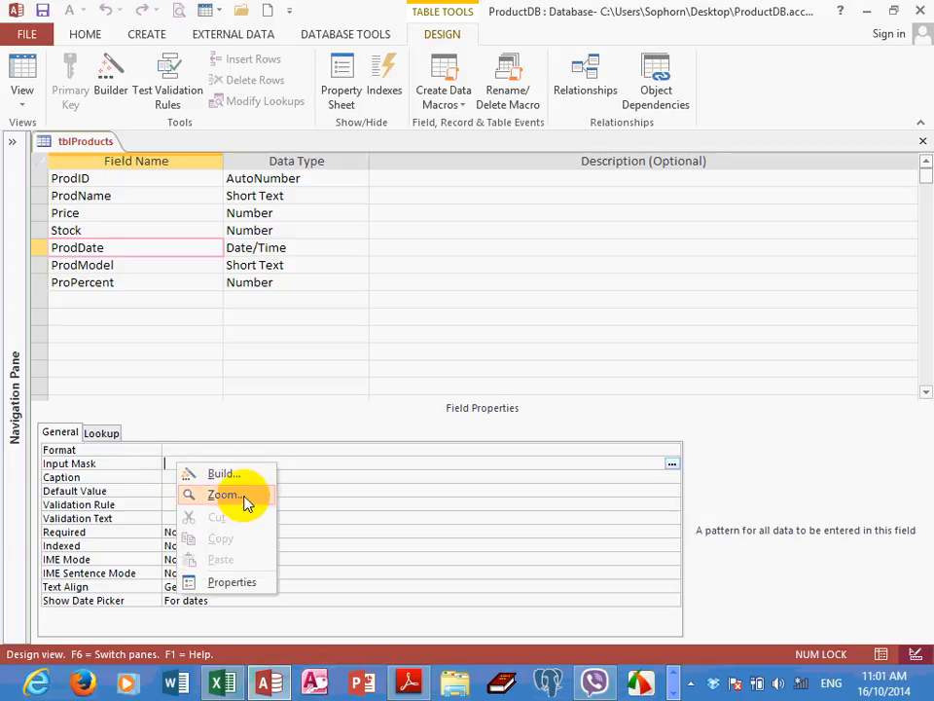
{"action": "left_click", "coordinate": [243, 499]}
{"action": "left_click_drag", "start_coordinate": [327, 163], "coordinate": [448, 158]}
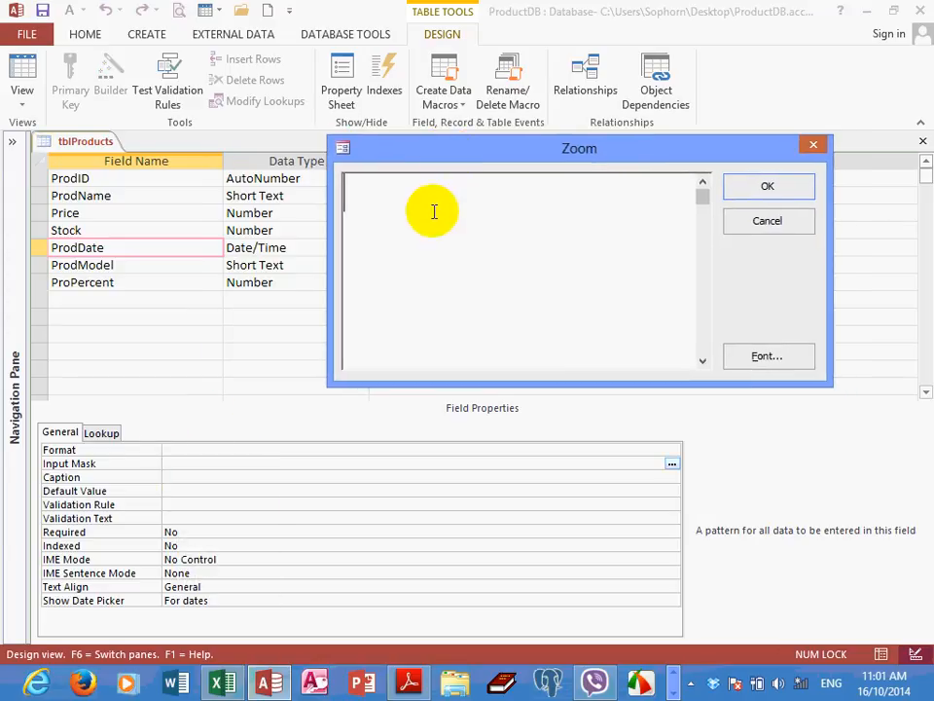
{"action": "type", "text": "00/"}
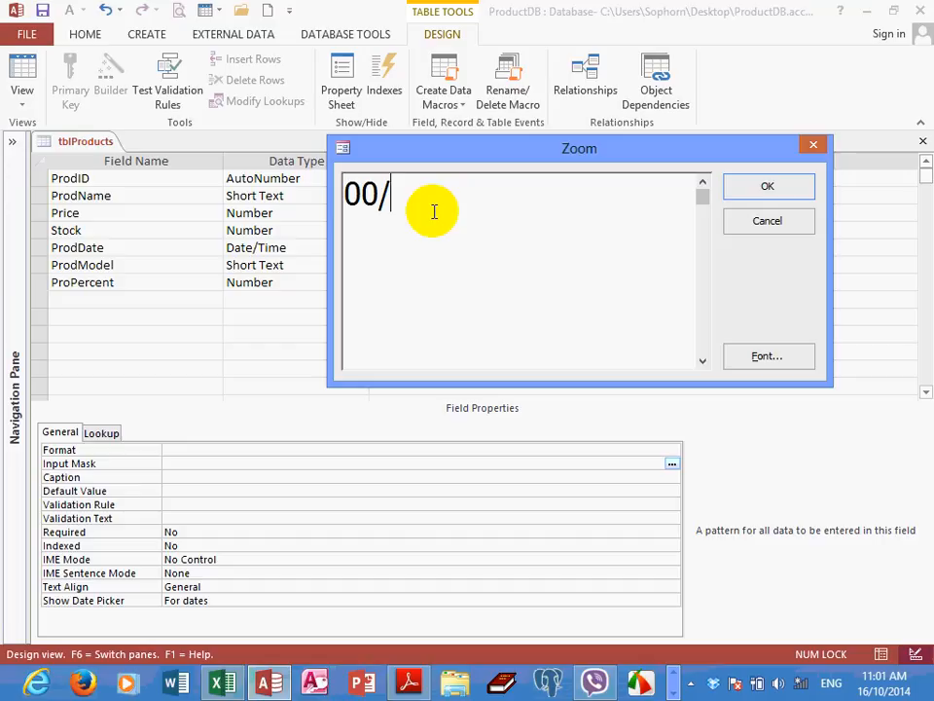
{"action": "type", "text": "00/00"}
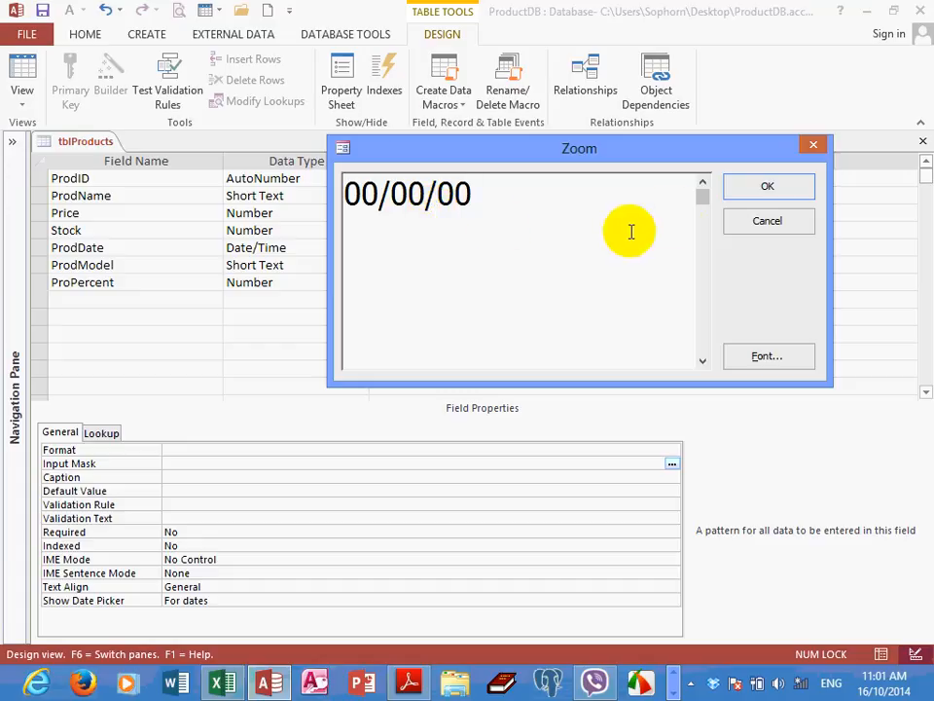
{"action": "left_click", "coordinate": [762, 192]}
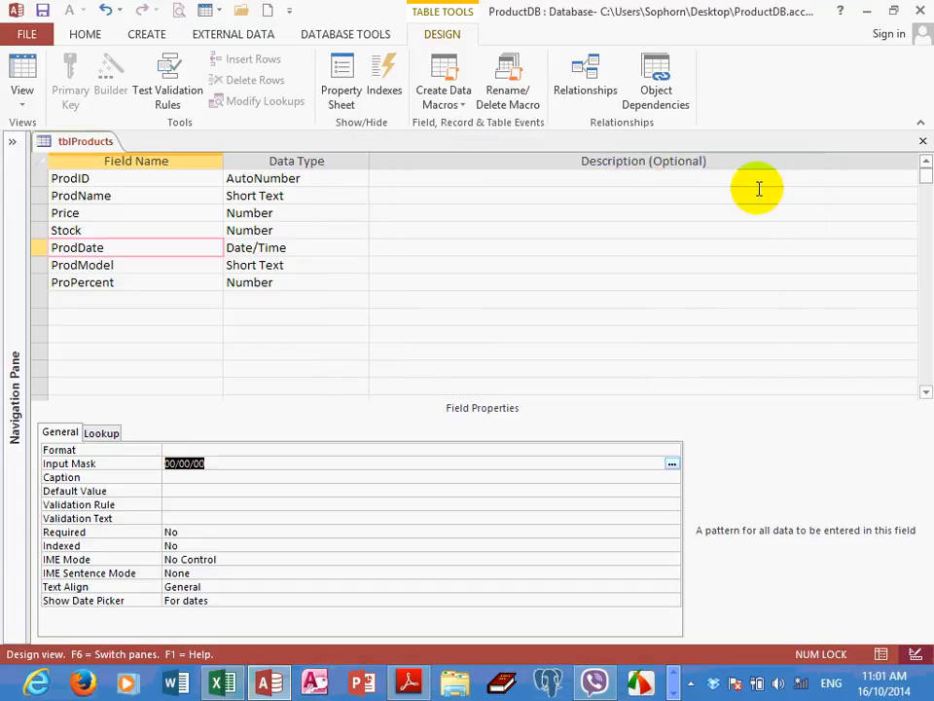
Save the design changes and show tblProducts in Datasheet View
{"action": "left_click", "coordinate": [261, 474]}
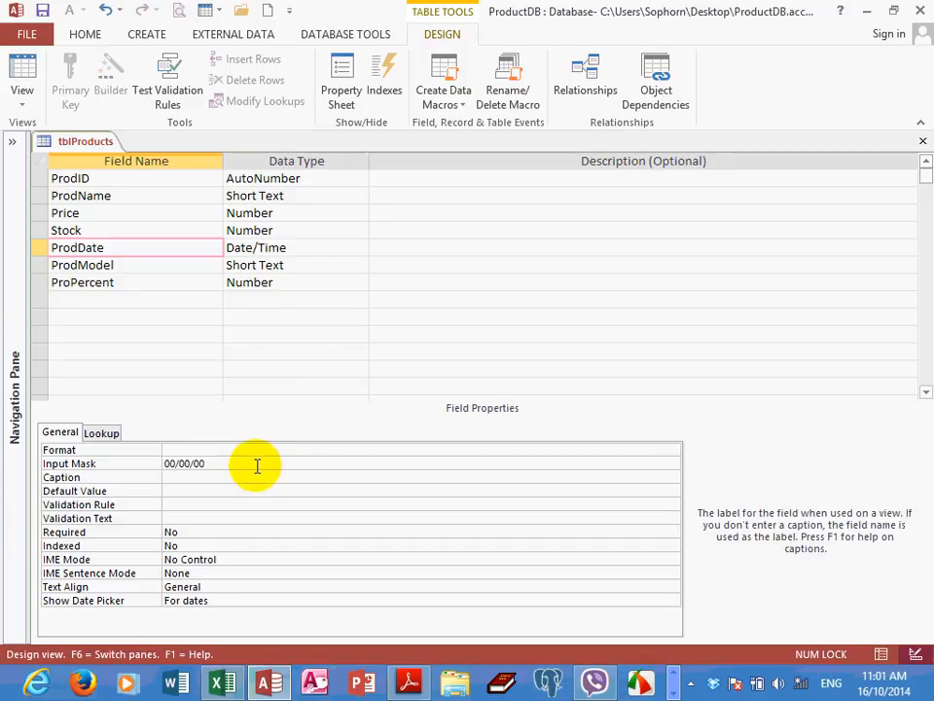
{"action": "left_click", "coordinate": [250, 462]}
{"action": "left_click", "coordinate": [24, 77]}
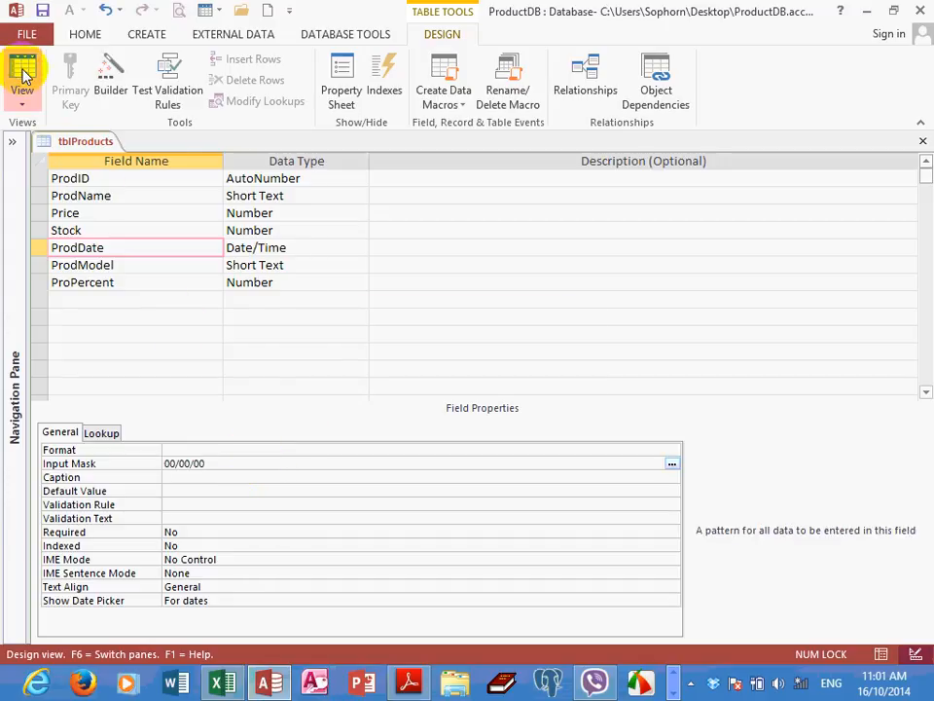
{"action": "left_click", "coordinate": [434, 398]}
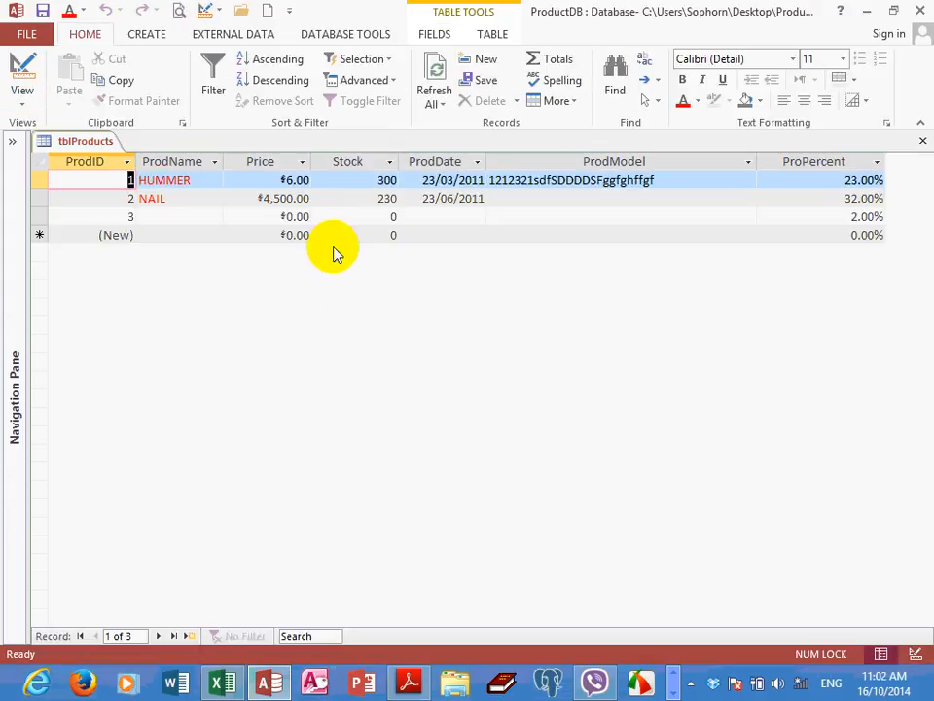
Enter 12/09/12 as the ProdDate of record 3 and widen the ProdDate column slightly
{"action": "left_click", "coordinate": [409, 216]}
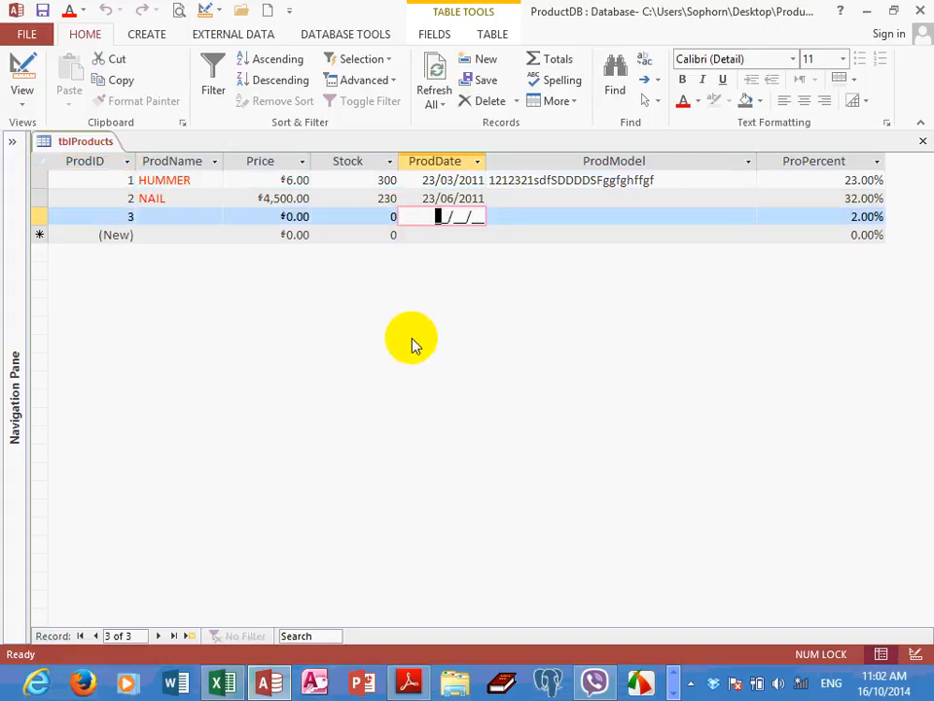
{"action": "type", "text": "12/09/"}
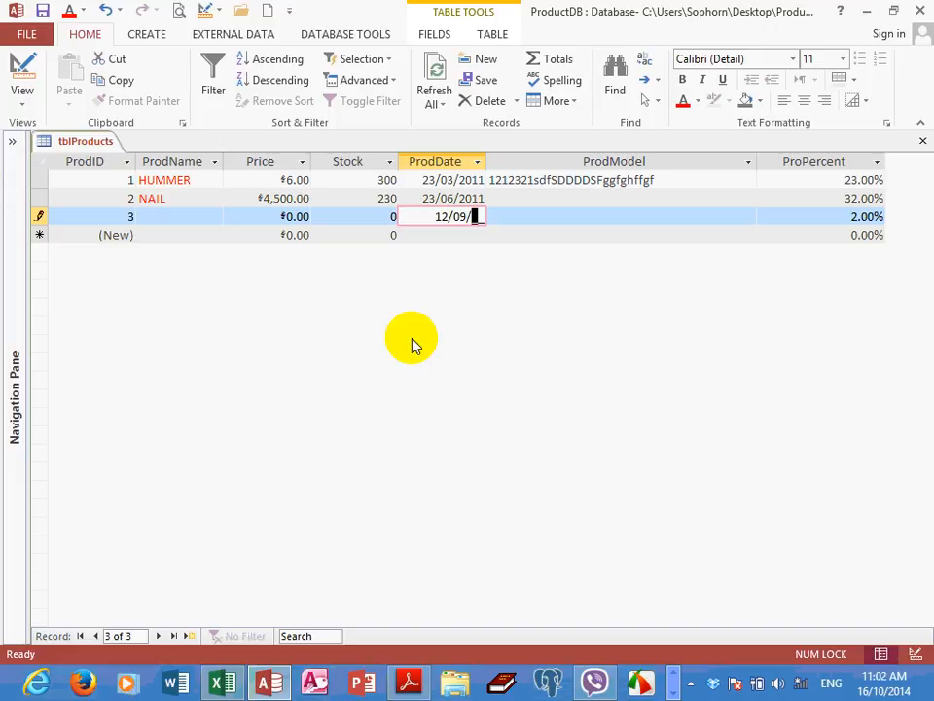
{"action": "type", "text": "12"}
{"action": "key", "text": "Tab"}
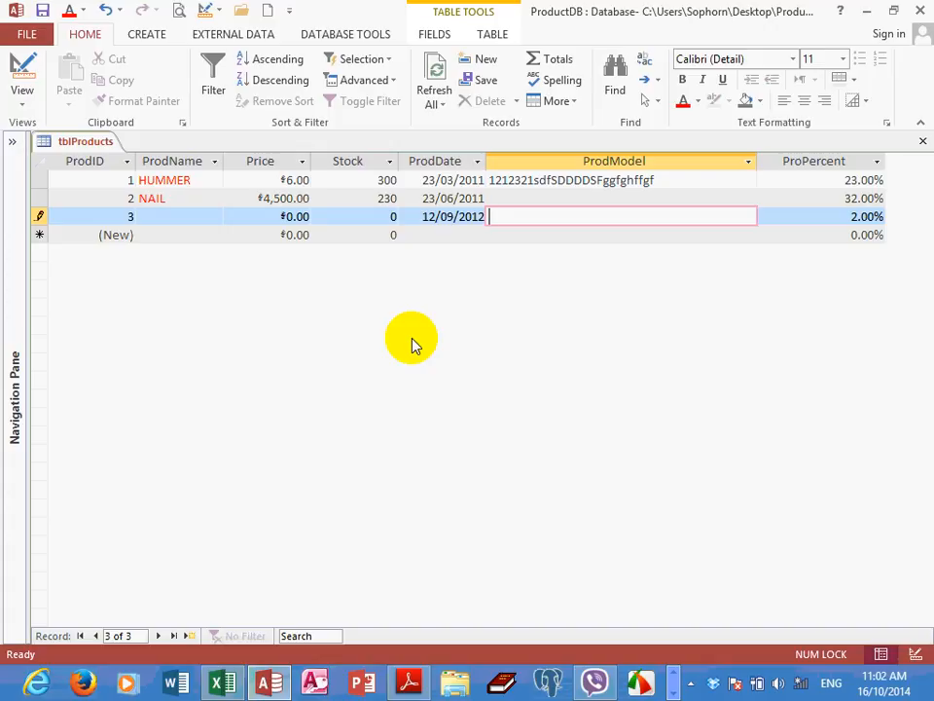
{"action": "left_click_drag", "start_coordinate": [493, 162], "coordinate": [518, 160]}
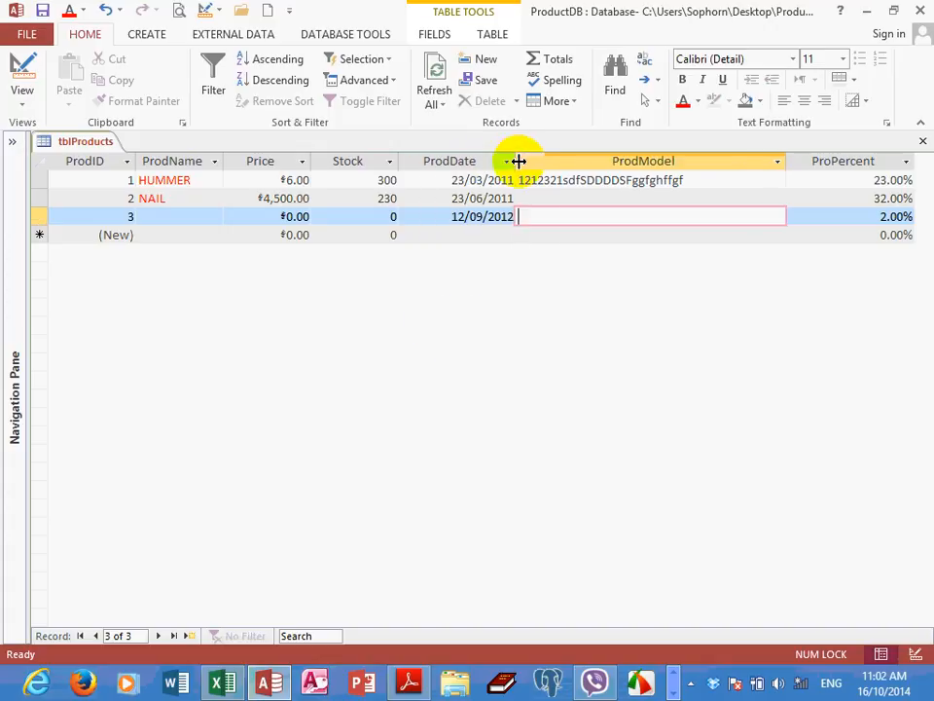
Return tblProducts to Design View and review the predefined date formats offered for the ProdDate field
{"action": "left_click", "coordinate": [29, 101]}
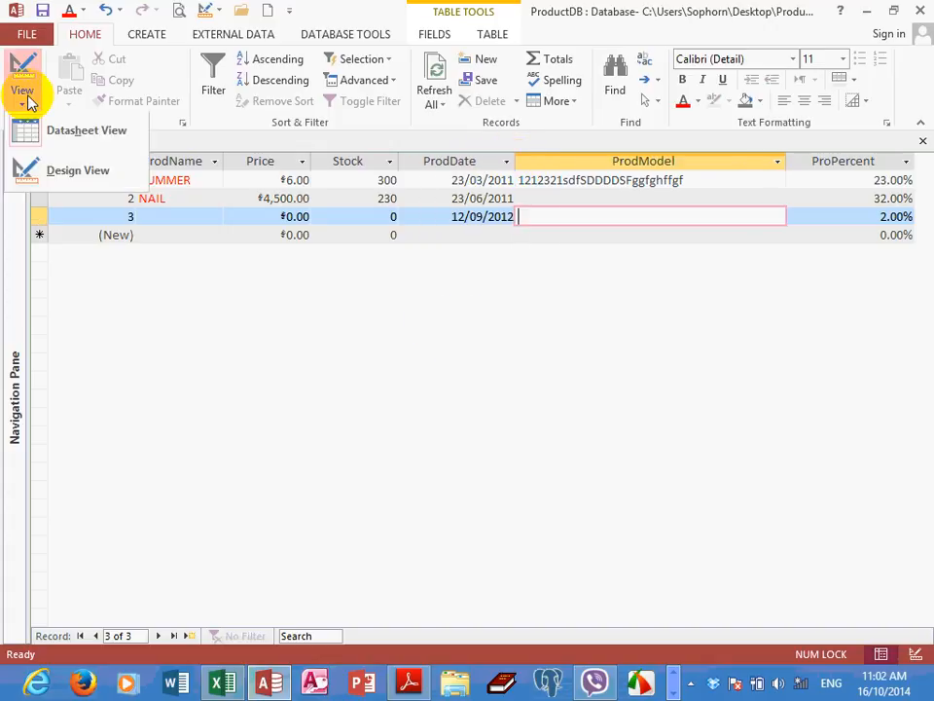
{"action": "left_click", "coordinate": [46, 173]}
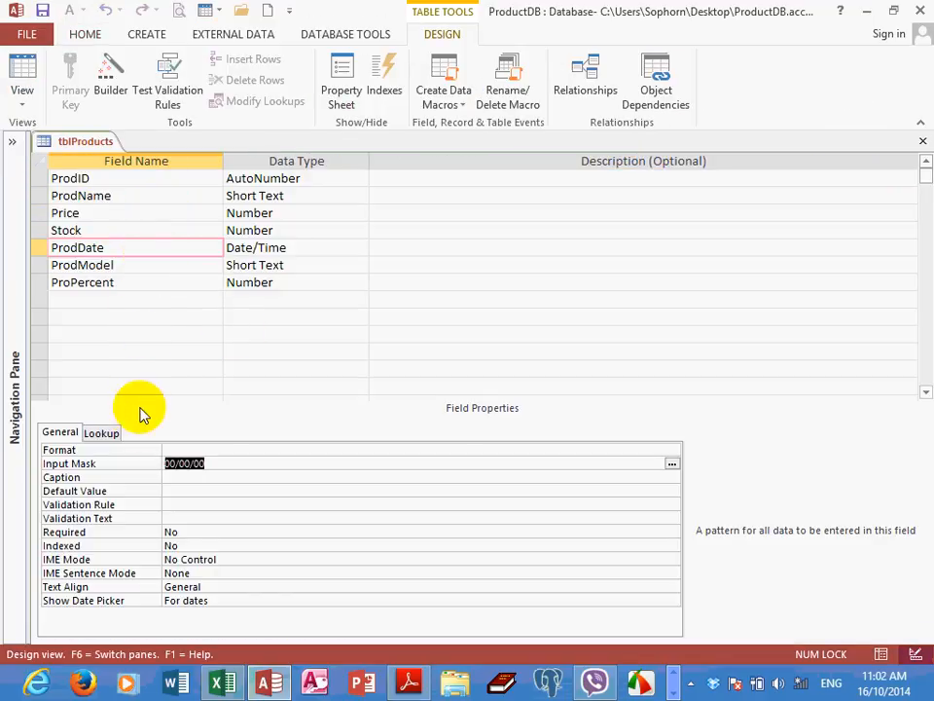
{"action": "left_click", "coordinate": [126, 251]}
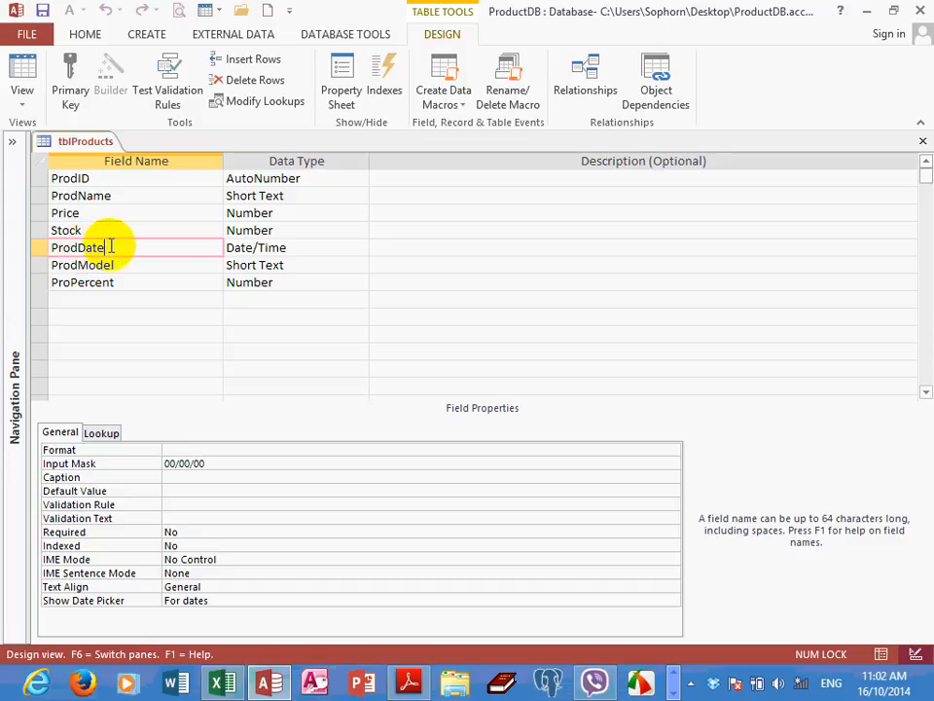
{"action": "left_click", "coordinate": [194, 450]}
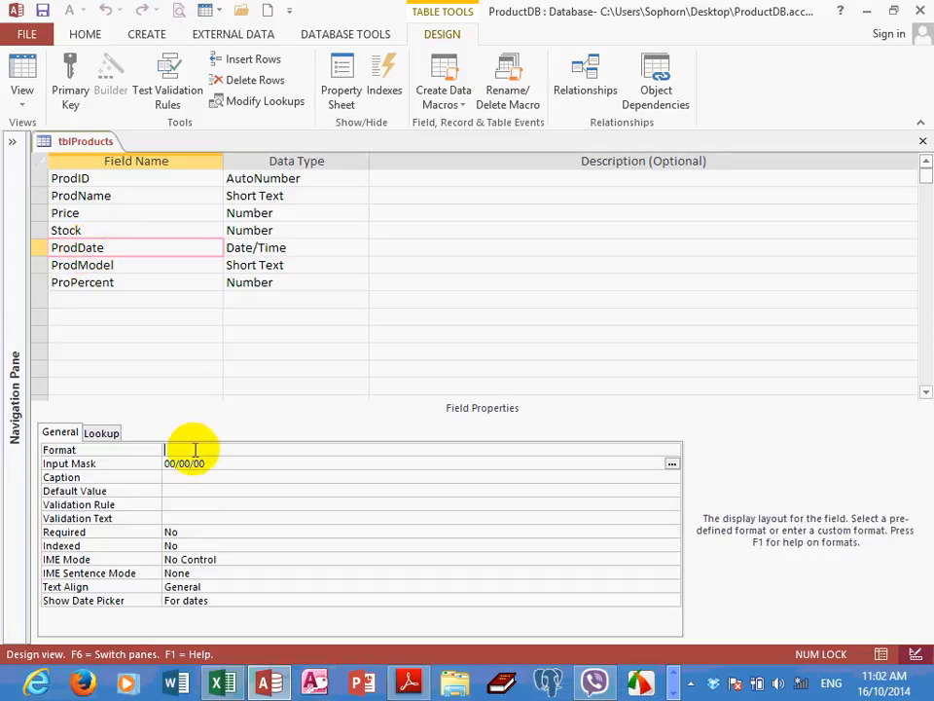
{"action": "left_click", "coordinate": [671, 451]}
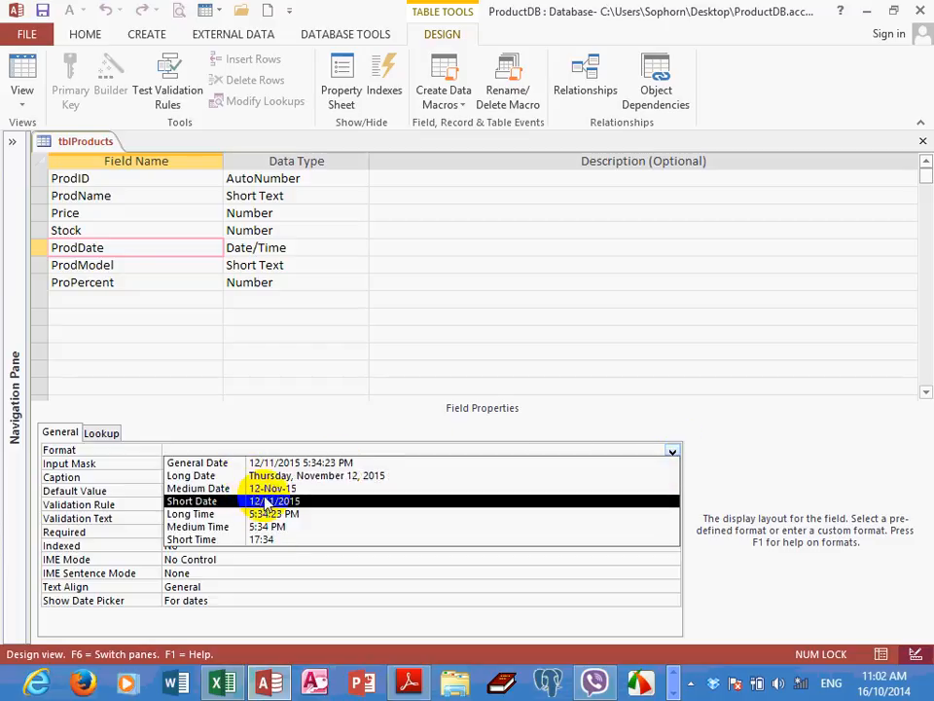
{"action": "left_click", "coordinate": [124, 246]}
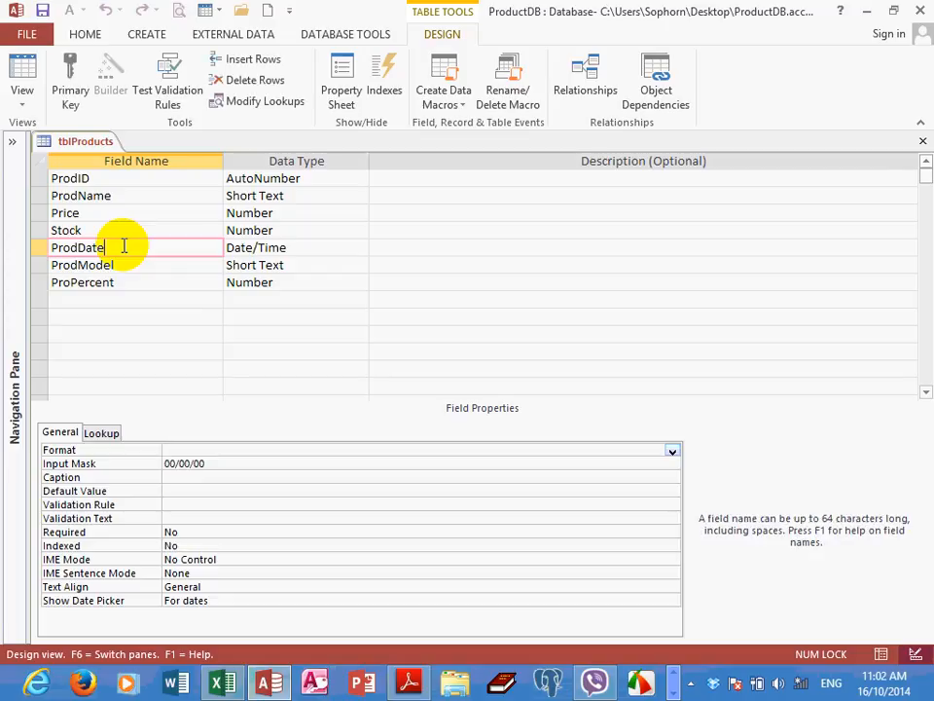
{"action": "left_click", "coordinate": [671, 451]}
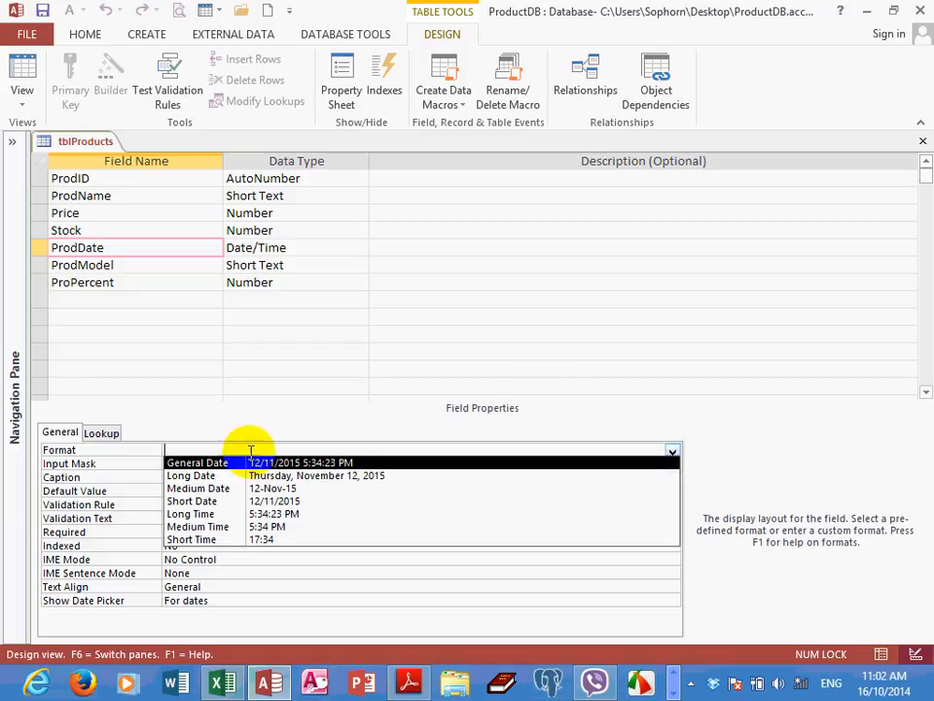
Write the custom format dd ddd, mm mmmm yyyy for ProdDate's Format property in the Zoom editor
{"action": "right_click", "coordinate": [191, 446]}
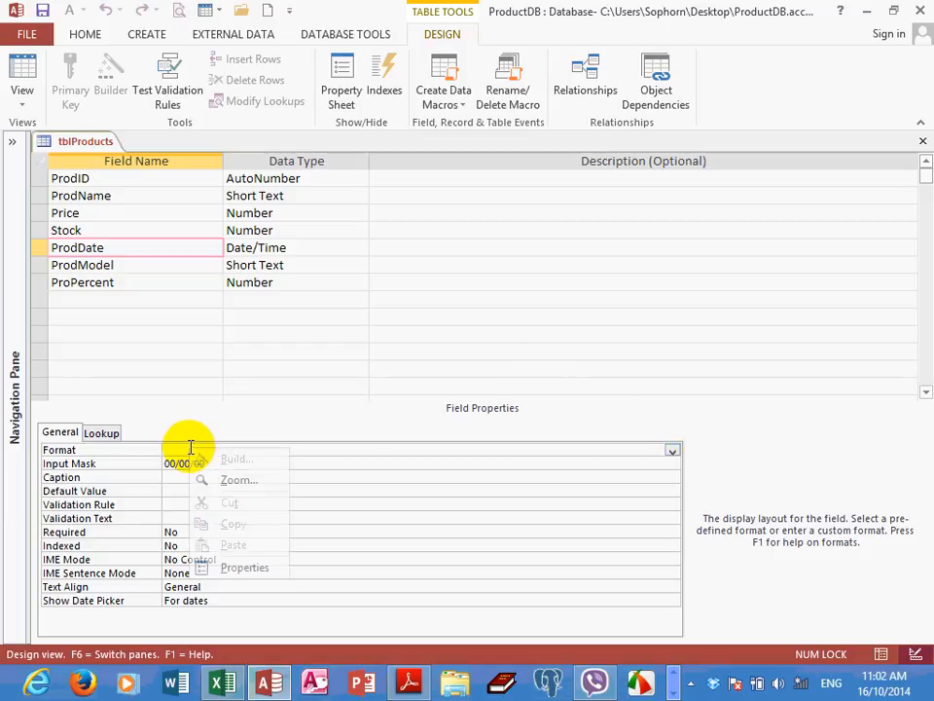
{"action": "left_click", "coordinate": [239, 481]}
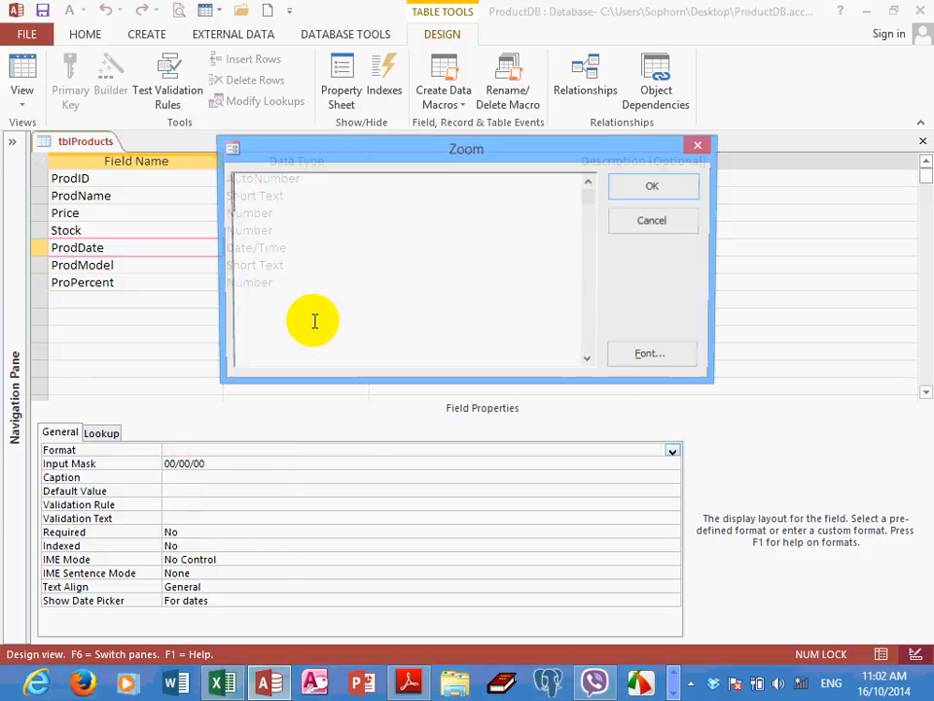
{"action": "left_click_drag", "start_coordinate": [390, 150], "coordinate": [410, 157]}
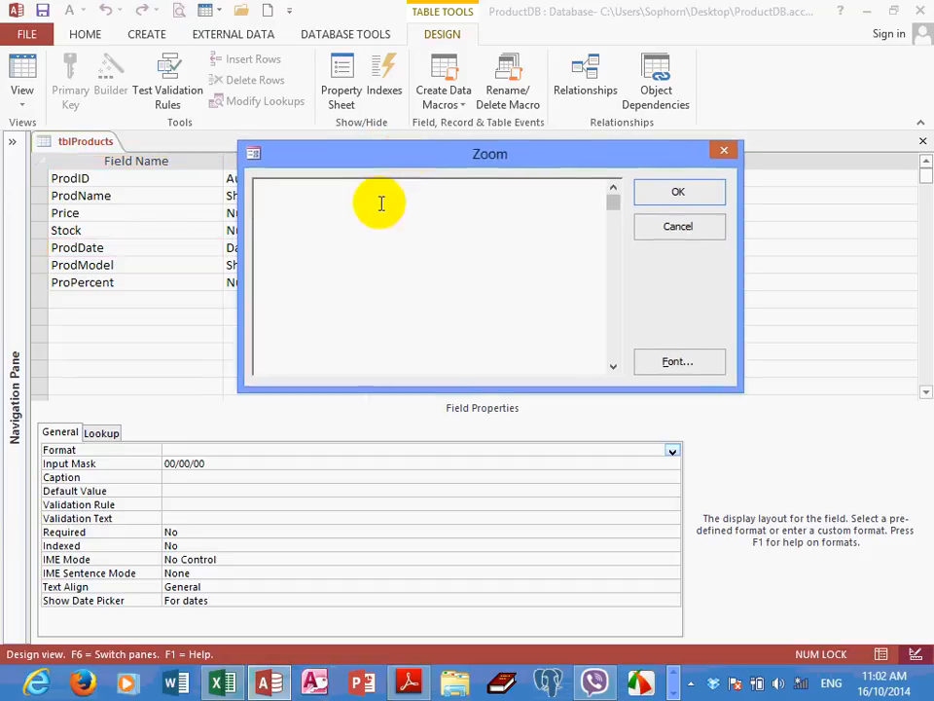
{"action": "type", "text": "dd ddd"}
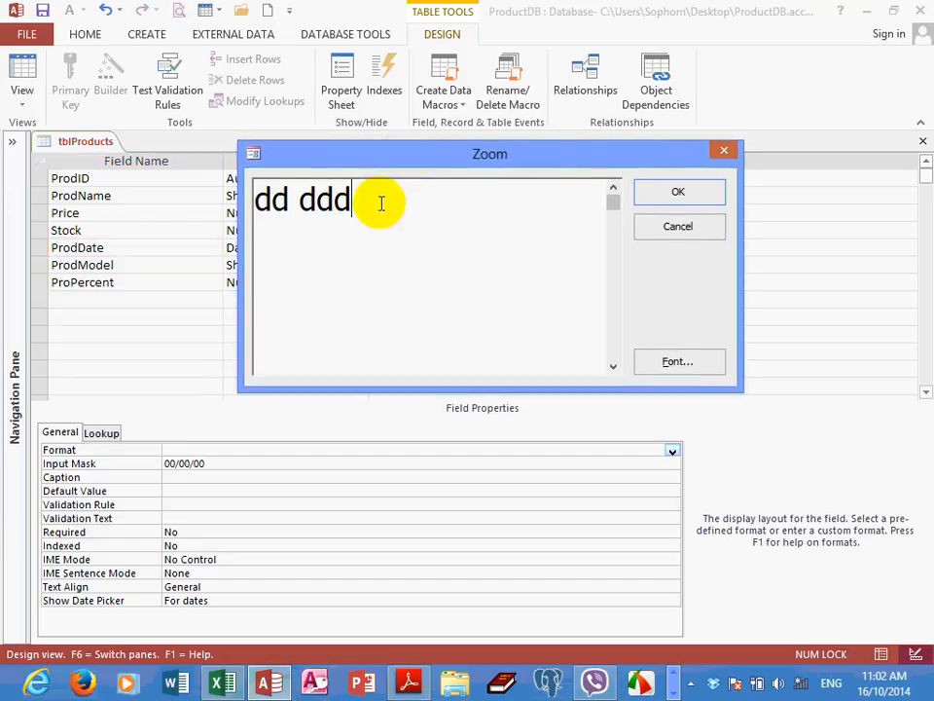
{"action": "type", "text": ", mm"}
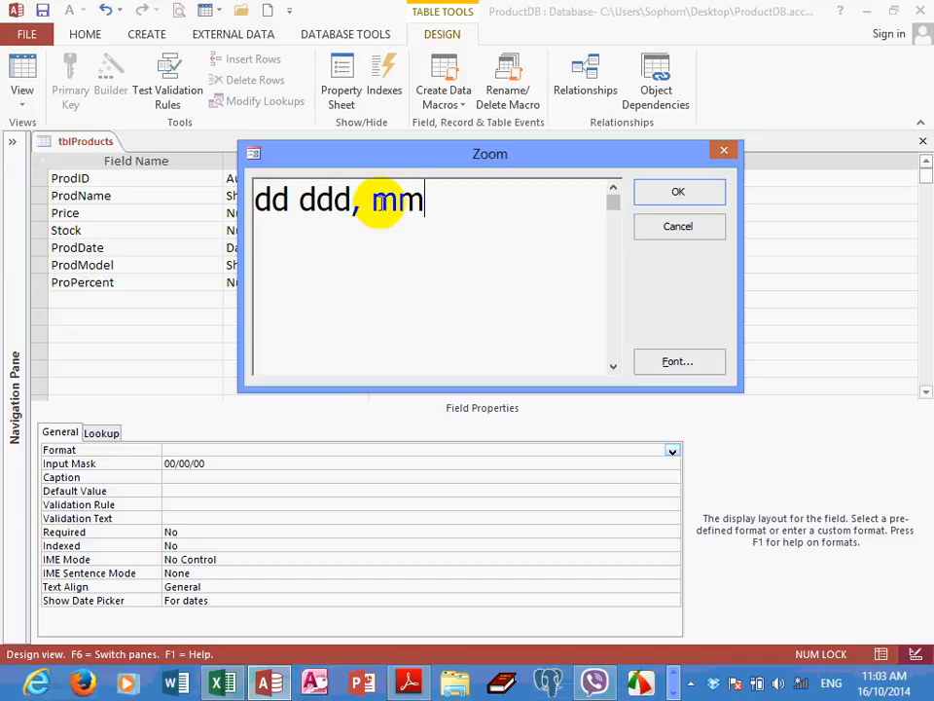
{"action": "type", "text": " mmmm yyyy"}
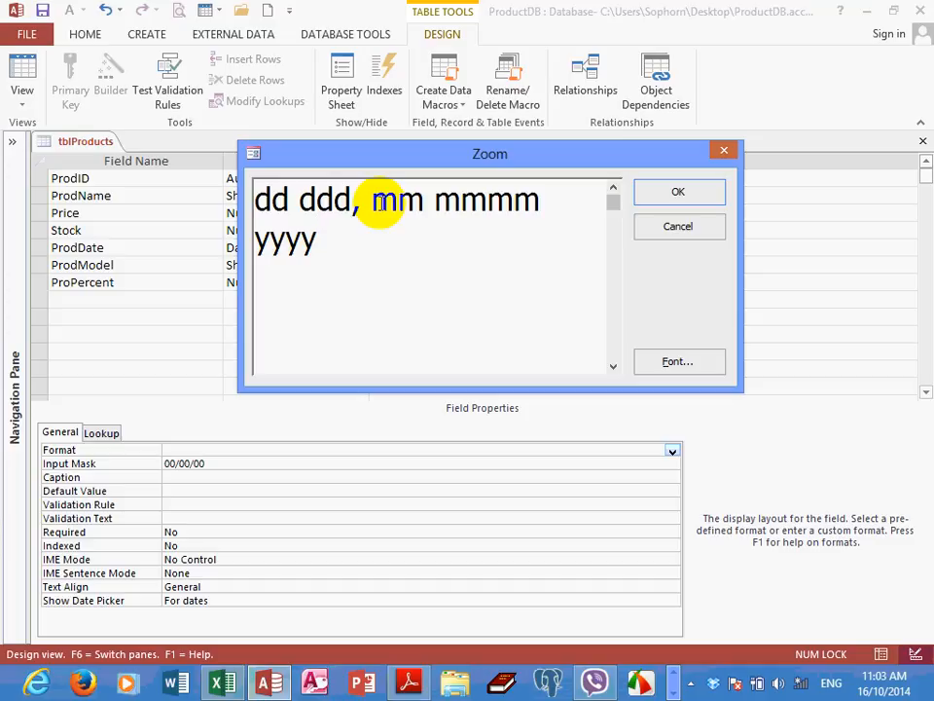
Highlight the dd, mmmm and yyyy codes one after another in the custom date format to examine each part
{"action": "double_click", "coordinate": [271, 194]}
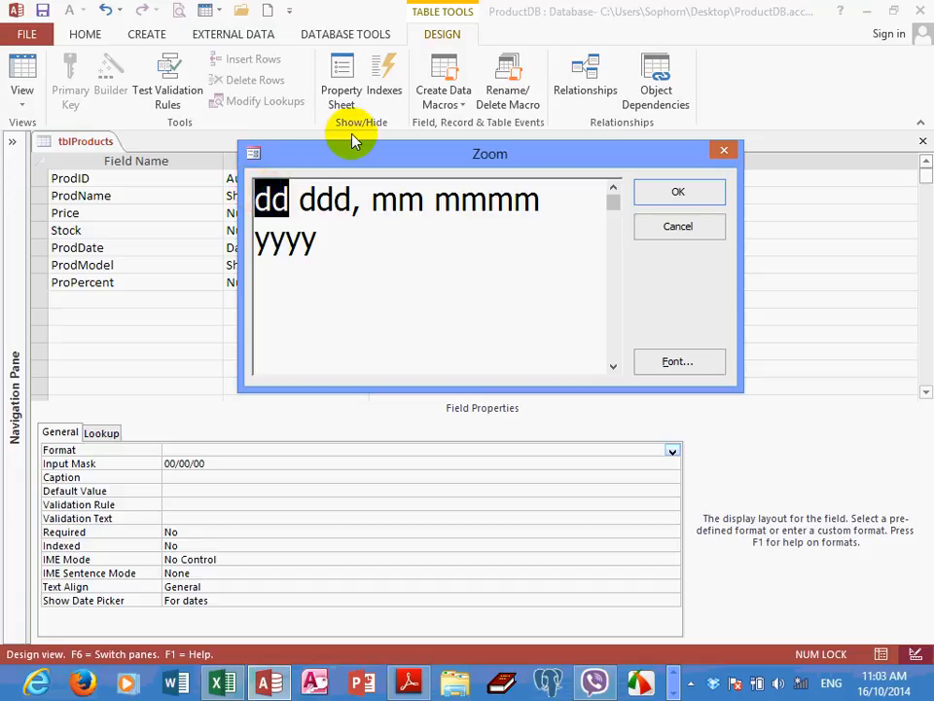
{"action": "left_click", "coordinate": [425, 203]}
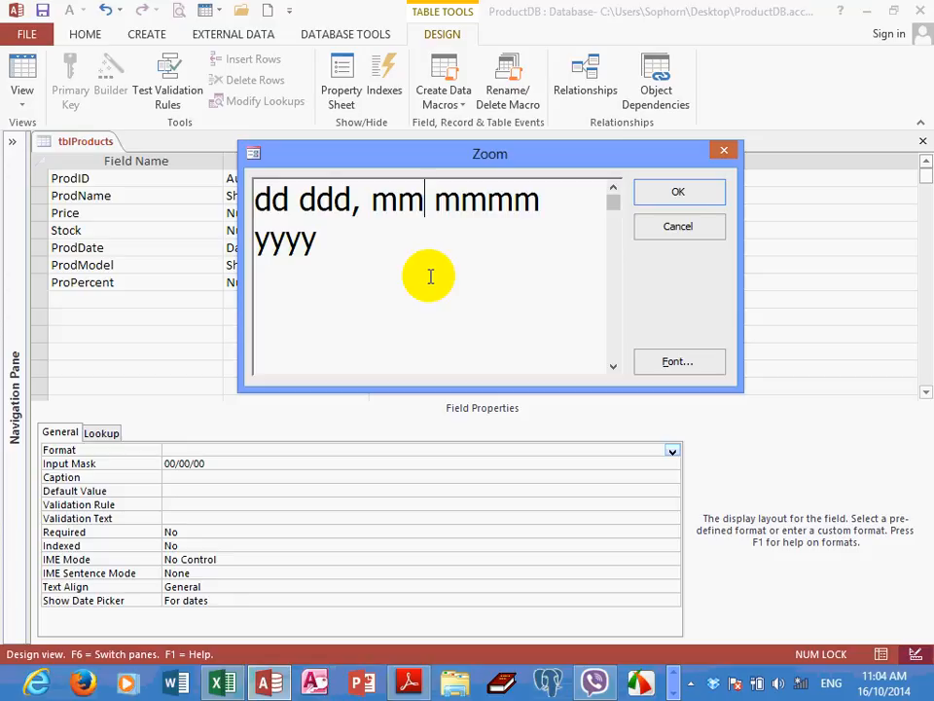
{"action": "left_click_drag", "start_coordinate": [435, 199], "coordinate": [538, 201]}
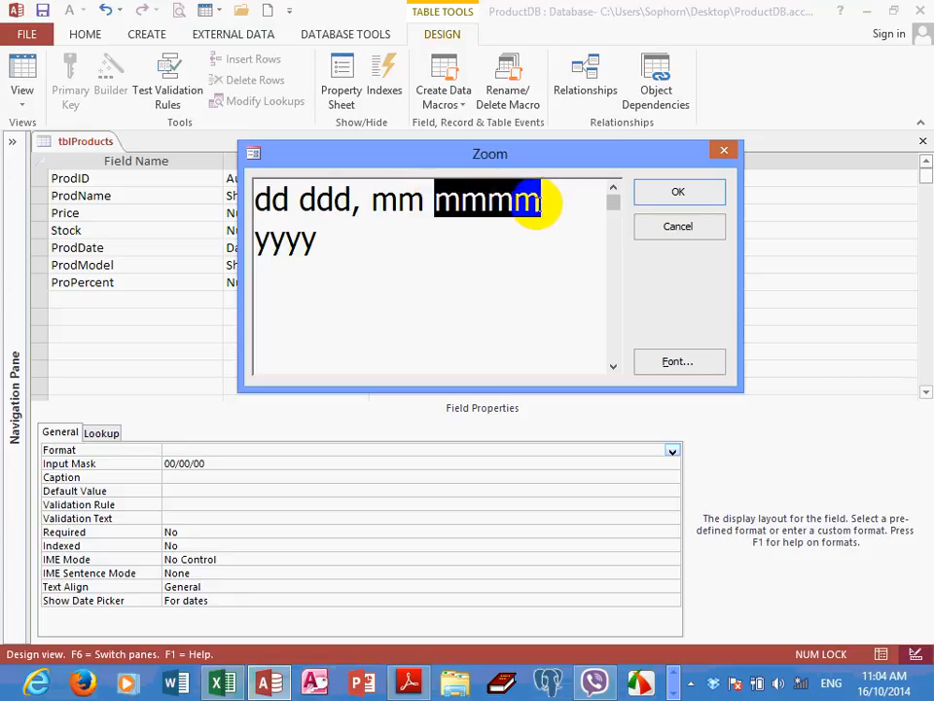
{"action": "left_click", "coordinate": [427, 202]}
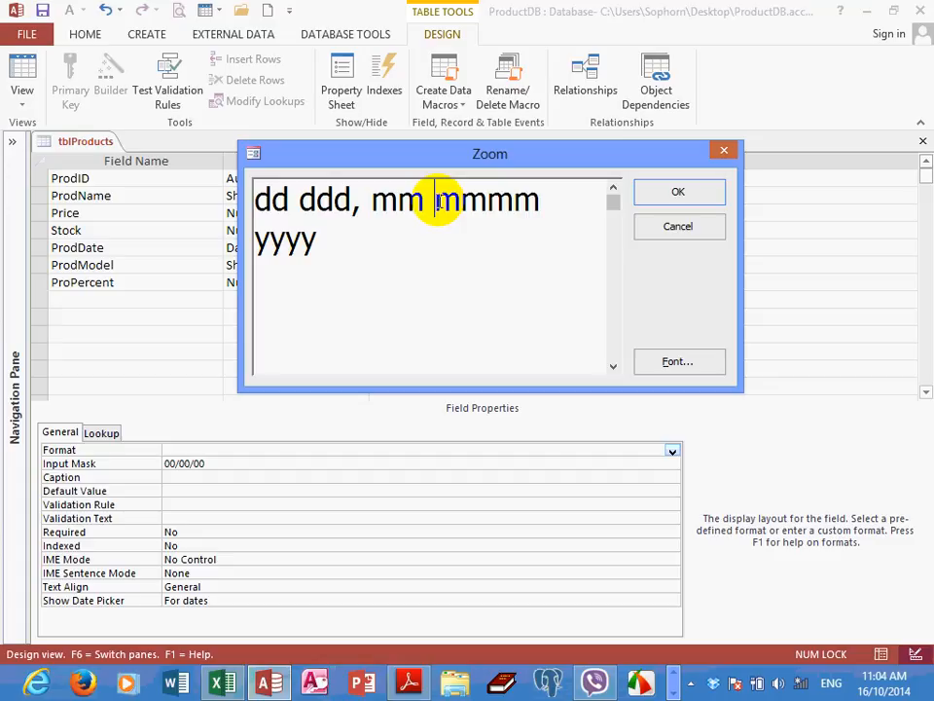
{"action": "double_click", "coordinate": [508, 204]}
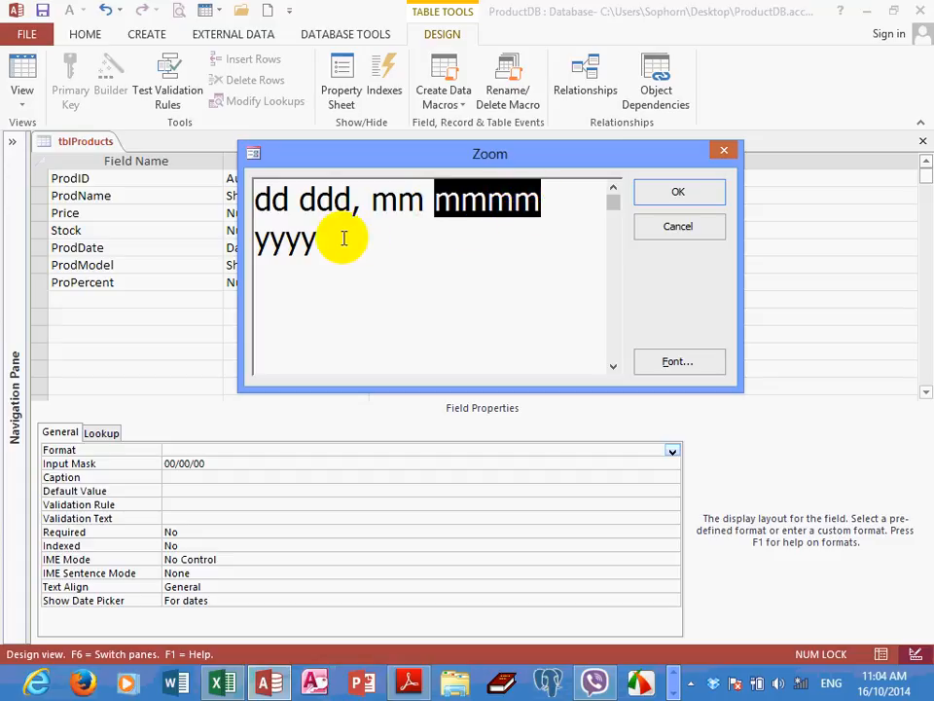
{"action": "double_click", "coordinate": [268, 243]}
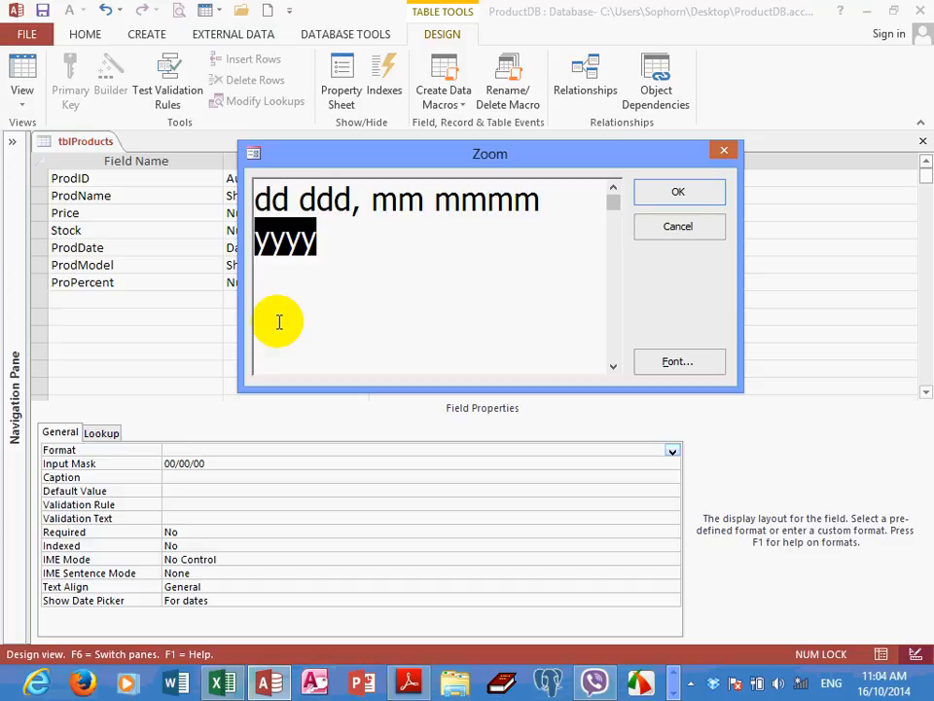
Append the time codes hh:nn ss after yyyy in ProdDate's custom date format and accept the format
{"action": "left_click", "coordinate": [348, 238]}
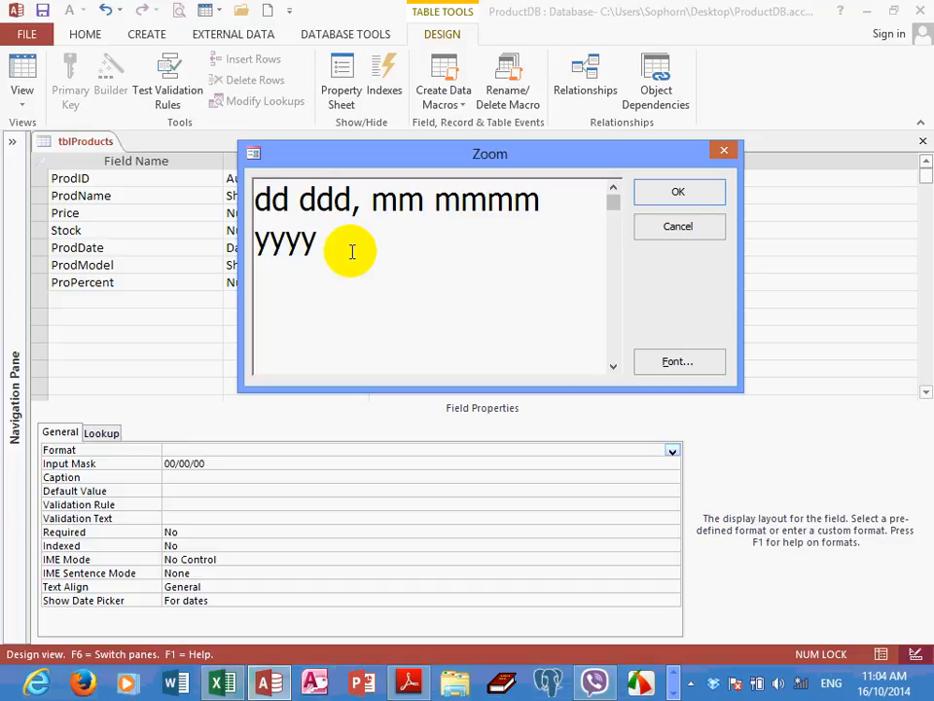
{"action": "type", "text": "hh:nn SS"}
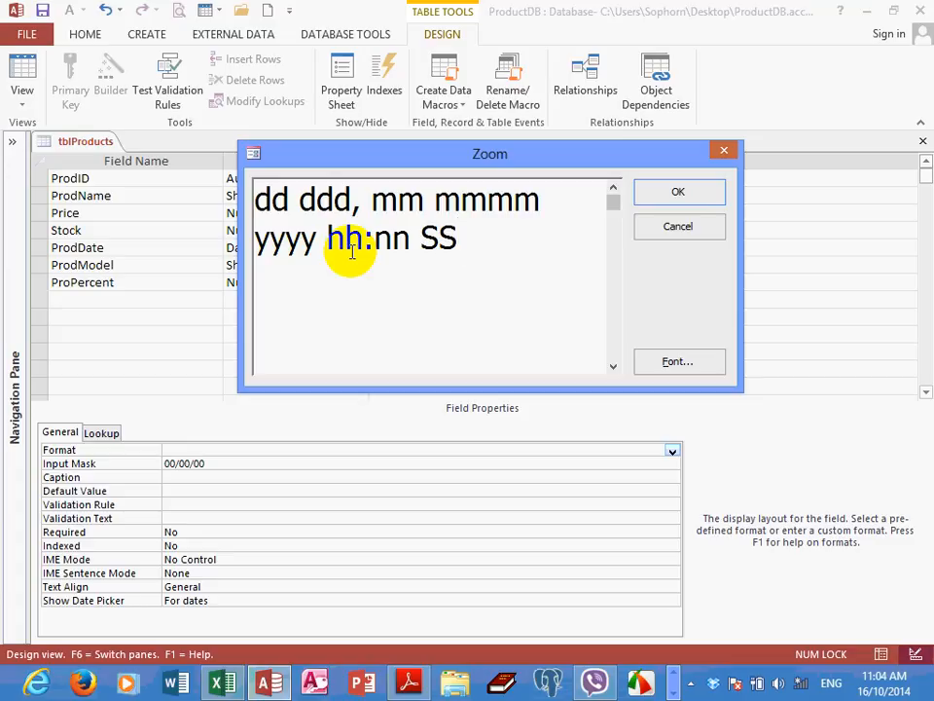
{"action": "key", "text": "BackSpace"}
{"action": "key", "text": "BackSpace"}
{"action": "type", "text": "ss"}
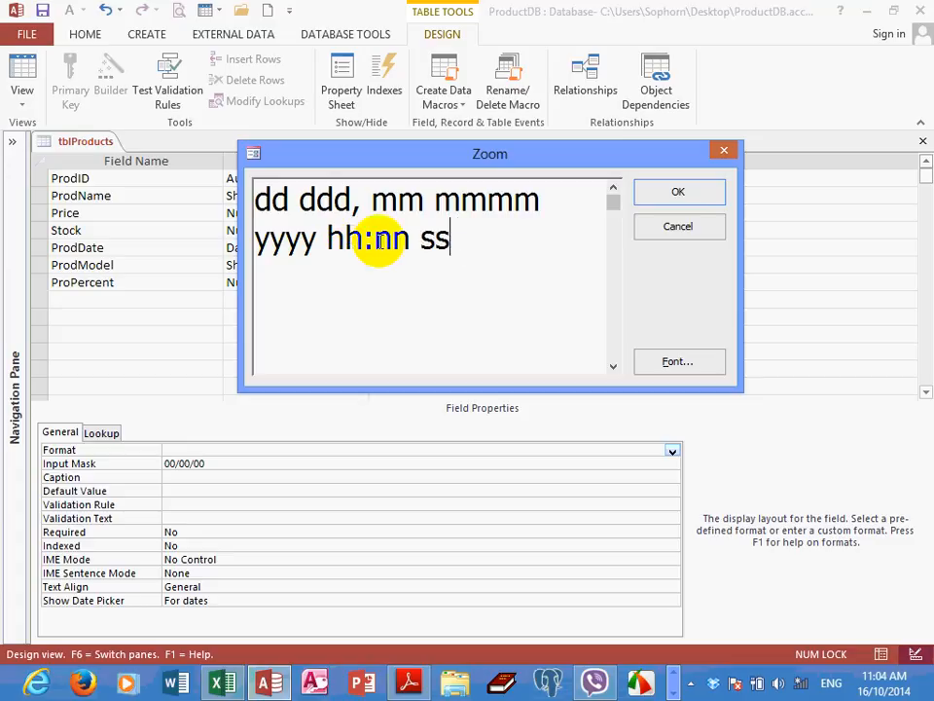
{"action": "left_click", "coordinate": [667, 198]}
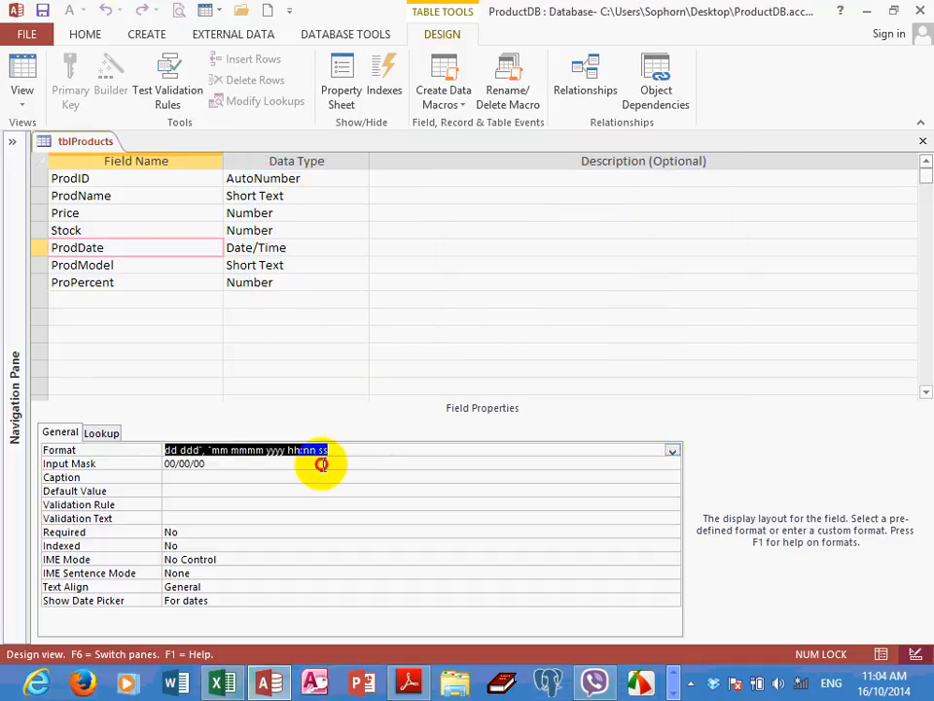
Save the table design and fit the ProdDate column to its contents in Datasheet View
{"action": "left_click", "coordinate": [322, 465]}
{"action": "left_click", "coordinate": [328, 450]}
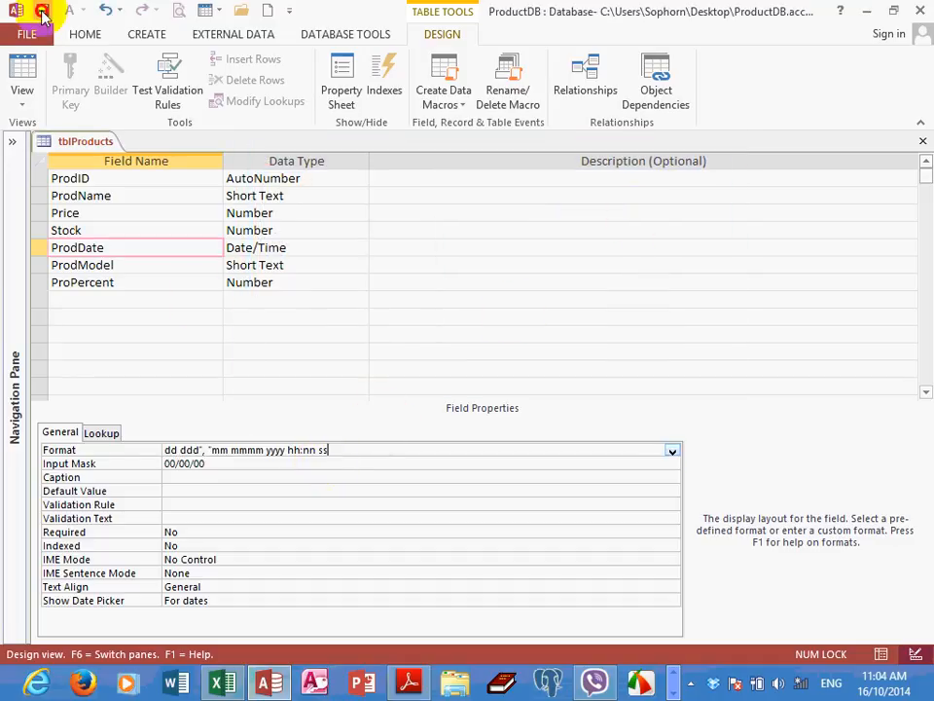
{"action": "left_click", "coordinate": [32, 73]}
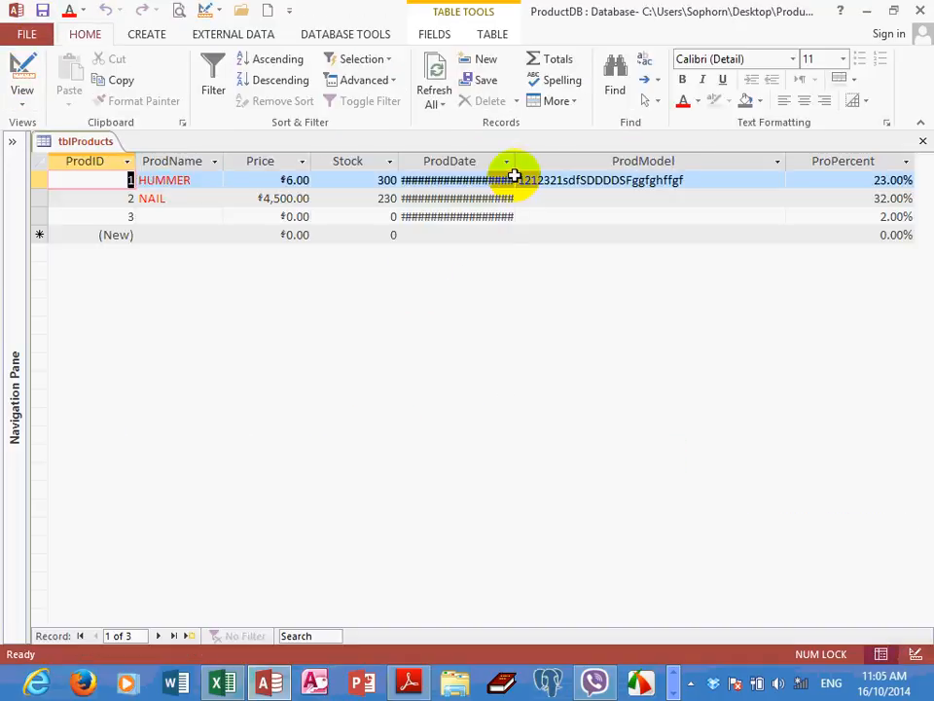
{"action": "double_click", "coordinate": [514, 163]}
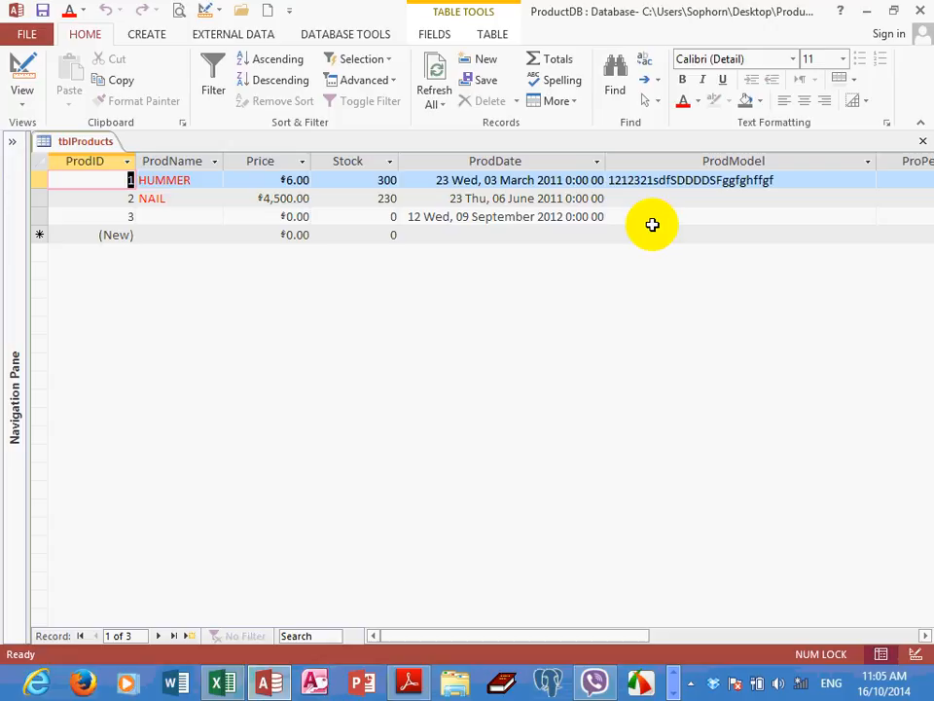
Return tblProducts to Design View and go to the Caption property of the ProdDate field
{"action": "left_click", "coordinate": [25, 101]}
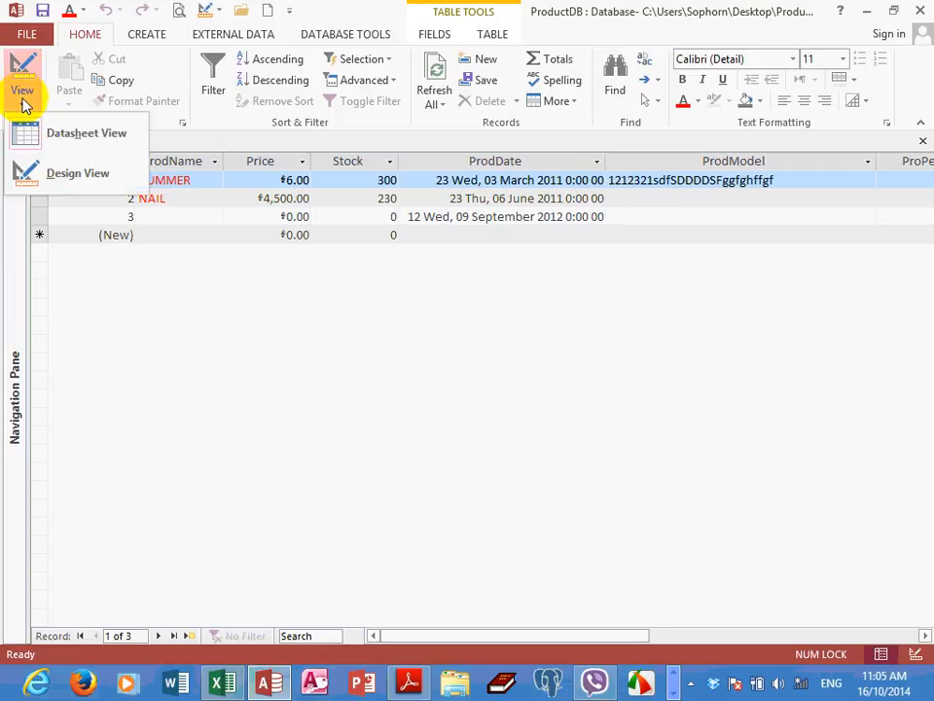
{"action": "left_click", "coordinate": [51, 185]}
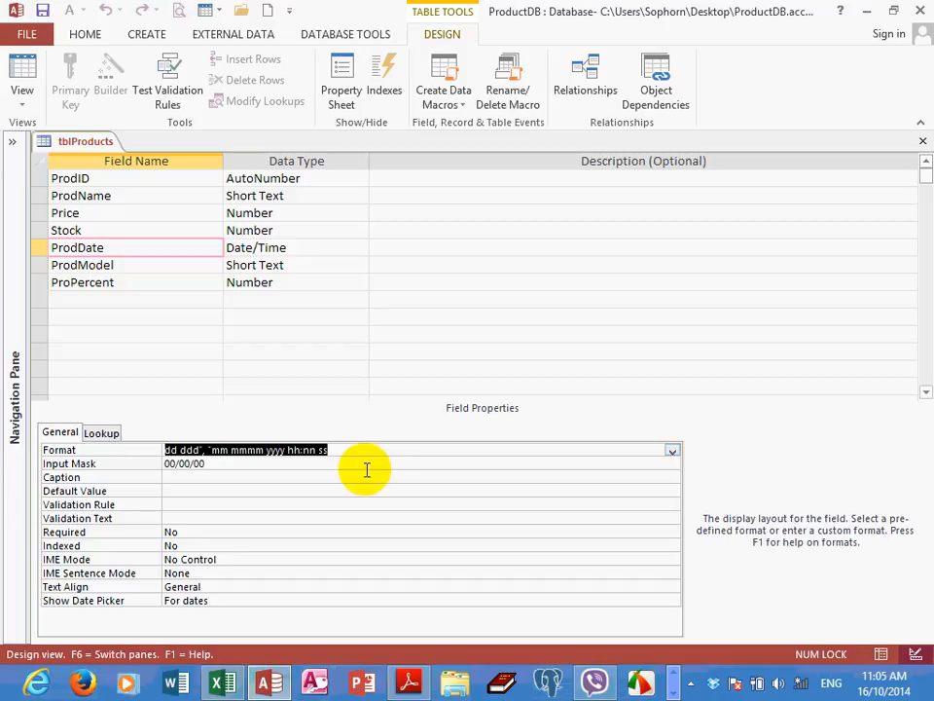
{"action": "left_click", "coordinate": [214, 475]}
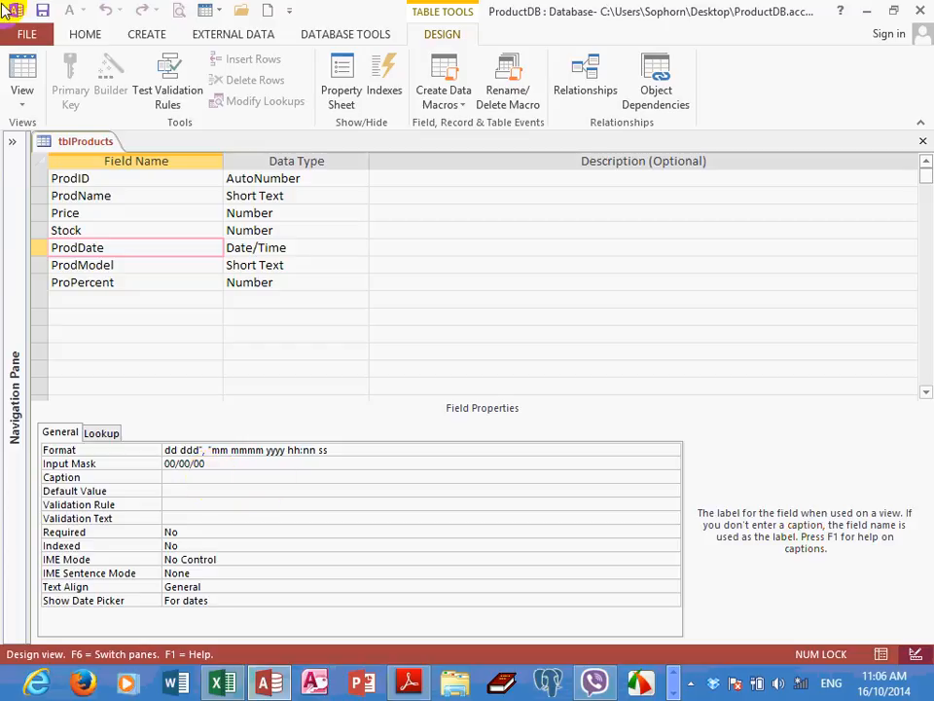
Review the column headings from ProdID through ProdModel one by one in Datasheet View
{"action": "left_click", "coordinate": [24, 71]}
{"action": "left_click", "coordinate": [95, 163]}
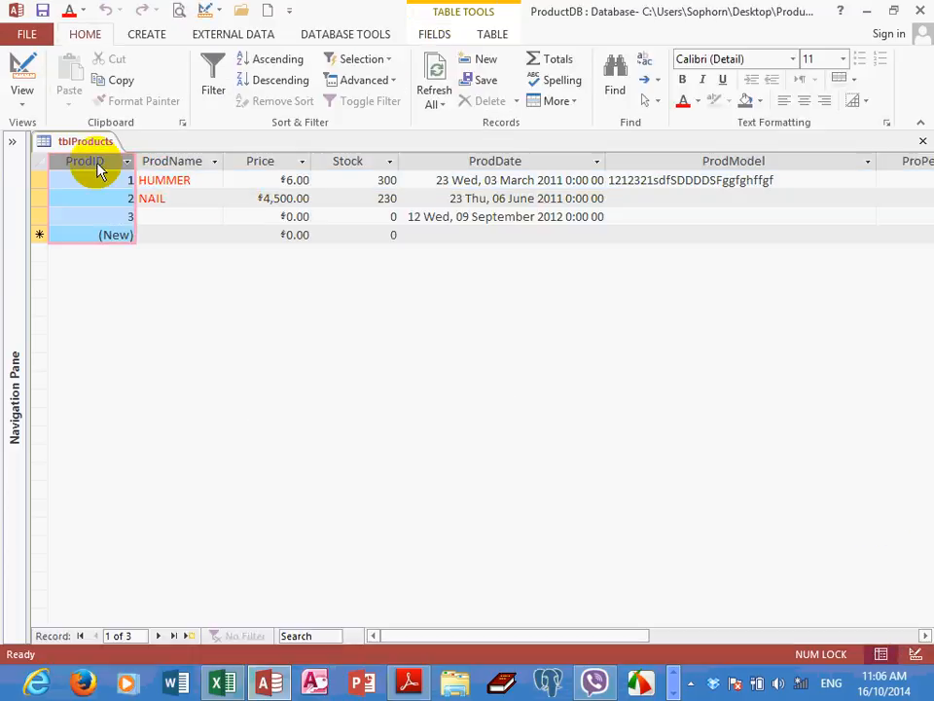
{"action": "left_click", "coordinate": [156, 160]}
{"action": "left_click", "coordinate": [260, 162]}
{"action": "left_click", "coordinate": [344, 162]}
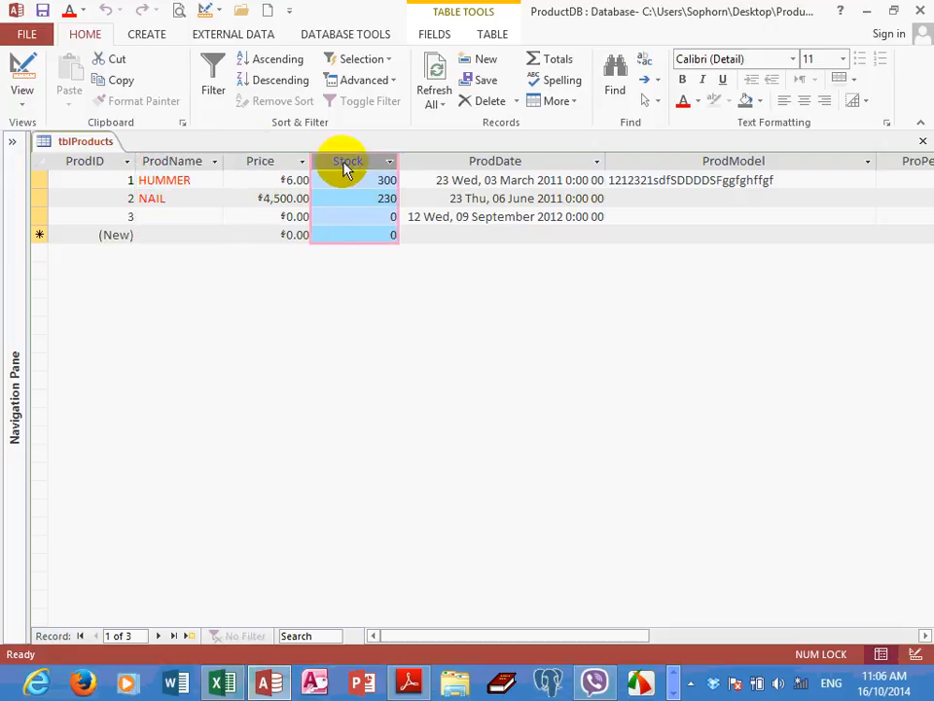
{"action": "left_click", "coordinate": [472, 164]}
{"action": "left_click", "coordinate": [675, 162]}
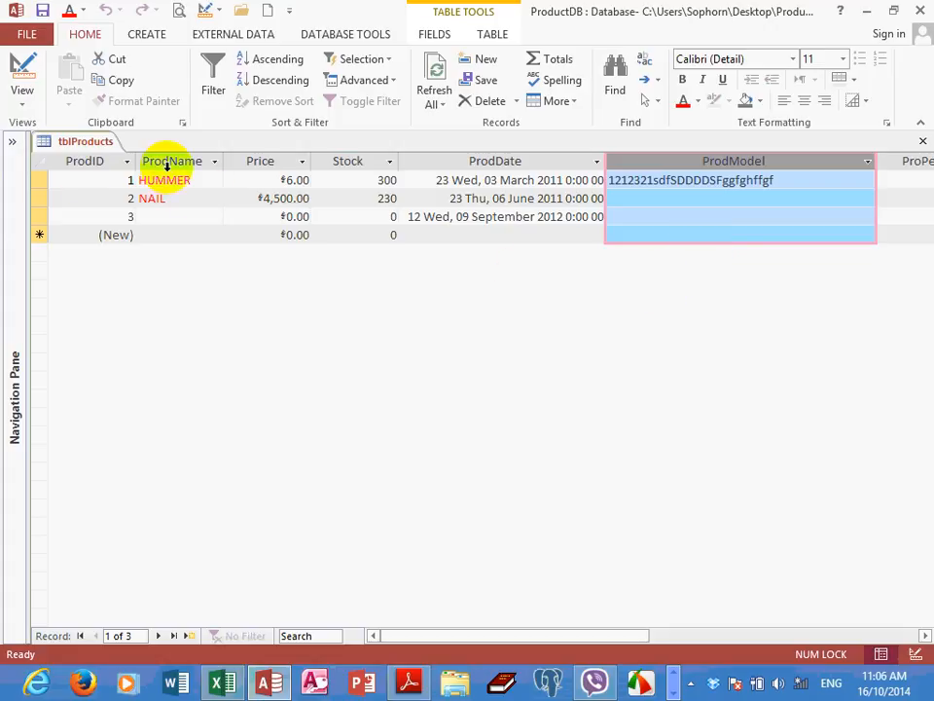
Switch back to Design View and set the Caption of the ProdID field to Product ID
{"action": "left_click", "coordinate": [19, 101]}
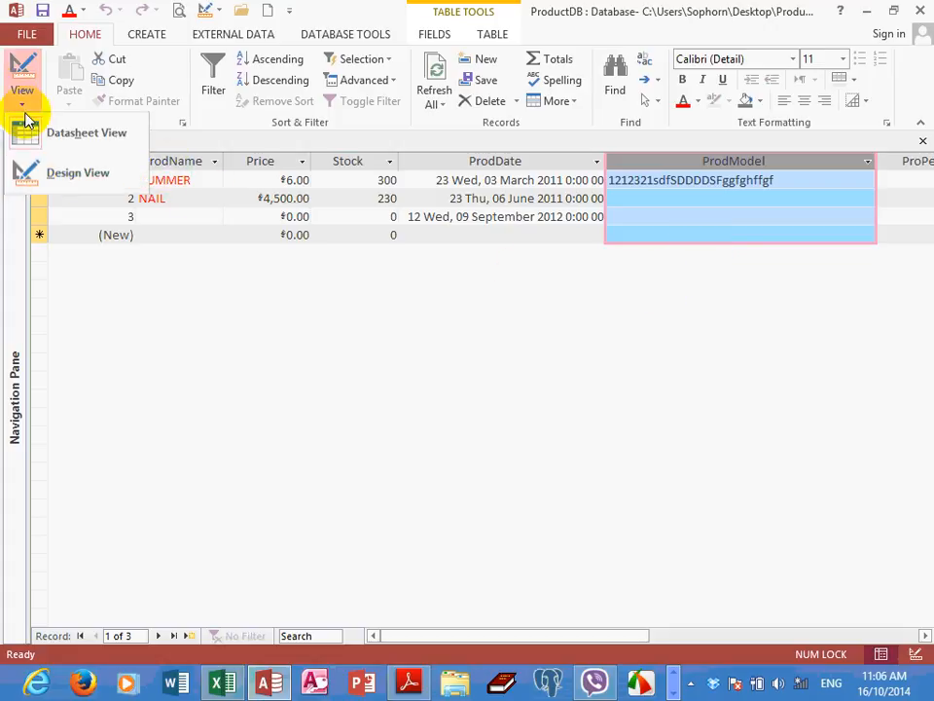
{"action": "left_click", "coordinate": [59, 189]}
{"action": "left_click", "coordinate": [84, 177]}
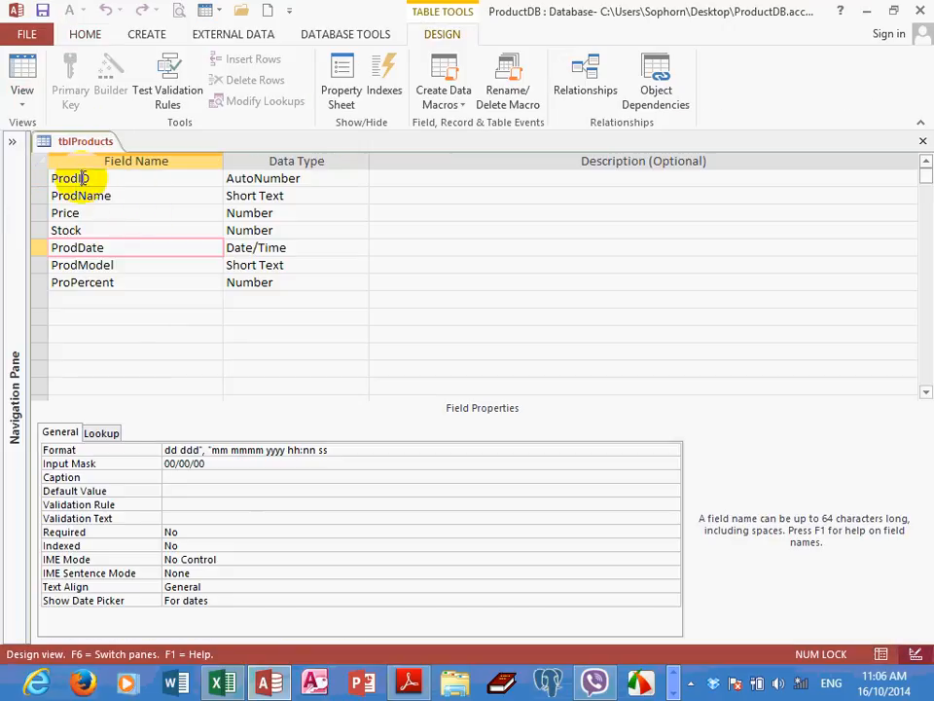
{"action": "left_click_drag", "start_coordinate": [95, 177], "coordinate": [33, 175]}
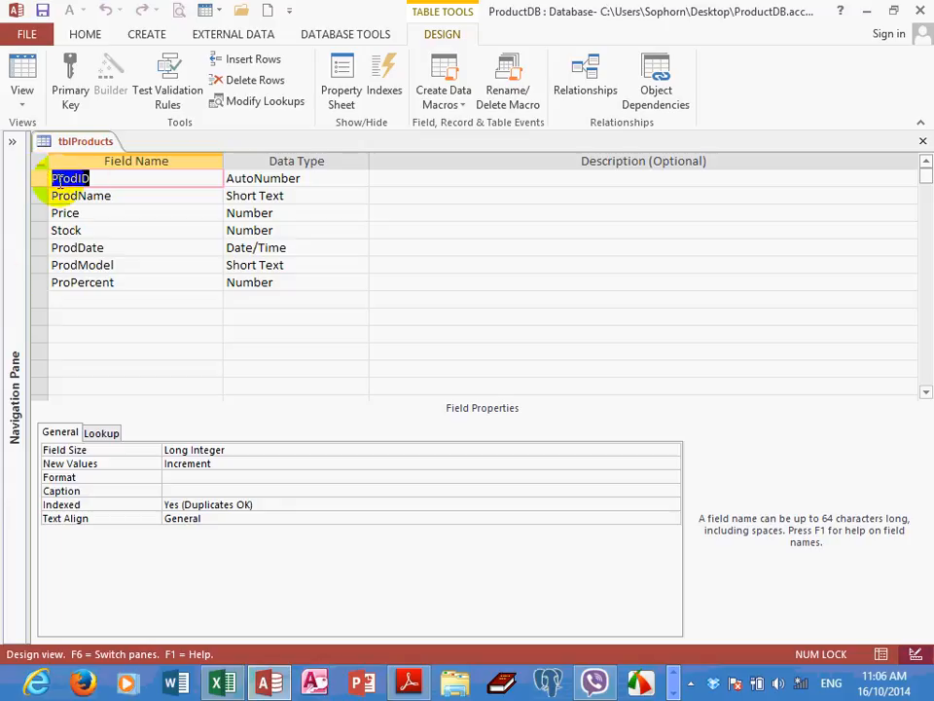
{"action": "left_click", "coordinate": [97, 177]}
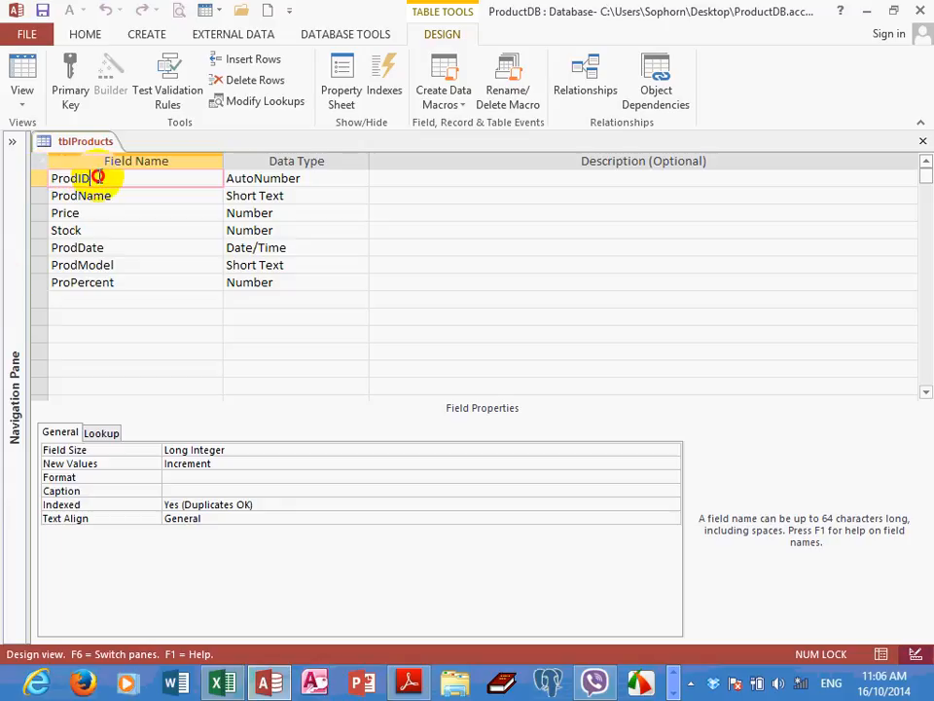
{"action": "left_click", "coordinate": [183, 489]}
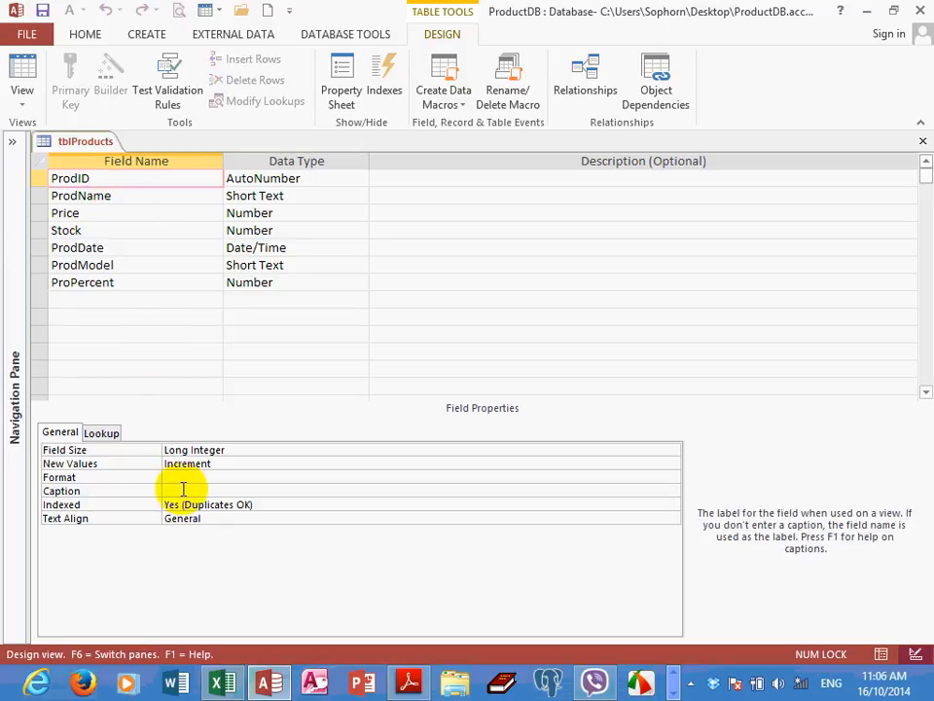
{"action": "left_click", "coordinate": [181, 490]}
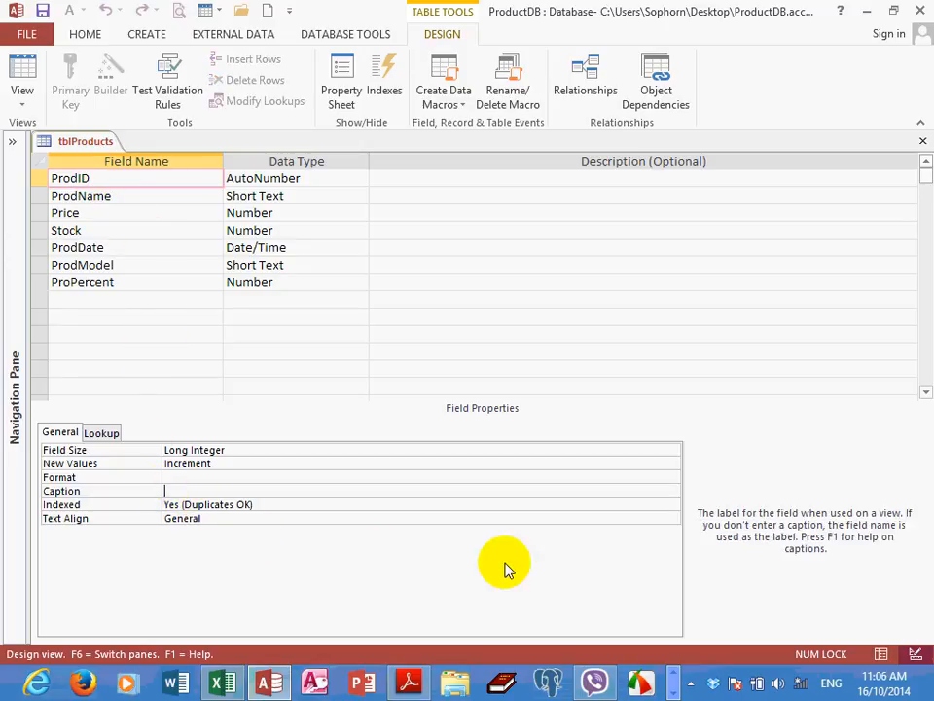
{"action": "type", "text": "Pr"}
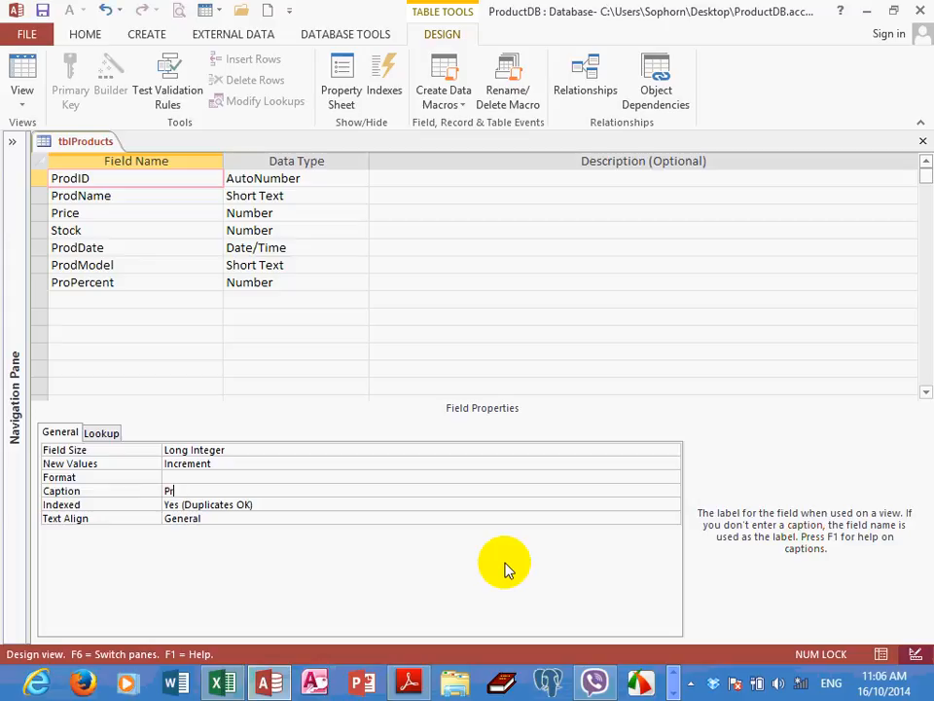
{"action": "type", "text": "oduct ID"}
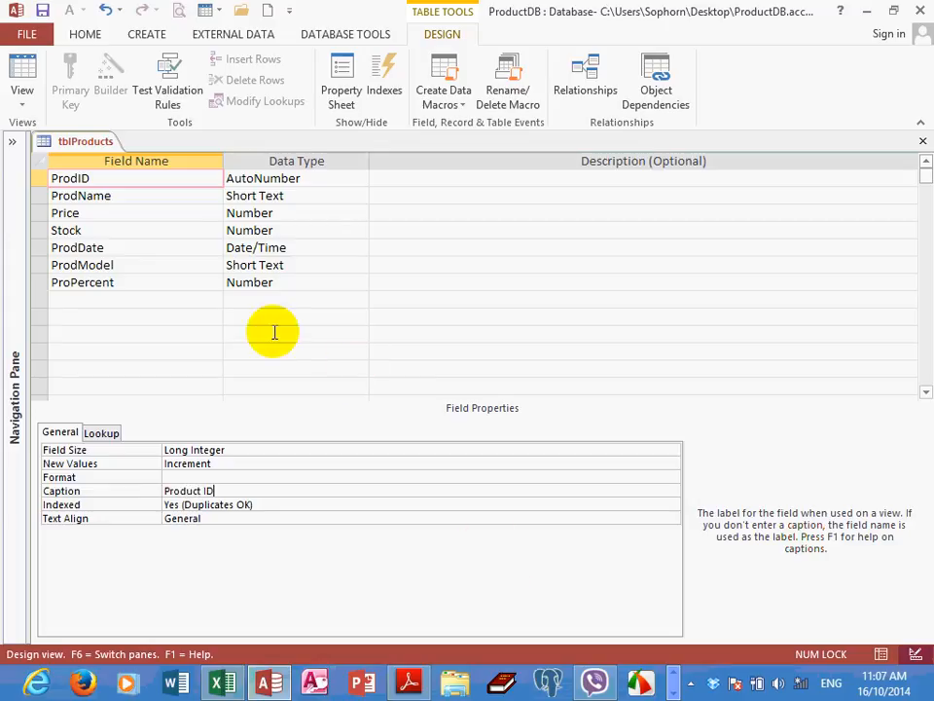
Set the Caption of the ProdName field to Product Name
{"action": "left_click", "coordinate": [163, 198]}
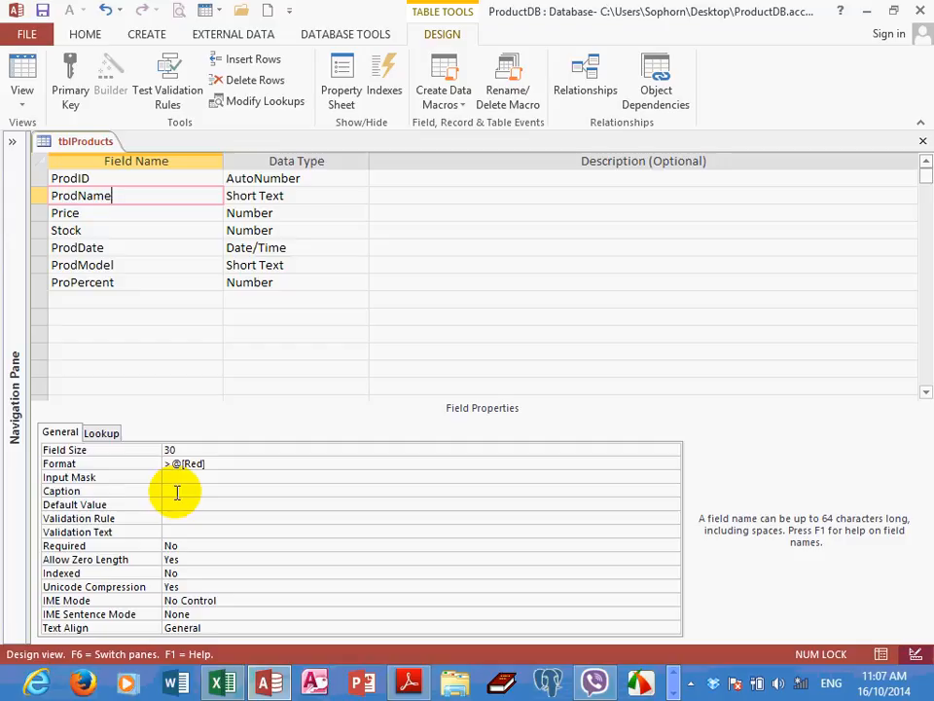
{"action": "left_click", "coordinate": [174, 491]}
{"action": "type", "text": "Prodcut"}
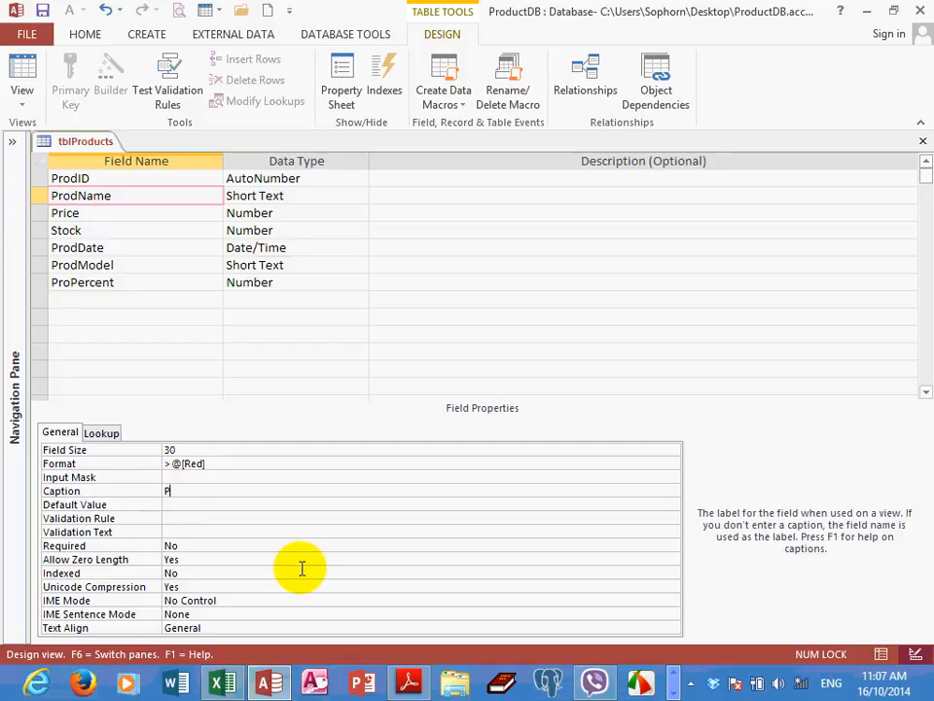
{"action": "key", "text": "BackSpace"}
{"action": "key", "text": "BackSpace"}
{"action": "key", "text": "BackSpace"}
{"action": "type", "text": "uct Name"}
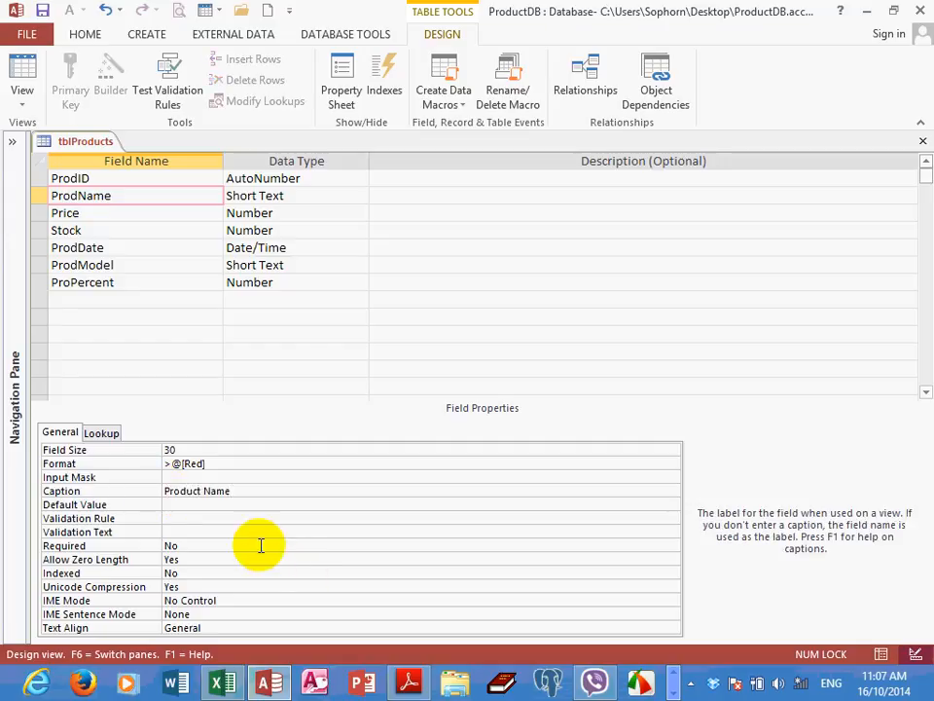
Set the Caption of the ProdDate field to Product Date
{"action": "left_click", "coordinate": [121, 250]}
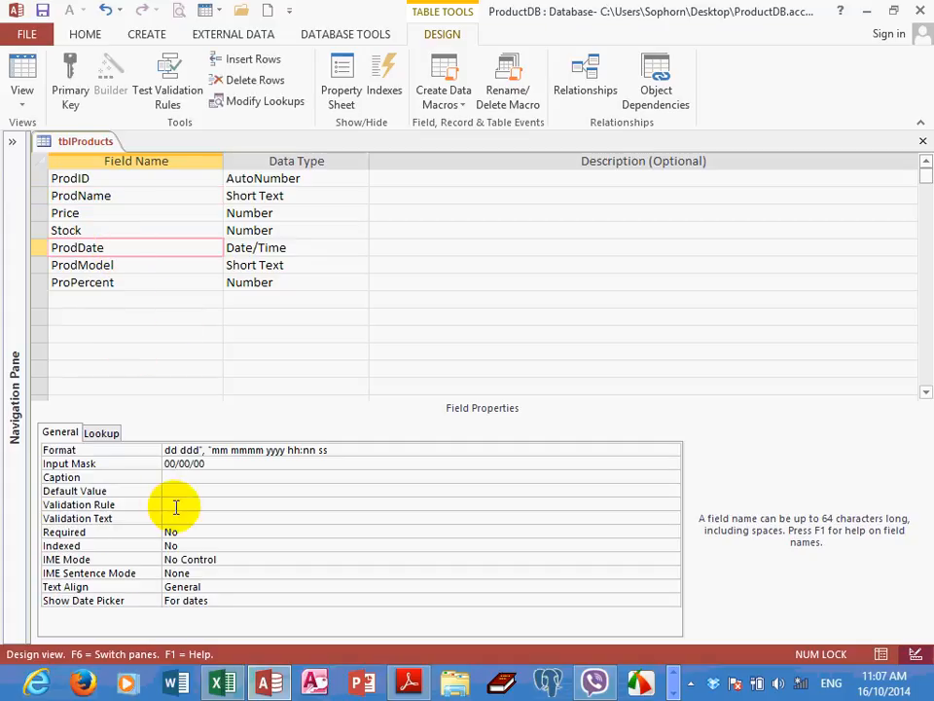
{"action": "left_click", "coordinate": [176, 477]}
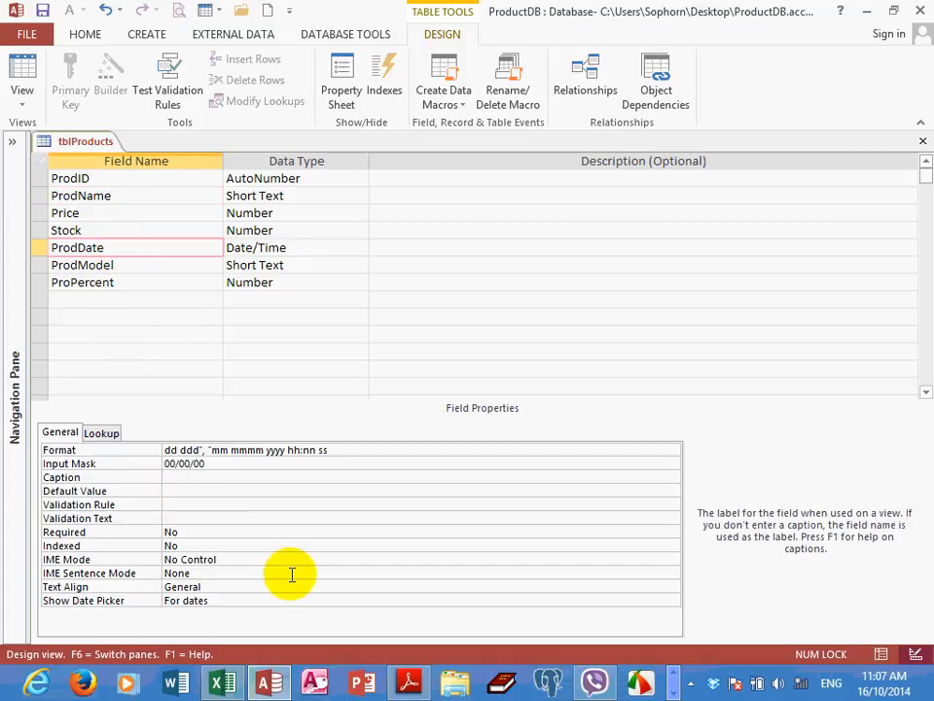
{"action": "type", "text": "Product Date"}
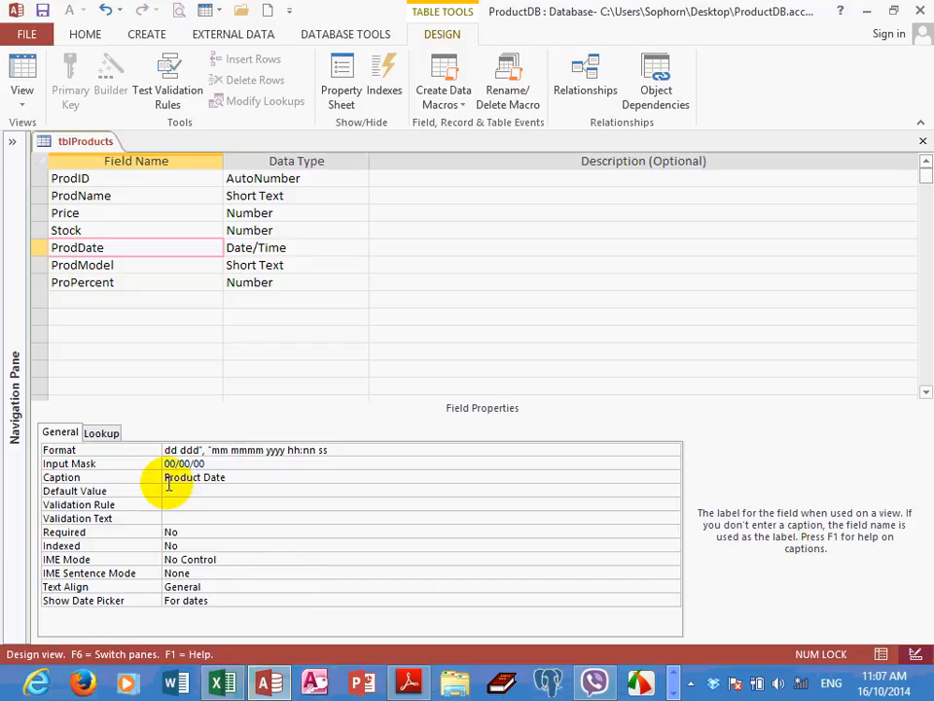
Set the Caption of the ProdModel field to Product Model
{"action": "left_click", "coordinate": [150, 265]}
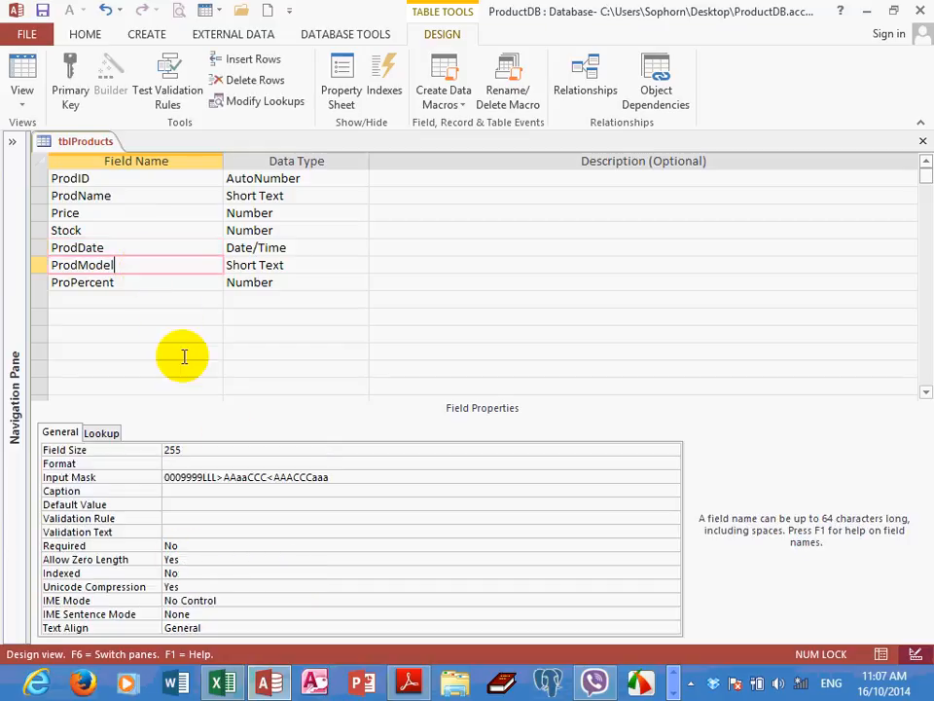
{"action": "left_click", "coordinate": [180, 491]}
{"action": "type", "text": "P"}
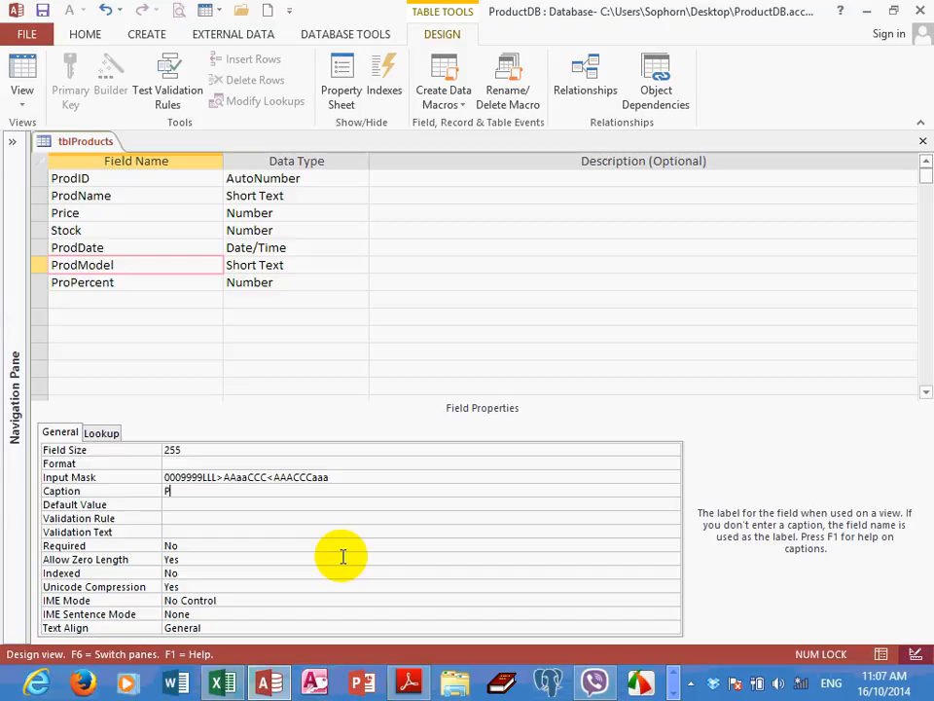
{"action": "type", "text": "roduct N"}
{"action": "key", "text": "BackSpace"}
{"action": "type", "text": "Model"}
Set the Caption of the ProPercent field to Product Percent
{"action": "left_click", "coordinate": [119, 284]}
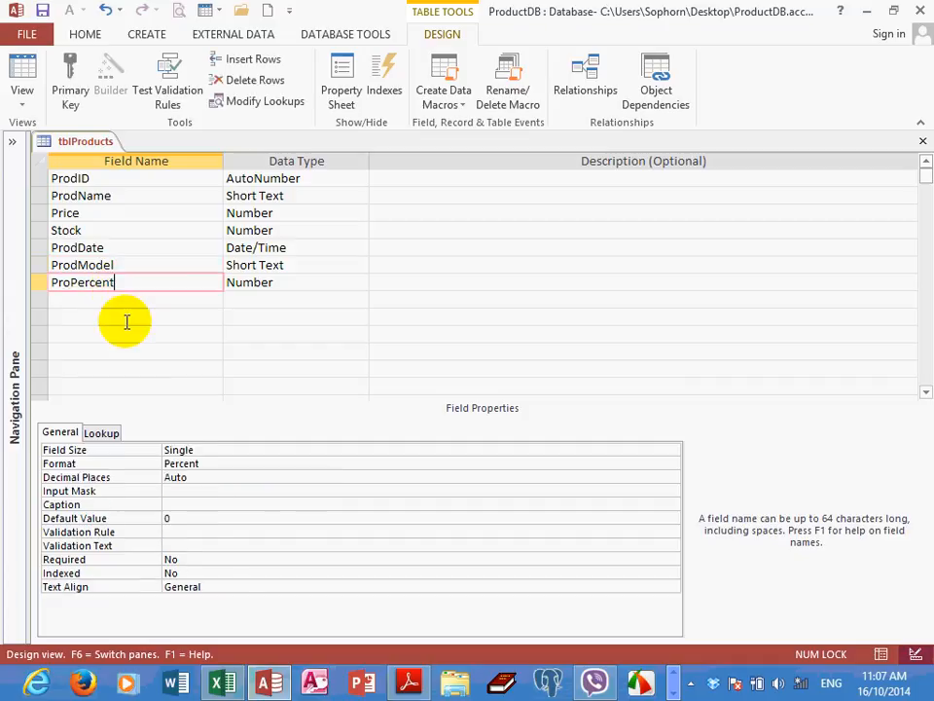
{"action": "left_click", "coordinate": [178, 506]}
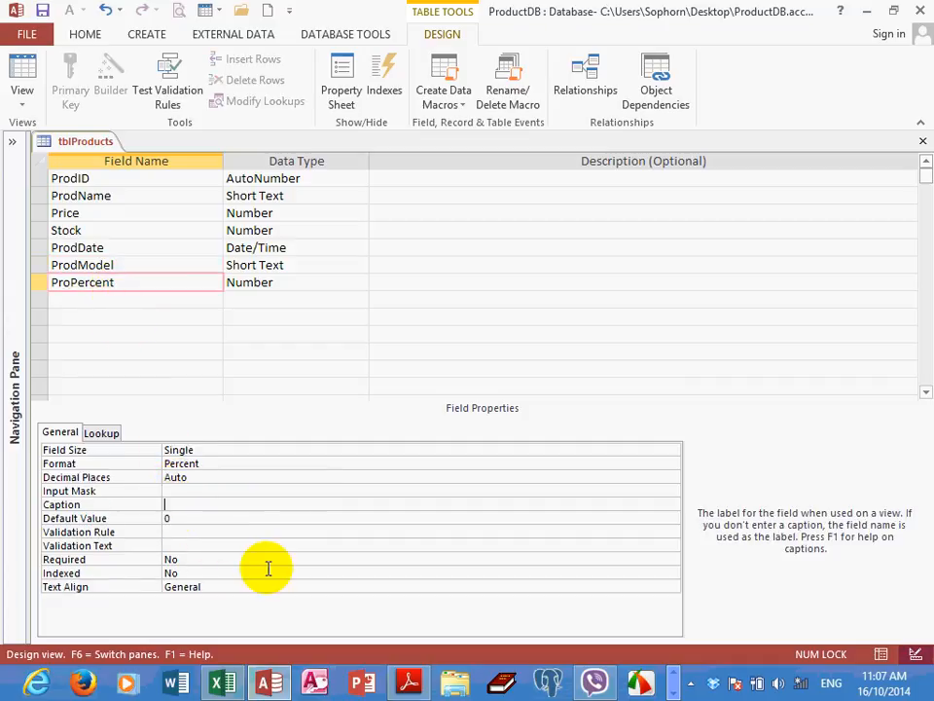
{"action": "type", "text": "Product "}
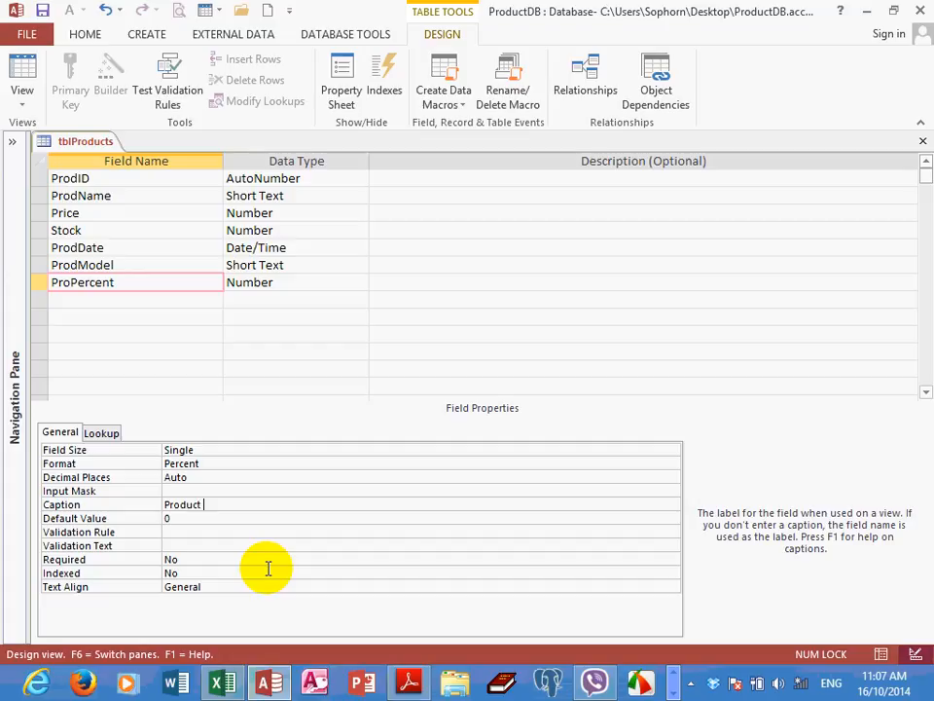
{"action": "type", "text": "Percent"}
{"action": "key", "text": "Tab"}
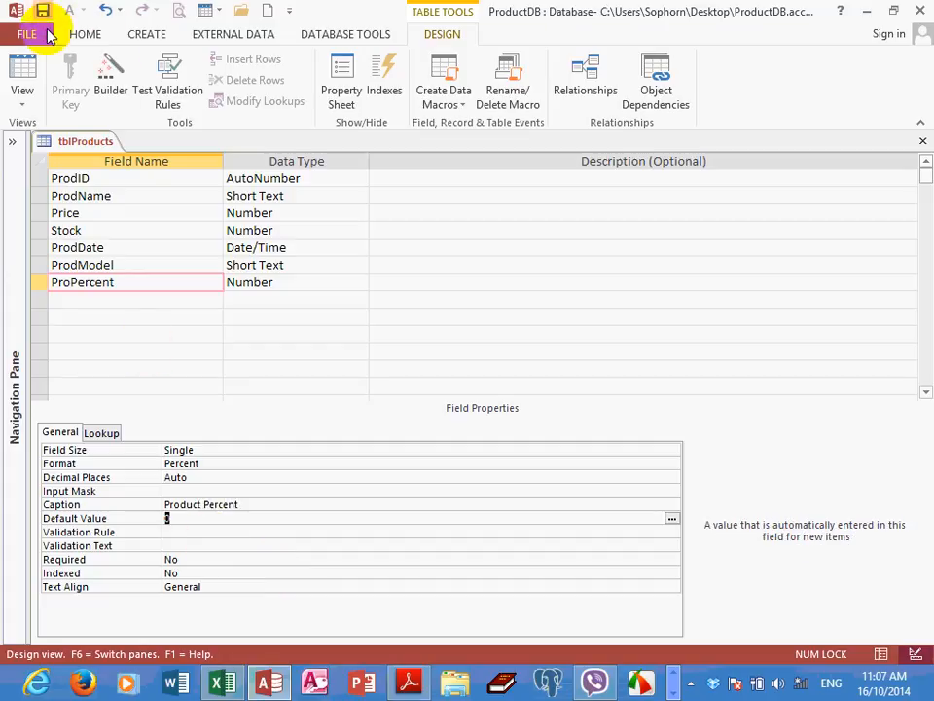
Show tblProducts in Datasheet View and widen the Product Name column so its full heading fits
{"action": "left_click", "coordinate": [23, 95]}
{"action": "left_click", "coordinate": [63, 131]}
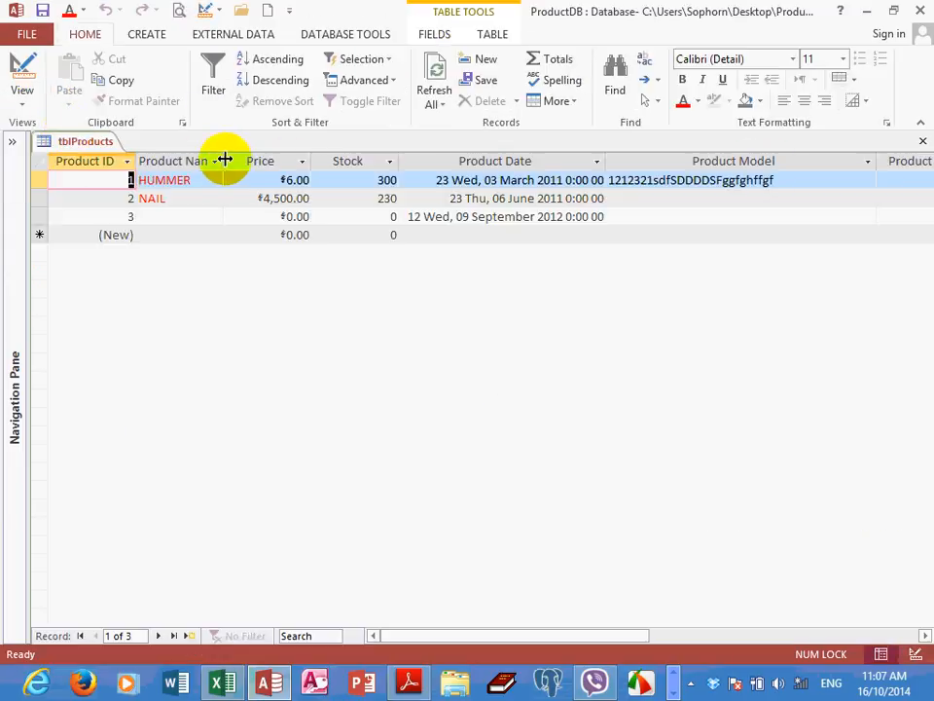
{"action": "left_click_drag", "start_coordinate": [225, 158], "coordinate": [261, 160]}
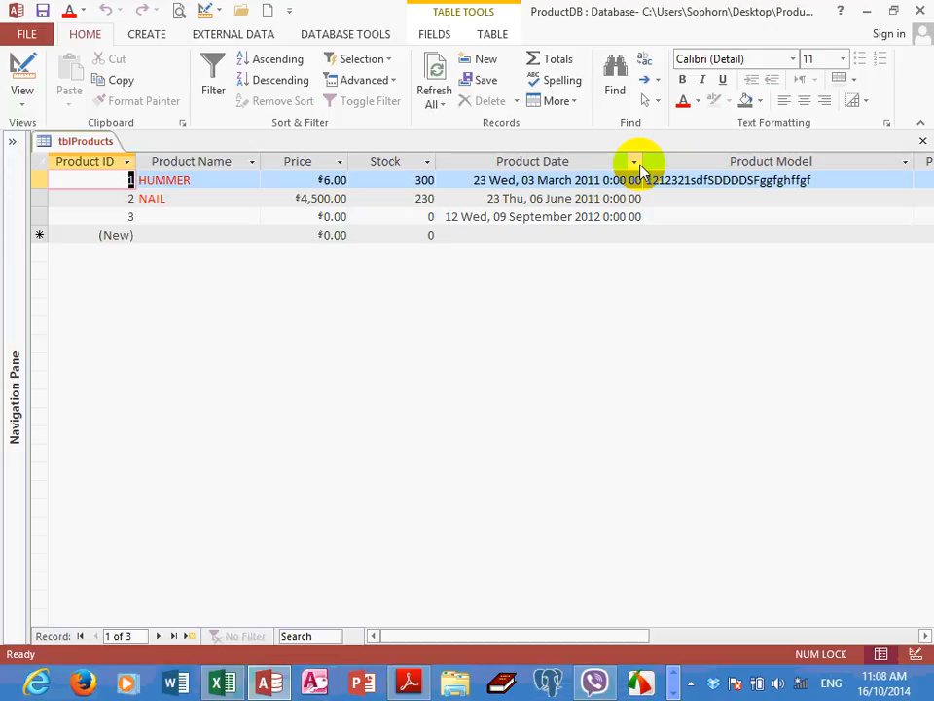
Switch tblProducts to Design View and inspect the Default Value property of the ProdName and Stock fields
{"action": "left_click", "coordinate": [19, 97]}
{"action": "left_click", "coordinate": [31, 172]}
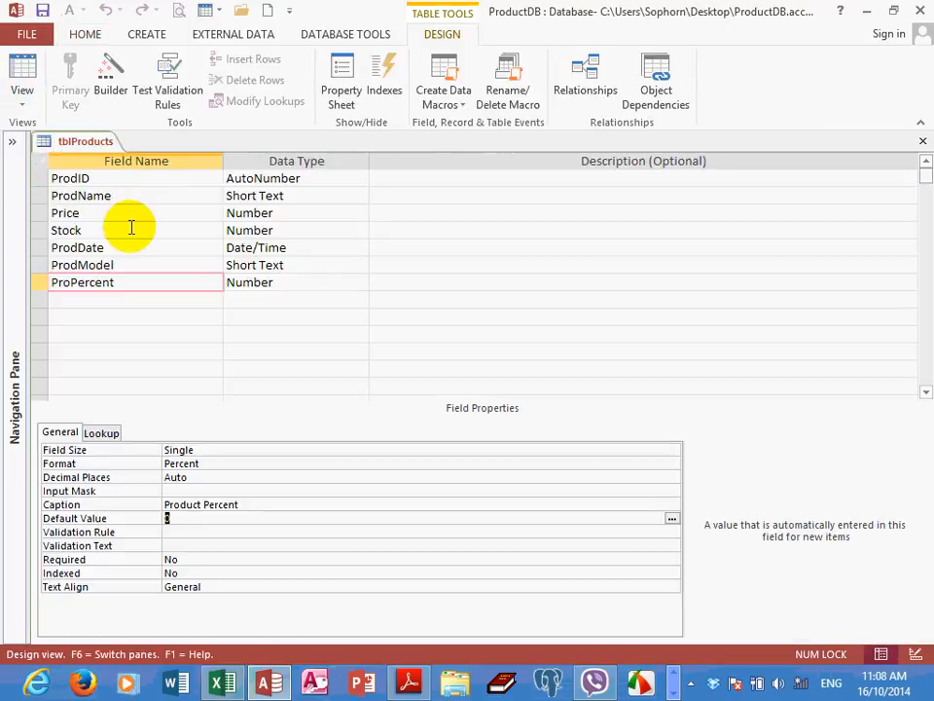
{"action": "left_click", "coordinate": [80, 178]}
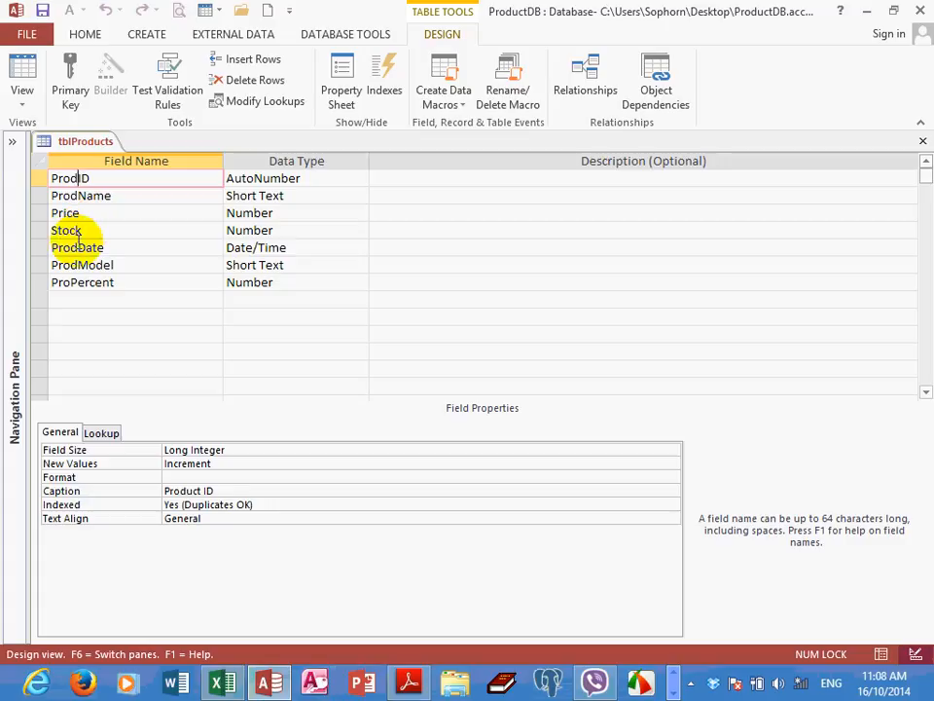
{"action": "type", "text": "_"}
{"action": "key", "text": "BackSpace"}
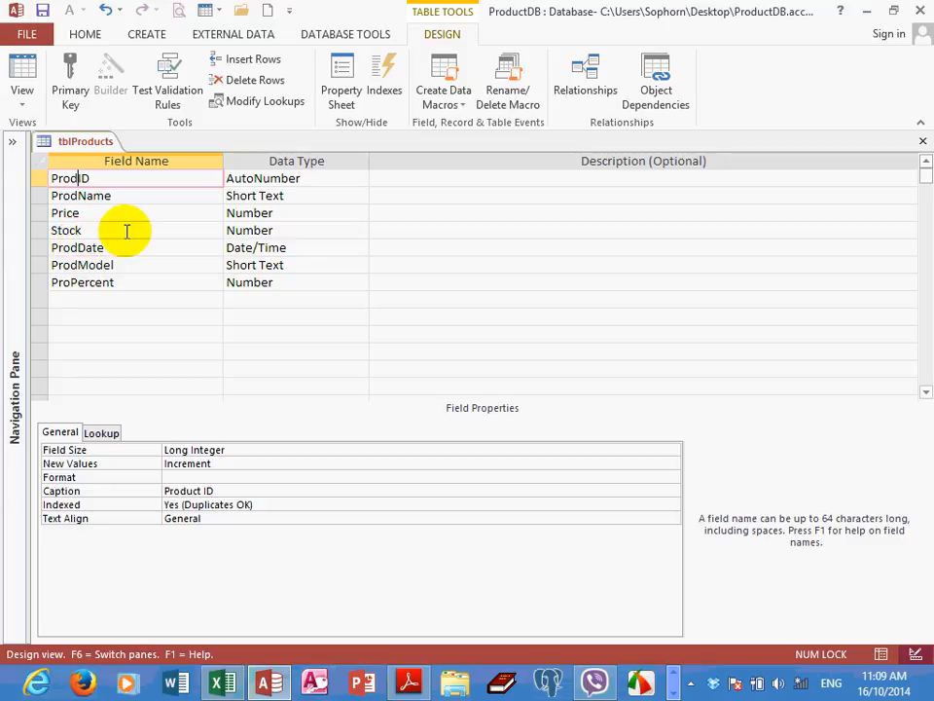
{"action": "left_click", "coordinate": [125, 198]}
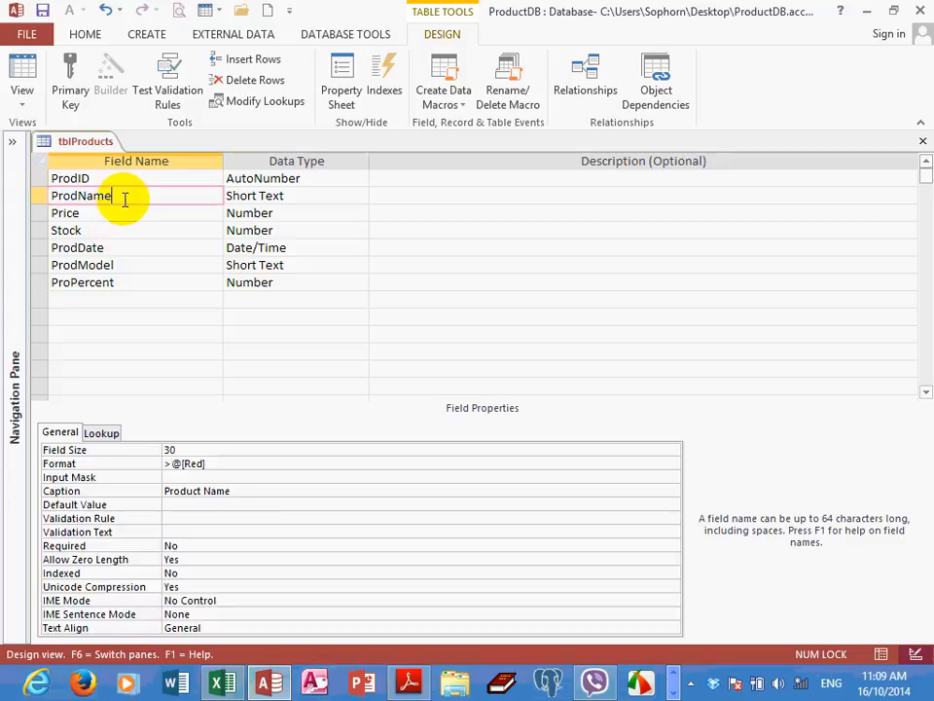
{"action": "left_click", "coordinate": [178, 504]}
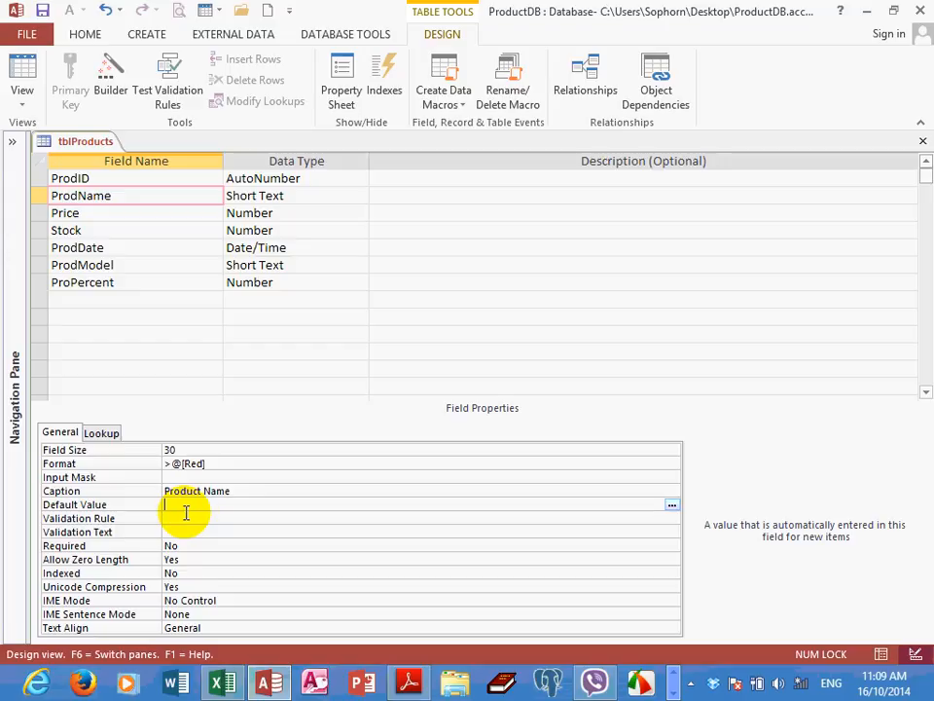
{"action": "left_click", "coordinate": [124, 230]}
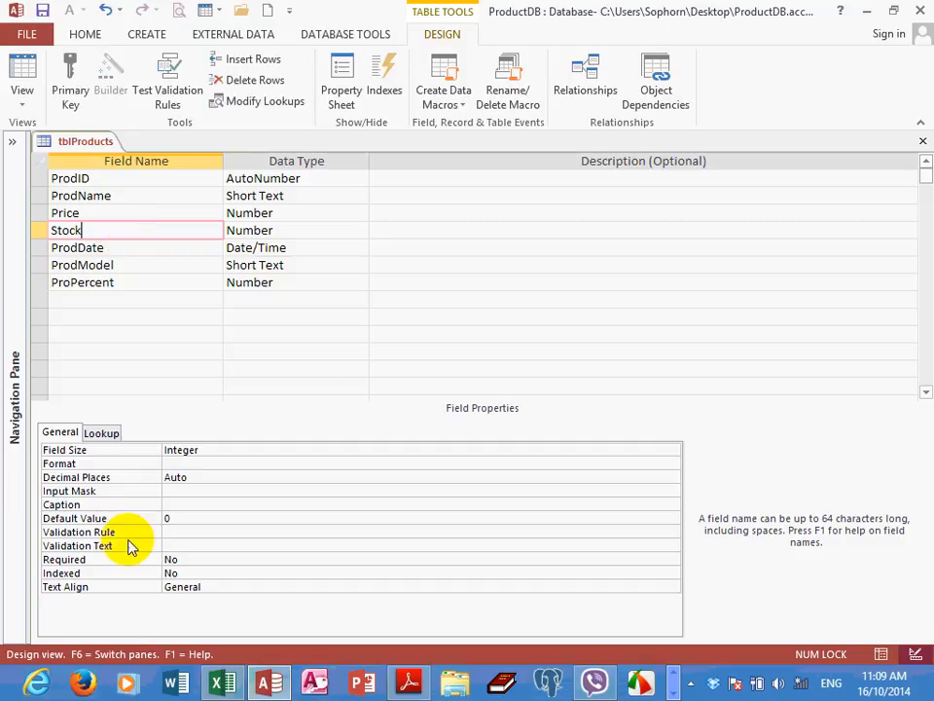
{"action": "double_click", "coordinate": [177, 518]}
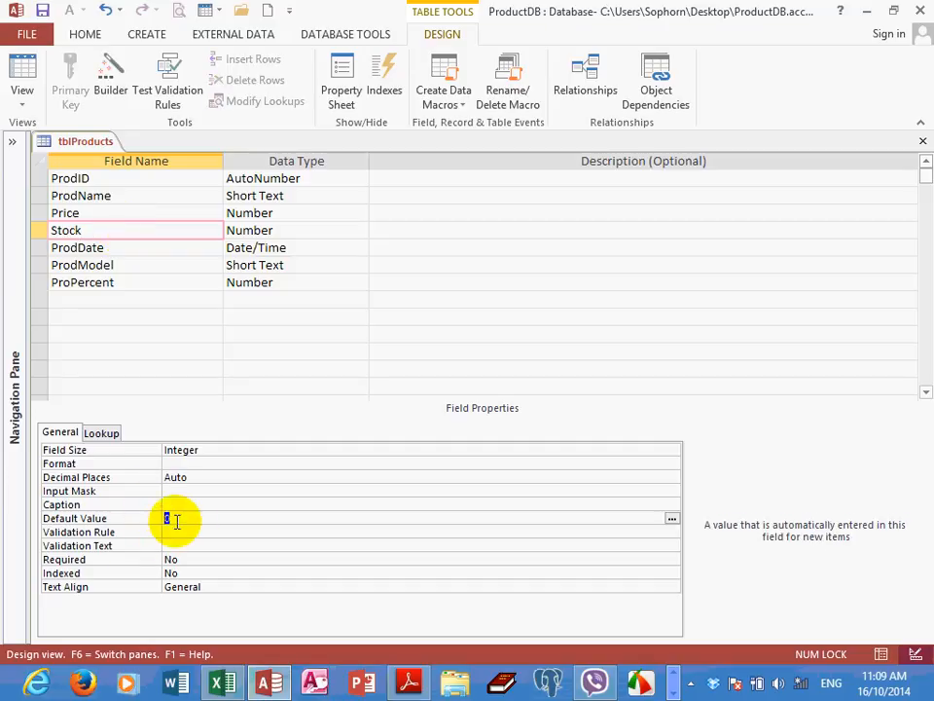
Save tblProducts and check the default Stock value of the new record in Datasheet View
{"action": "left_click", "coordinate": [21, 66]}
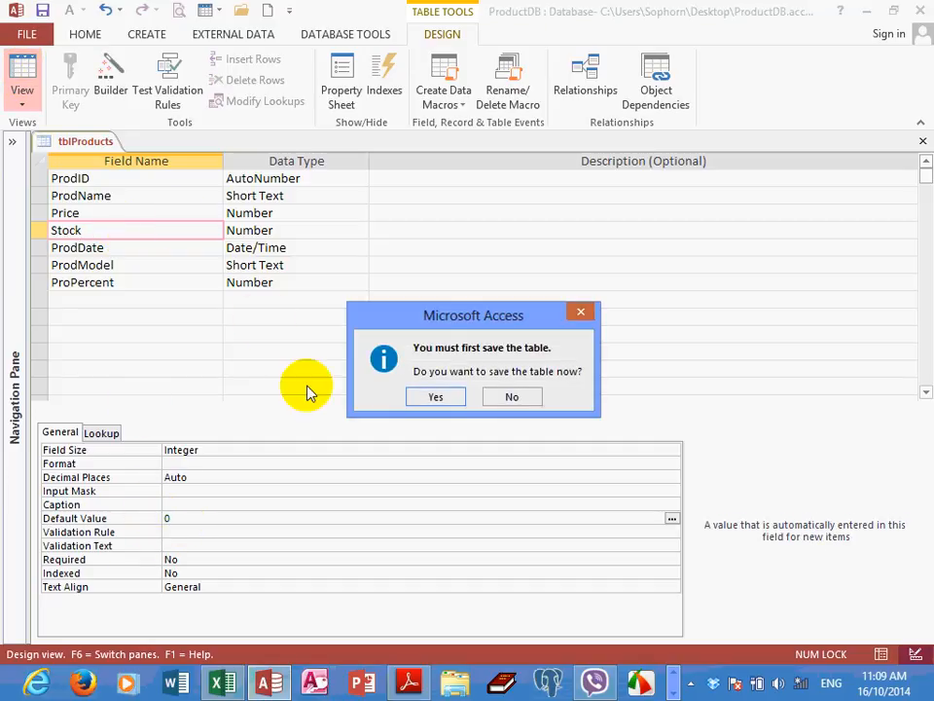
{"action": "left_click", "coordinate": [428, 393]}
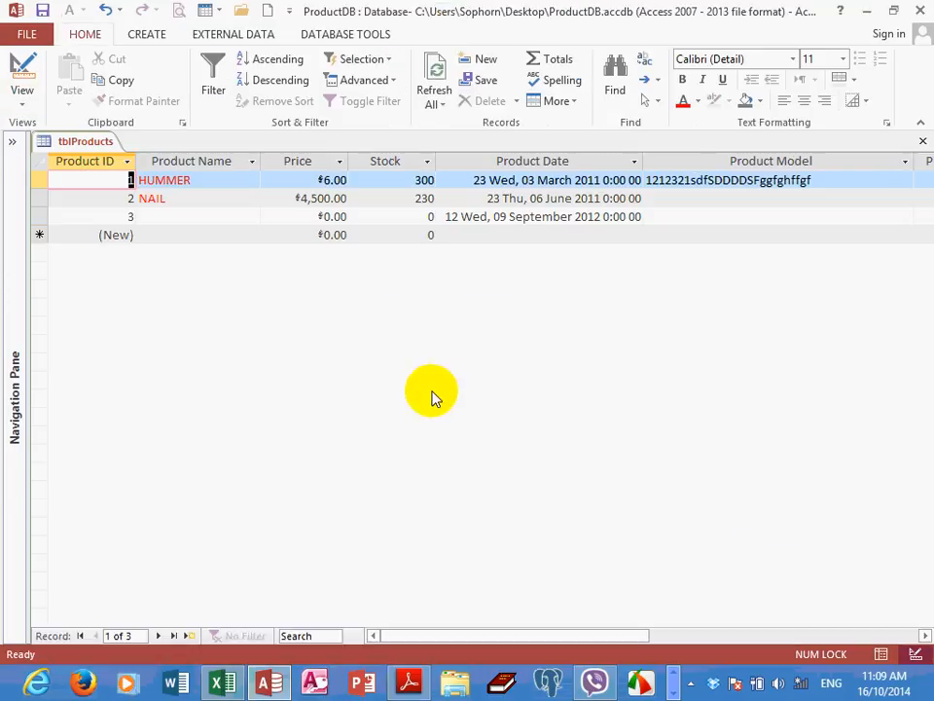
{"action": "left_click", "coordinate": [426, 215]}
{"action": "left_click", "coordinate": [434, 235]}
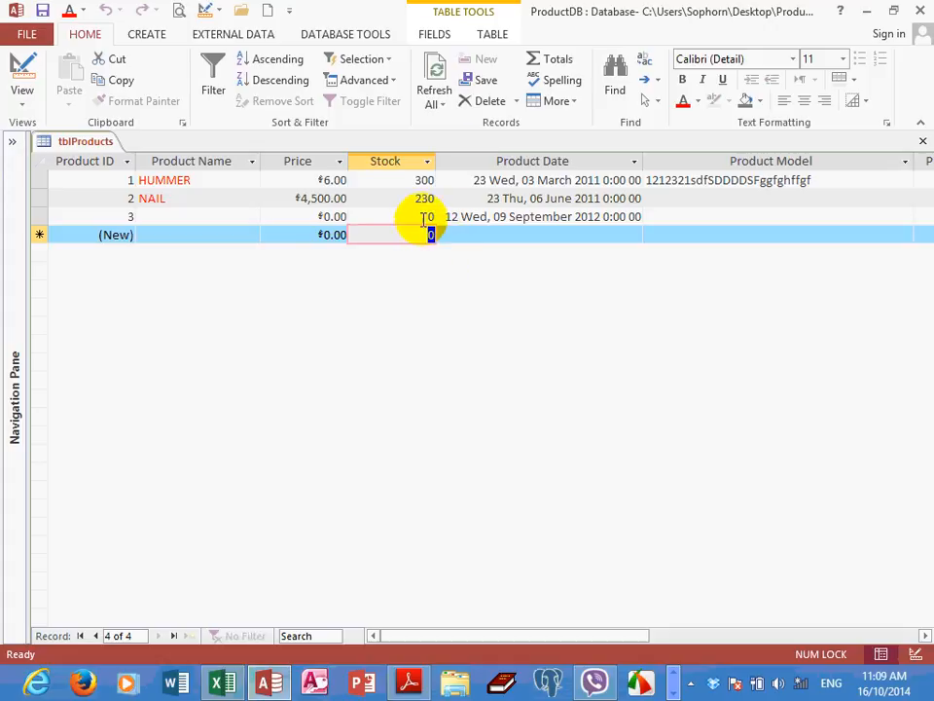
{"action": "left_click", "coordinate": [431, 215]}
{"action": "left_click", "coordinate": [423, 234]}
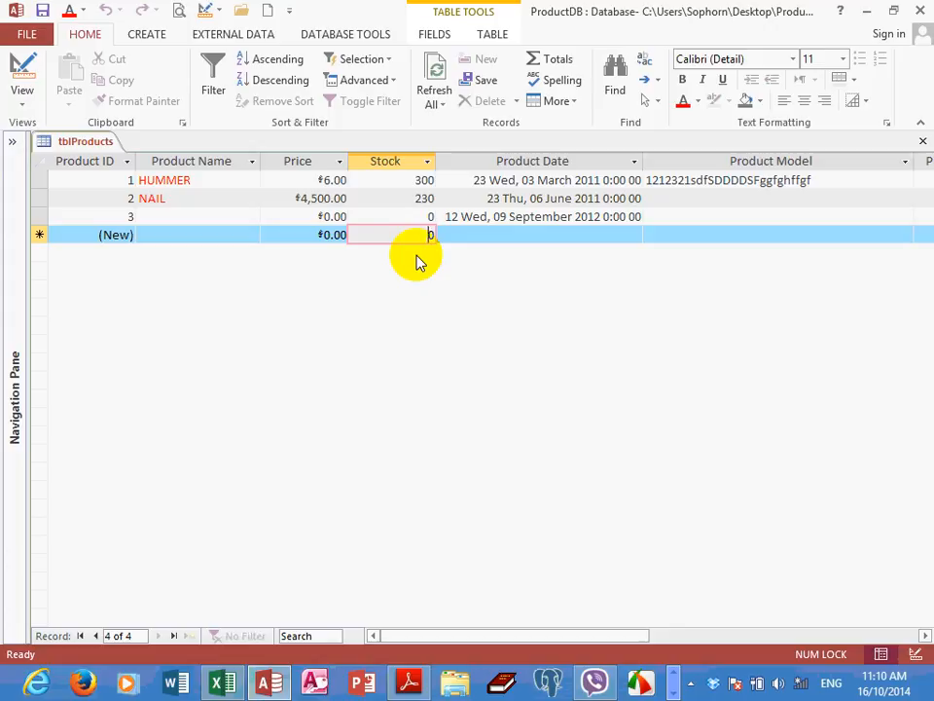
Return tblProducts to Design View and inspect the Validation Rule and Validation Text properties of the Stock field
{"action": "left_click", "coordinate": [24, 105]}
{"action": "left_click", "coordinate": [73, 172]}
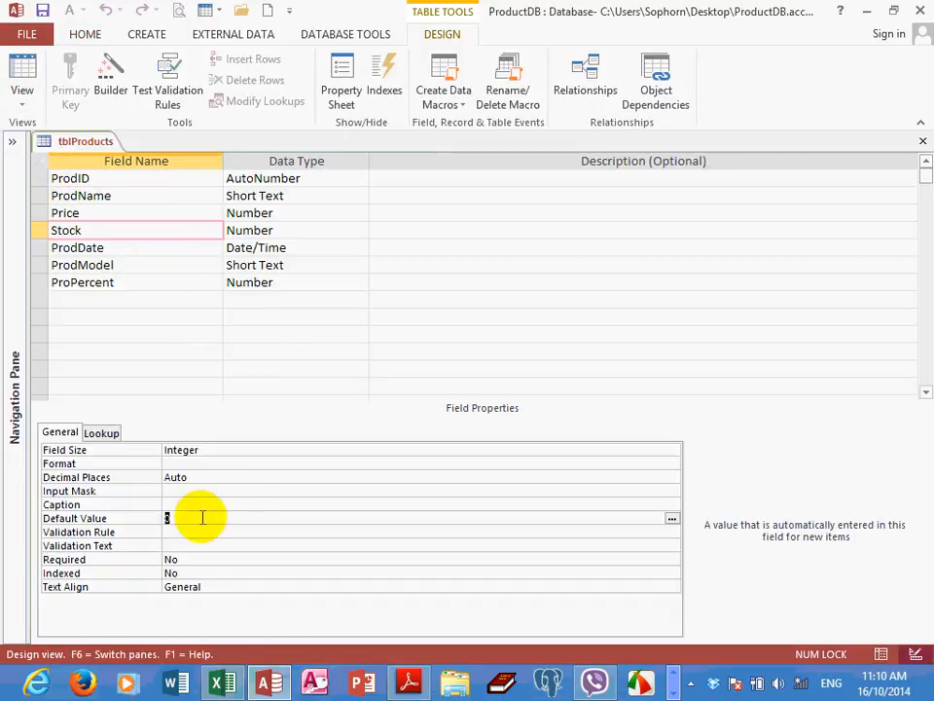
{"action": "key", "text": "Down"}
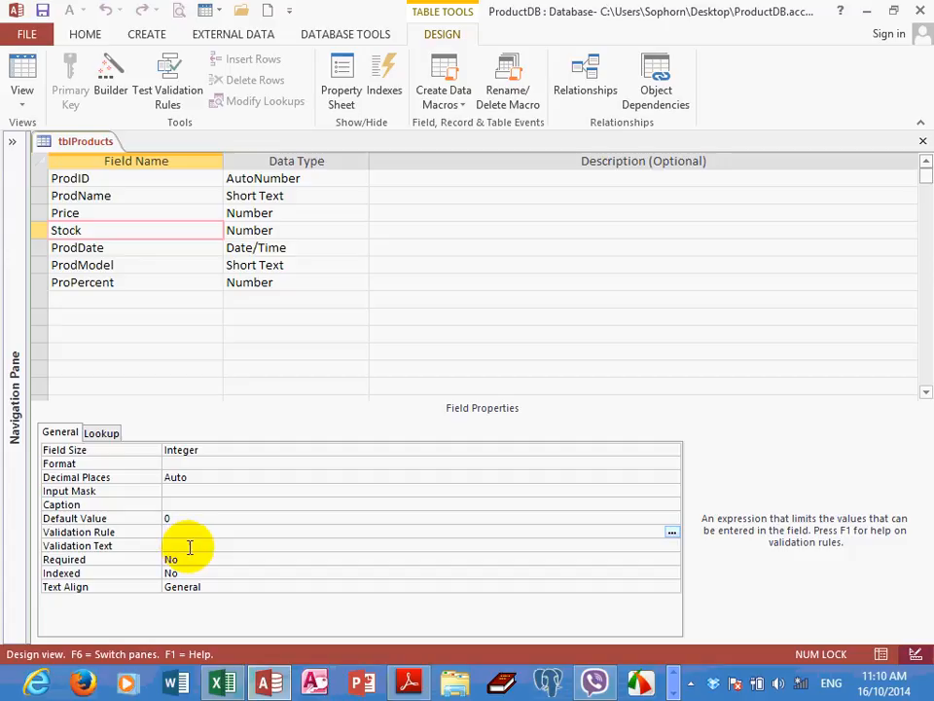
{"action": "key", "text": "Down"}
{"action": "left_click", "coordinate": [196, 532]}
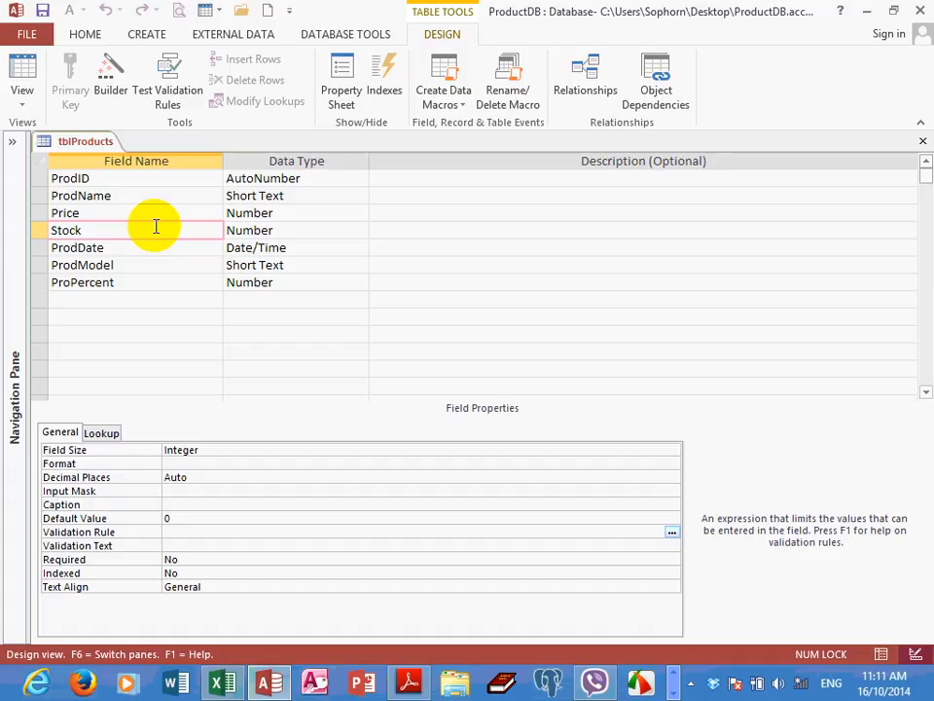
Enter >=0 AND <=200 as the Validation Rule of the Stock field in the Zoom box
{"action": "left_click", "coordinate": [167, 228]}
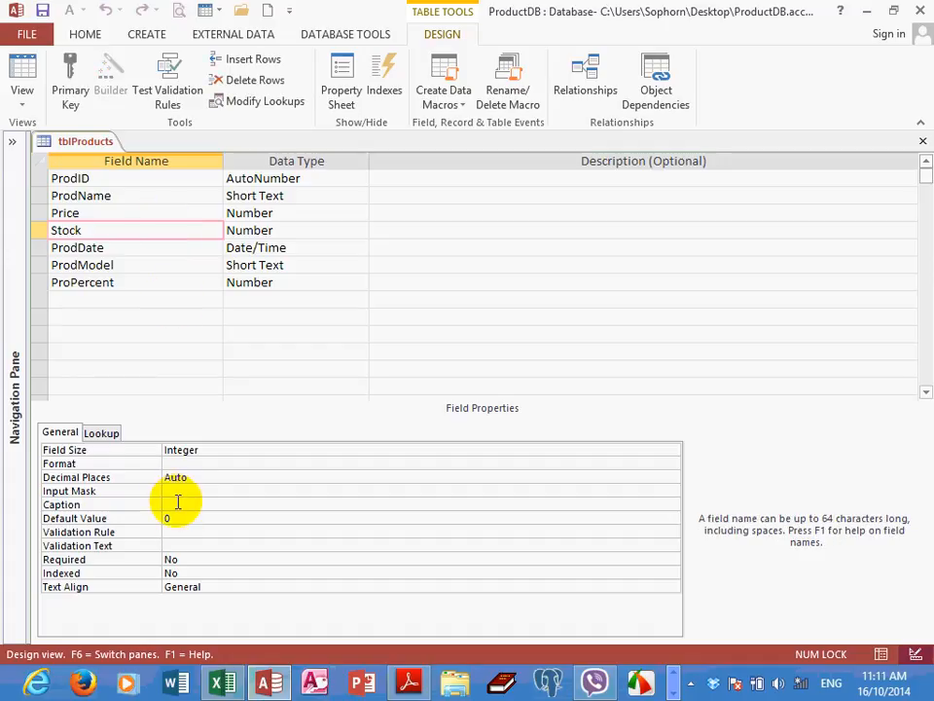
{"action": "left_click", "coordinate": [182, 532]}
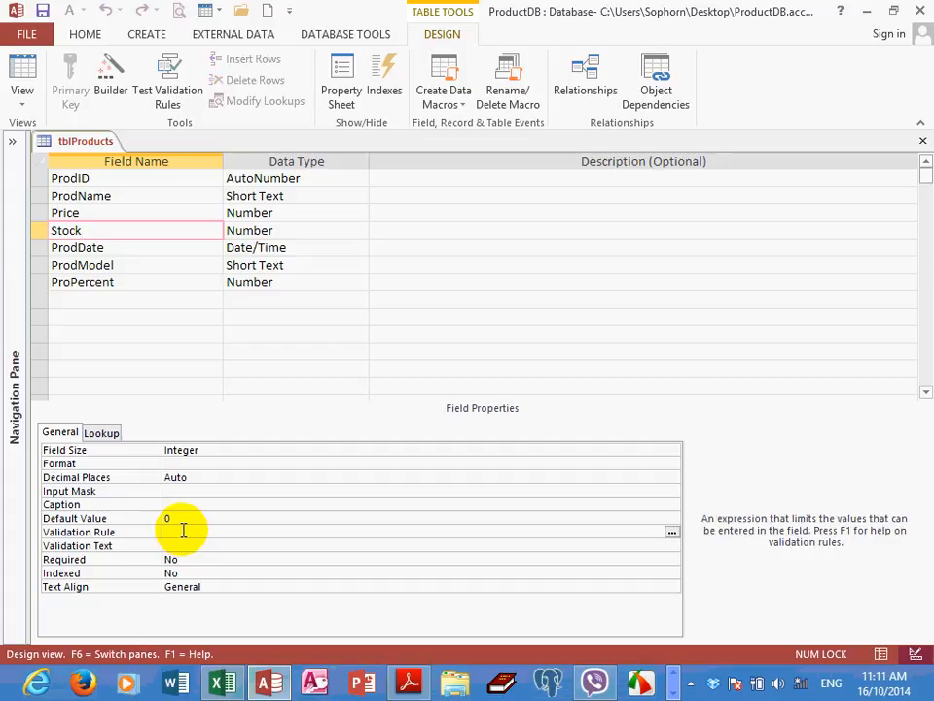
{"action": "right_click", "coordinate": [183, 532]}
{"action": "left_click", "coordinate": [242, 563]}
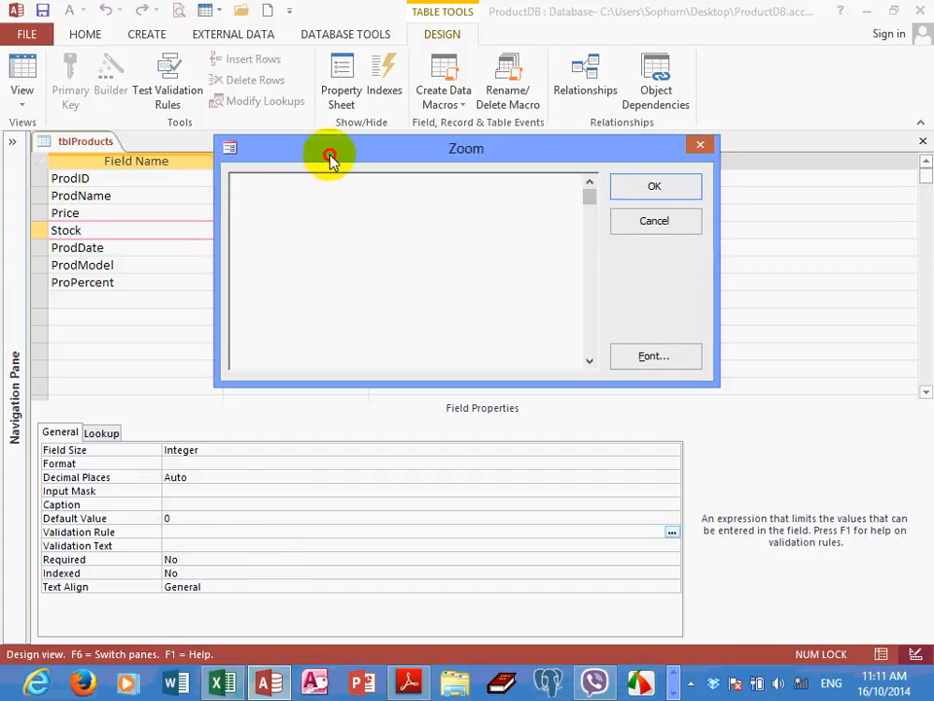
{"action": "left_click_drag", "start_coordinate": [329, 159], "coordinate": [361, 212]}
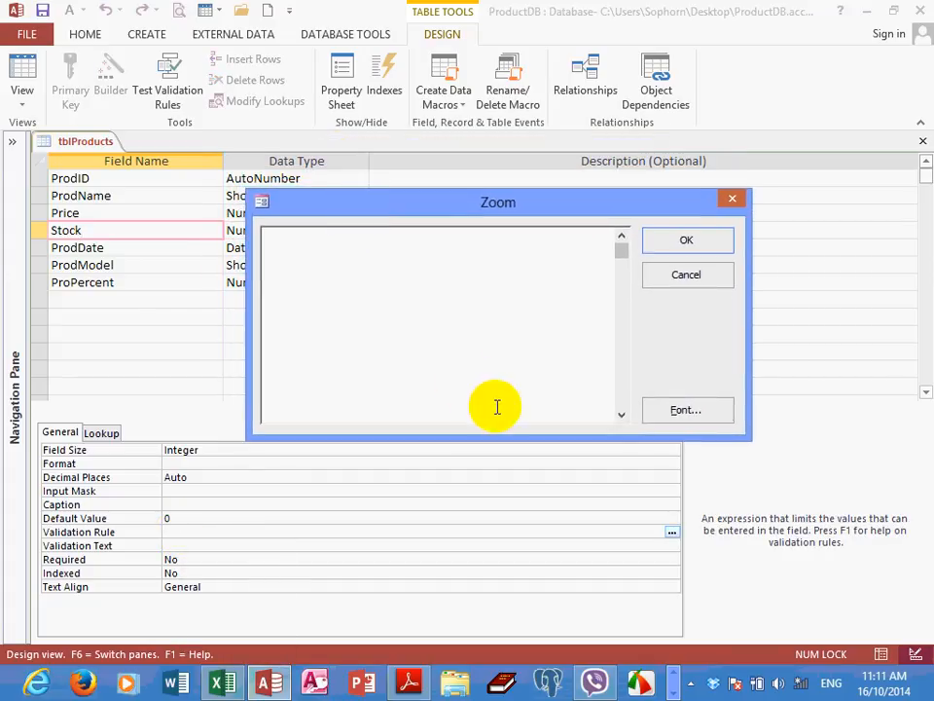
{"action": "type", "text": ">="}
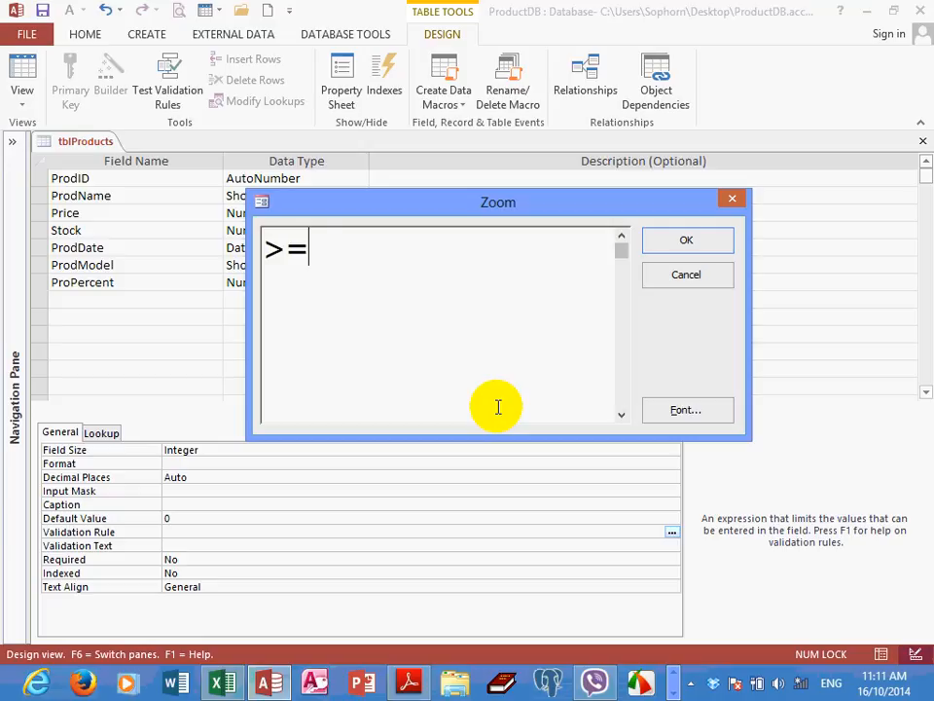
{"action": "type", "text": "0"}
{"action": "key", "text": "Caps_Lock"}
{"action": "type", "text": "AND"}
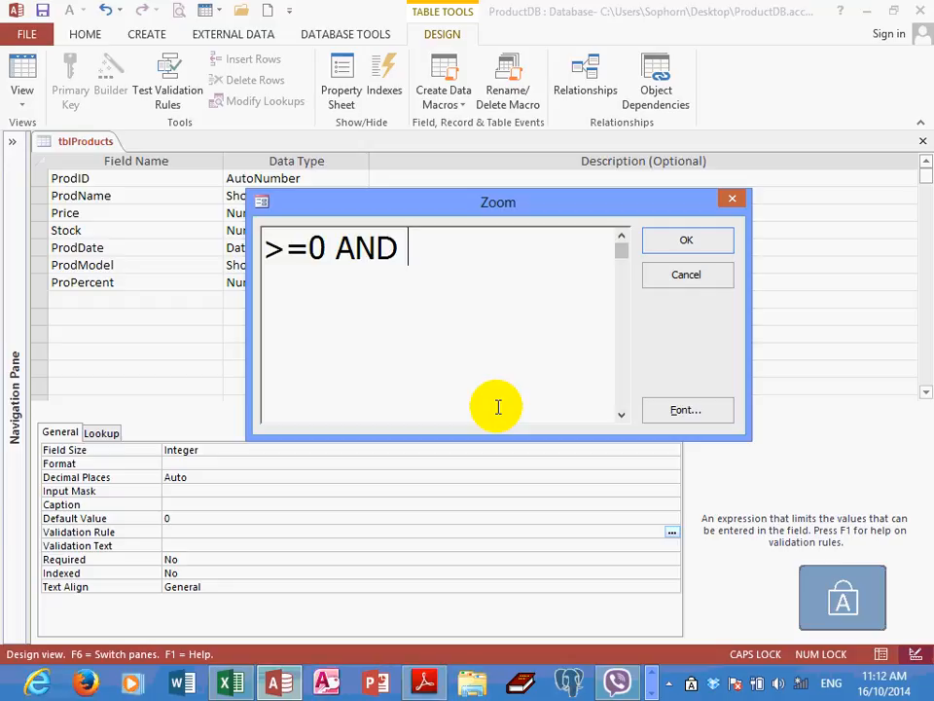
{"action": "type", "text": "<=200"}
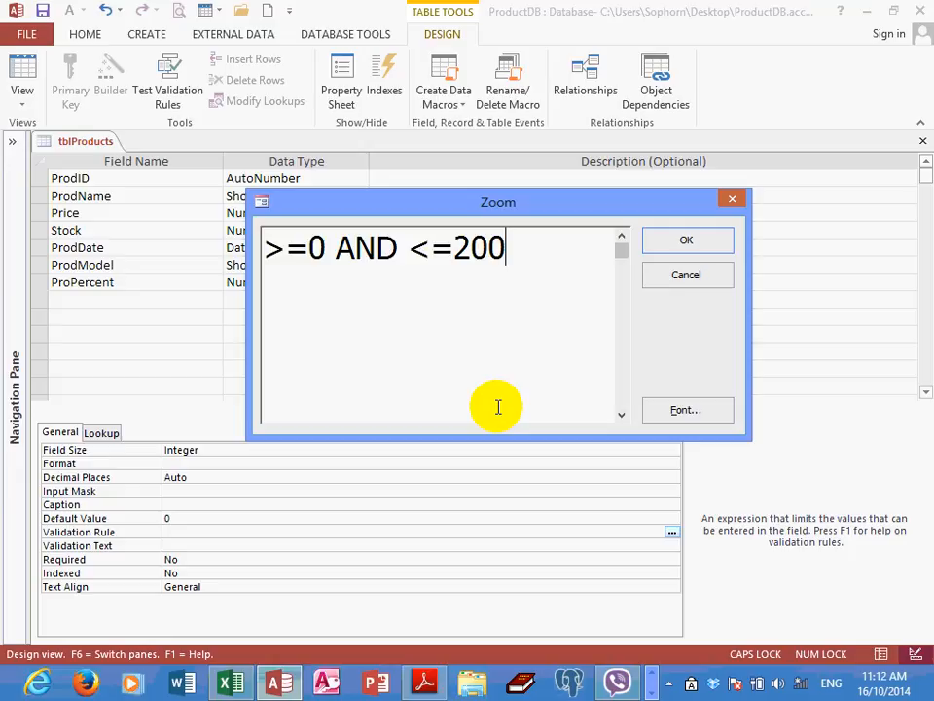
Rewrite the Stock validation expression with the Between operator as Between 0 AND 200
{"action": "left_click", "coordinate": [308, 247]}
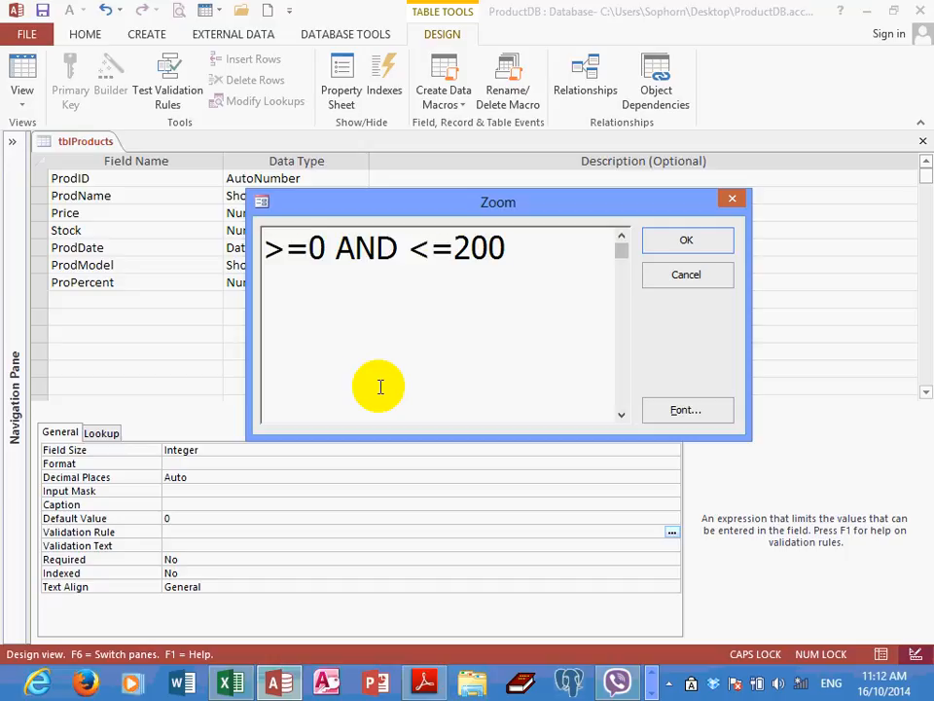
{"action": "key", "text": "BackSpace"}
{"action": "key", "text": "BackSpace"}
{"action": "type", "text": "BT"}
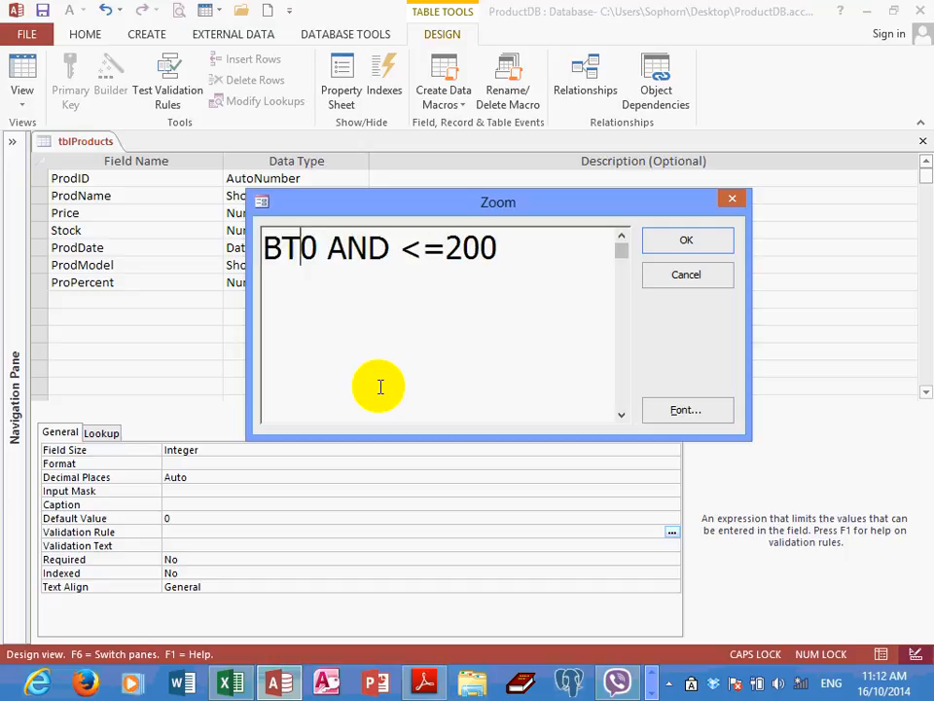
{"action": "key", "text": "BackSpace"}
{"action": "type", "text": "W"}
{"action": "key", "text": "BackSpace"}
{"action": "key", "text": "Caps_Lock"}
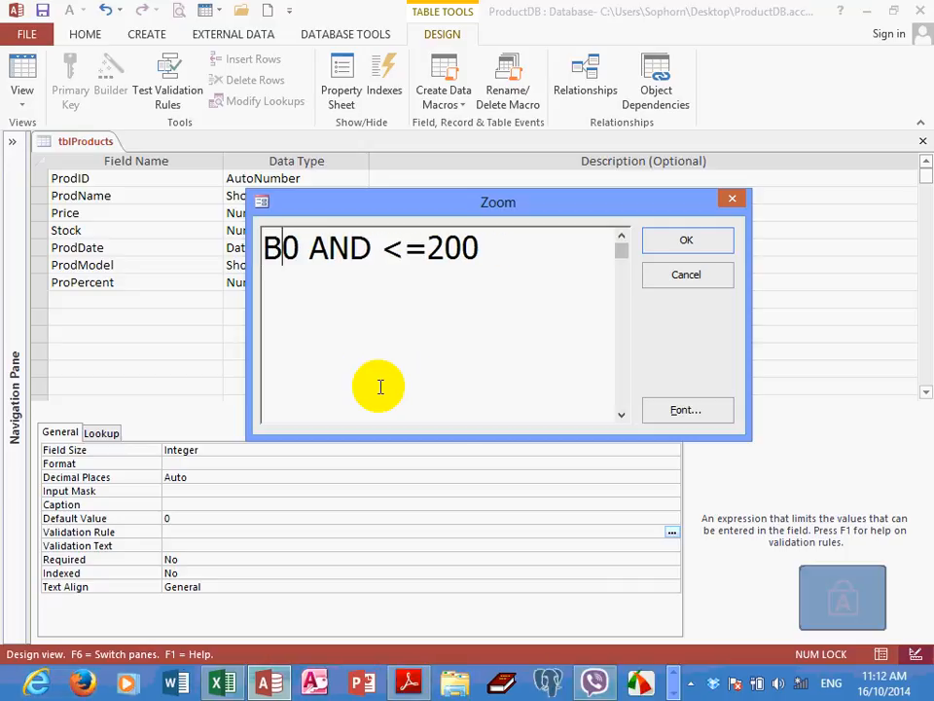
{"action": "type", "text": "etween"}
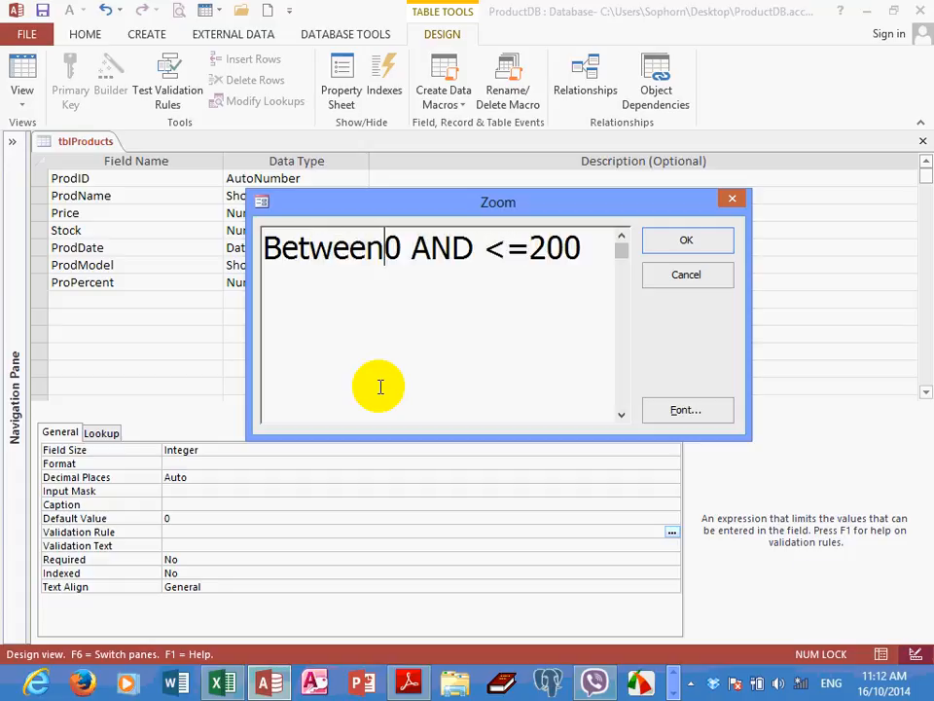
{"action": "left_click", "coordinate": [538, 249]}
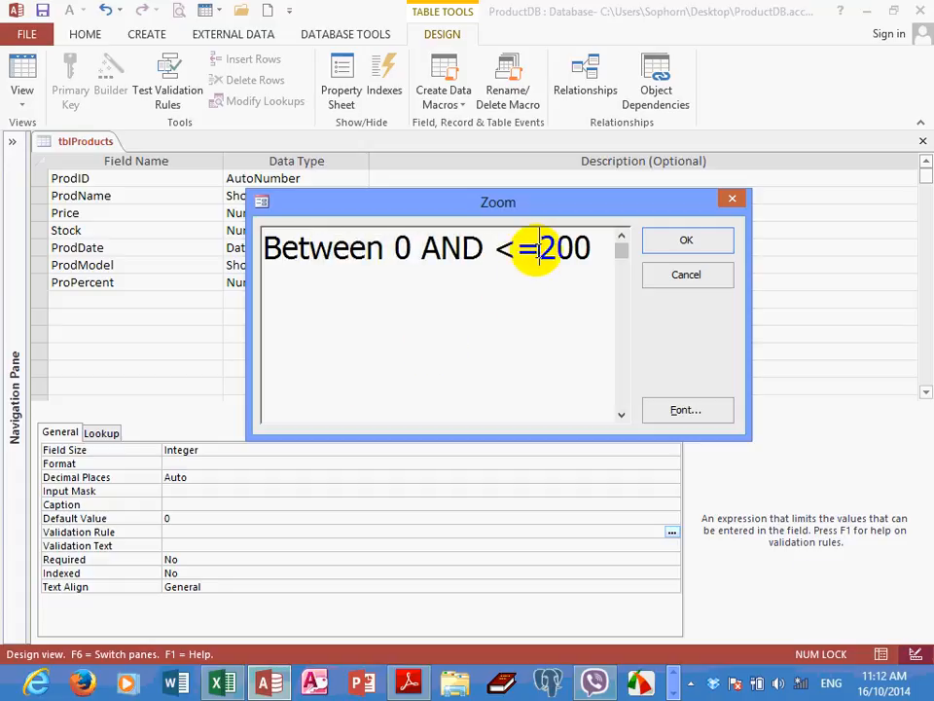
{"action": "key", "text": "BackSpace"}
{"action": "key", "text": "BackSpace"}
{"action": "key", "text": "BackSpace"}
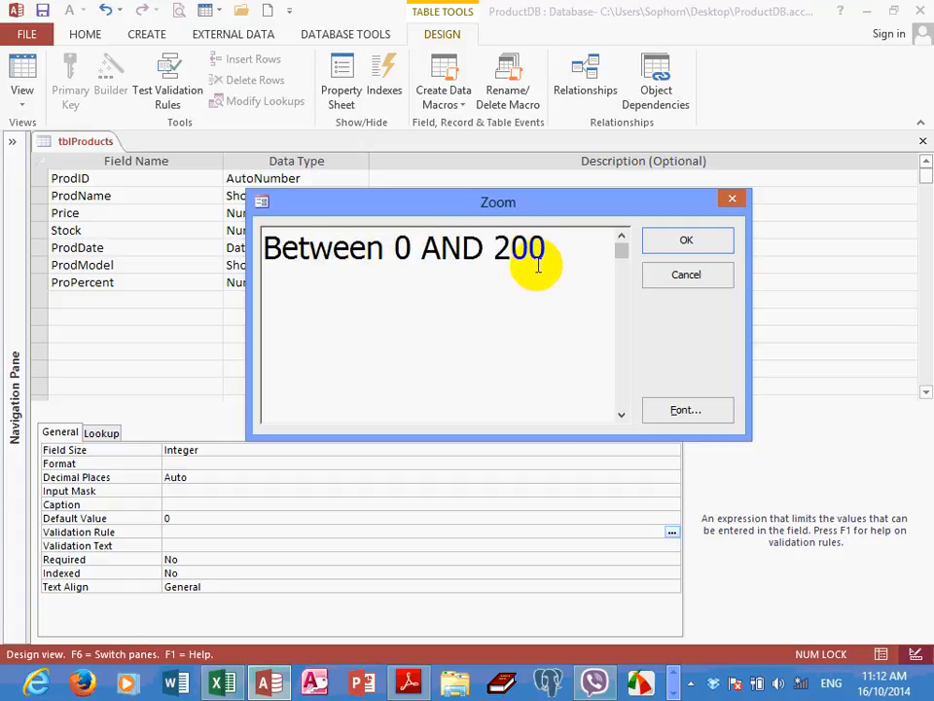
{"action": "left_click", "coordinate": [562, 244]}
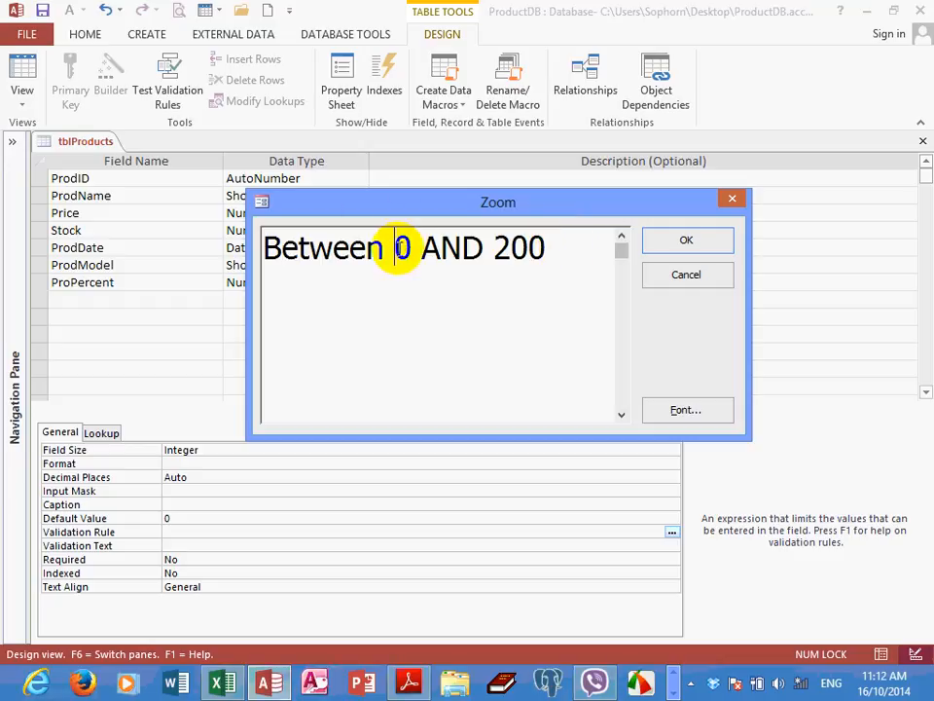
Try 30 as the lower limit of the Stock validation expression and restore the limit to 0
{"action": "type", "text": "30"}
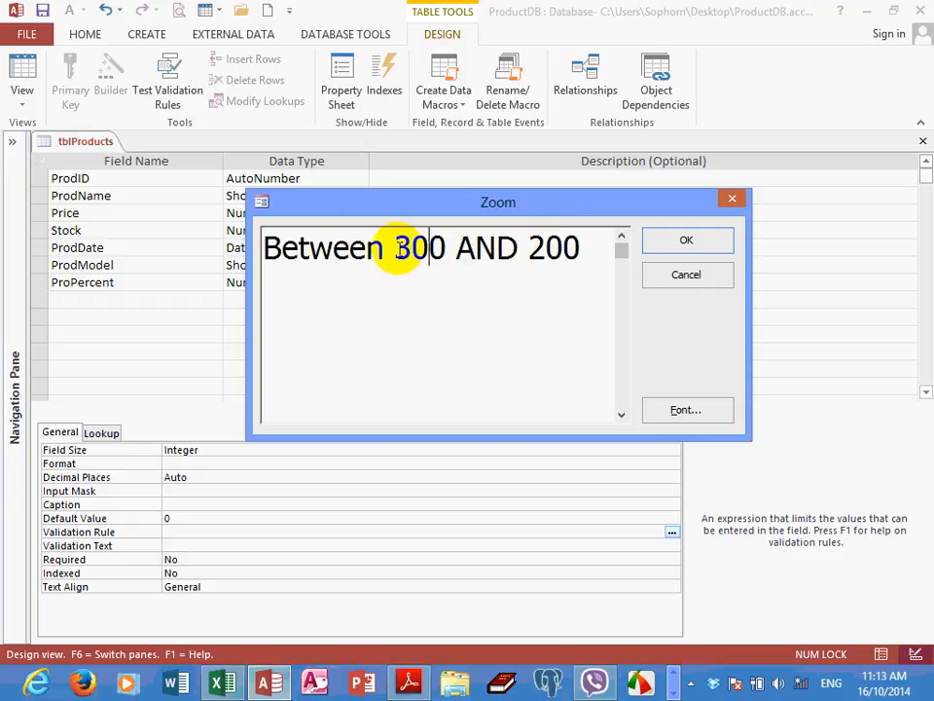
{"action": "key", "text": "BackSpace"}
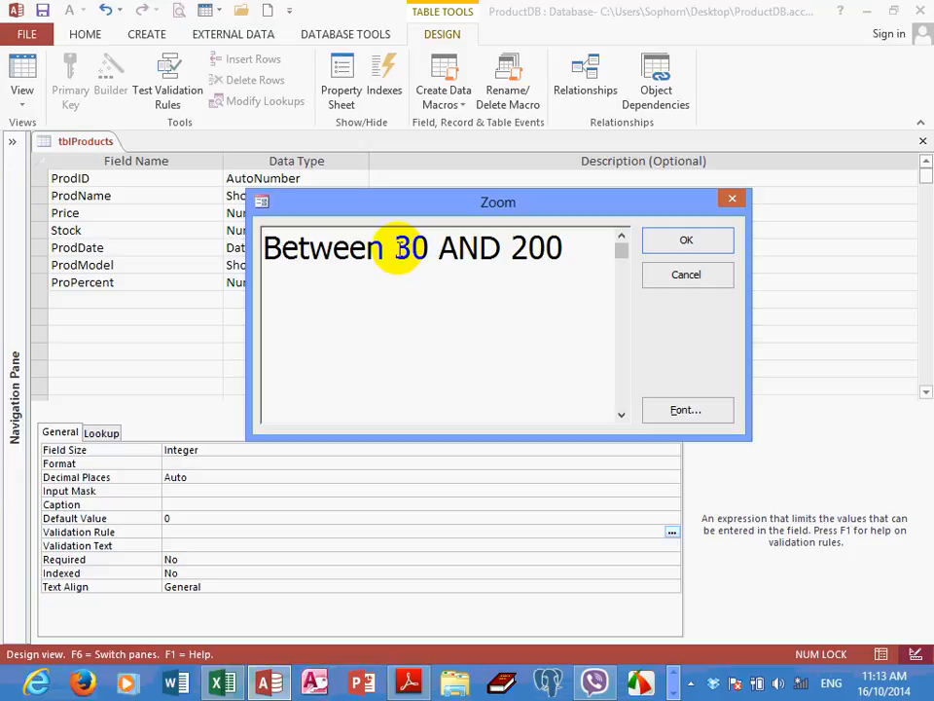
{"action": "left_click_drag", "start_coordinate": [522, 204], "coordinate": [526, 210]}
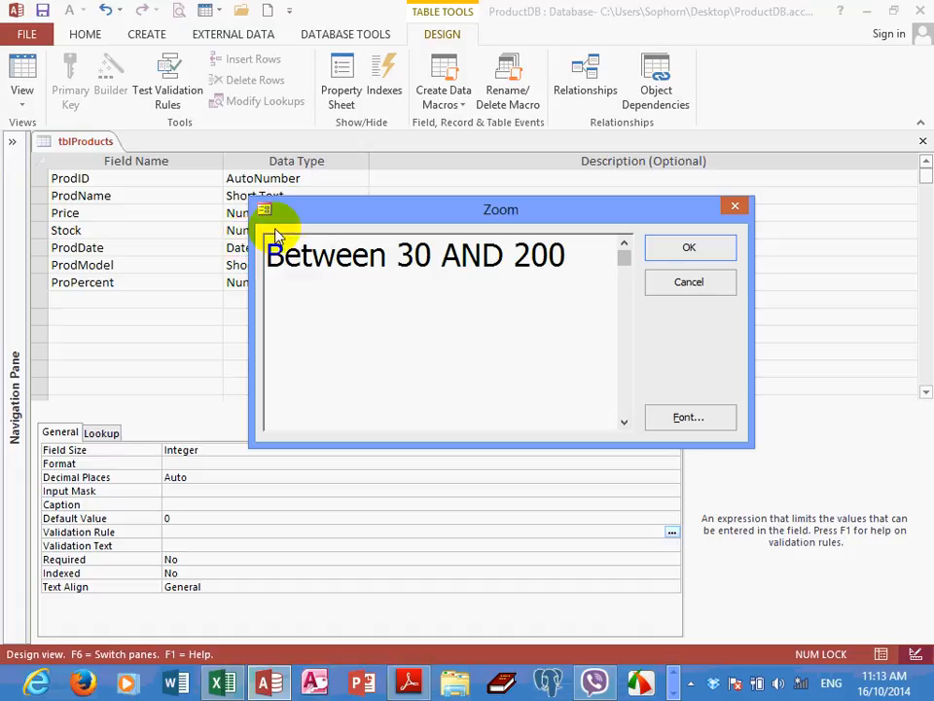
{"action": "left_click_drag", "start_coordinate": [271, 218], "coordinate": [318, 245]}
{"action": "left_click", "coordinate": [410, 296]}
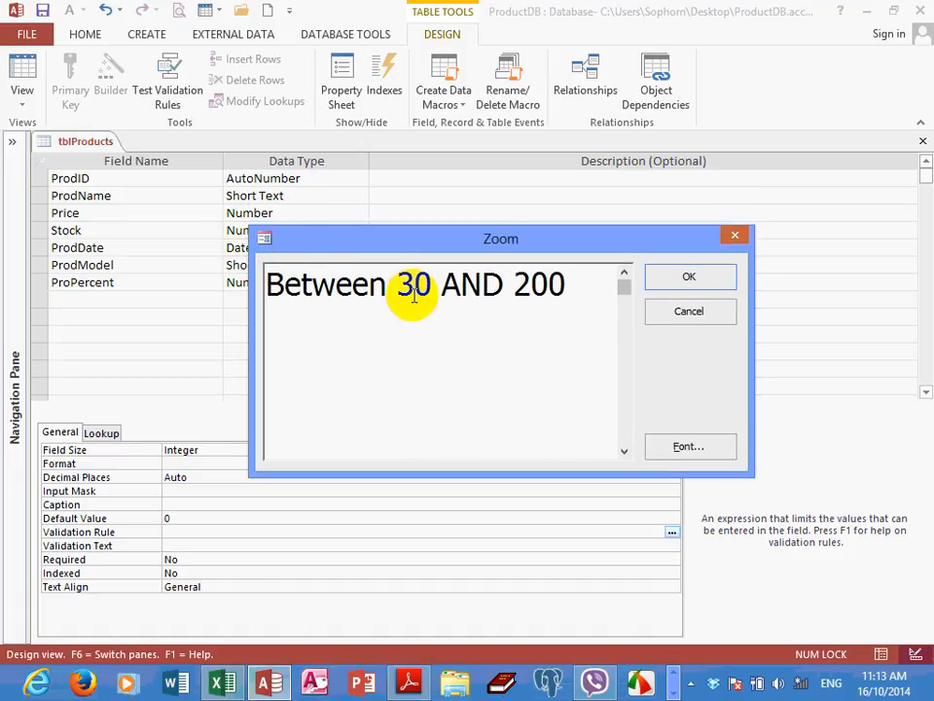
{"action": "key", "text": "BackSpace"}
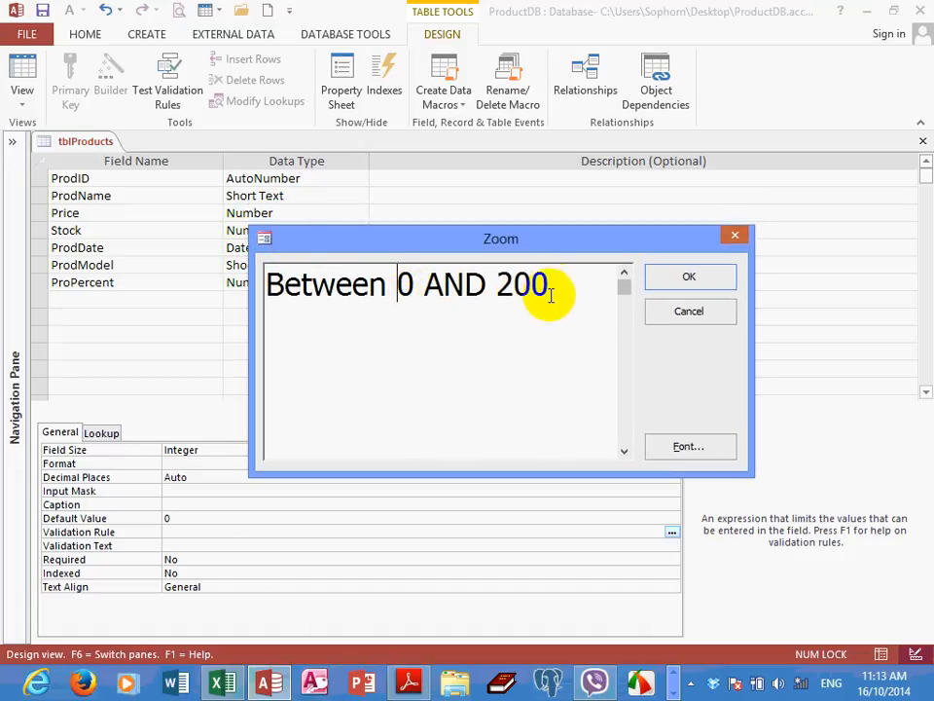
Apply the Between 0 And 200 expression as the Stock field's Validation Rule and select the ProdDate field
{"action": "left_click", "coordinate": [553, 296]}
{"action": "left_click", "coordinate": [679, 282]}
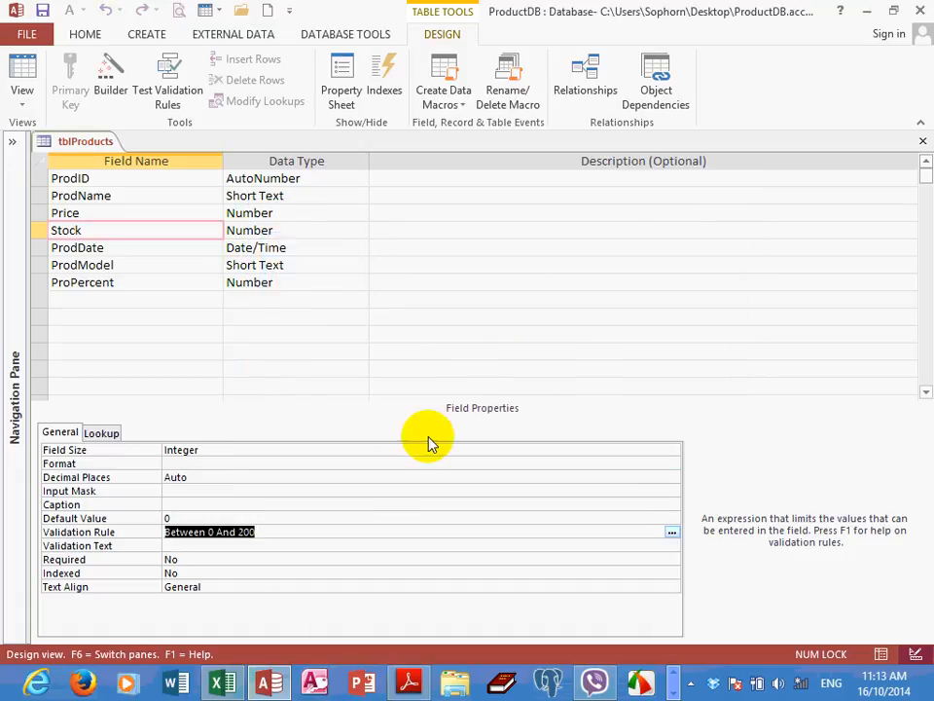
{"action": "left_click", "coordinate": [138, 246]}
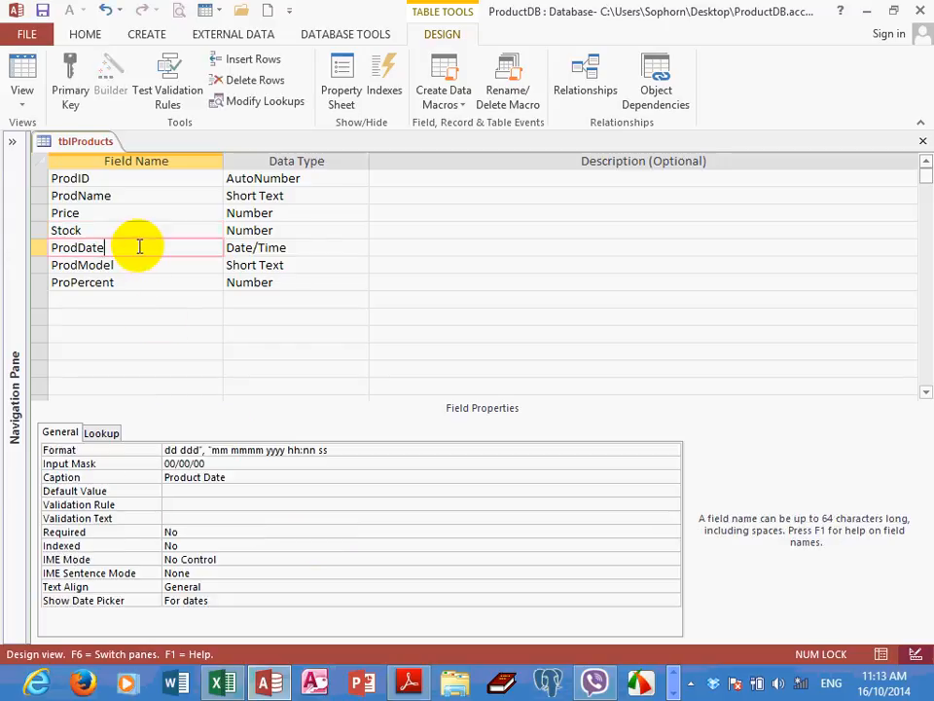
Enter >=#16/10/14# as the Validation Rule expression of the ProdDate field in the Zoom box
{"action": "left_click", "coordinate": [171, 503]}
{"action": "right_click", "coordinate": [172, 505]}
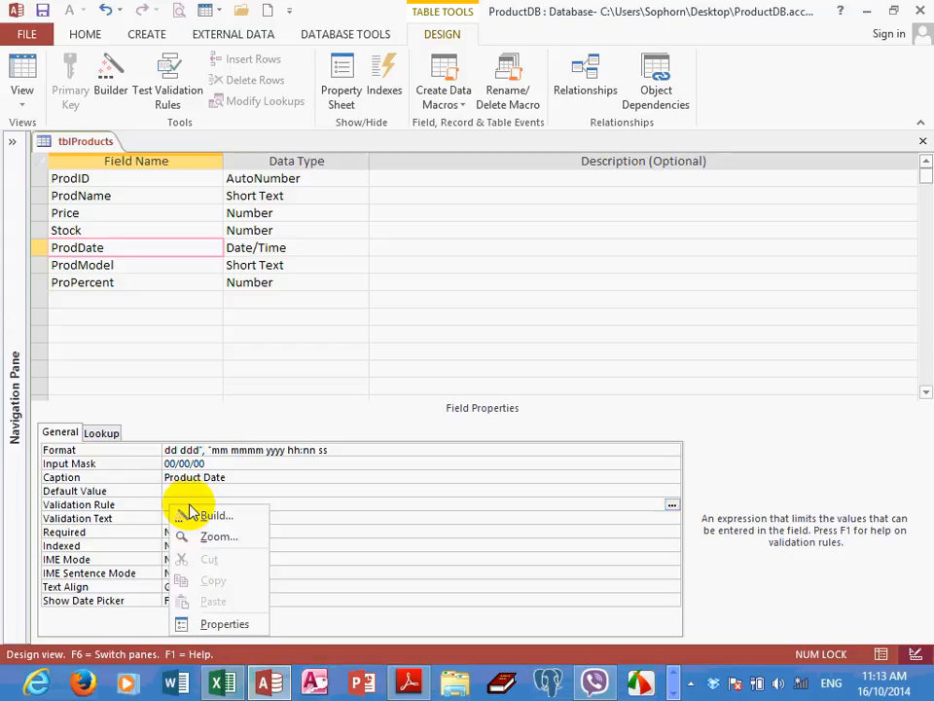
{"action": "left_click", "coordinate": [237, 541]}
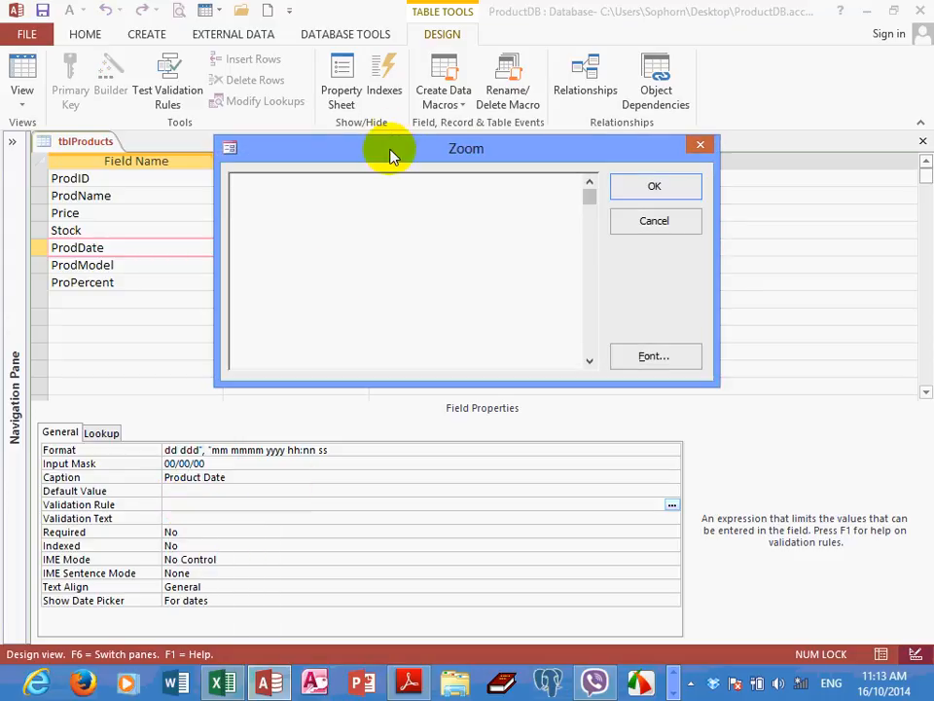
{"action": "left_click_drag", "start_coordinate": [388, 146], "coordinate": [478, 158]}
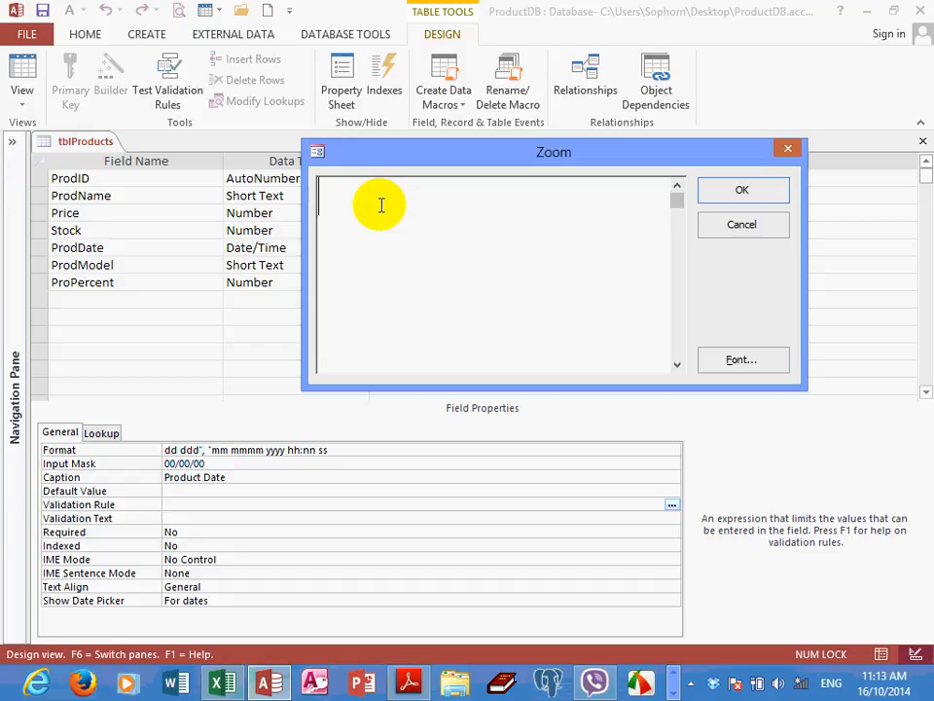
{"action": "type", "text": ">=##"}
{"action": "key", "text": "Left"}
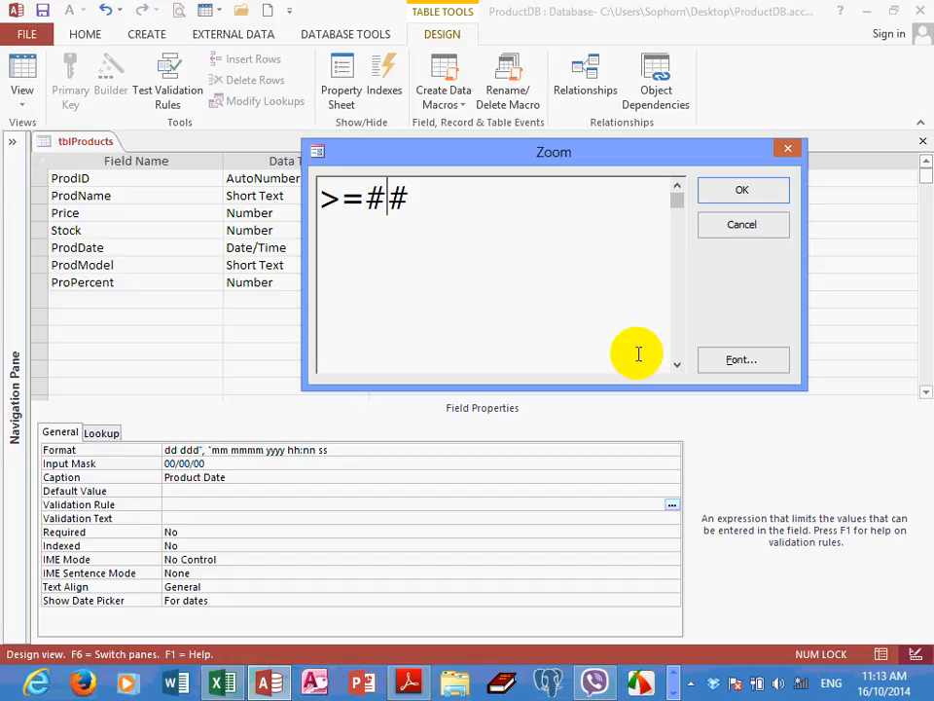
{"action": "type", "text": "16"}
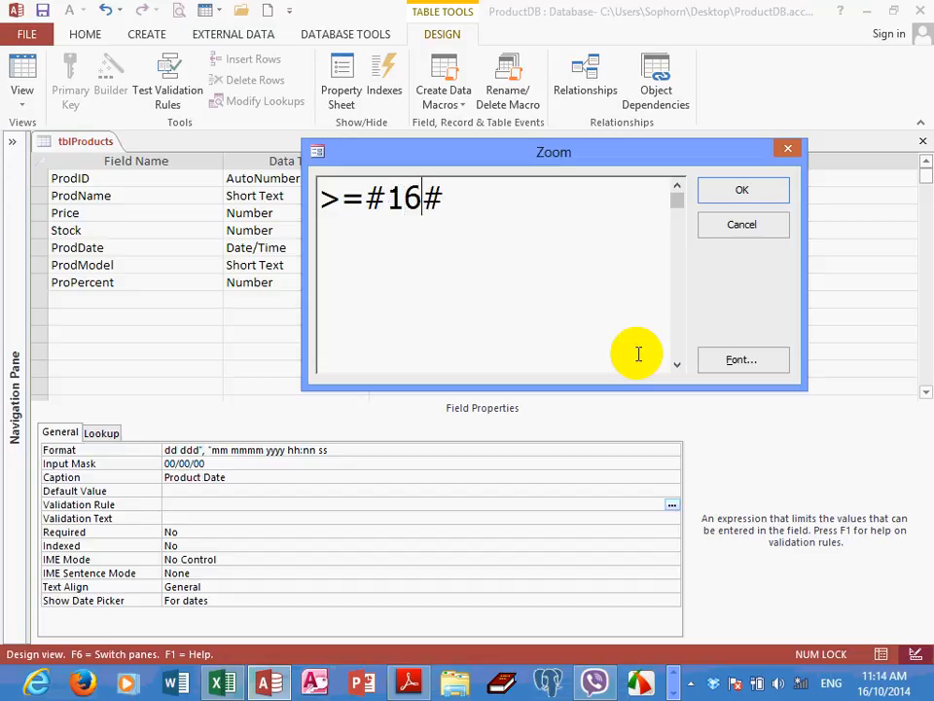
{"action": "type", "text": "/"}
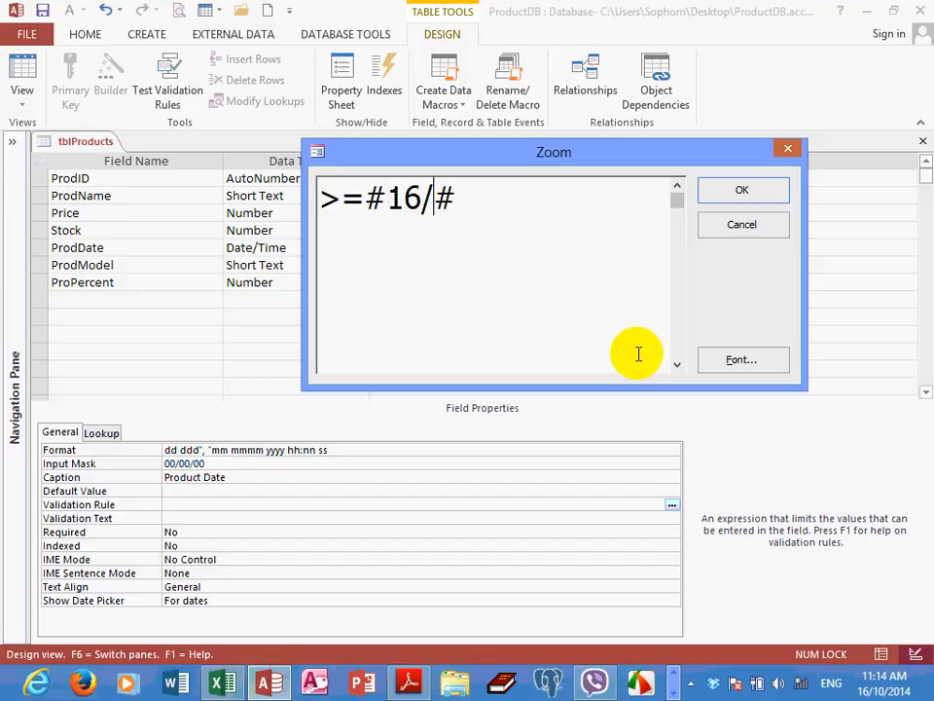
{"action": "type", "text": "10"}
{"action": "type", "text": "/1"}
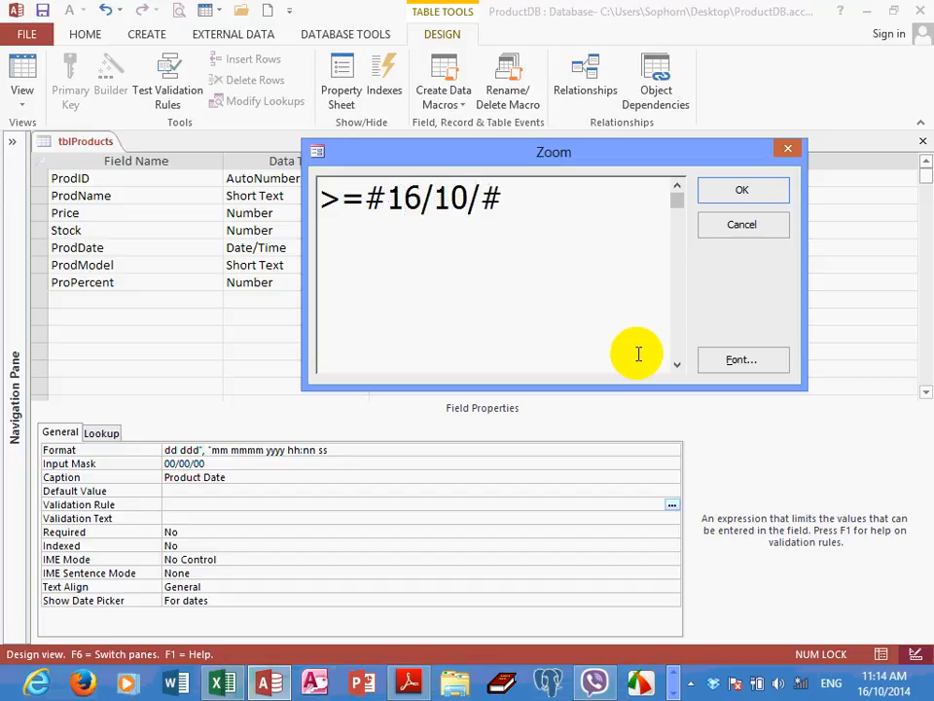
{"action": "type", "text": "4"}
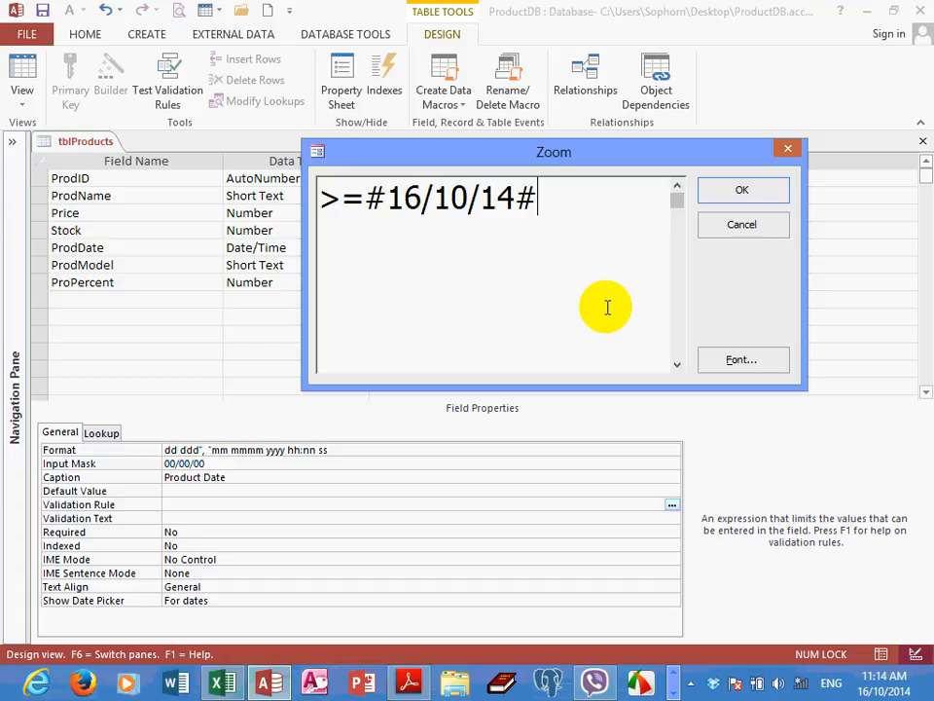
Replace the >= operator with Between in front of #16/10/14# in the ProdDate validation expression
{"action": "left_click", "coordinate": [361, 208]}
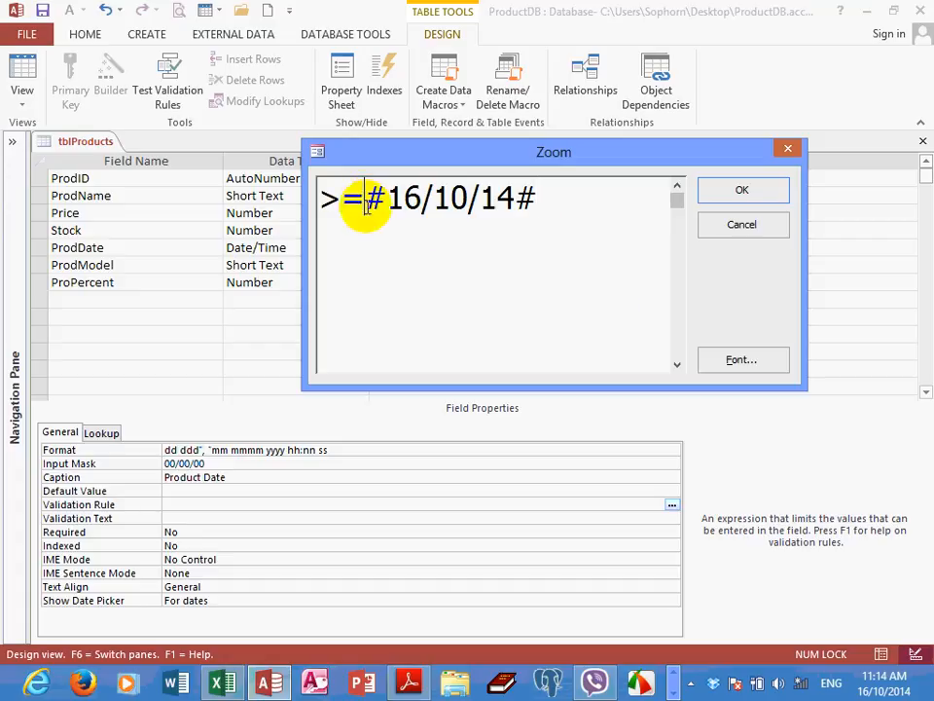
{"action": "key", "text": "BackSpace"}
{"action": "key", "text": "BackSpace"}
{"action": "type", "text": "Betw"}
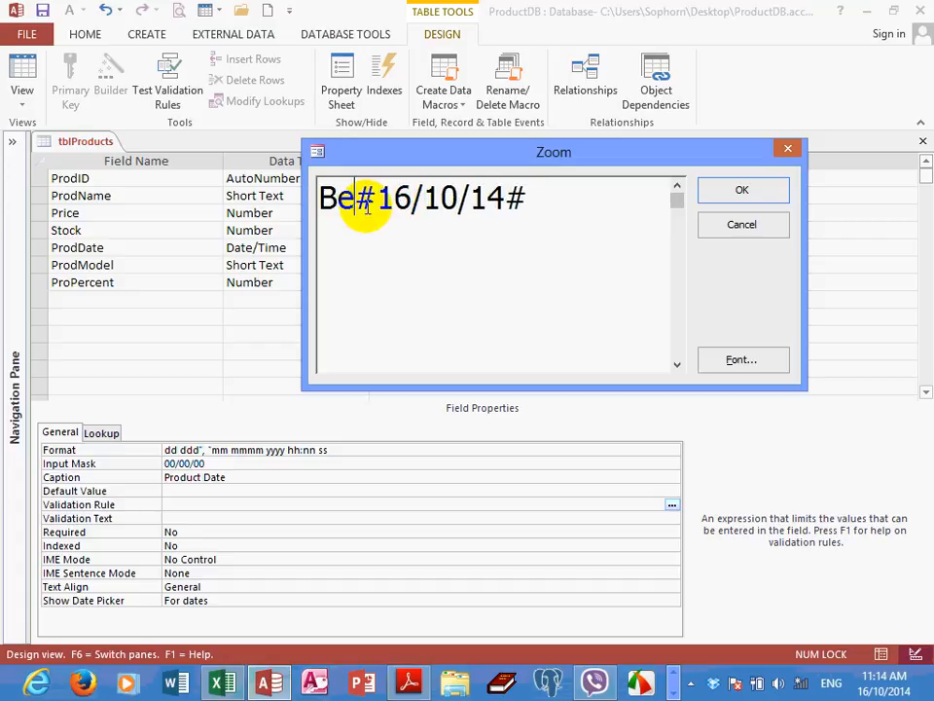
{"action": "type", "text": "een"}
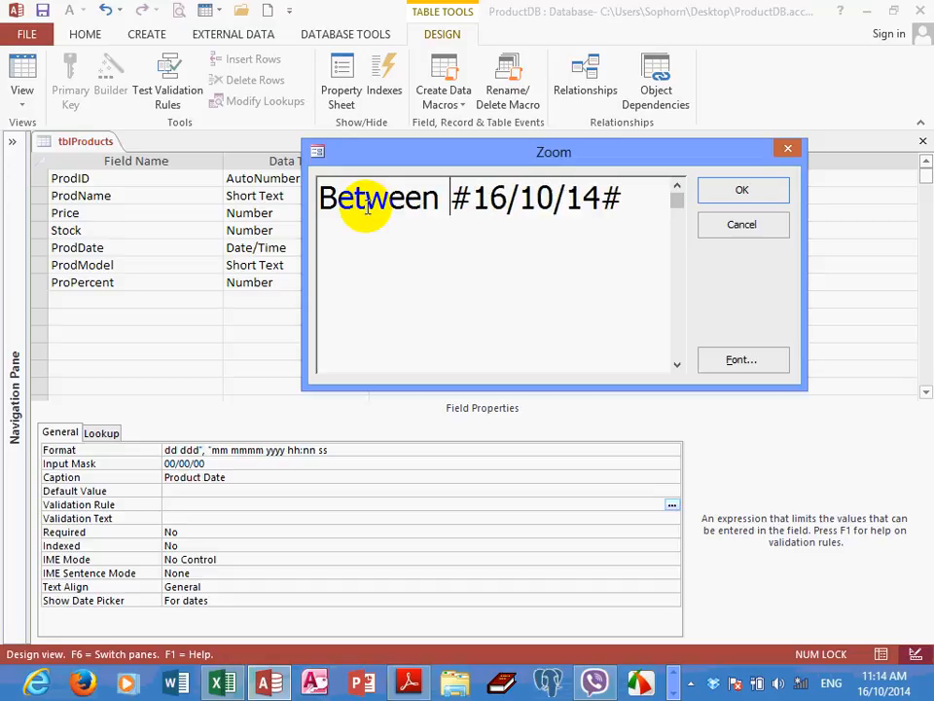
Extend the ProdDate validation expression with and #21/12/15# as its upper date limit
{"action": "left_click", "coordinate": [637, 202]}
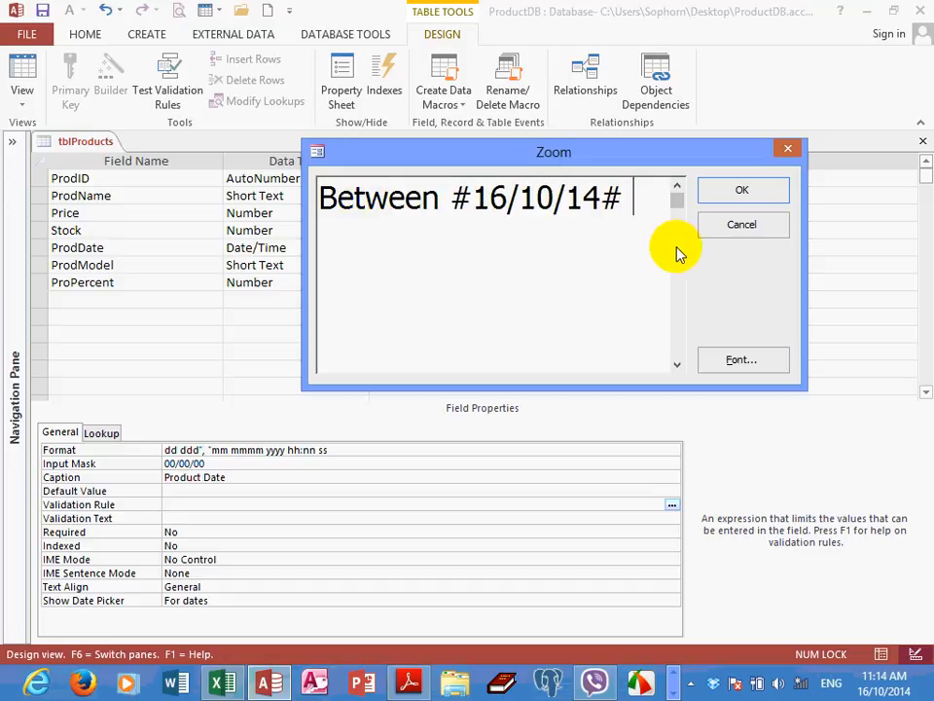
{"action": "type", "text": "and "}
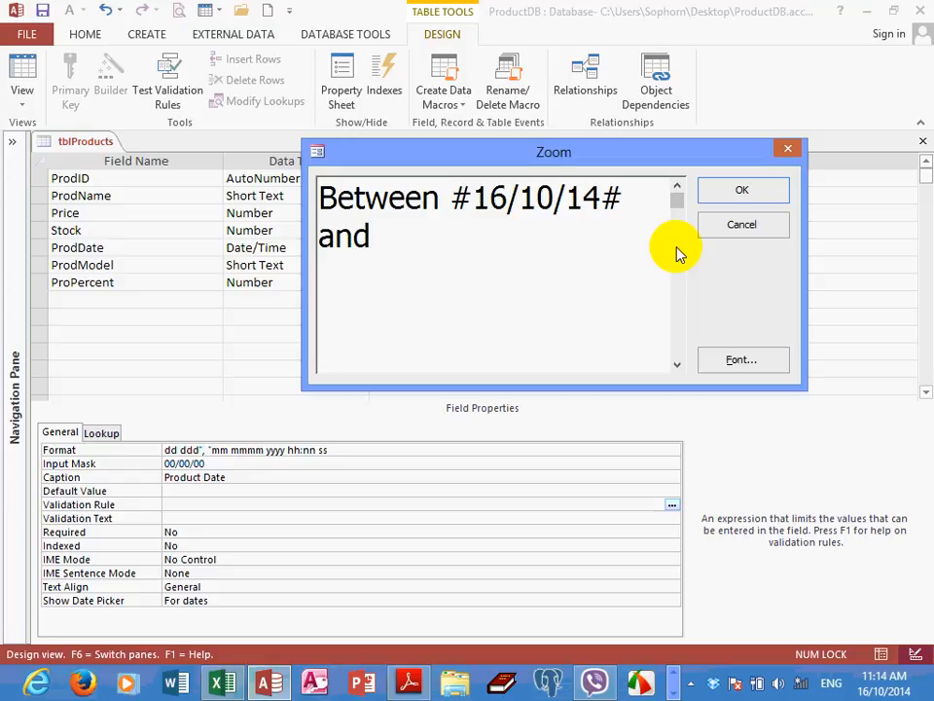
{"action": "type", "text": "##"}
{"action": "key", "text": "Left"}
{"action": "type", "text": "21"}
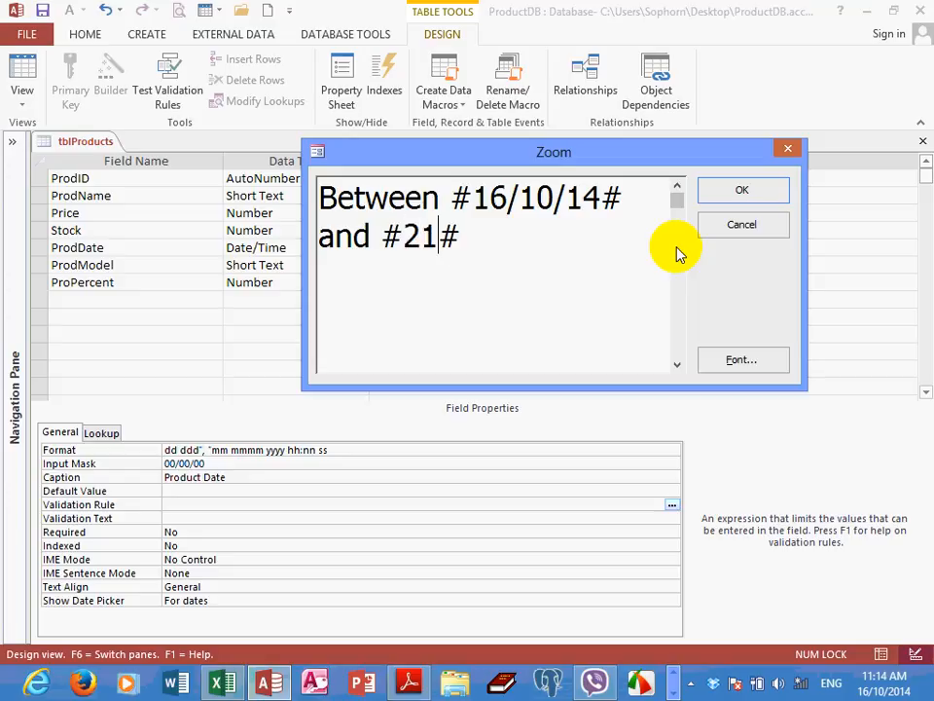
{"action": "type", "text": "/12/"}
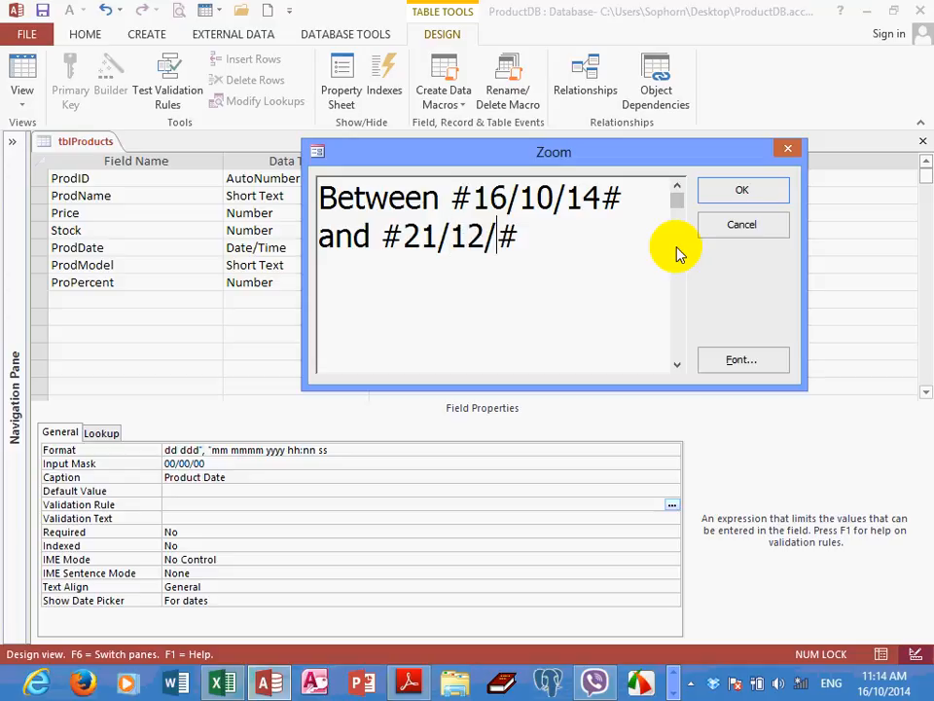
{"action": "type", "text": "15"}
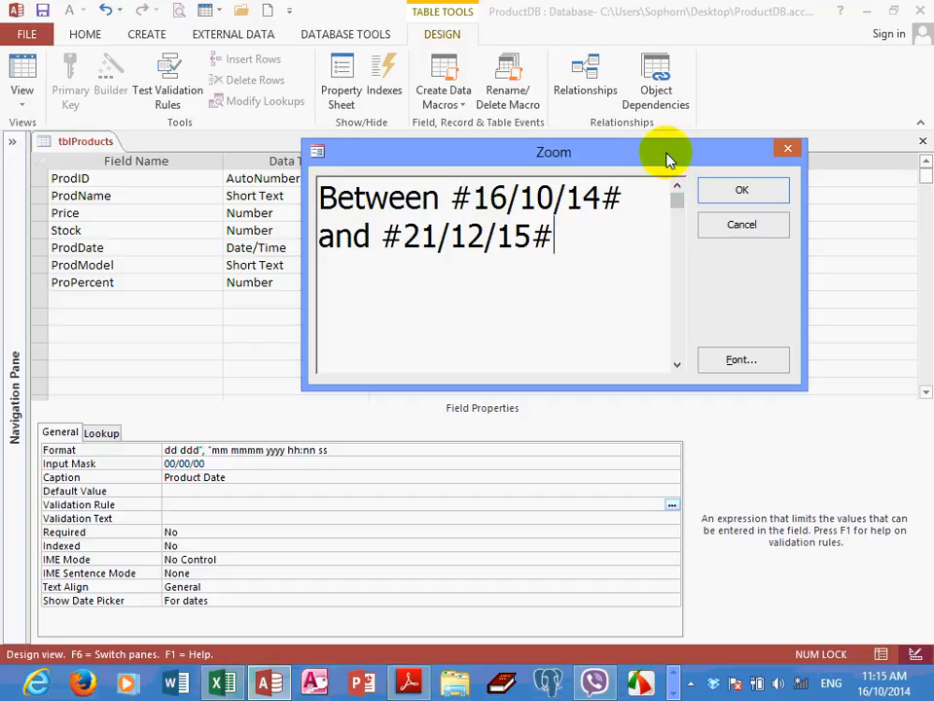
Apply the Between date expression as the ProdDate field's Validation Rule and select the Stock field
{"action": "left_click_drag", "start_coordinate": [670, 161], "coordinate": [625, 162]}
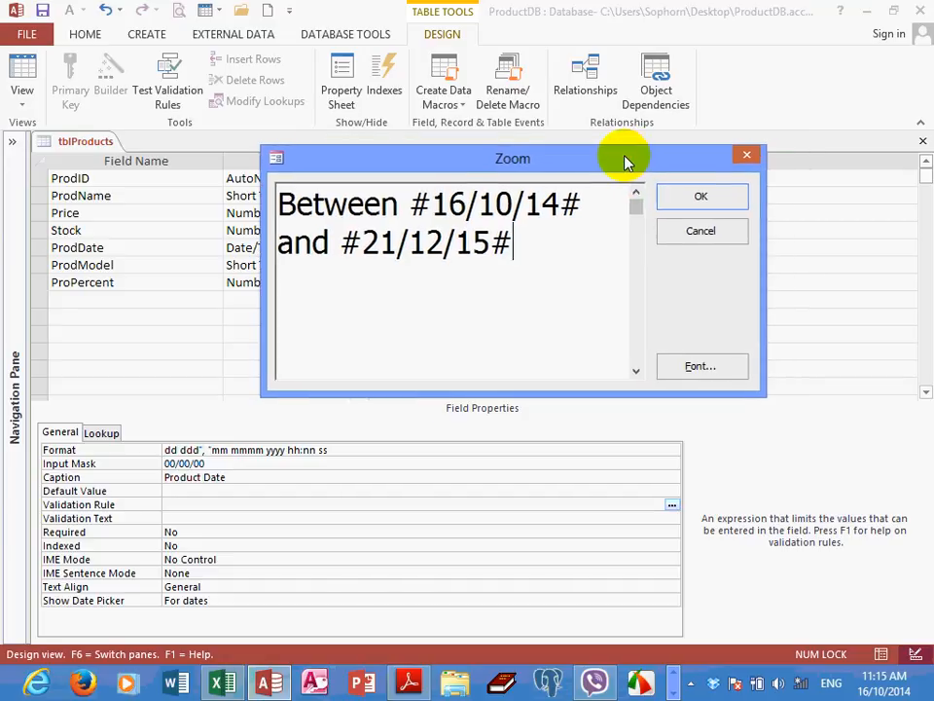
{"action": "left_click", "coordinate": [693, 199]}
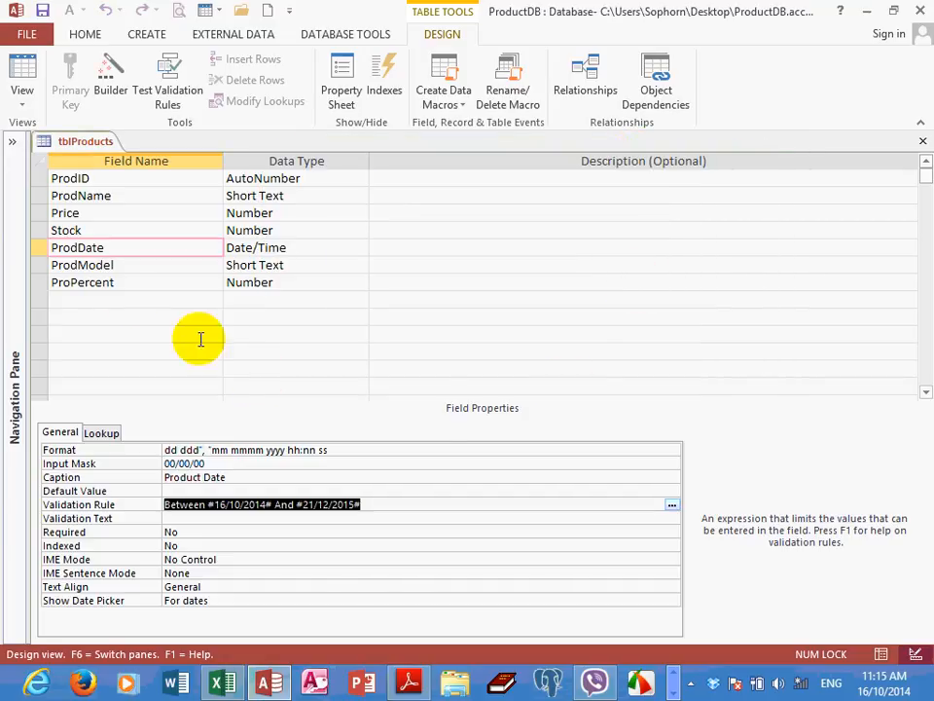
{"action": "left_click", "coordinate": [125, 267]}
{"action": "left_click", "coordinate": [125, 248]}
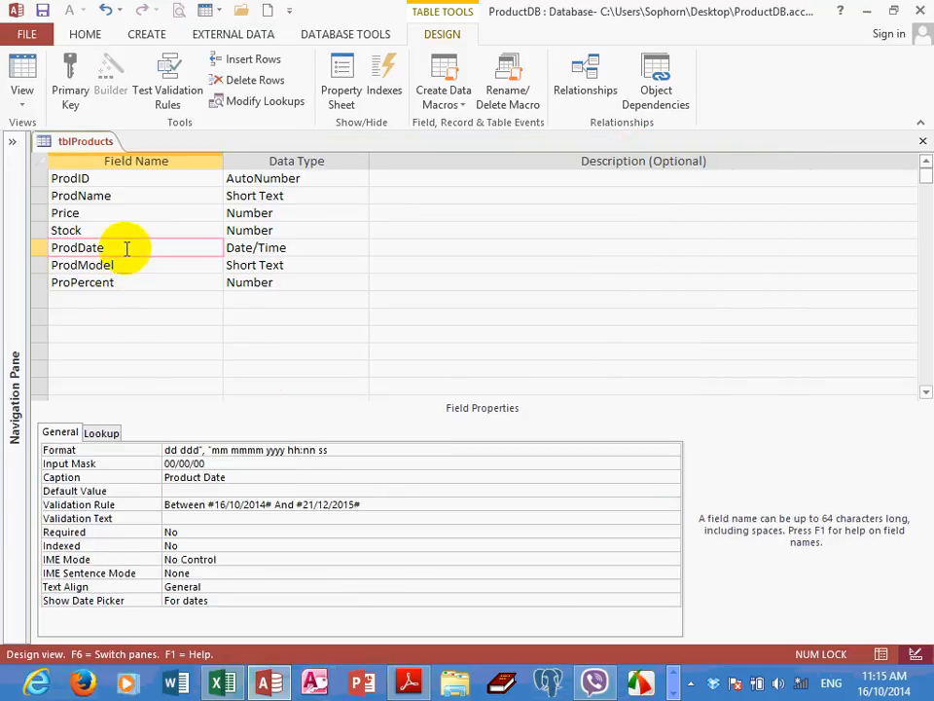
{"action": "left_click", "coordinate": [136, 222]}
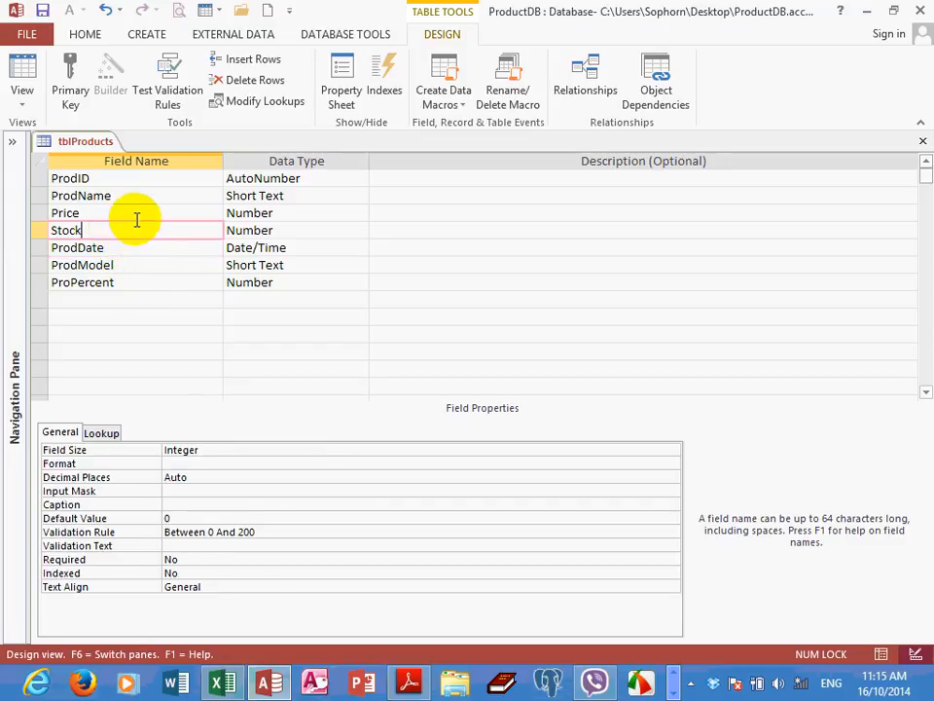
Save tblProducts and switch it to Datasheet View, testing existing data and keeping the new Stock and ProdDate validation rules
{"action": "left_click", "coordinate": [23, 97]}
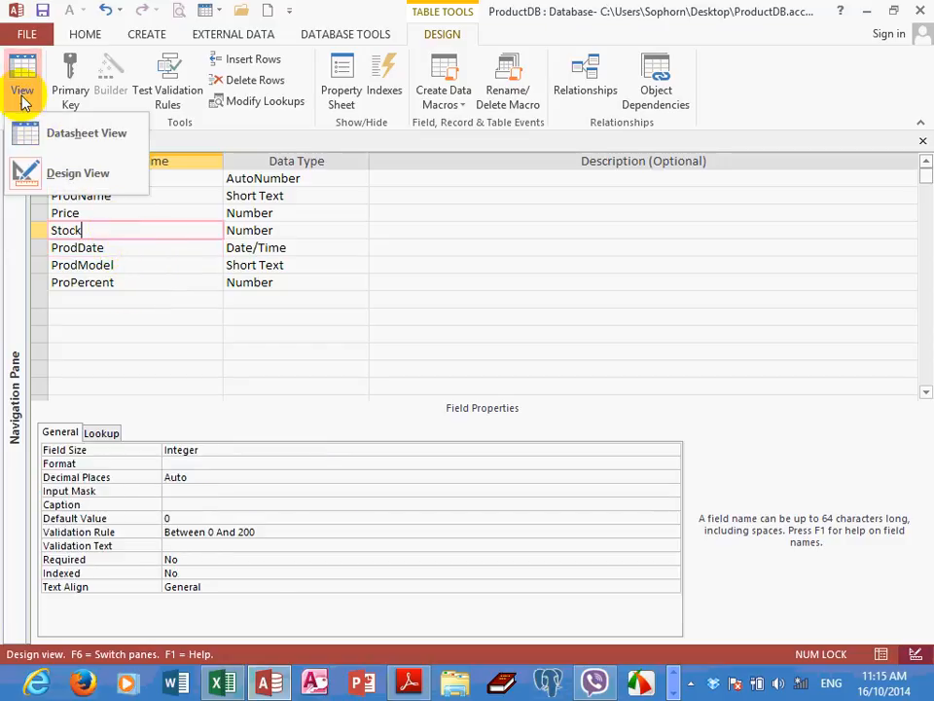
{"action": "left_click", "coordinate": [79, 137]}
{"action": "left_click", "coordinate": [434, 395]}
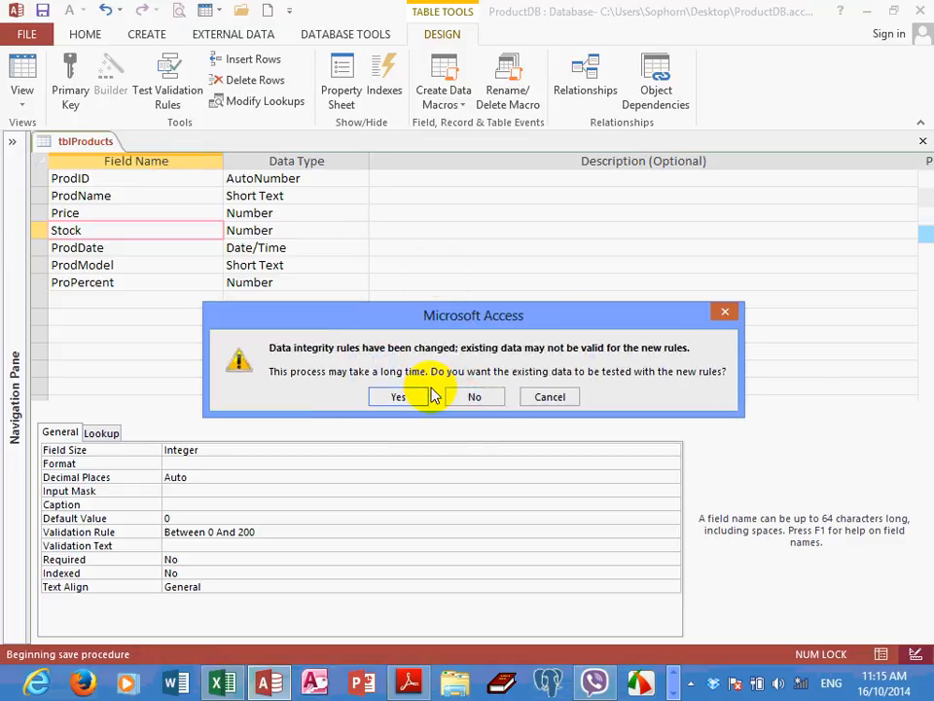
{"action": "left_click_drag", "start_coordinate": [466, 314], "coordinate": [484, 313]}
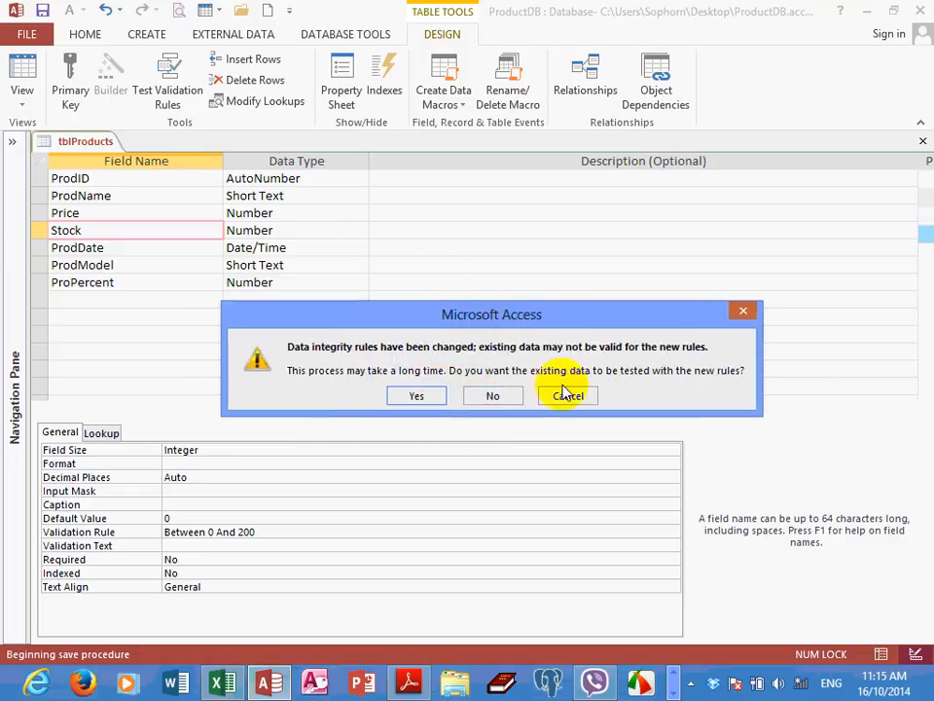
{"action": "left_click_drag", "start_coordinate": [570, 395], "coordinate": [568, 305]}
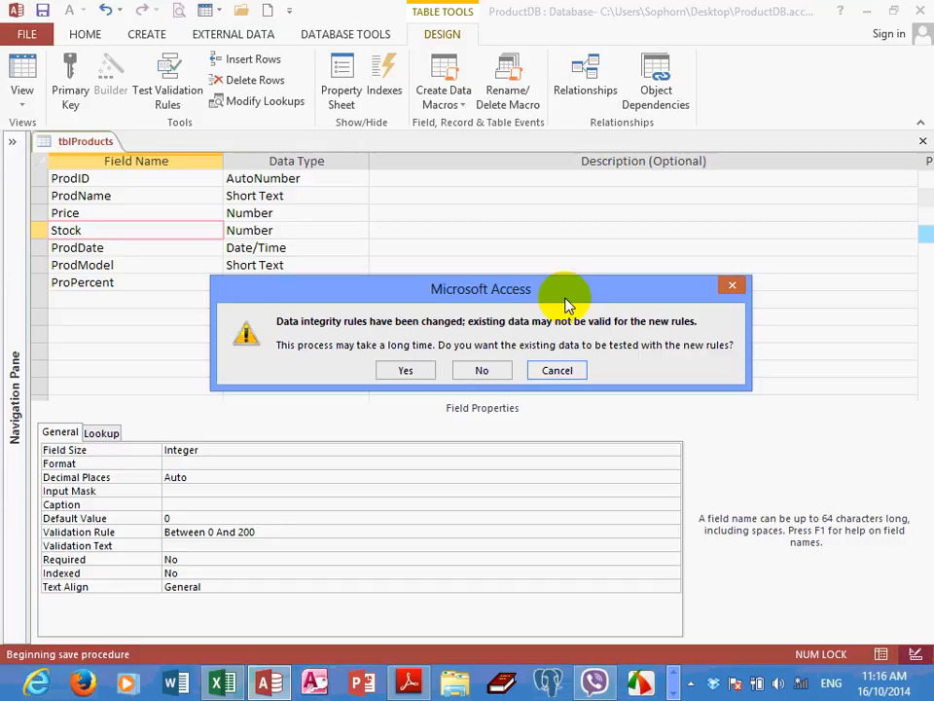
{"action": "left_click", "coordinate": [403, 372]}
{"action": "left_click_drag", "start_coordinate": [457, 294], "coordinate": [470, 255]}
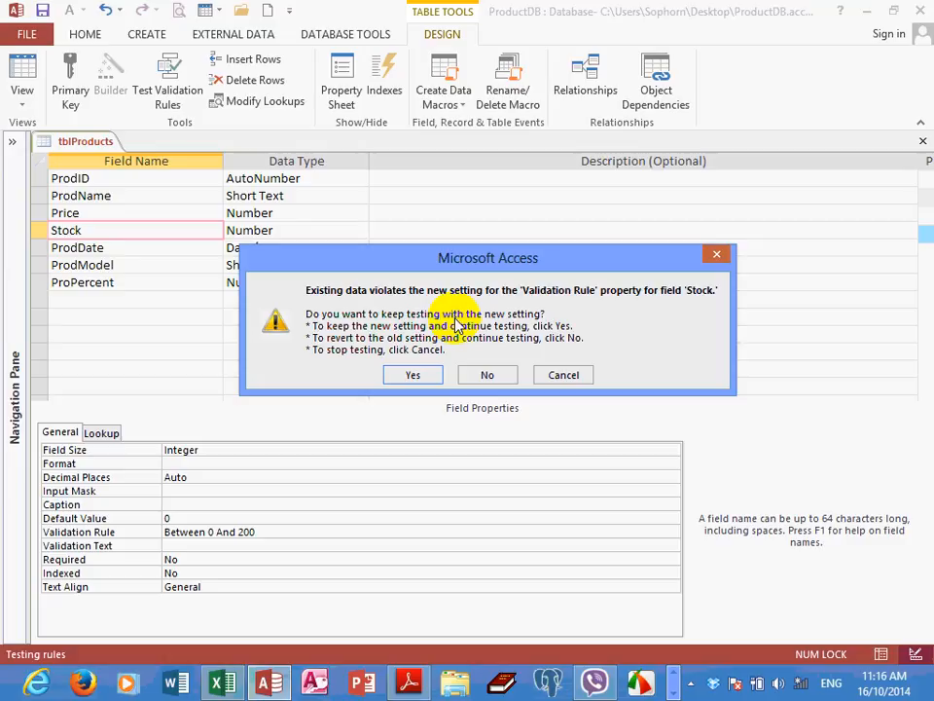
{"action": "left_click", "coordinate": [411, 375]}
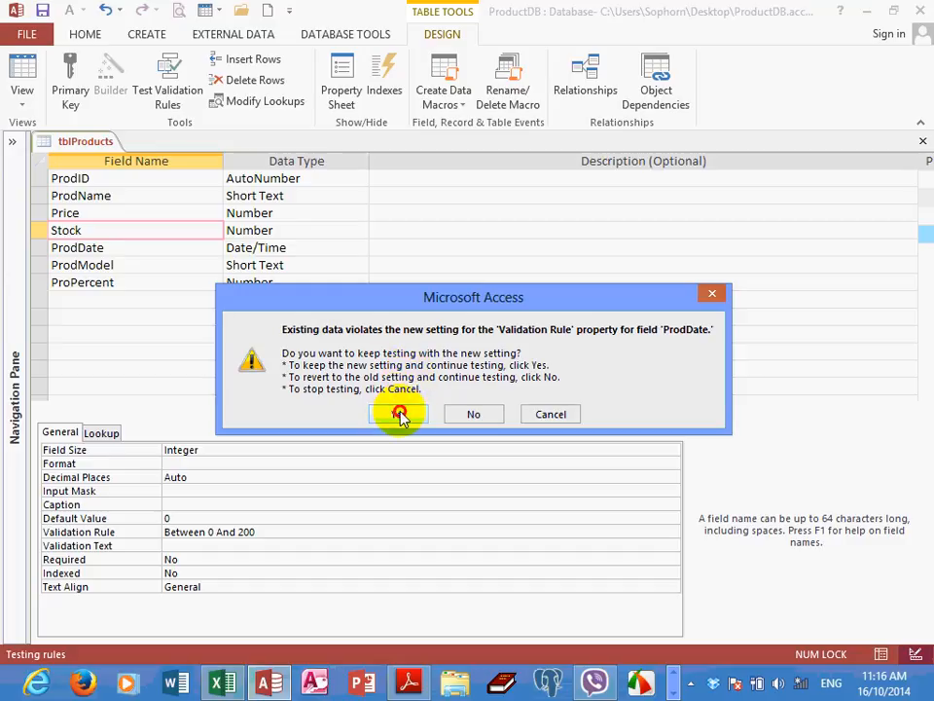
{"action": "left_click", "coordinate": [400, 413]}
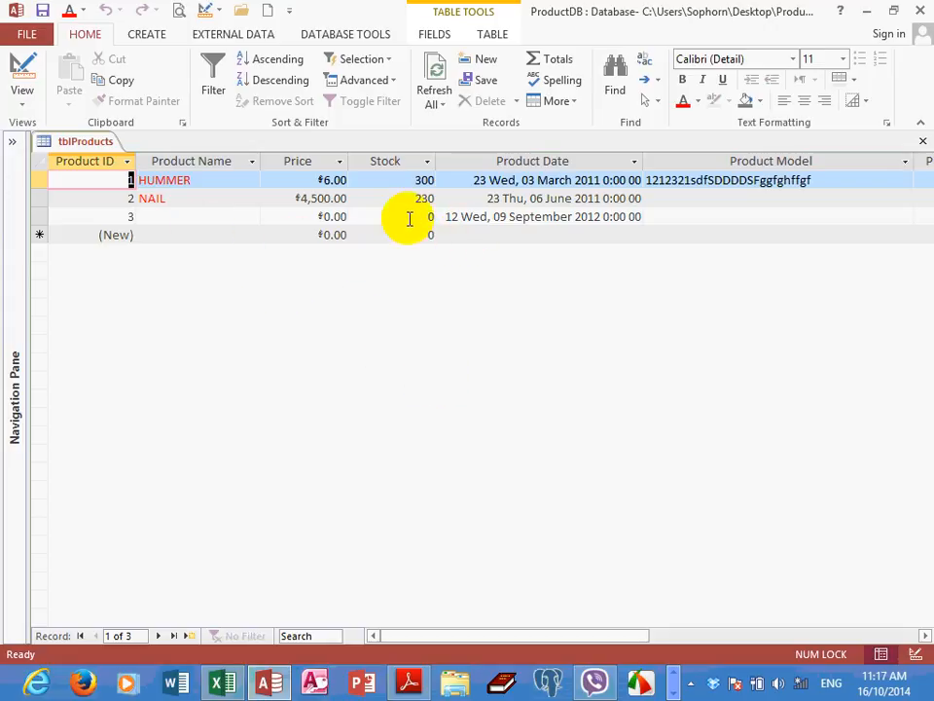
Enter 123 as the Stock value of the record with Product ID 3 to test the rule
{"action": "left_click_drag", "start_coordinate": [410, 216], "coordinate": [463, 216]}
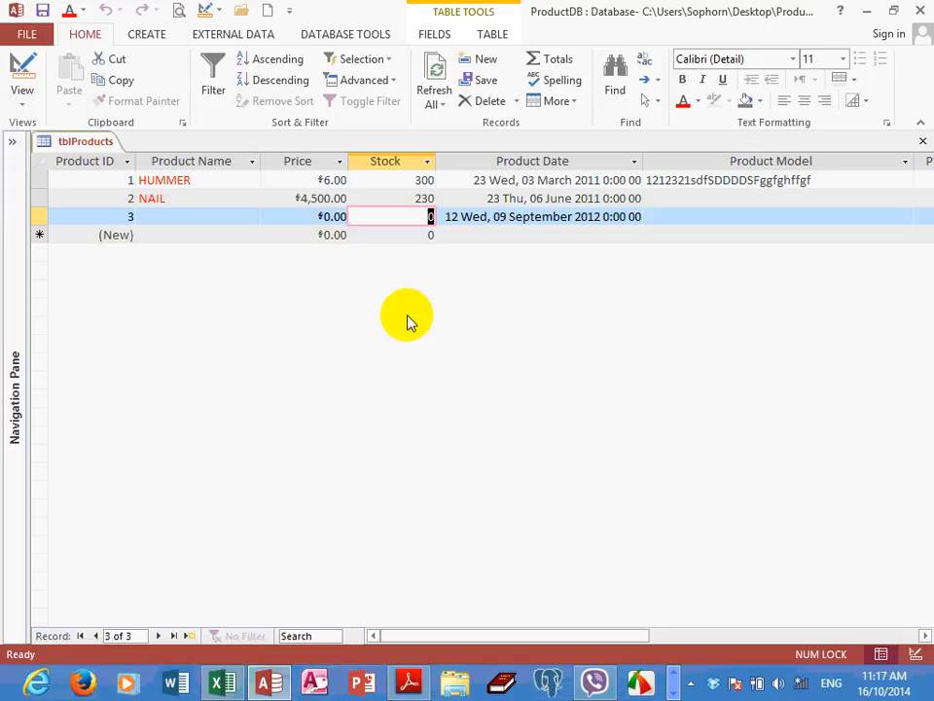
{"action": "type", "text": "123"}
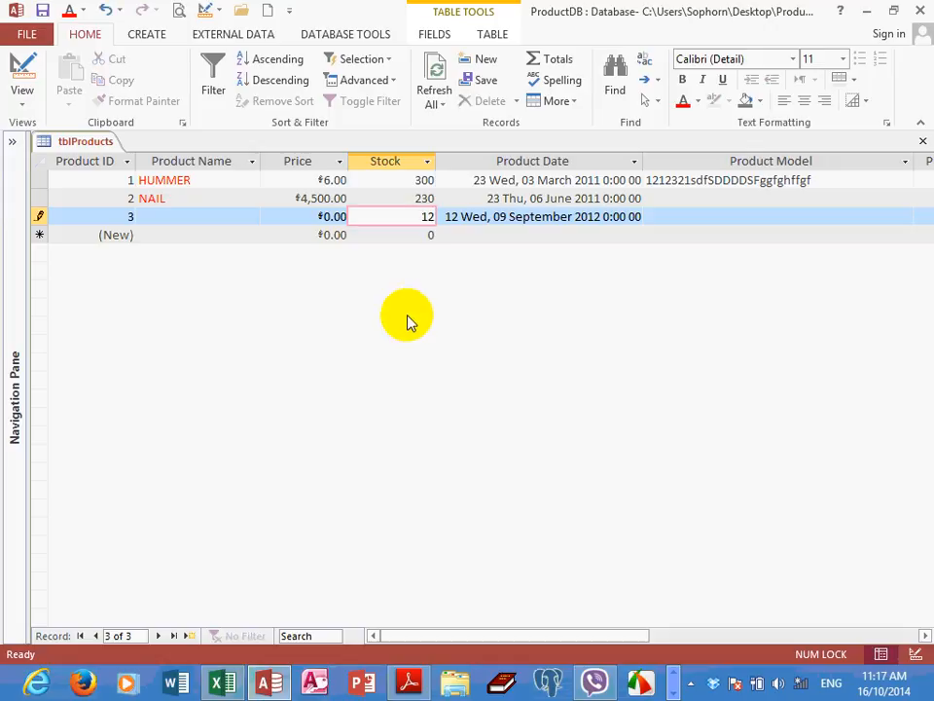
{"action": "key", "text": "Tab"}
{"action": "key", "text": "Tab"}
{"action": "key", "text": "Tab"}
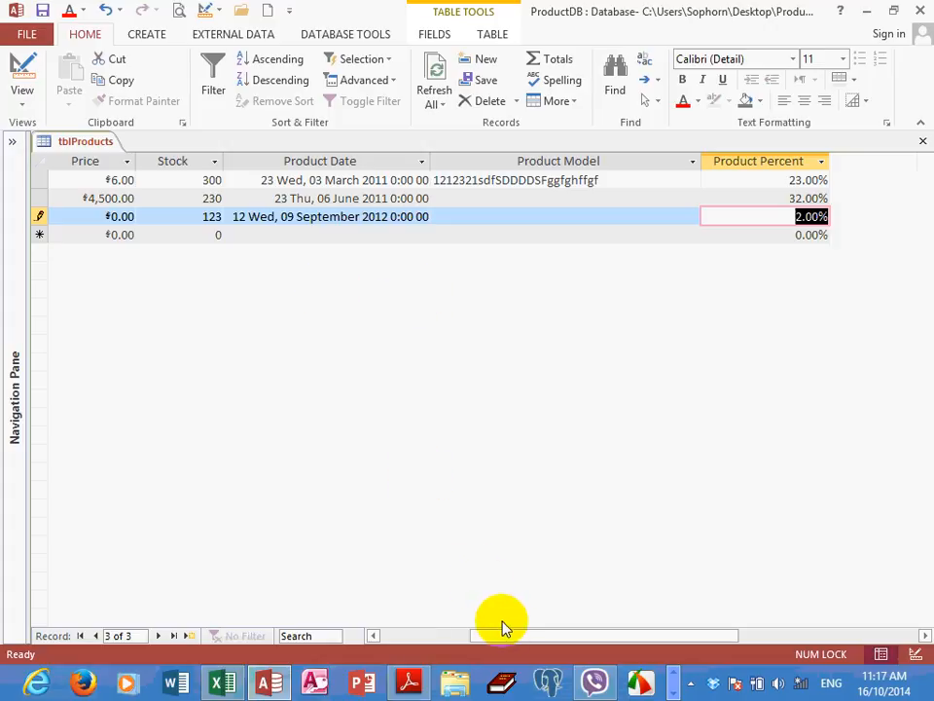
{"action": "left_click_drag", "start_coordinate": [502, 637], "coordinate": [411, 638]}
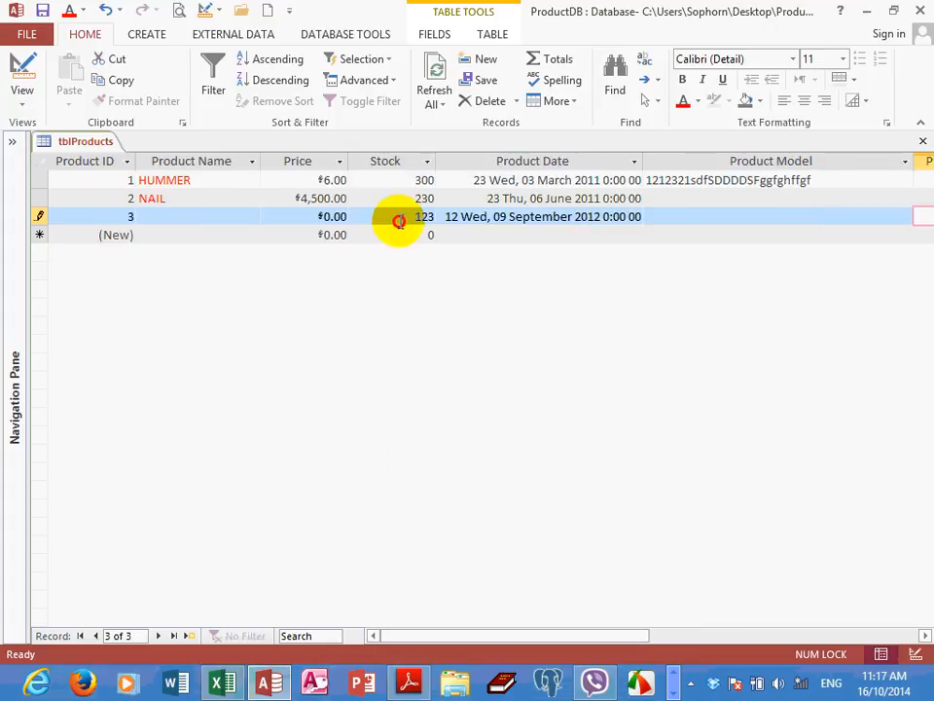
Test the Stock rule with 201 on the record with Product ID 3, and correct the value to 200
{"action": "left_click_drag", "start_coordinate": [396, 219], "coordinate": [449, 220]}
{"action": "type", "text": "2"}
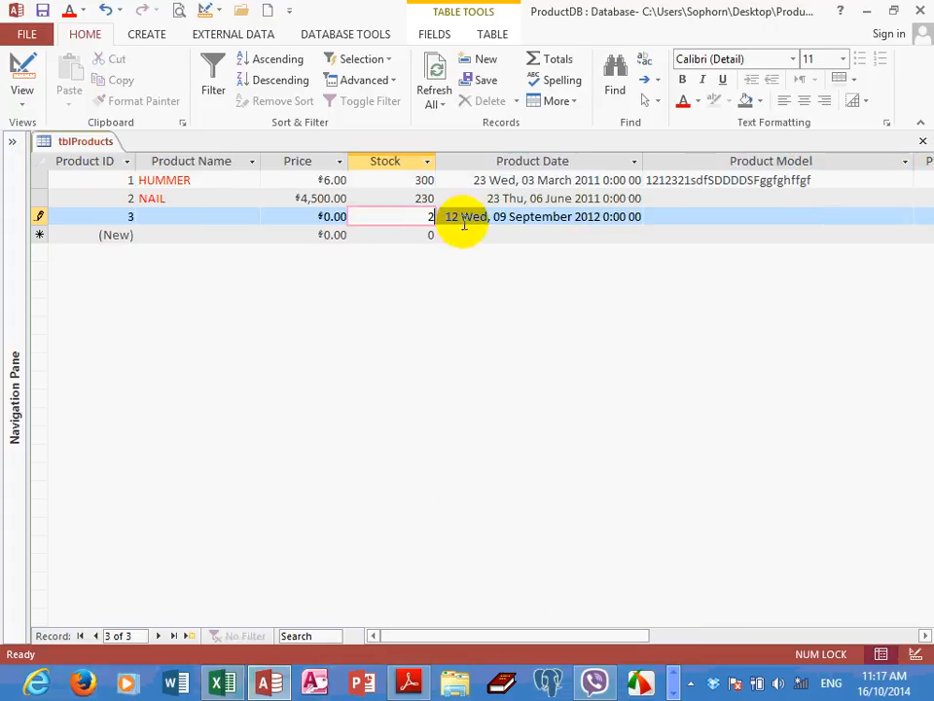
{"action": "type", "text": "01"}
{"action": "key", "text": "Return"}
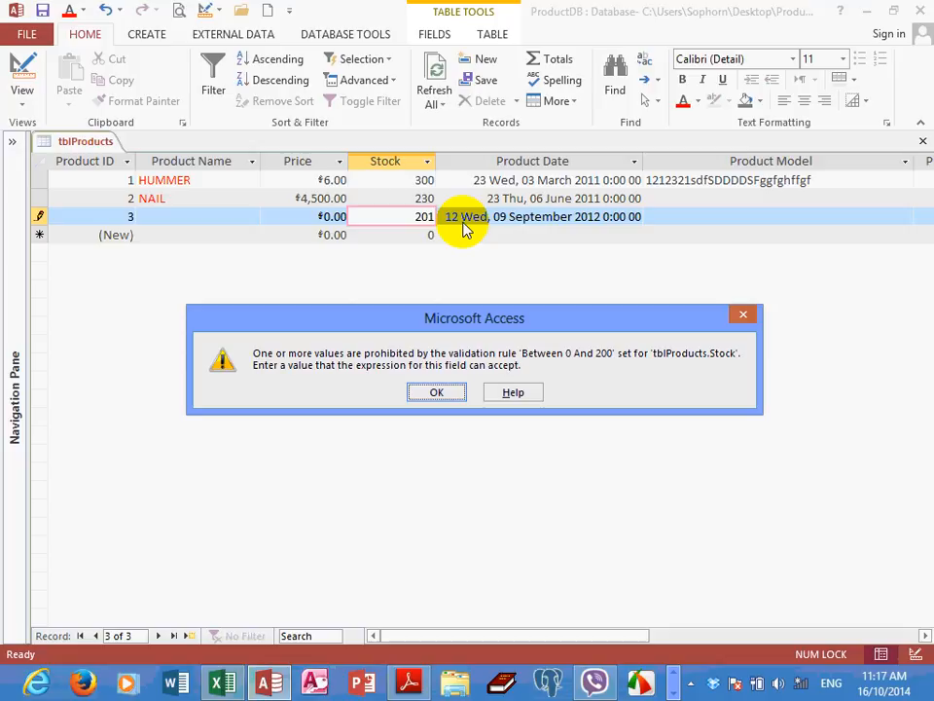
{"action": "left_click", "coordinate": [429, 393]}
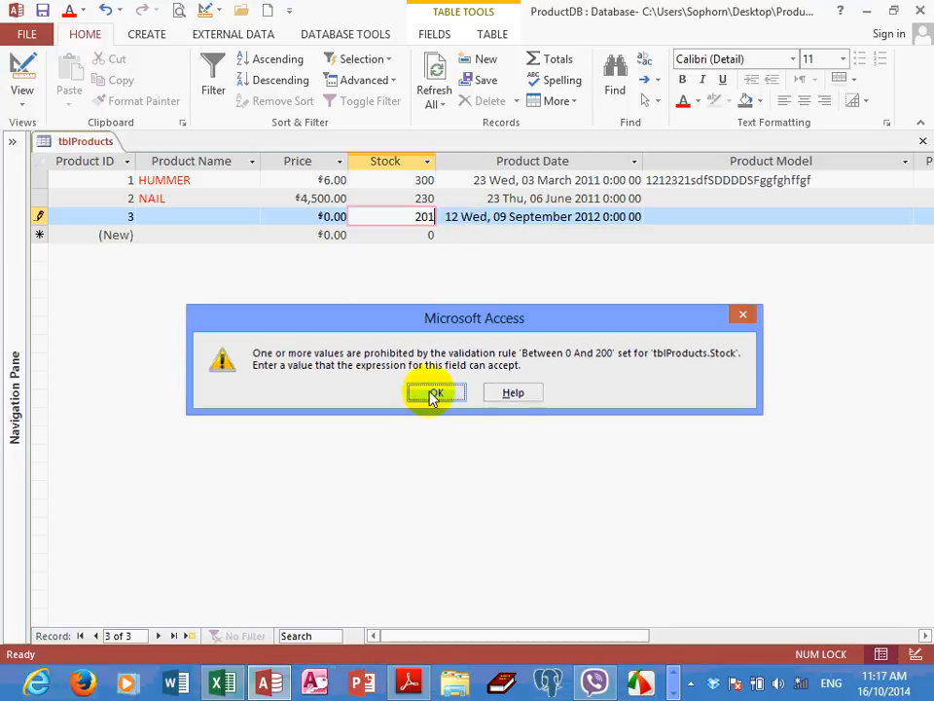
{"action": "key", "text": "BackSpace"}
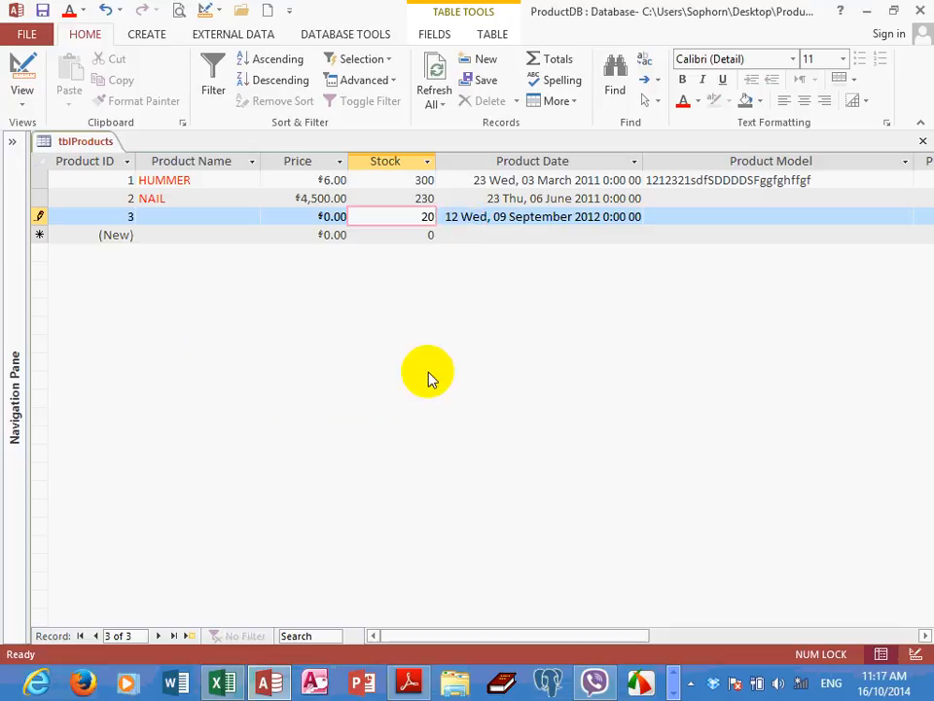
{"action": "type", "text": "0"}
{"action": "key", "text": "Tab"}
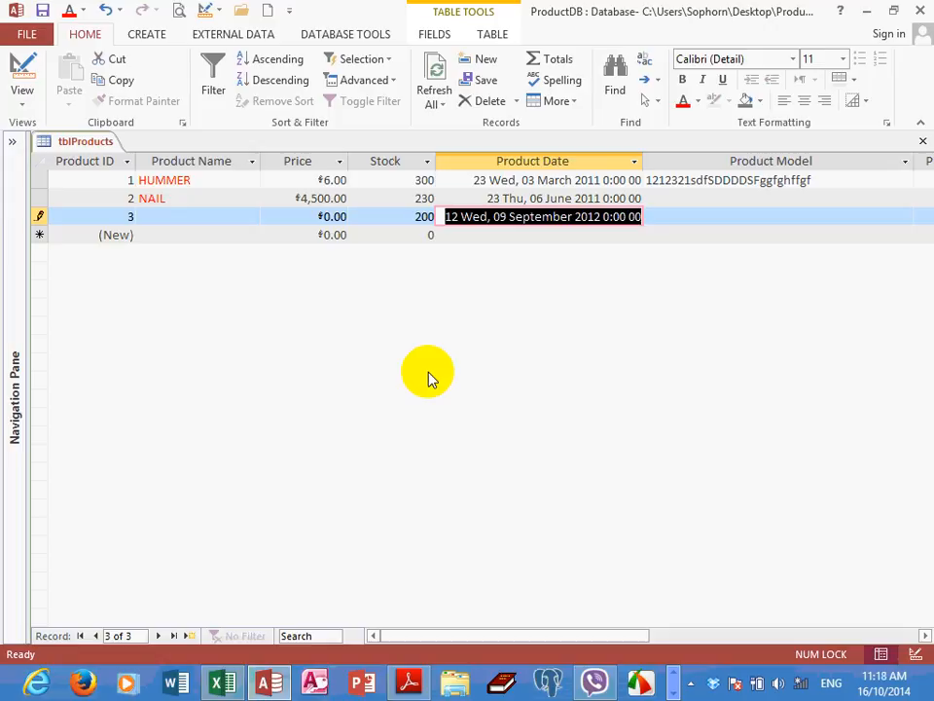
Try 455 as the Stock value of the record with Product ID 3 and replace it with 200
{"action": "key", "text": "shift+Tab"}
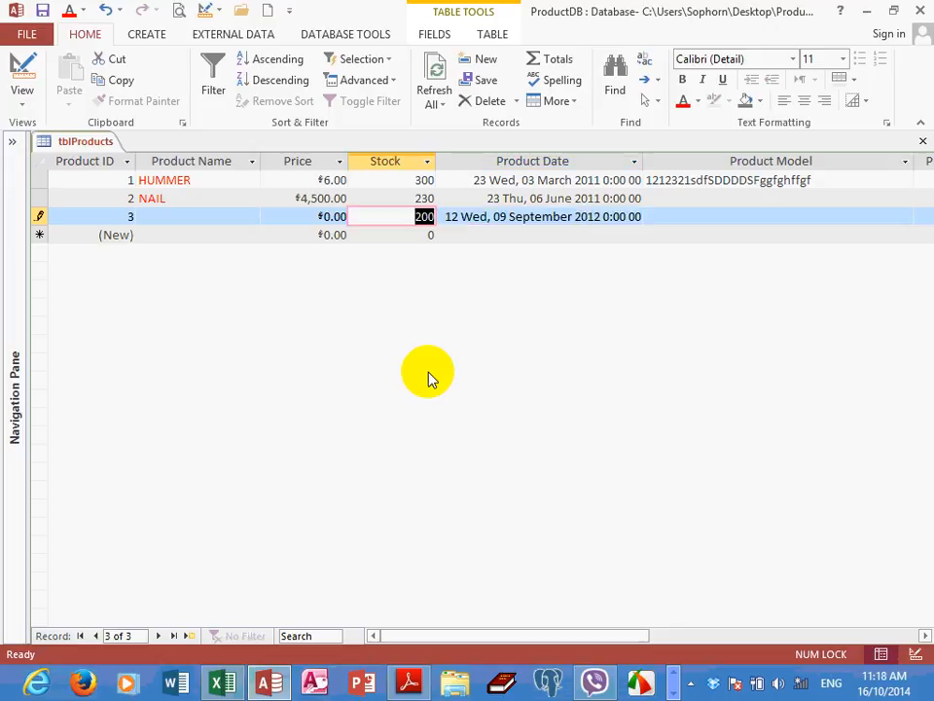
{"action": "type", "text": "455"}
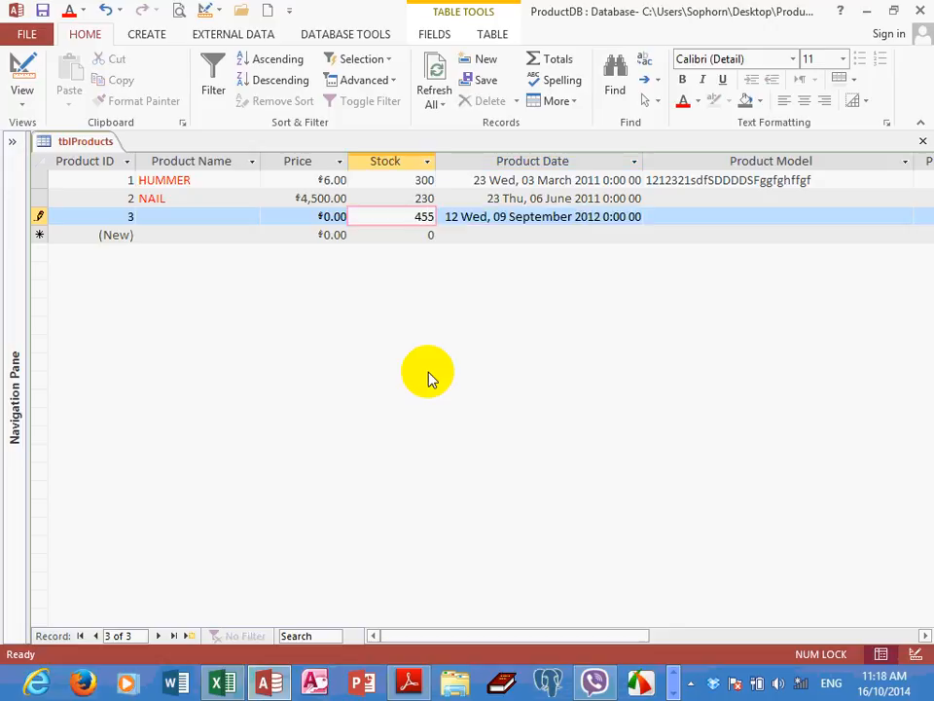
{"action": "key", "text": "Return"}
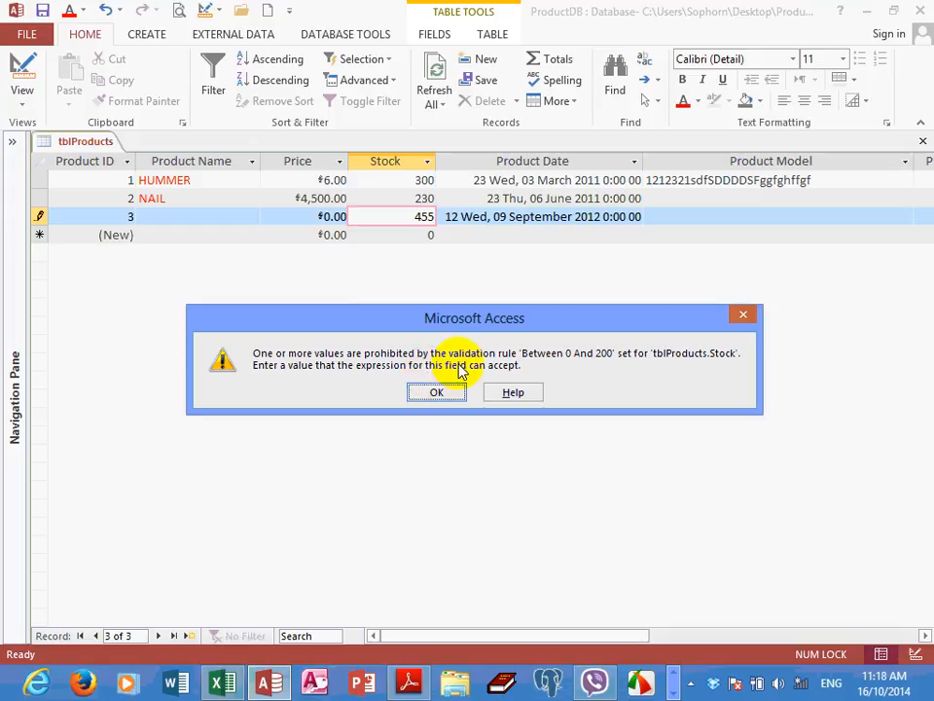
{"action": "left_click", "coordinate": [436, 392]}
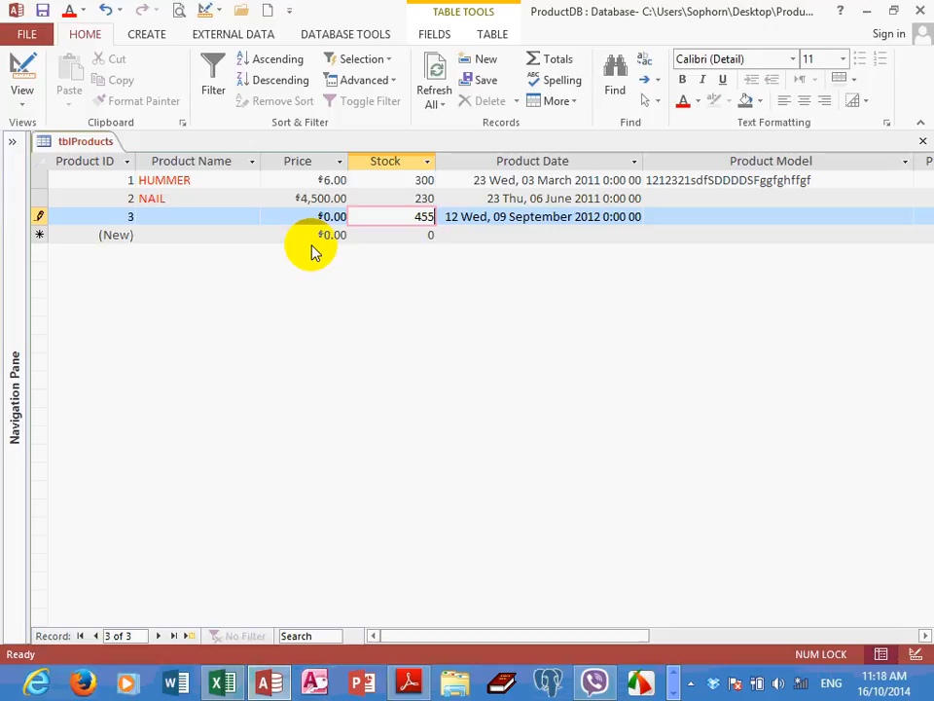
{"action": "key", "text": "BackSpace"}
{"action": "key", "text": "BackSpace"}
{"action": "key", "text": "BackSpace"}
{"action": "type", "text": "200"}
{"action": "key", "text": "Tab"}
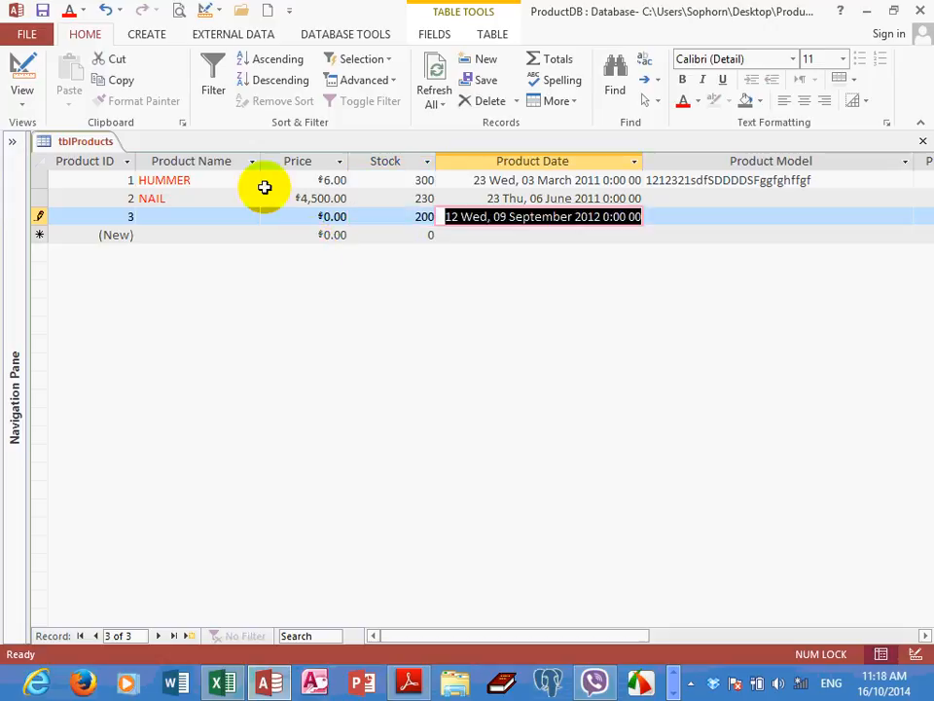
Save the edited record and switch tblProducts to Design View
{"action": "left_click", "coordinate": [43, 11]}
{"action": "left_click", "coordinate": [23, 105]}
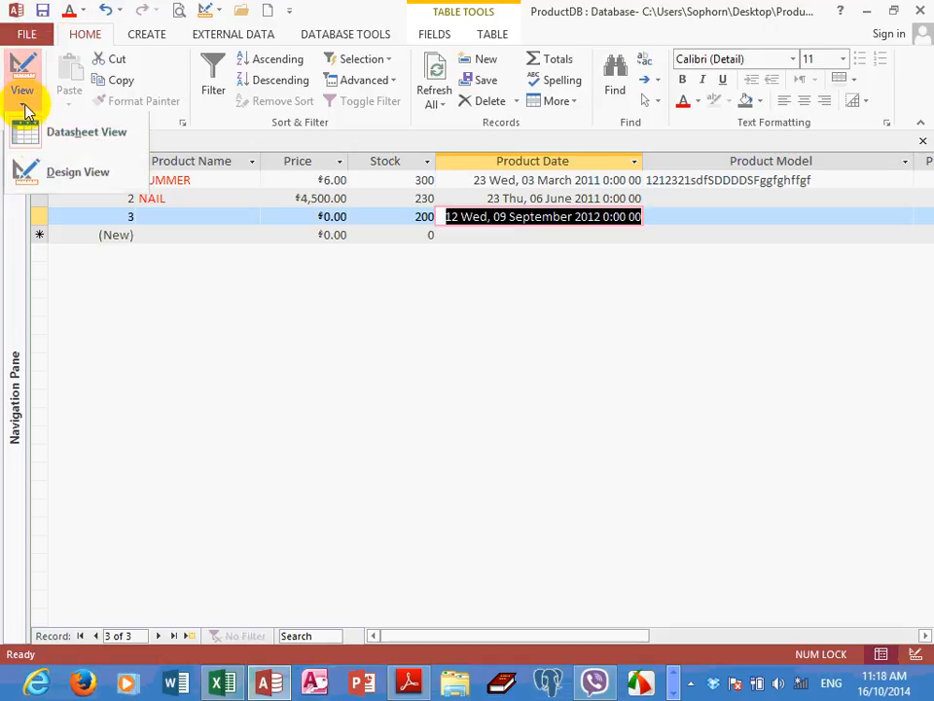
{"action": "left_click", "coordinate": [53, 173]}
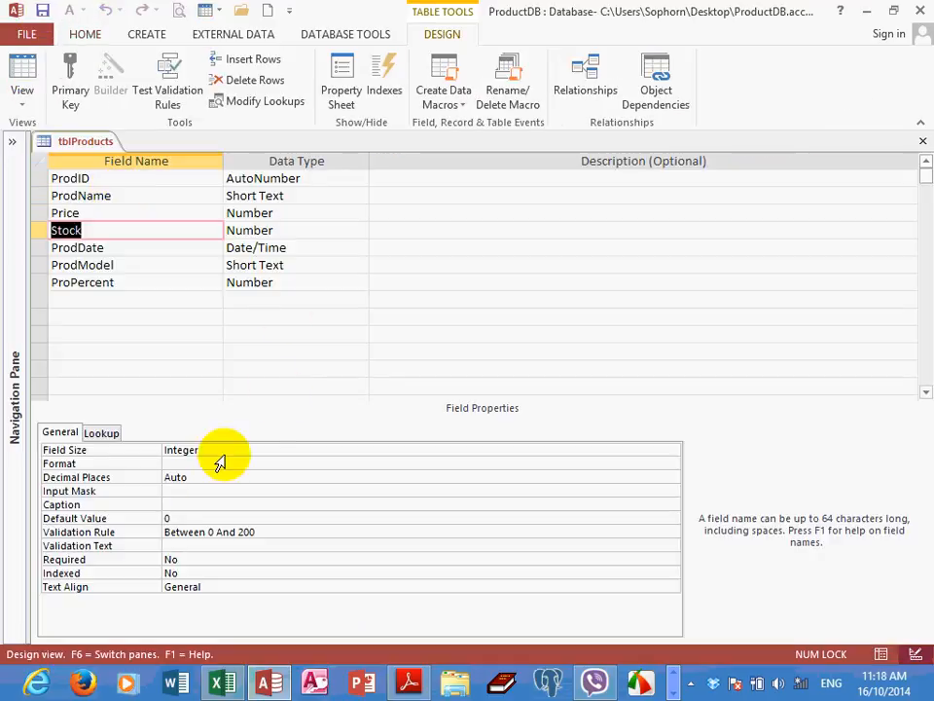
Set the Stock field's Validation Text to "Please input amount between 0 and 200" using the Zoom box
{"action": "left_click", "coordinate": [180, 546]}
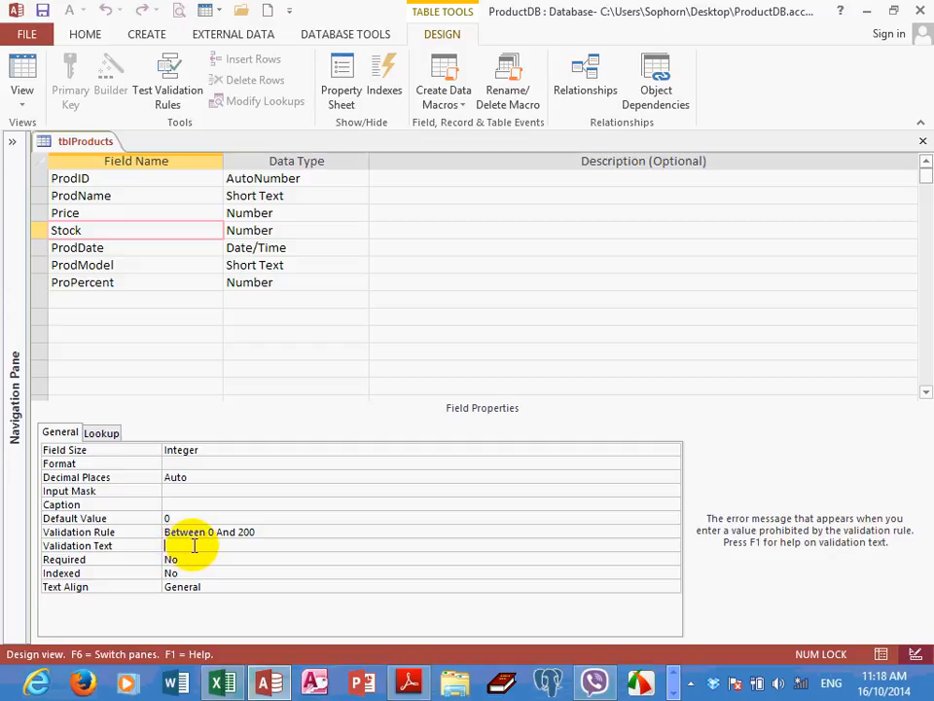
{"action": "right_click", "coordinate": [194, 546]}
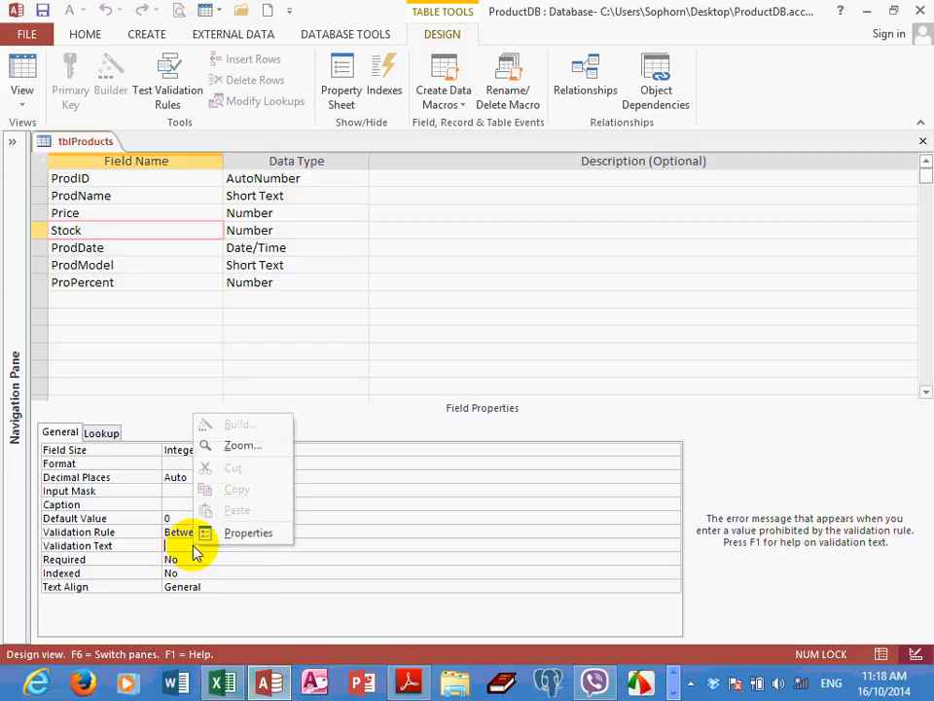
{"action": "left_click", "coordinate": [243, 445]}
{"action": "left_click_drag", "start_coordinate": [413, 150], "coordinate": [462, 177]}
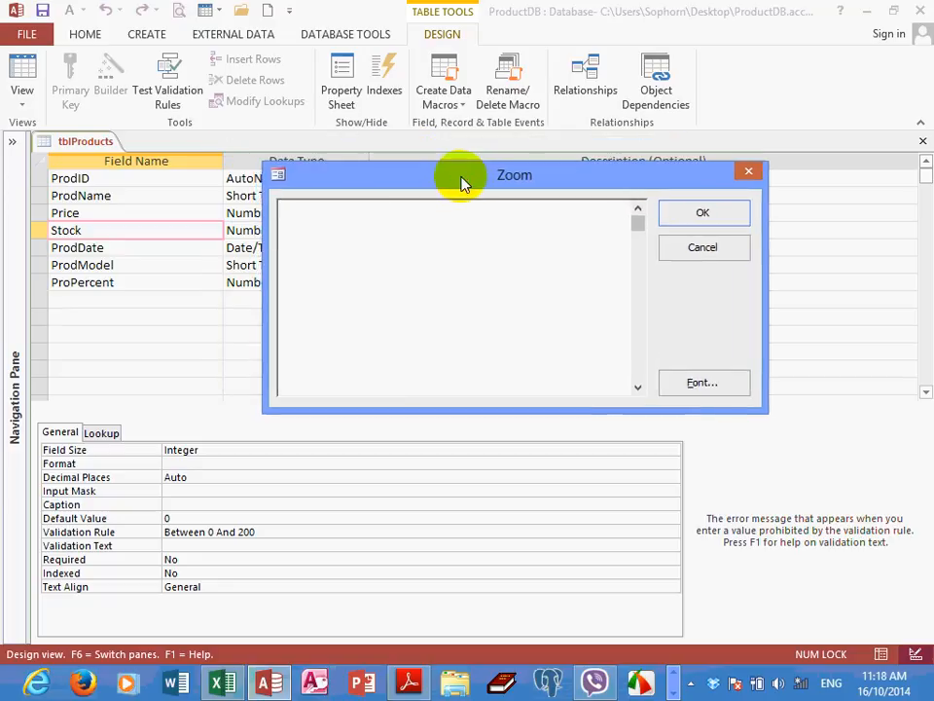
{"action": "type", "text": "Please input"}
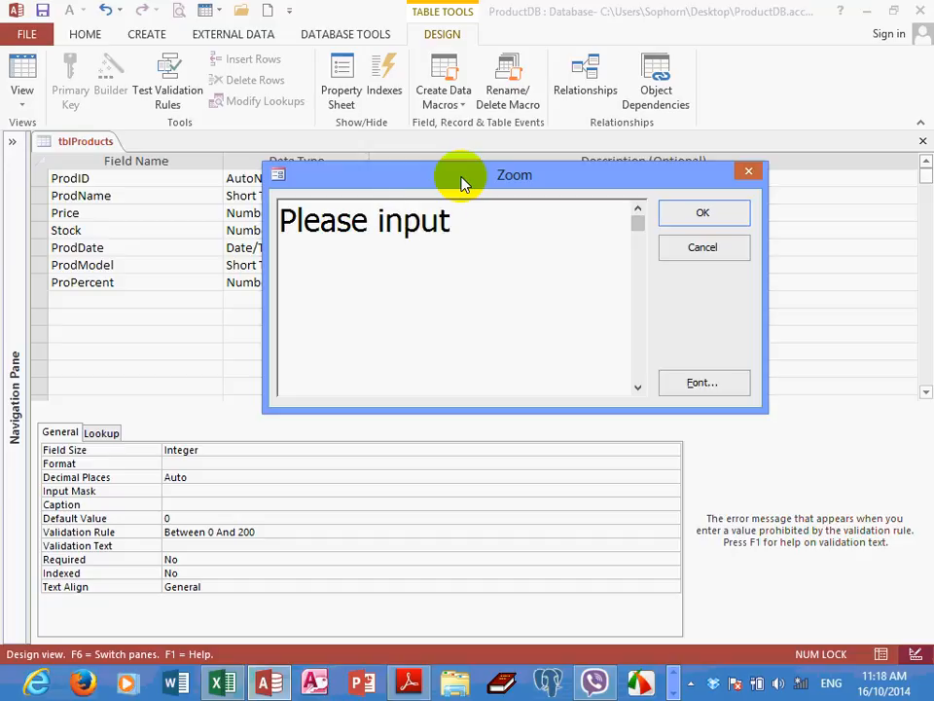
{"action": "type", "text": "stock"}
{"action": "key", "text": "BackSpace"}
{"action": "key", "text": "BackSpace"}
{"action": "key", "text": "BackSpace"}
{"action": "key", "text": "BackSpace"}
{"action": "type", "text": "amount betwe"}
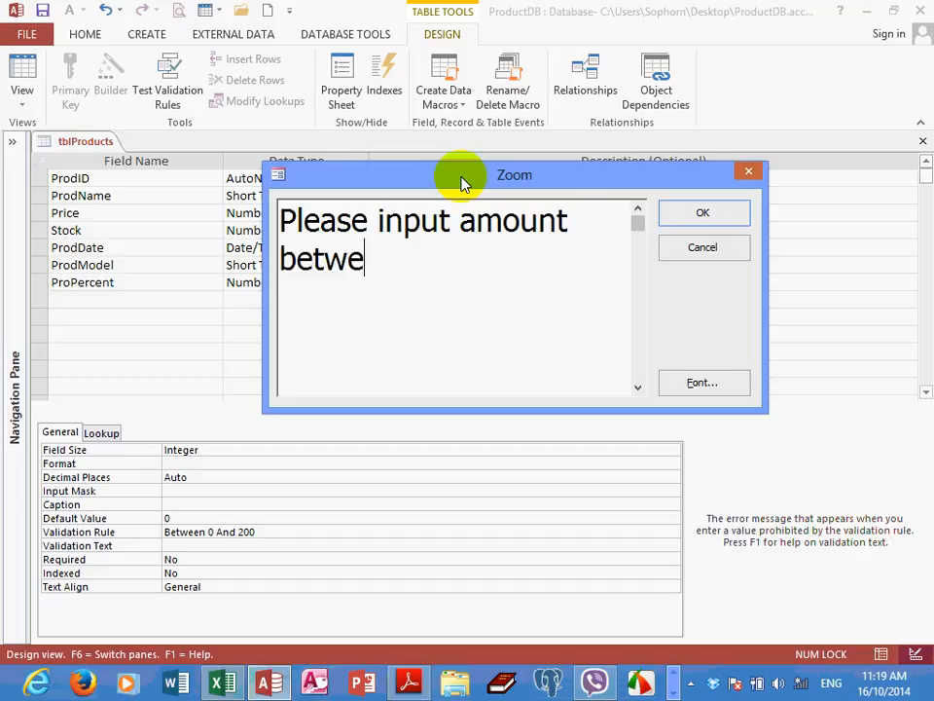
{"action": "type", "text": "en 0 "}
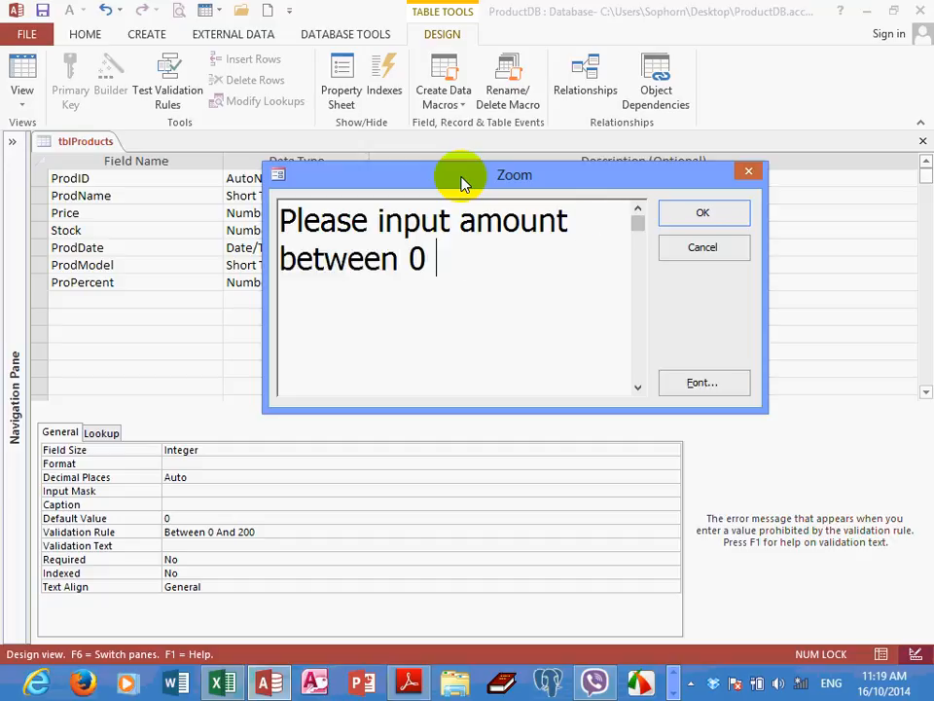
{"action": "type", "text": "and 200"}
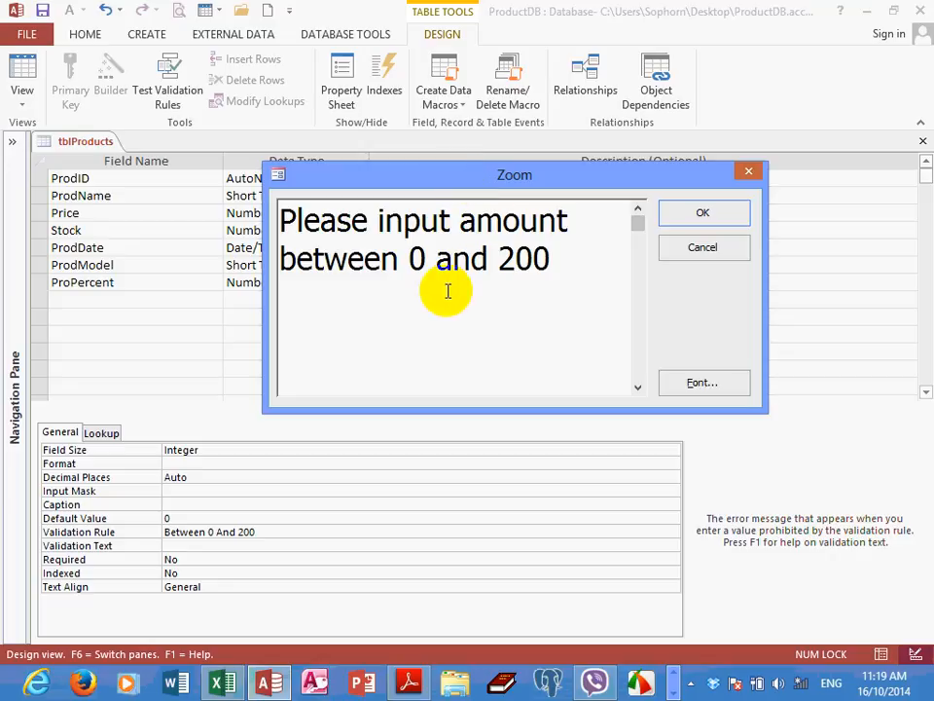
{"action": "left_click", "coordinate": [451, 257]}
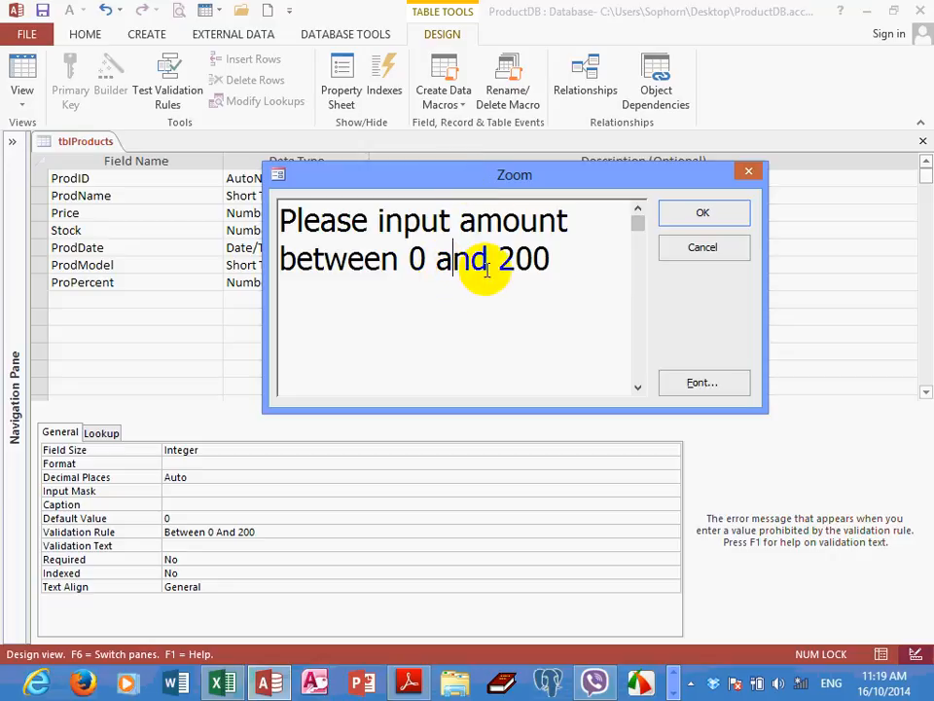
{"action": "left_click", "coordinate": [711, 216]}
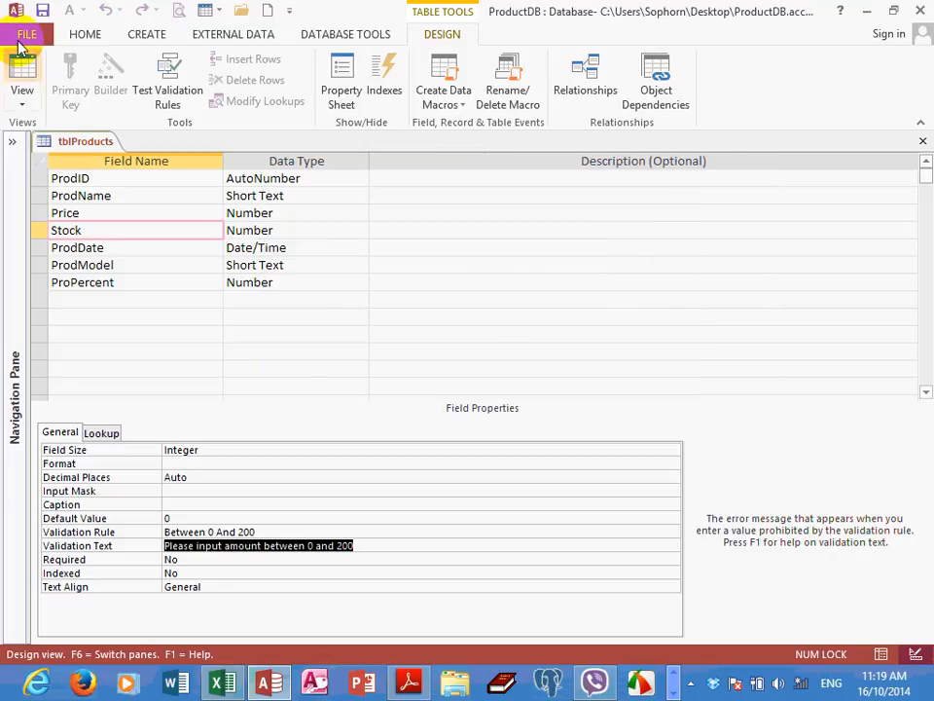
Switch tblProducts to Datasheet View and try 230 as Product ID 3's Stock value to test the validation text
{"action": "left_click", "coordinate": [21, 73]}
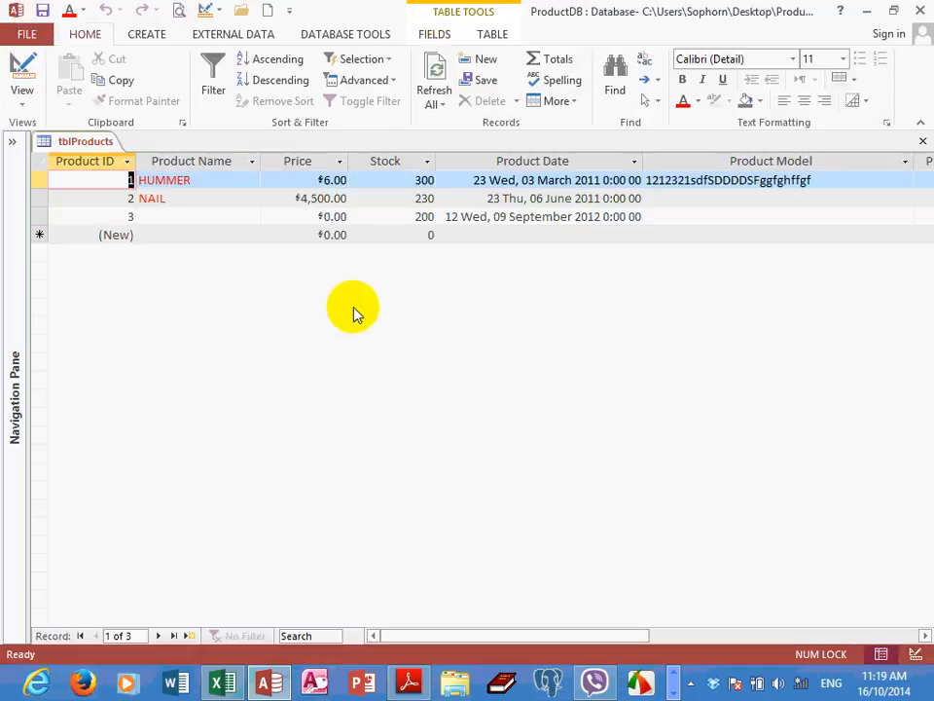
{"action": "double_click", "coordinate": [399, 218]}
{"action": "type", "text": "2"}
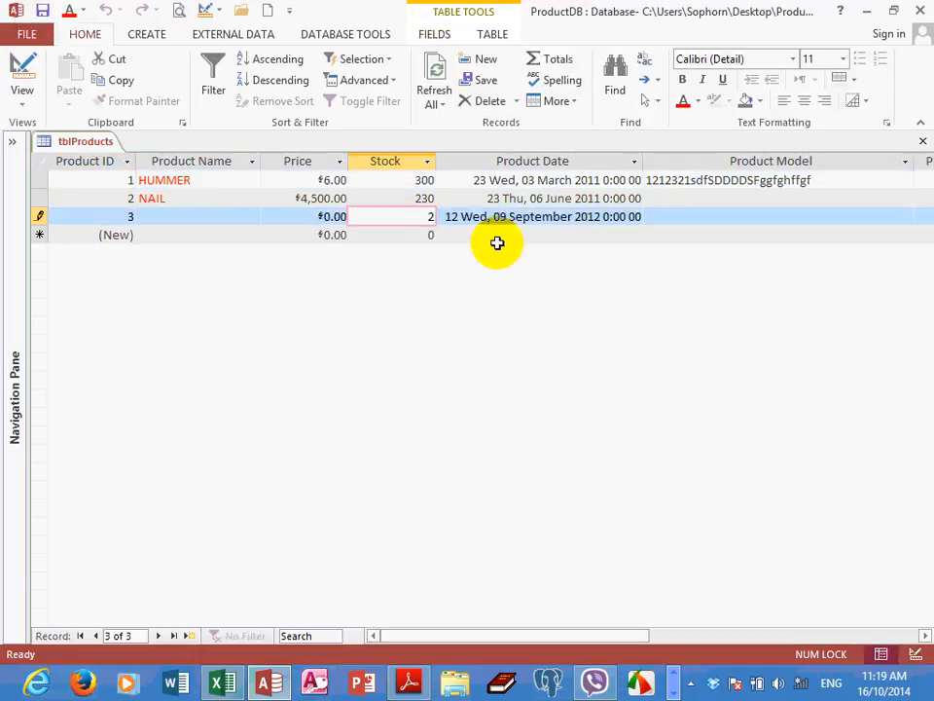
{"action": "type", "text": "30"}
{"action": "key", "text": "Return"}
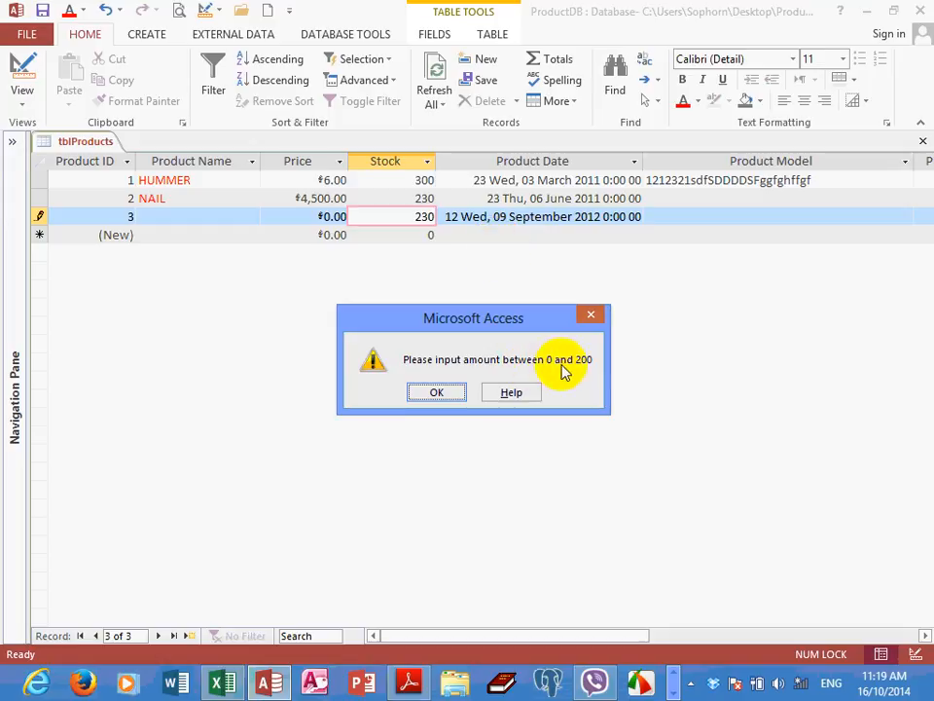
{"action": "left_click_drag", "start_coordinate": [532, 323], "coordinate": [546, 274]}
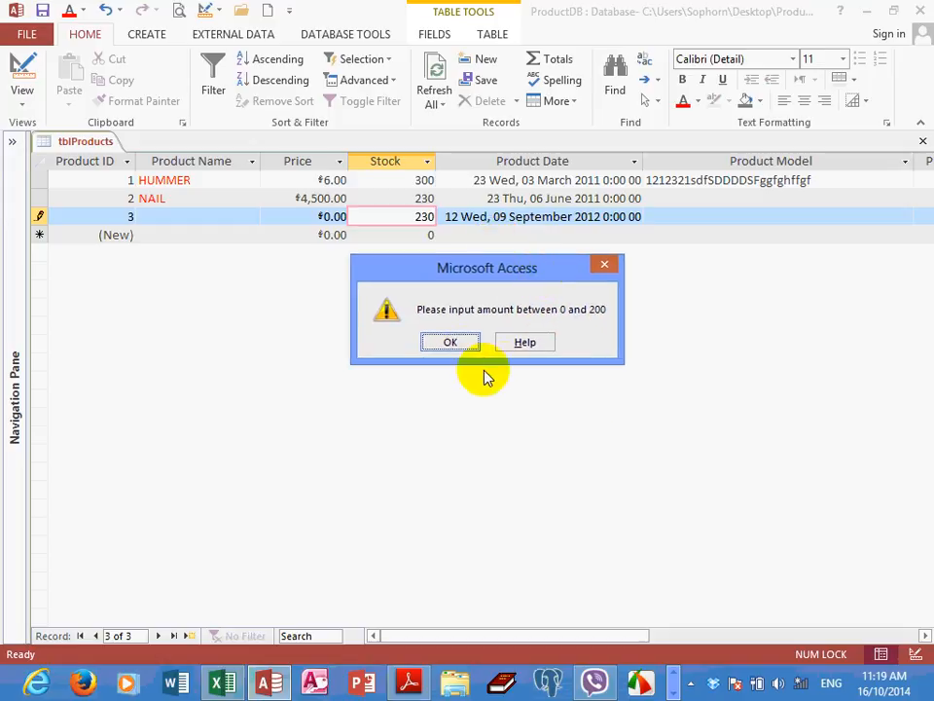
{"action": "left_click", "coordinate": [453, 343]}
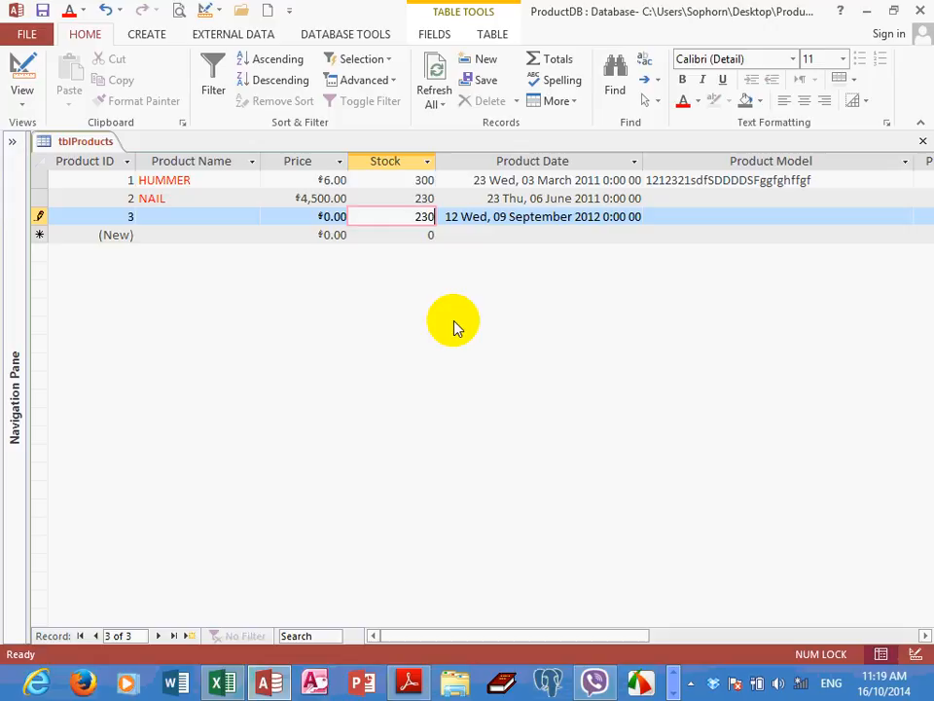
Set the Stock value of the record with Product ID 3 to 200 and move to the new record row
{"action": "key", "text": "BackSpace"}
{"action": "key", "text": "BackSpace"}
{"action": "key", "text": "BackSpace"}
{"action": "type", "text": "200"}
{"action": "key", "text": "Tab"}
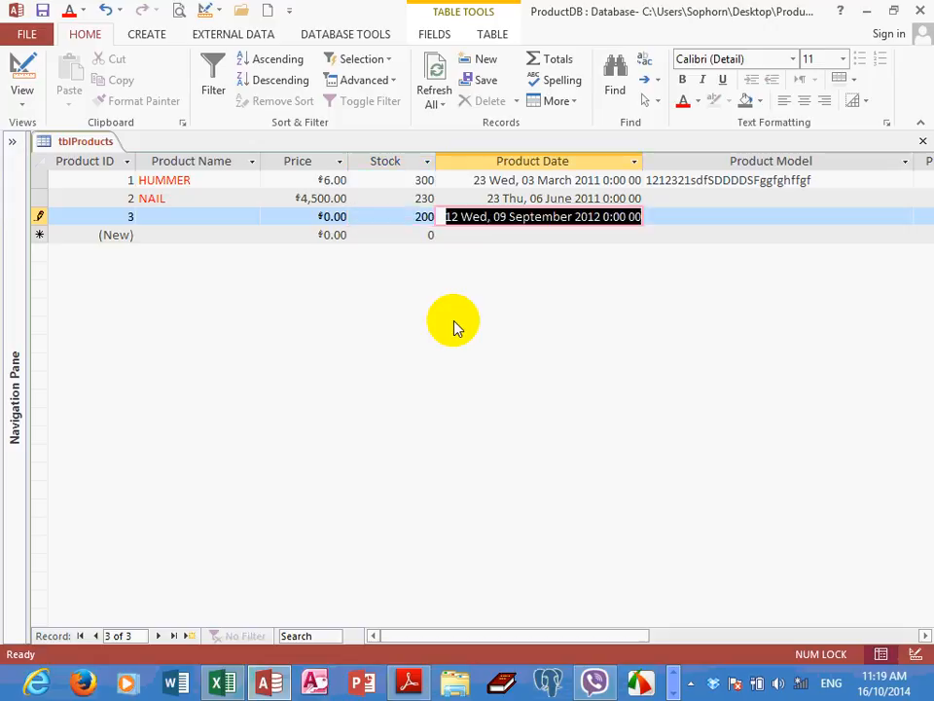
{"action": "left_click", "coordinate": [387, 239]}
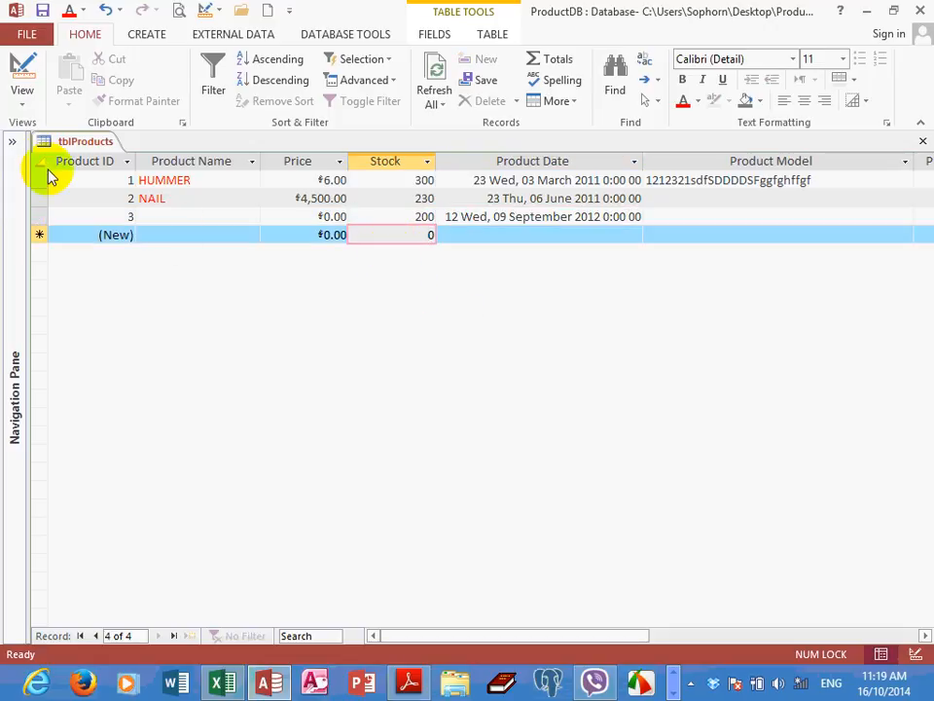
Switch tblProducts to Design View and set the ProdName field's Required property to Yes
{"action": "left_click", "coordinate": [24, 105]}
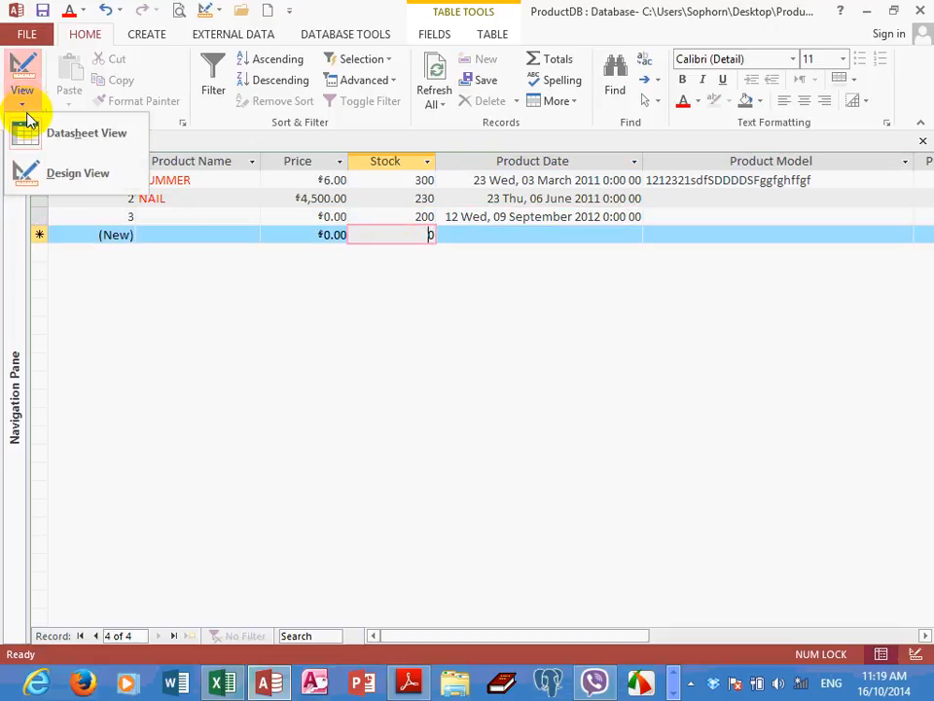
{"action": "left_click", "coordinate": [54, 175]}
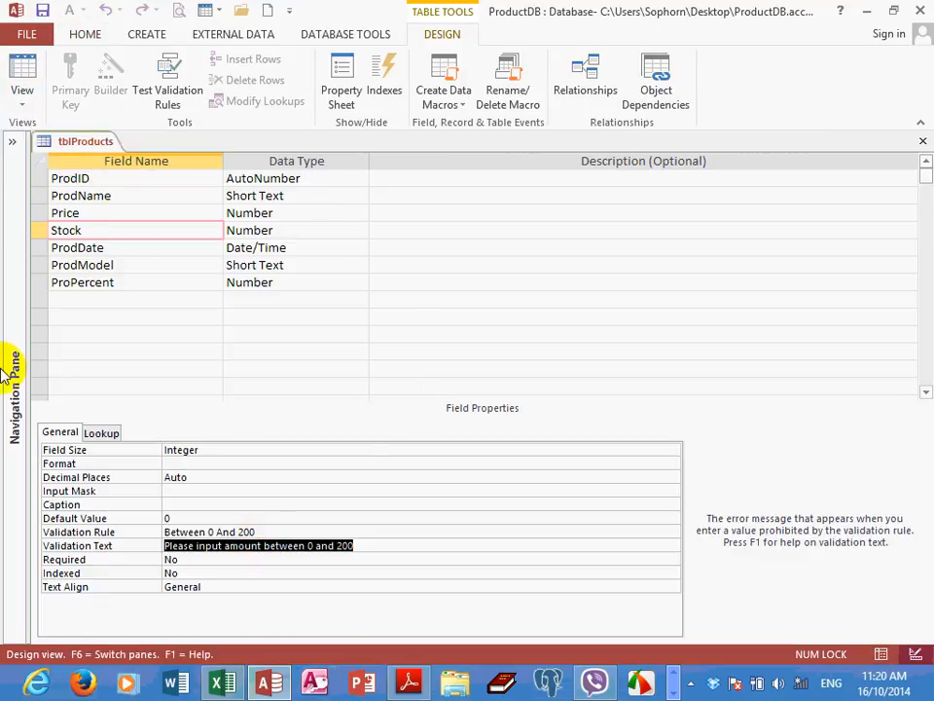
{"action": "left_click", "coordinate": [133, 196]}
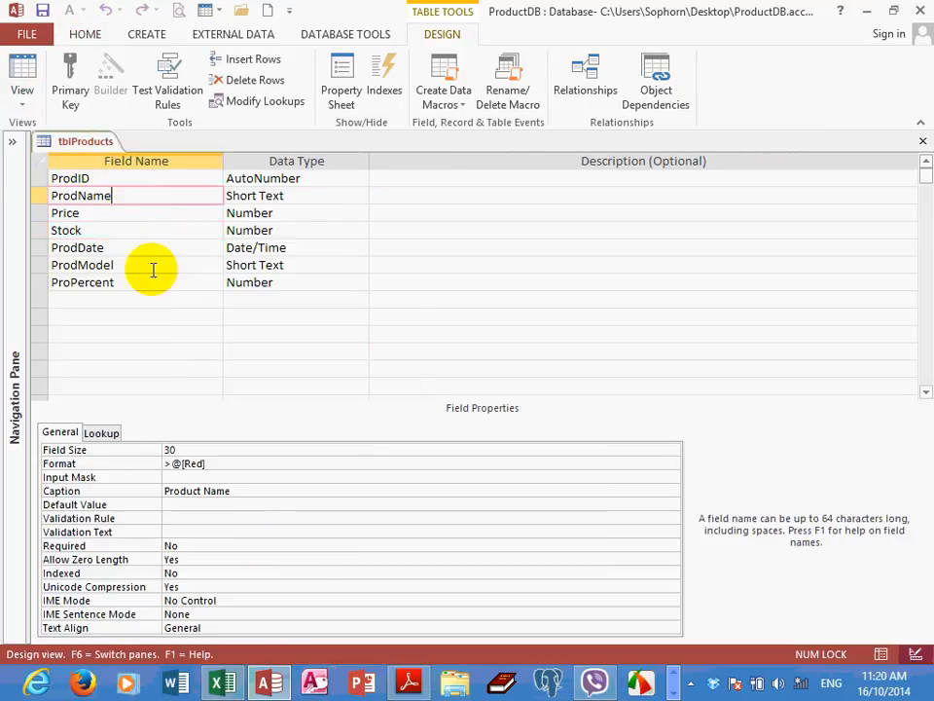
{"action": "left_click", "coordinate": [202, 548]}
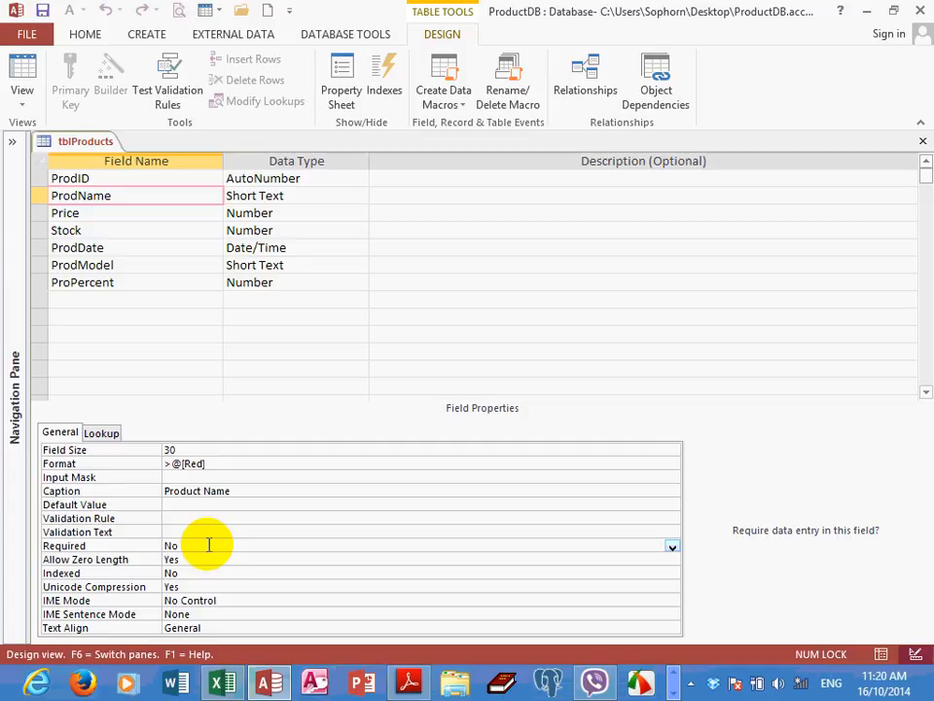
{"action": "left_click", "coordinate": [119, 196]}
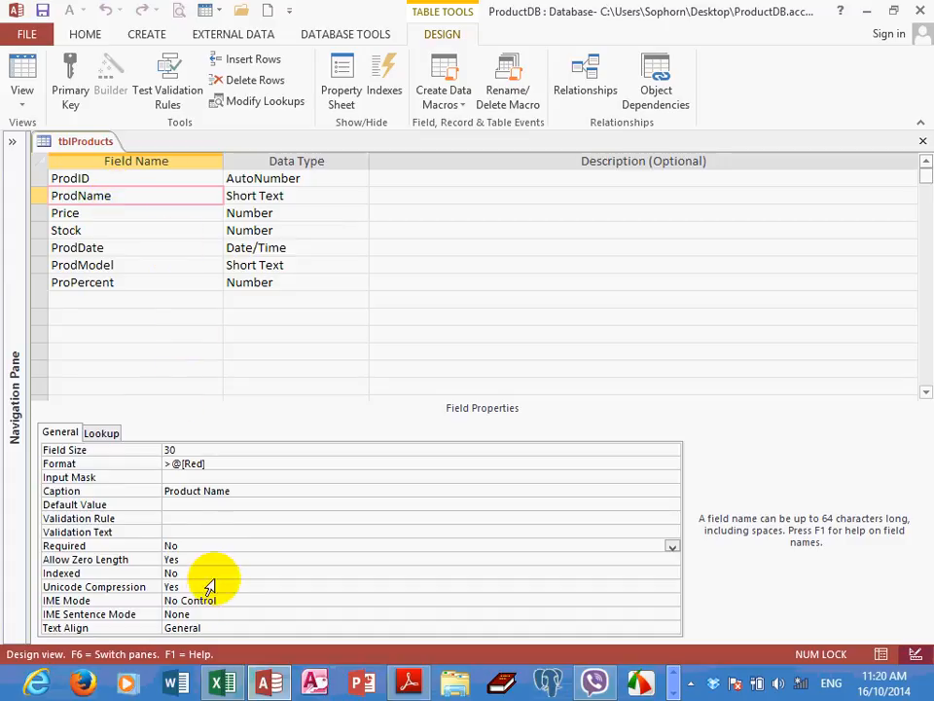
{"action": "left_click", "coordinate": [217, 546]}
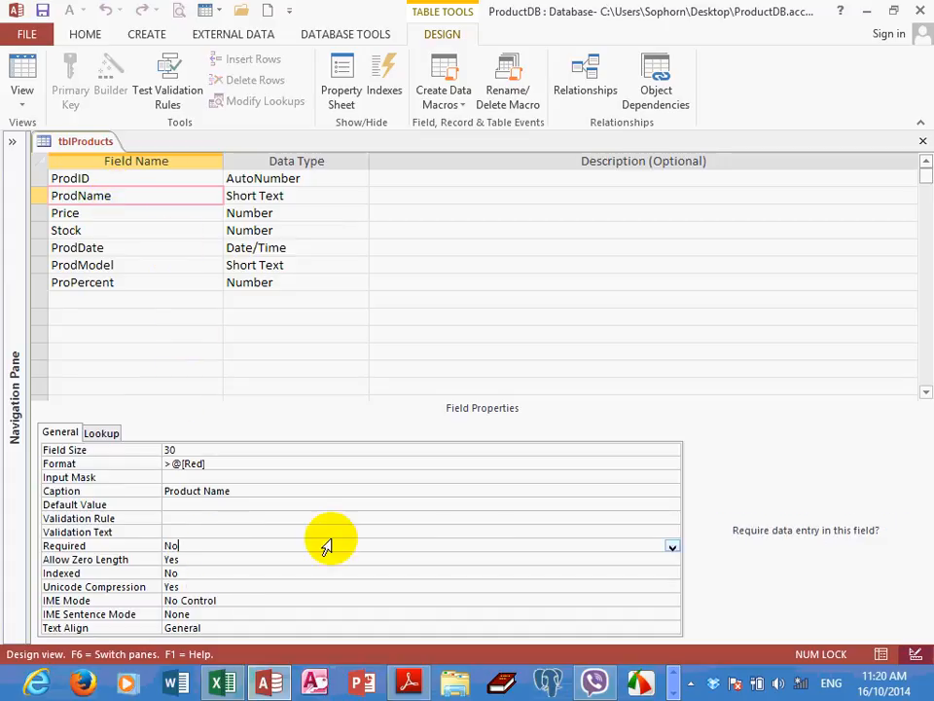
{"action": "left_click", "coordinate": [673, 547]}
{"action": "left_click", "coordinate": [300, 562]}
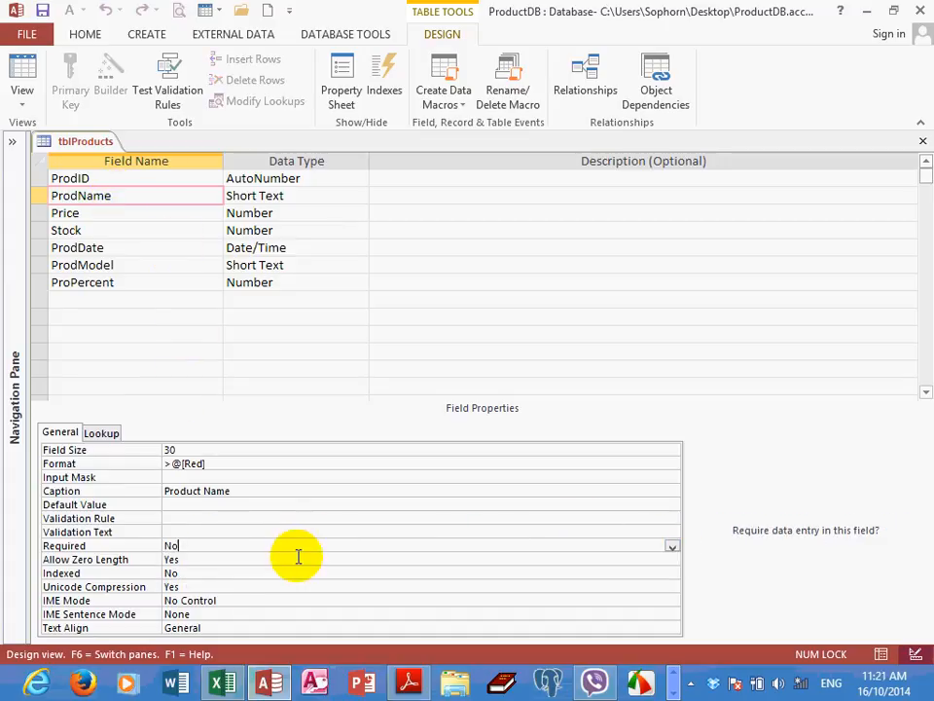
Save tblProducts, testing the existing data against the new rules and keeping the new Required setting for ProdName
{"action": "left_click", "coordinate": [41, 12]}
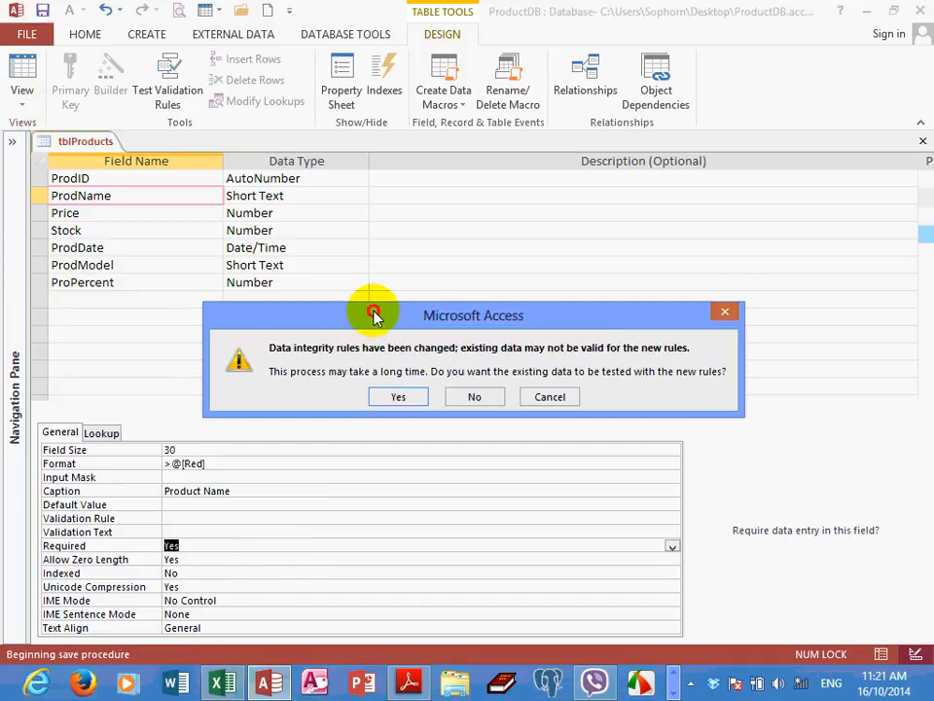
{"action": "left_click_drag", "start_coordinate": [371, 310], "coordinate": [387, 285]}
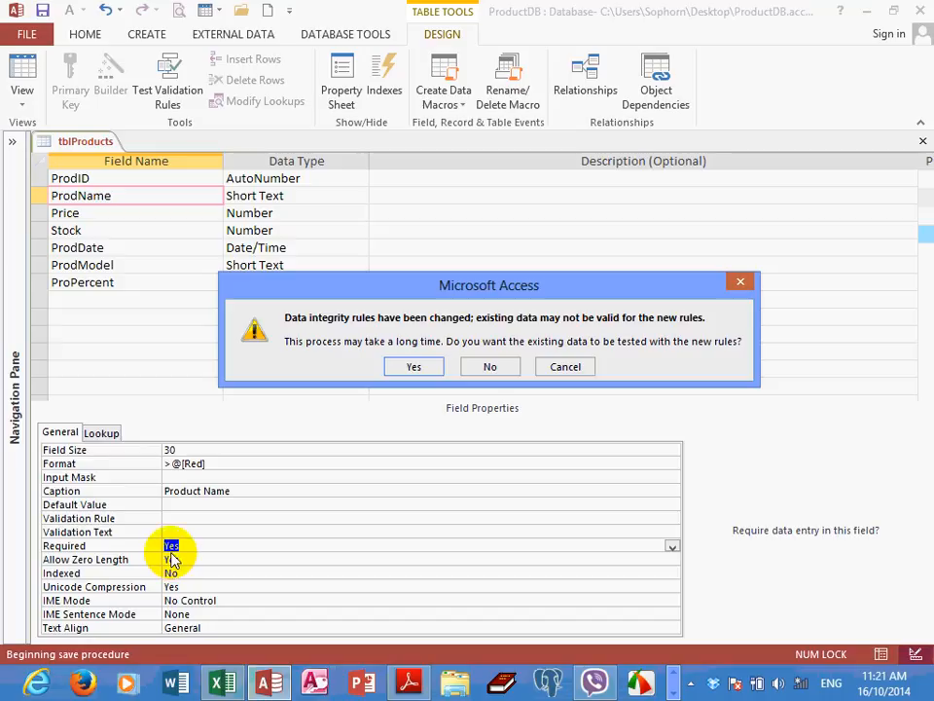
{"action": "left_click", "coordinate": [407, 367]}
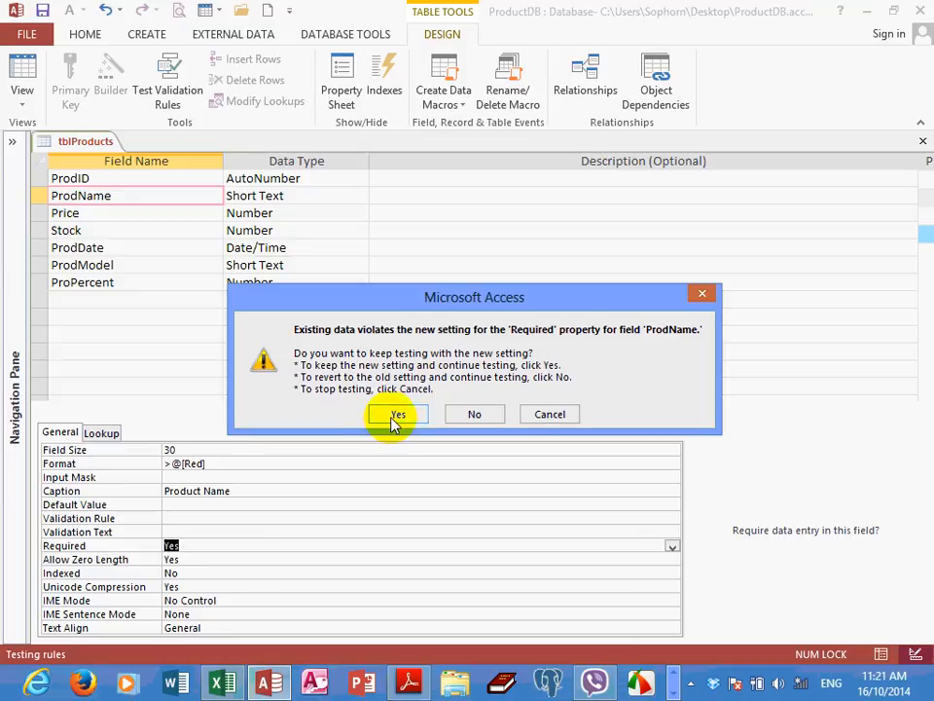
{"action": "left_click", "coordinate": [394, 414]}
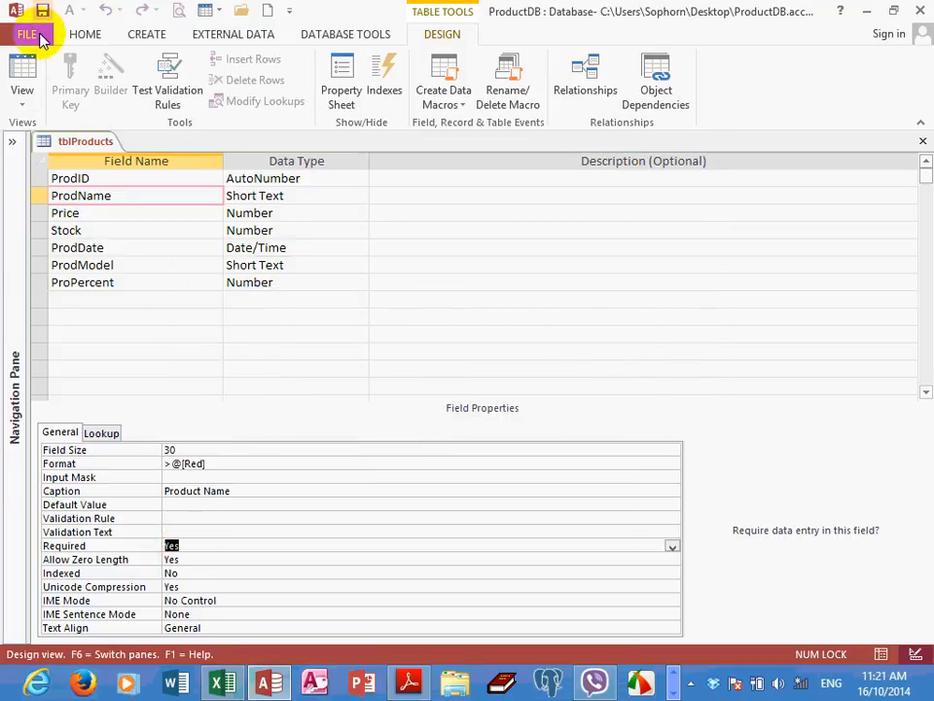
Switch tblProducts to Datasheet View and start a new record with Product Name blank, Price 3400 and Stock 120
{"action": "left_click", "coordinate": [21, 78]}
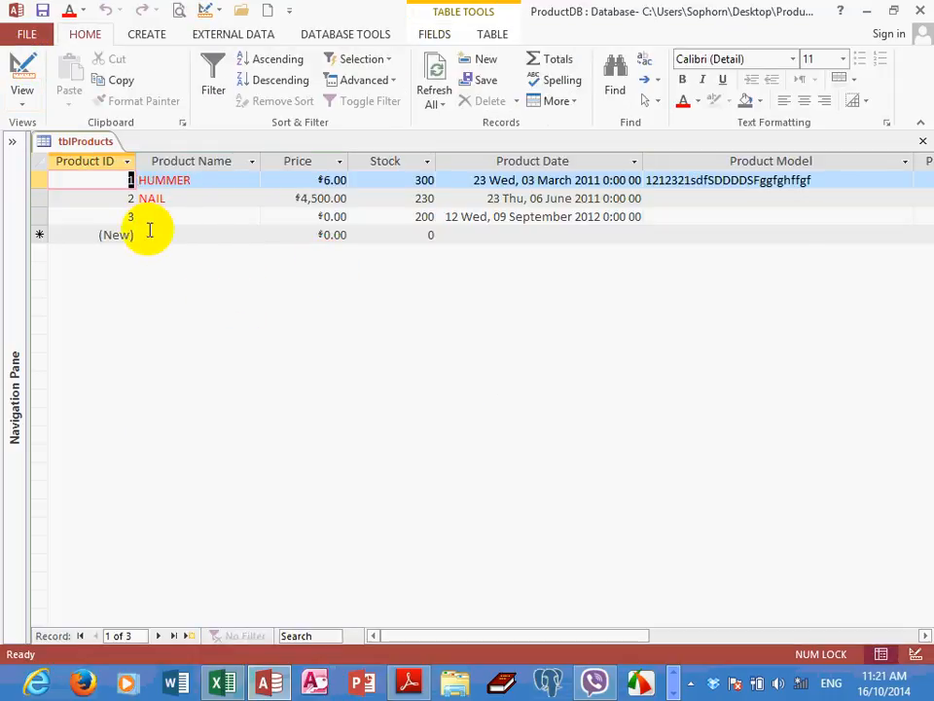
{"action": "left_click", "coordinate": [178, 216]}
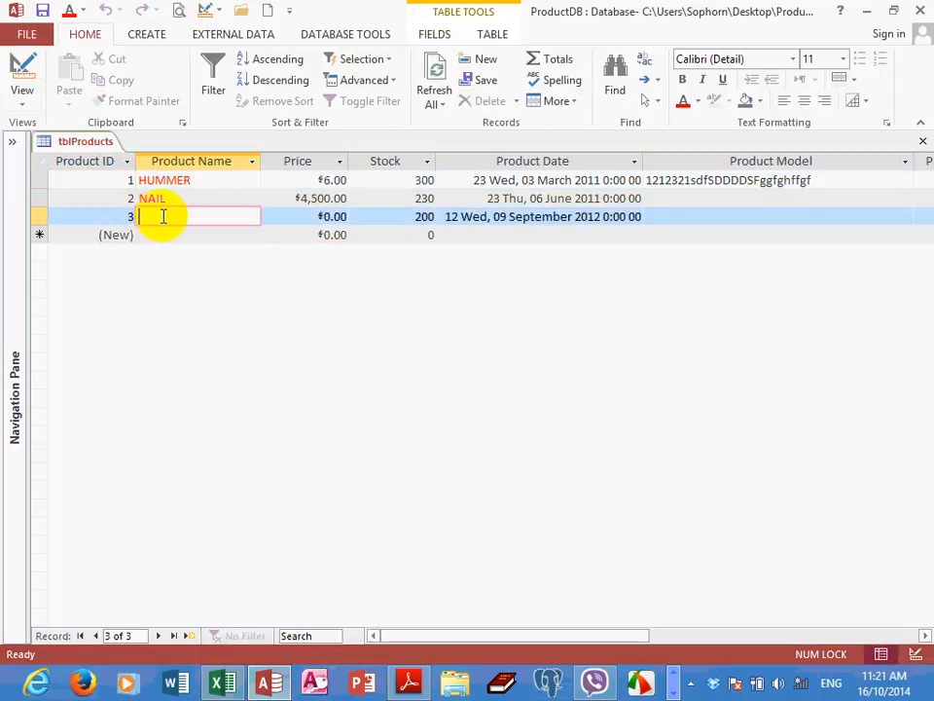
{"action": "left_click", "coordinate": [144, 234]}
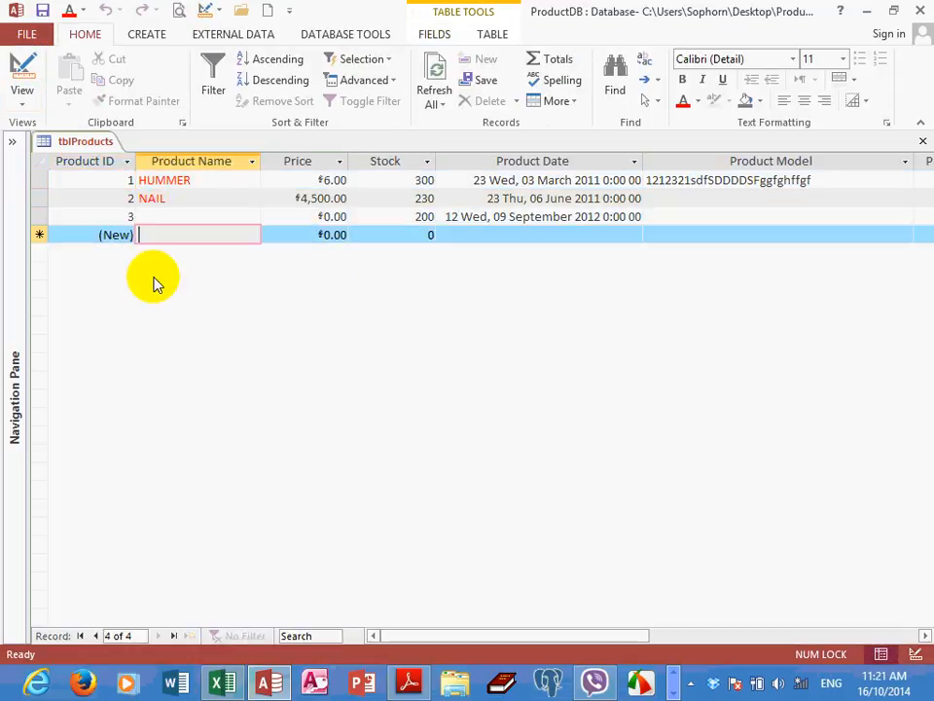
{"action": "left_click_drag", "start_coordinate": [303, 234], "coordinate": [376, 235]}
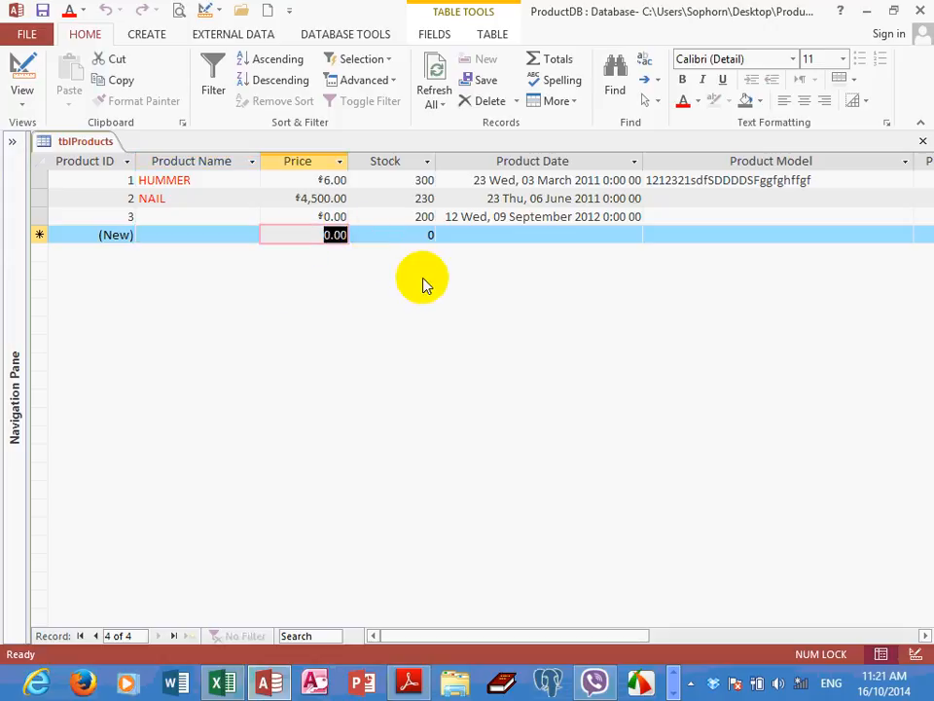
{"action": "type", "text": "3400"}
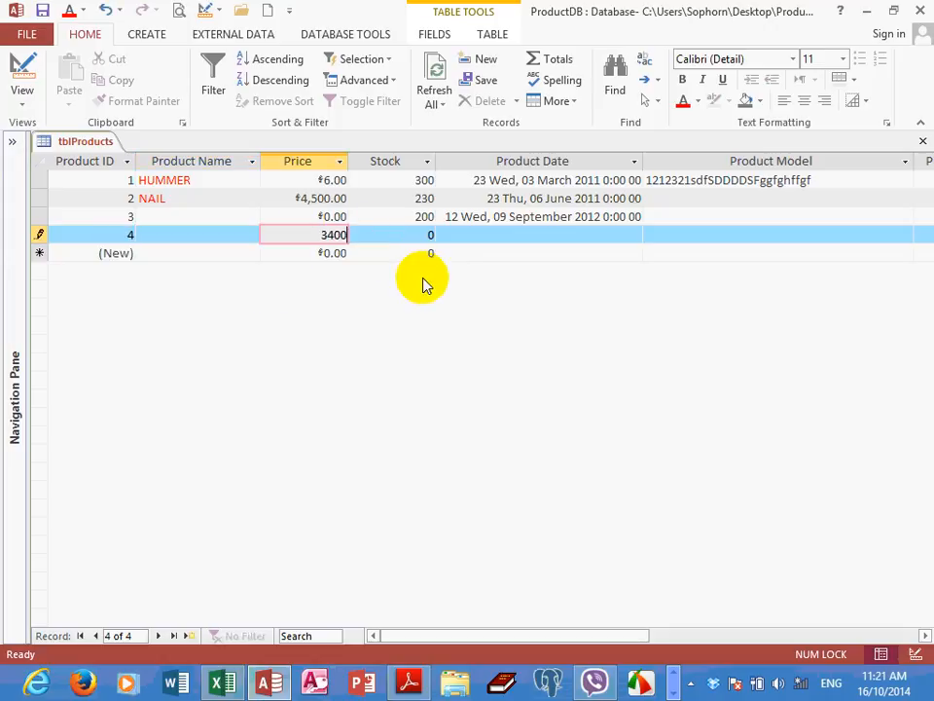
{"action": "key", "text": "Tab"}
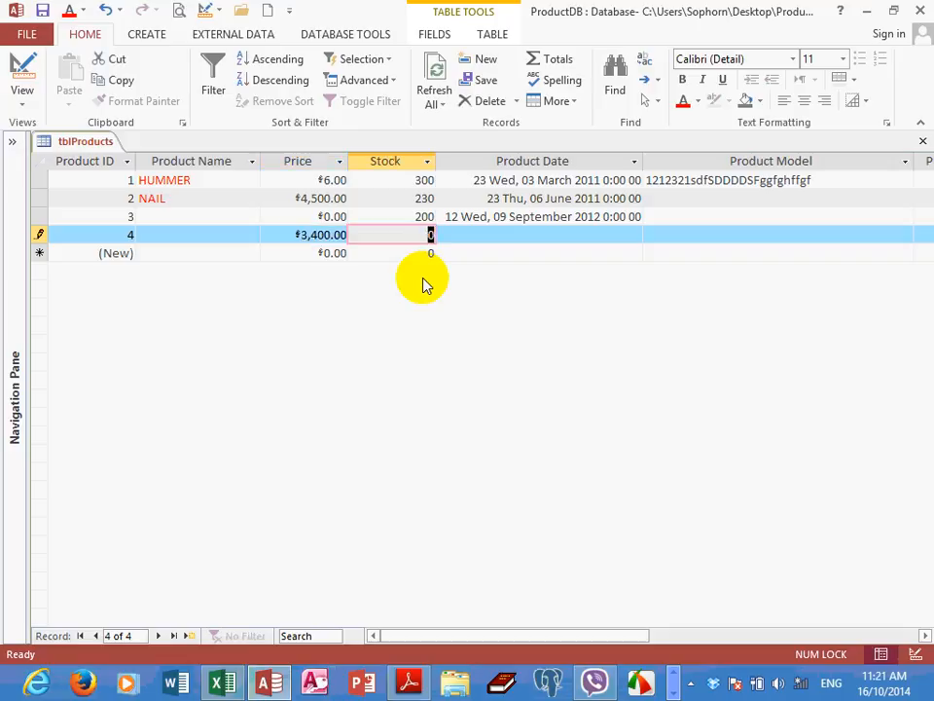
{"action": "type", "text": "120"}
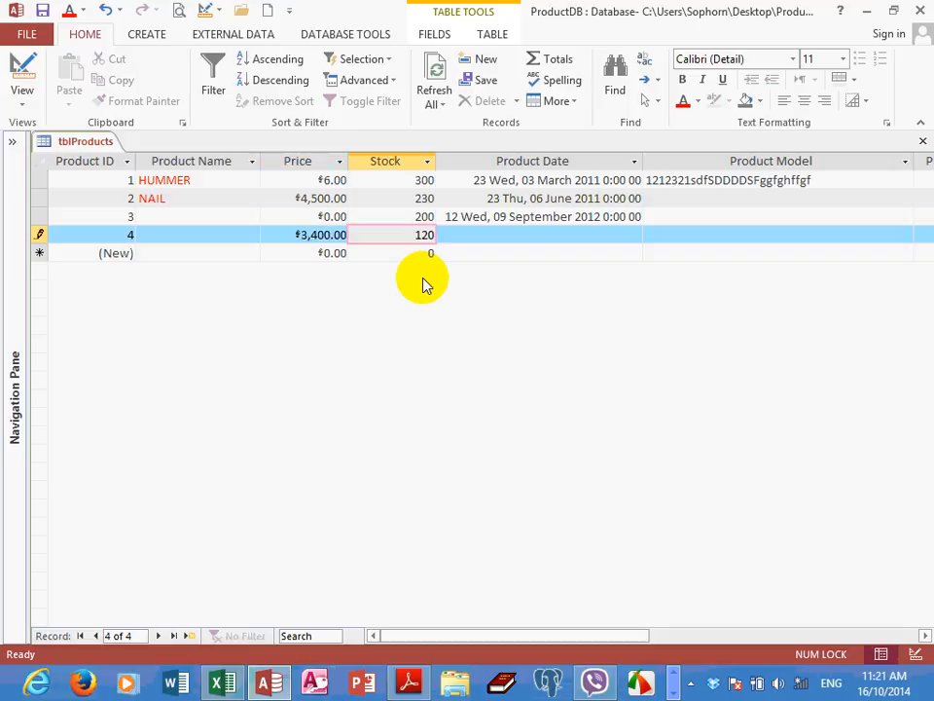
{"action": "key", "text": "Tab"}
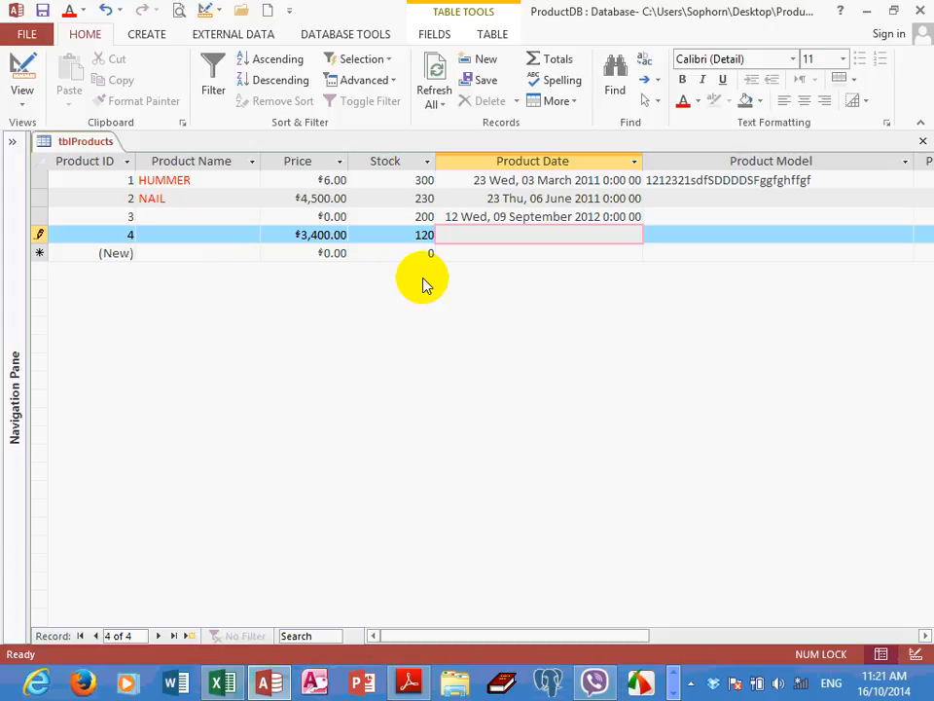
Enter 12/11/14 as the new record's Product Date
{"action": "type", "text": "12/"}
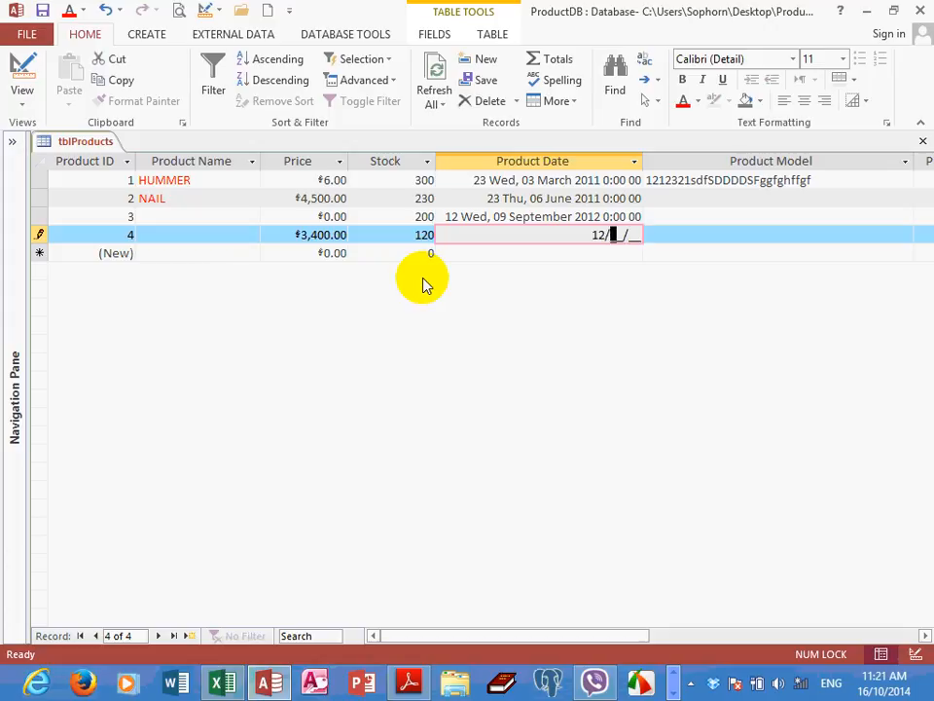
{"action": "type", "text": "11/11"}
{"action": "key", "text": "Return"}
{"action": "key", "text": "Return"}
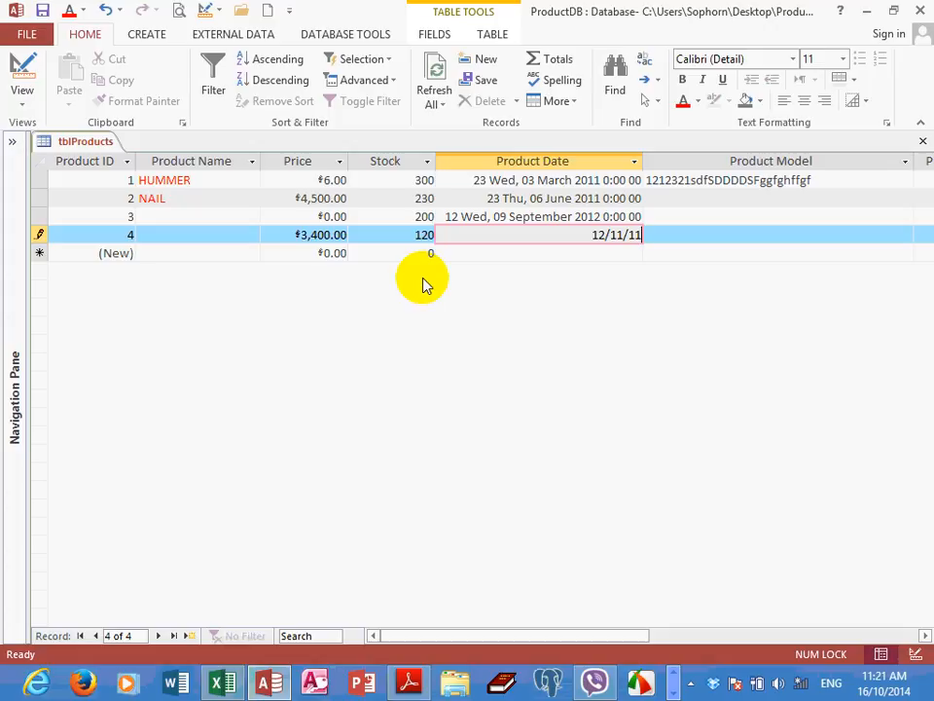
{"action": "key", "text": "BackSpace"}
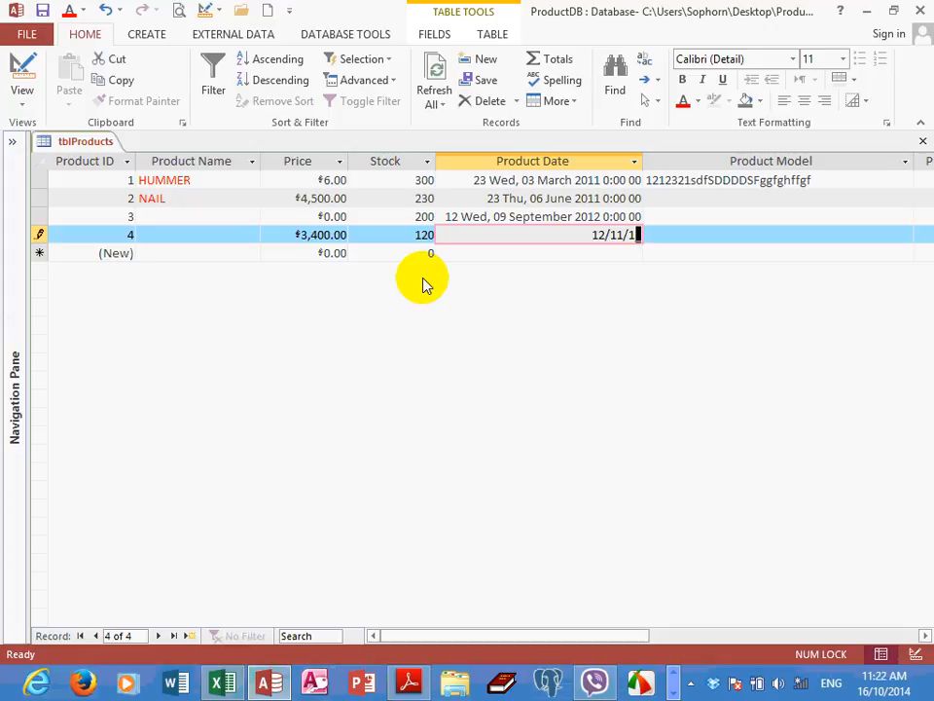
{"action": "type", "text": "4"}
{"action": "key", "text": "Return"}
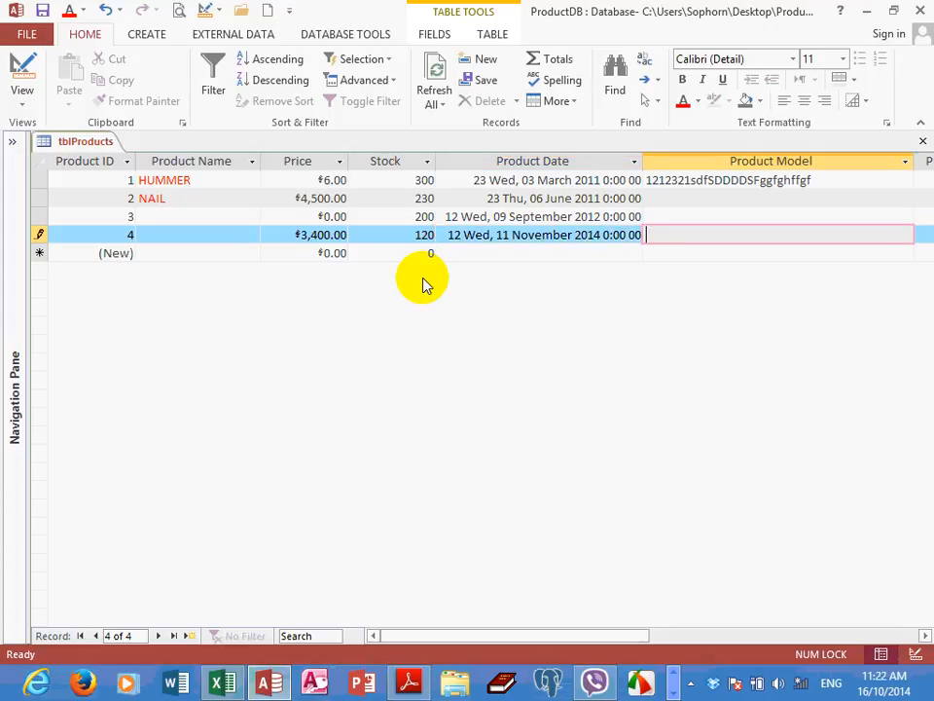
Enter Product Model 3242343knlJHJKHJKhkhkjhklh and Product Percent 23%, and try to save the record without a Product Name
{"action": "key", "text": "ctrl+v"}
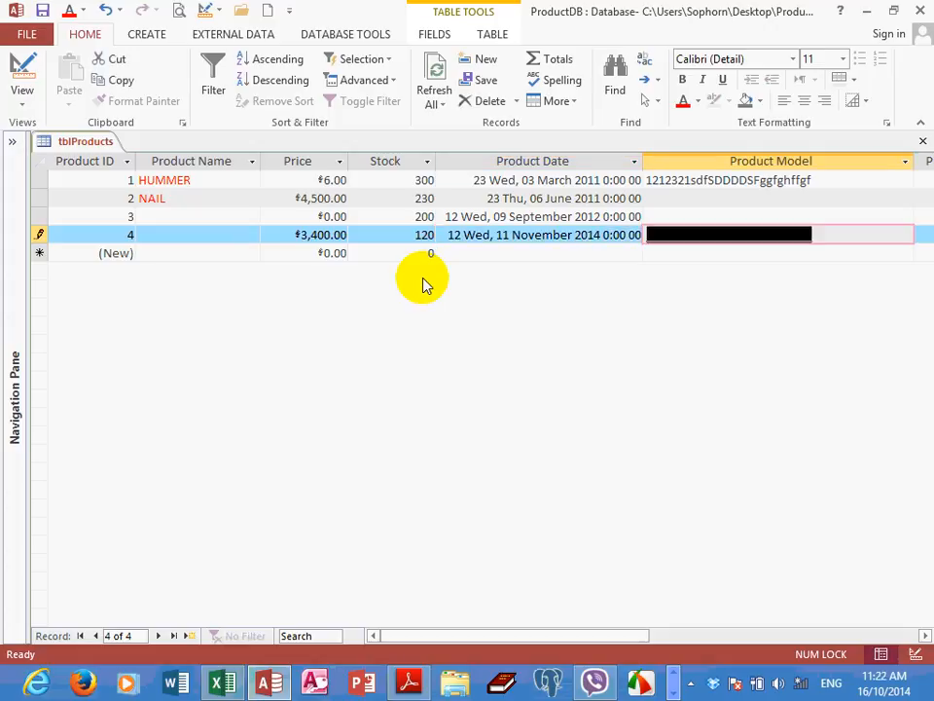
{"action": "type", "text": "3242343"}
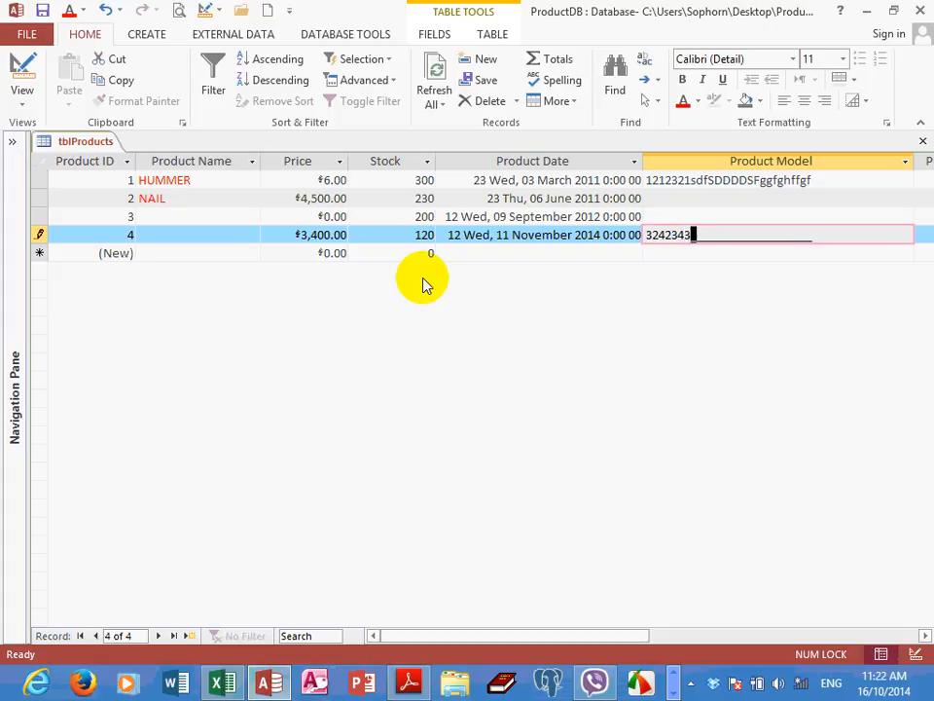
{"action": "type", "text": "knlJHJKHJKhkhkjhklh"}
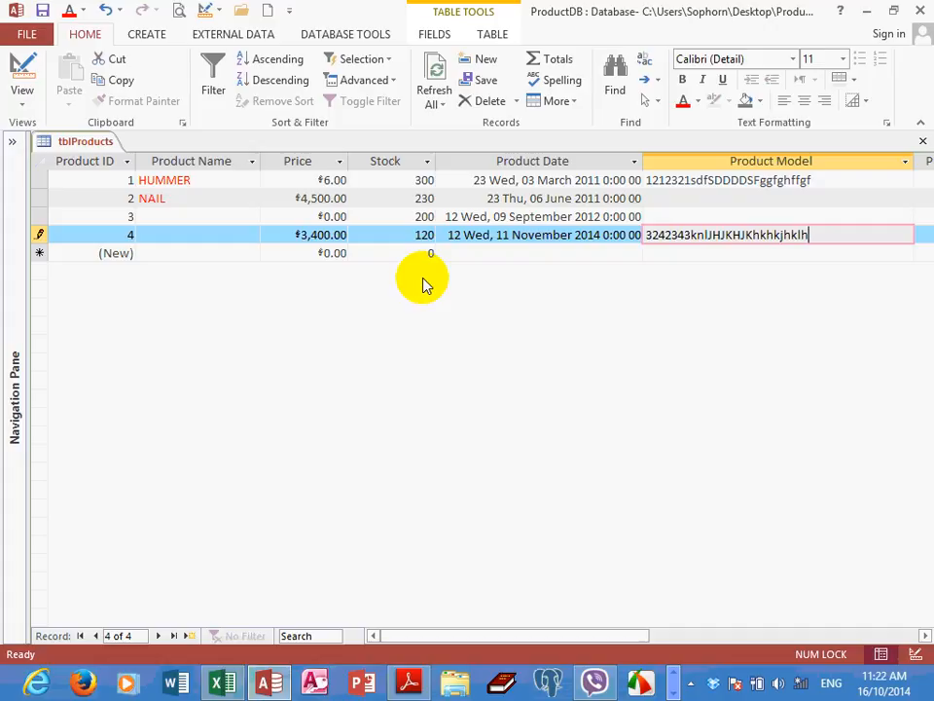
{"action": "key", "text": "Tab"}
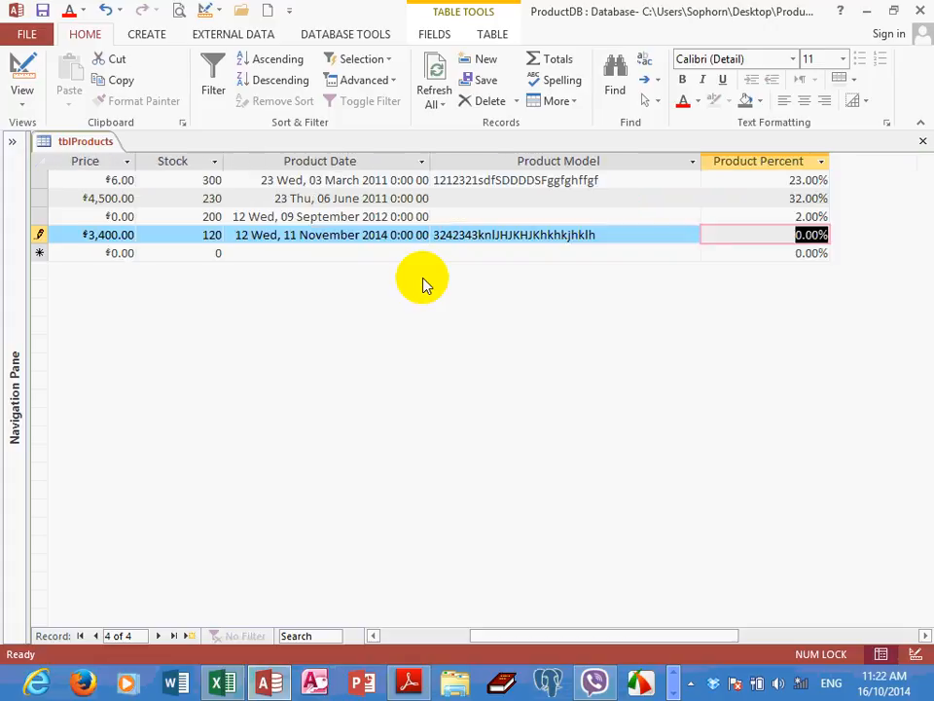
{"action": "type", "text": "23%"}
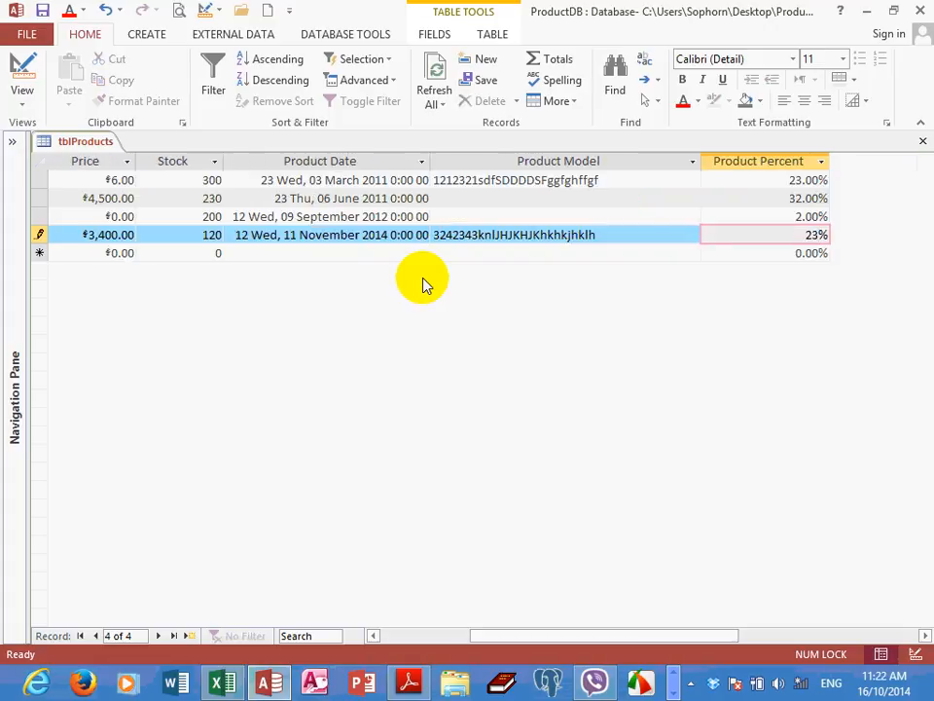
{"action": "key", "text": "Tab"}
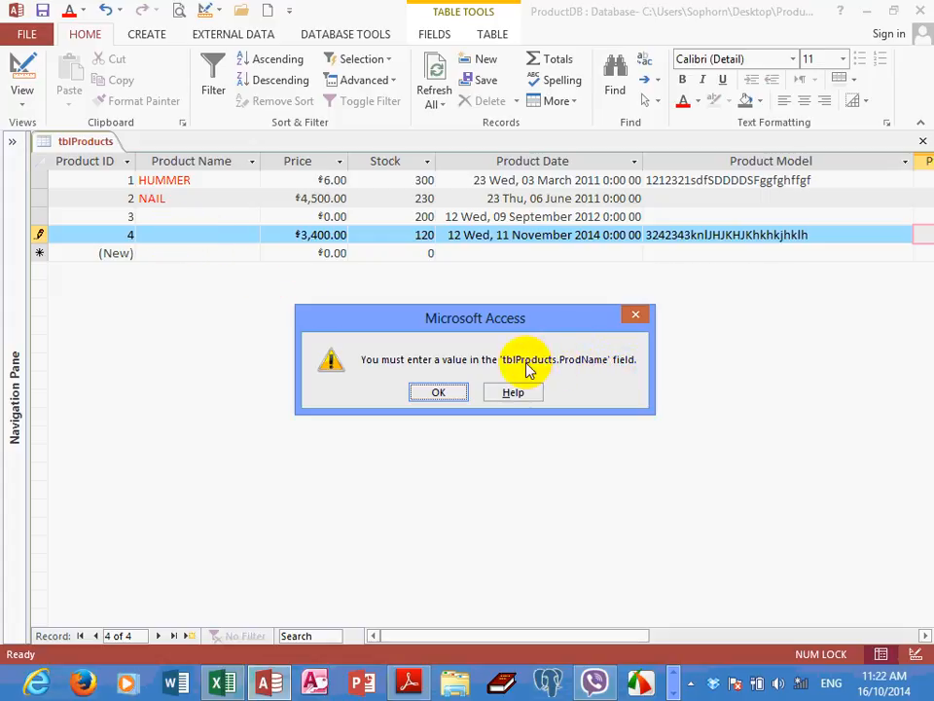
{"action": "left_click", "coordinate": [436, 393]}
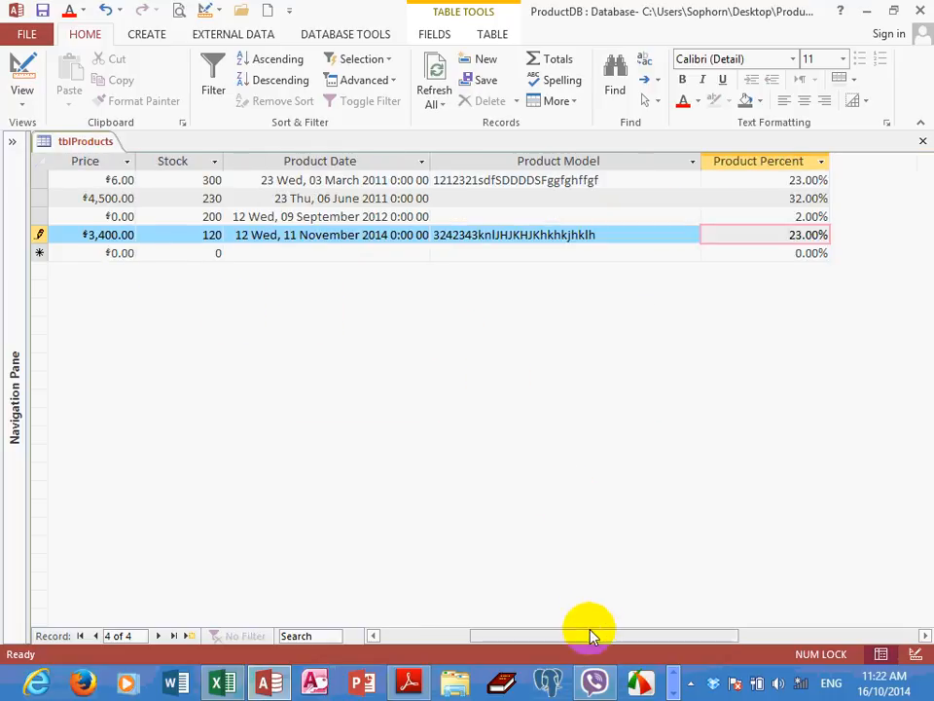
Enter Iron as the Product Name of the record with Product ID 4 and save it by moving to the new record row
{"action": "left_click_drag", "start_coordinate": [591, 635], "coordinate": [500, 632]}
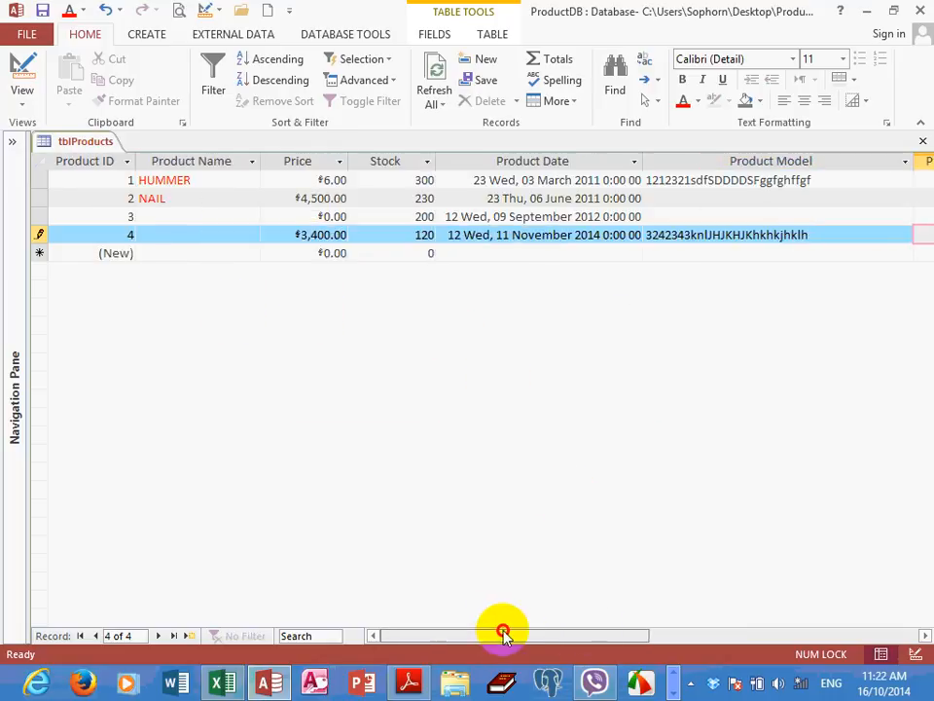
{"action": "left_click", "coordinate": [146, 234]}
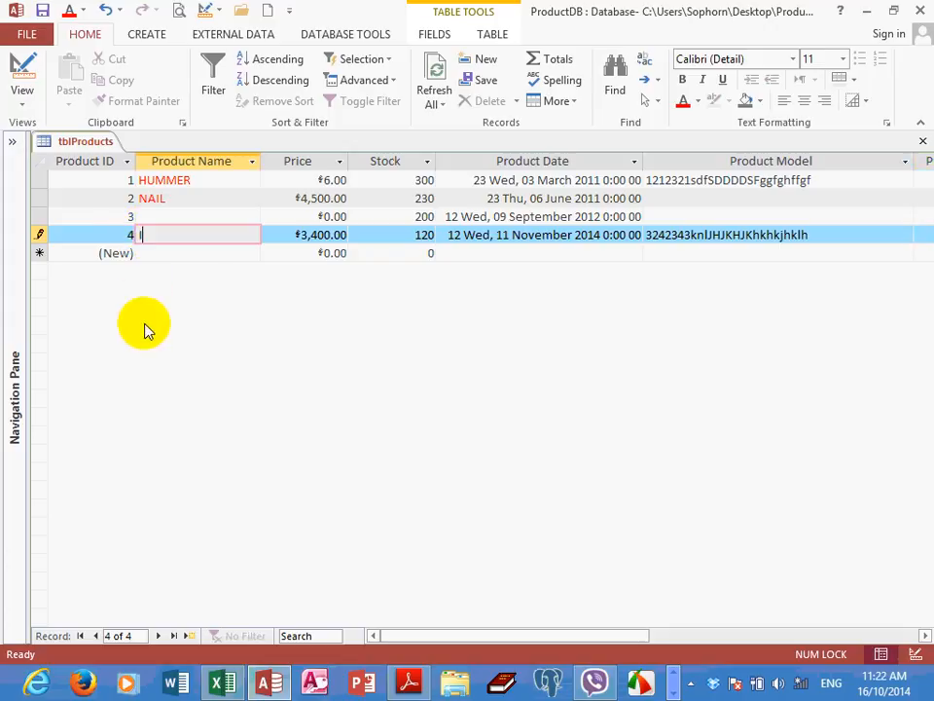
{"action": "type", "text": "Iron"}
{"action": "key", "text": "Tab"}
{"action": "key", "text": "Tab"}
{"action": "key", "text": "Tab"}
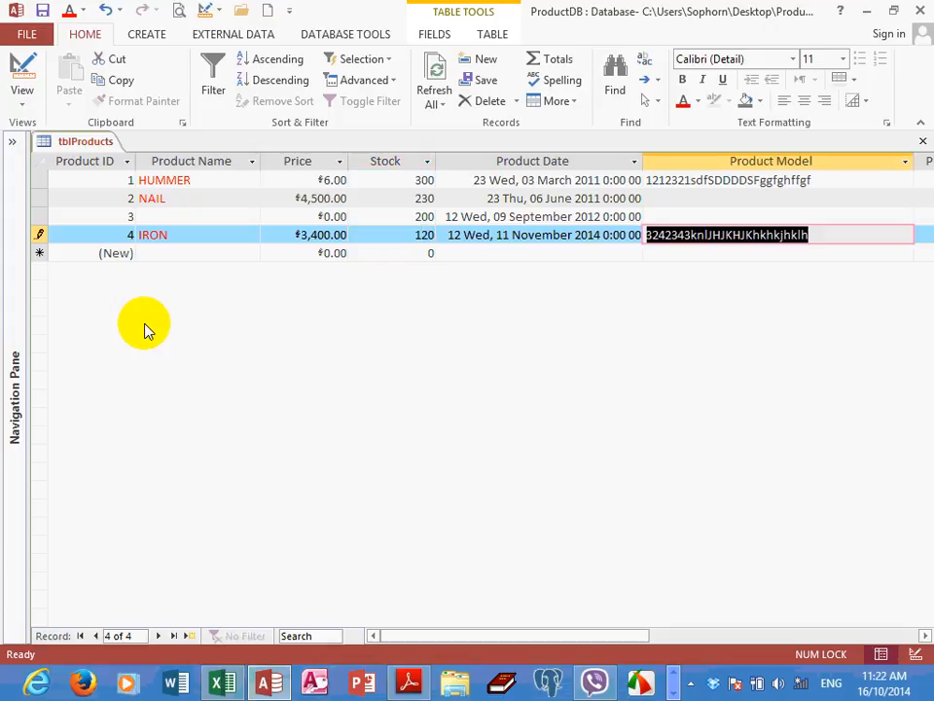
{"action": "key", "text": "Tab"}
{"action": "key", "text": "Tab"}
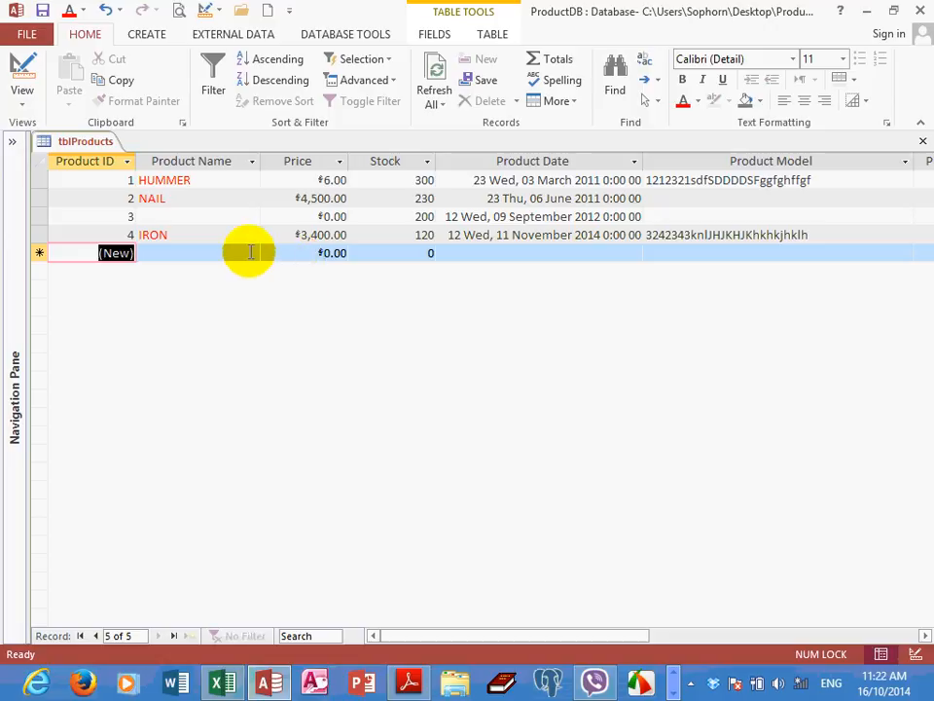
Switch to the Access 2007 notes PDF in Adobe Reader to view the Required property explanation
{"action": "left_click", "coordinate": [274, 685]}
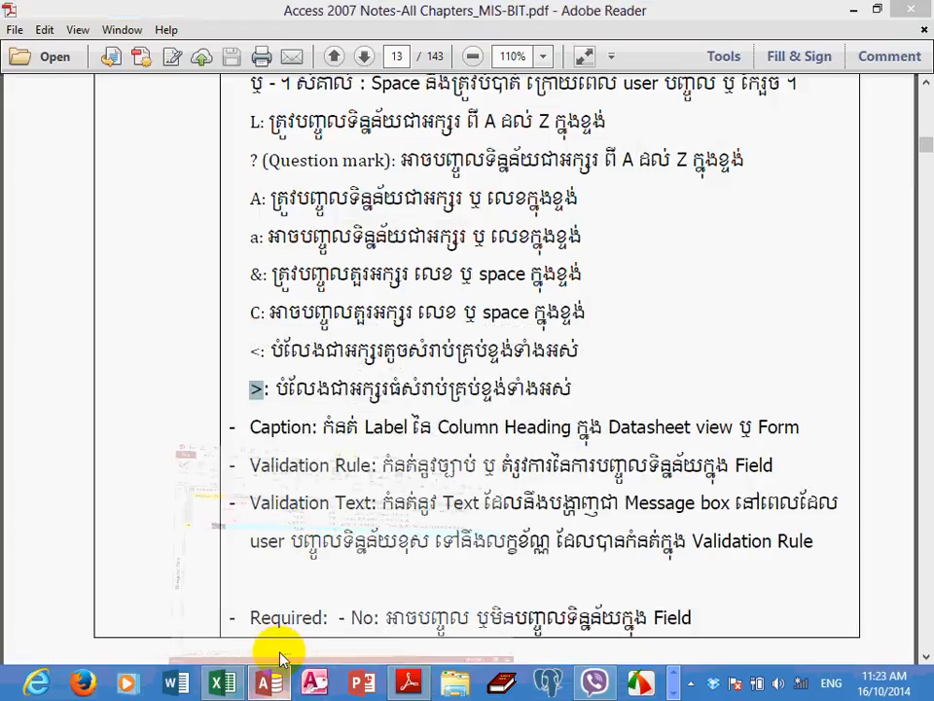
Switch back to the tblProducts datasheet in Access and check the Product Name of the record with Product ID 3
{"action": "left_click", "coordinate": [271, 681]}
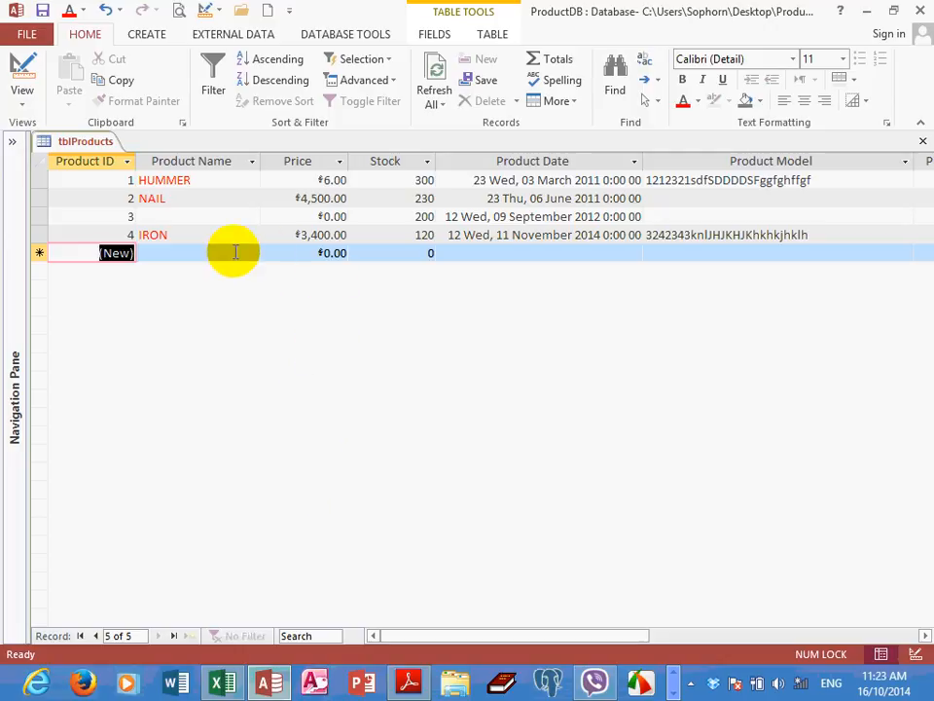
{"action": "left_click", "coordinate": [166, 215]}
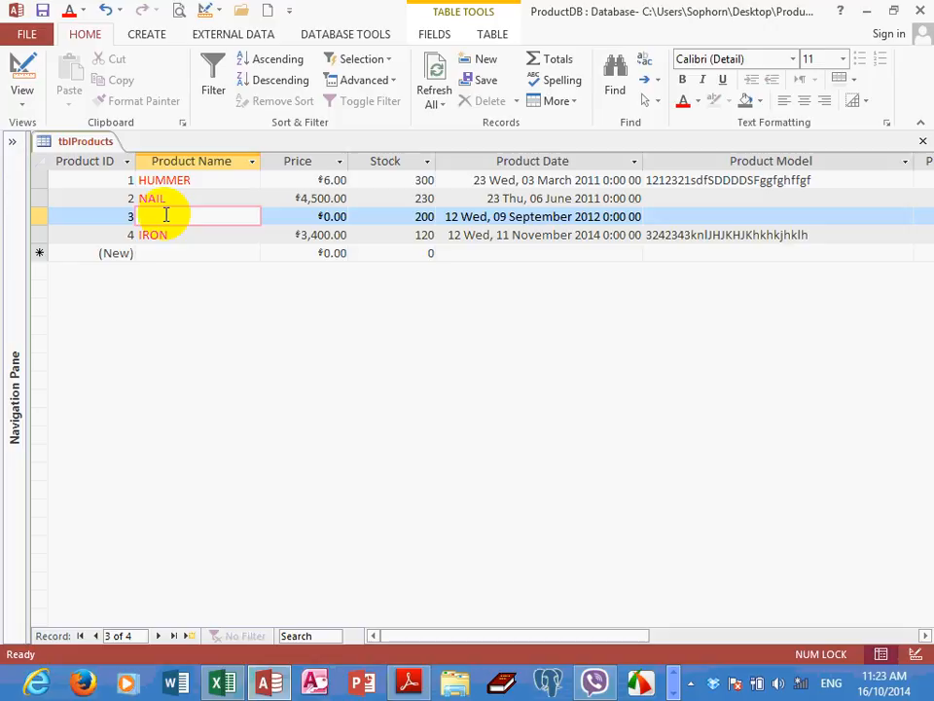
{"action": "left_click", "coordinate": [157, 252]}
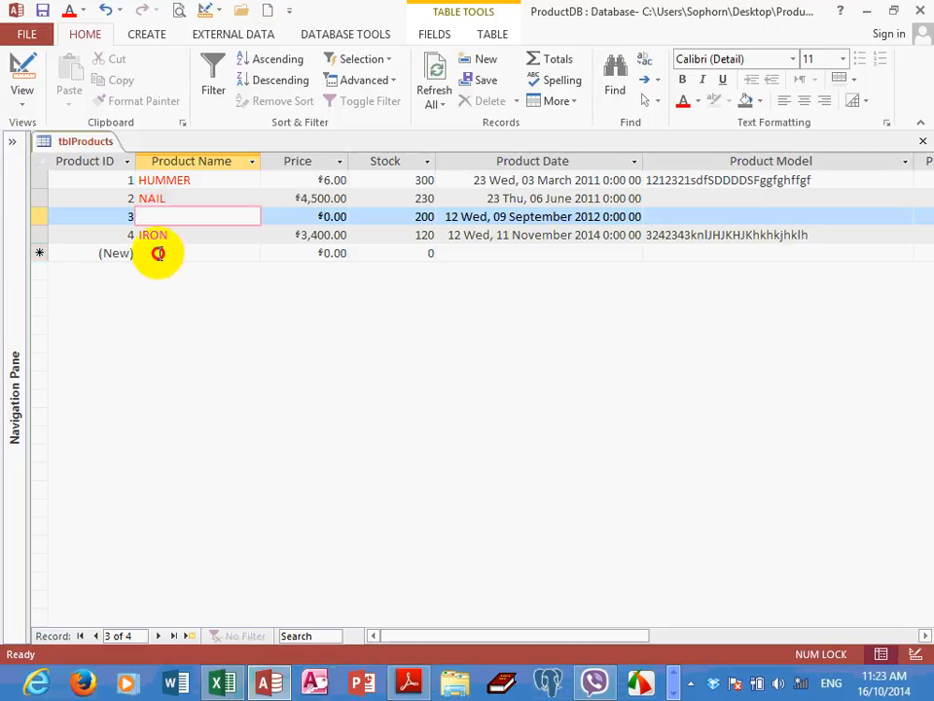
Open tblProducts in Design View and select the ProdID field's data type to show its field properties
{"action": "left_click", "coordinate": [23, 105]}
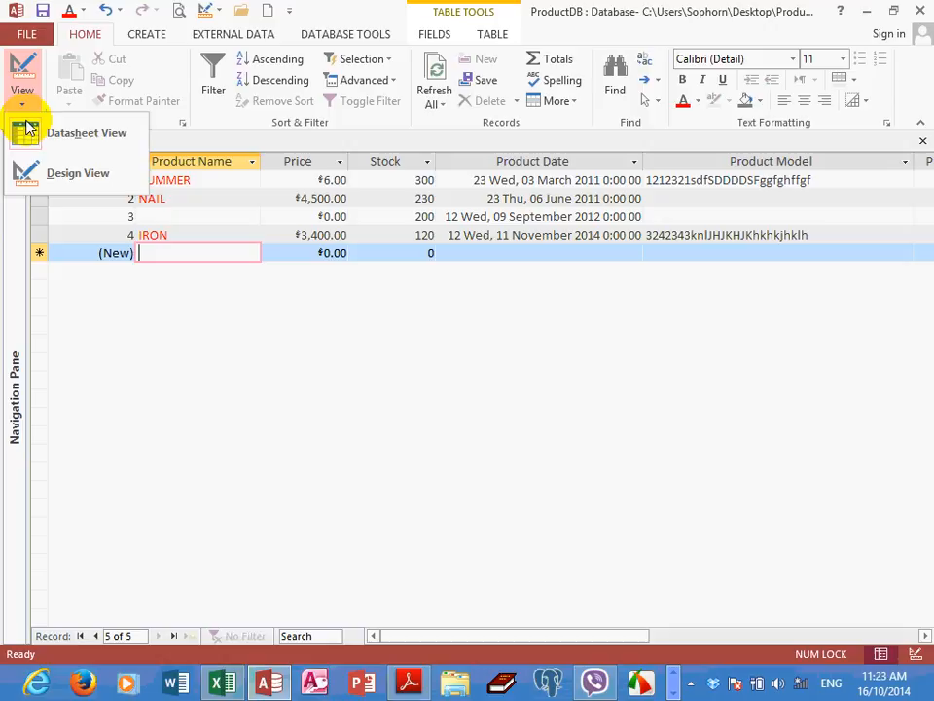
{"action": "left_click", "coordinate": [31, 172]}
{"action": "left_click", "coordinate": [184, 277]}
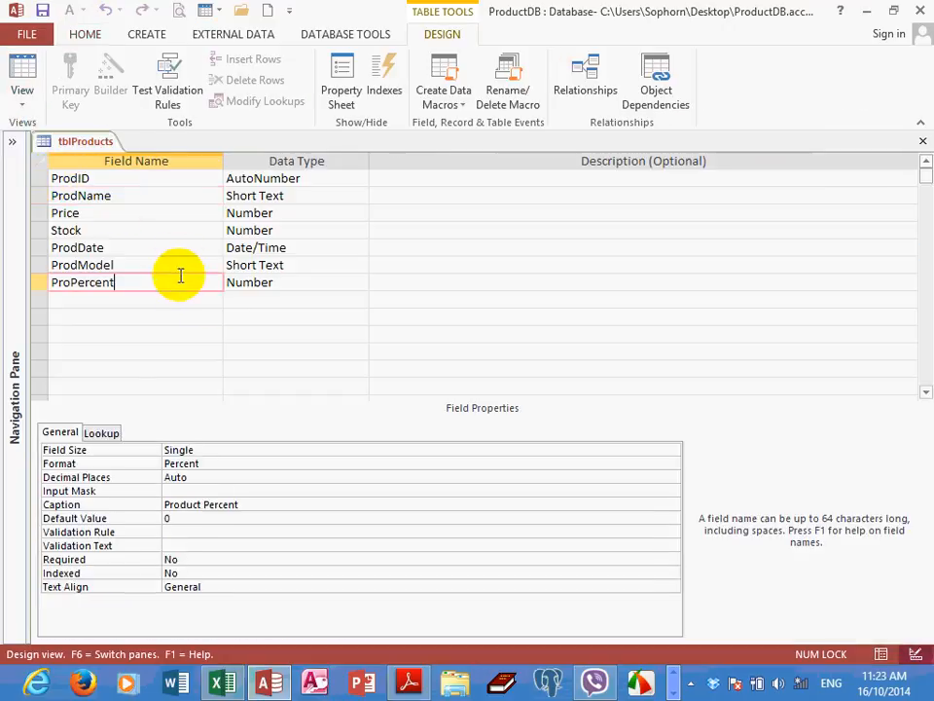
{"action": "left_click", "coordinate": [186, 178]}
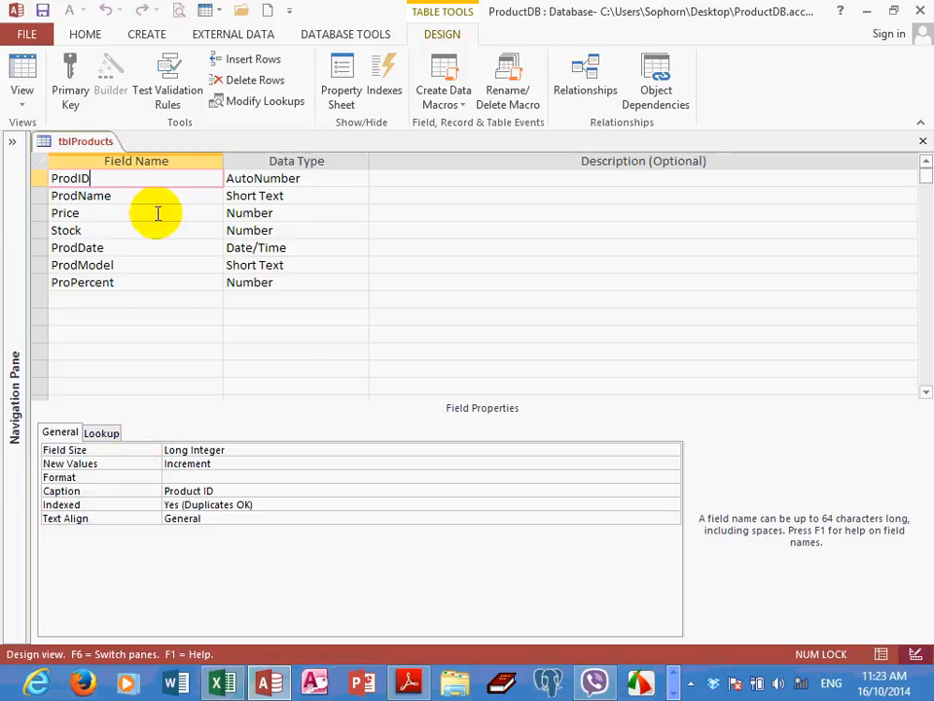
{"action": "left_click", "coordinate": [292, 179]}
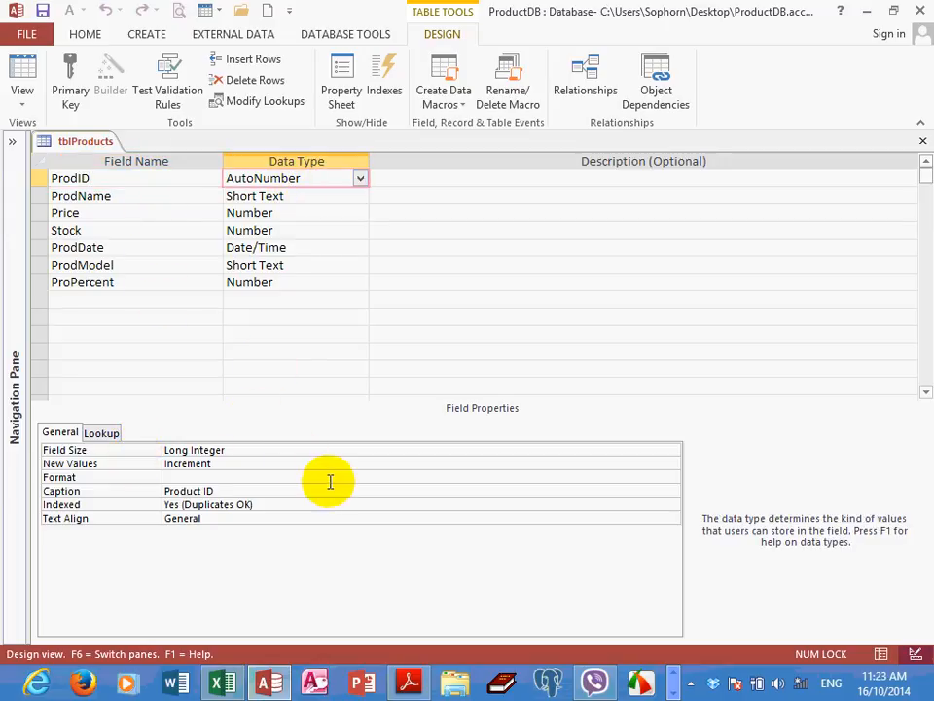